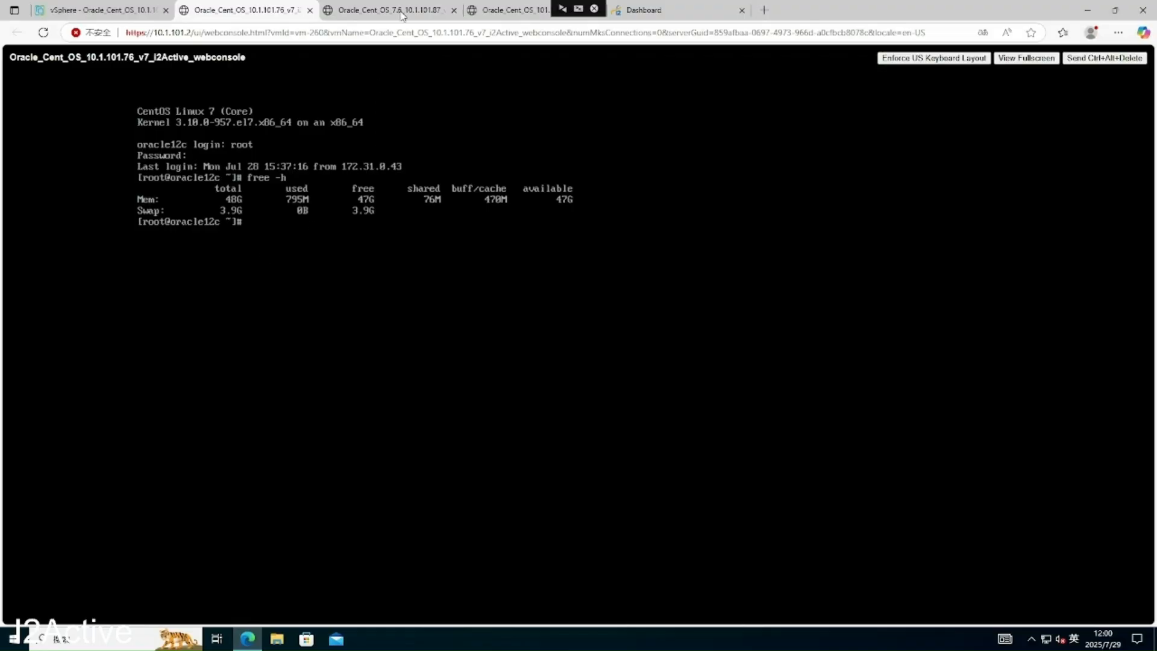
- Check the .87 source, .86 backup and .76 VM consoles, then bring up the i2Active dashboard
left_click(402, 13)
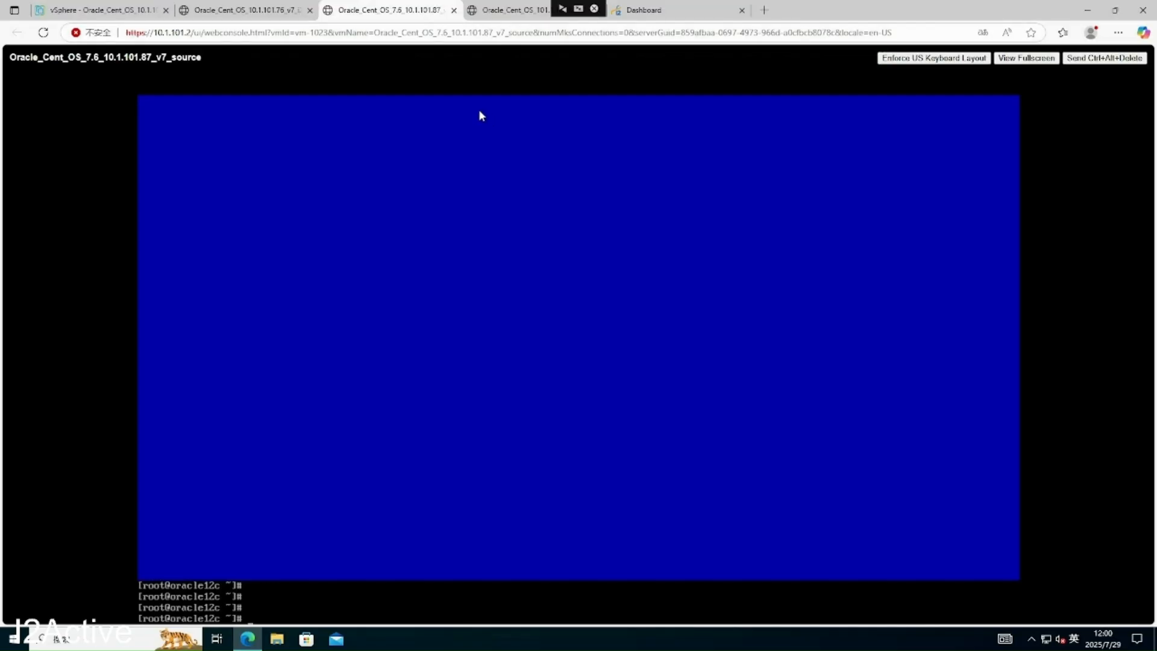
left_click(511, 12)
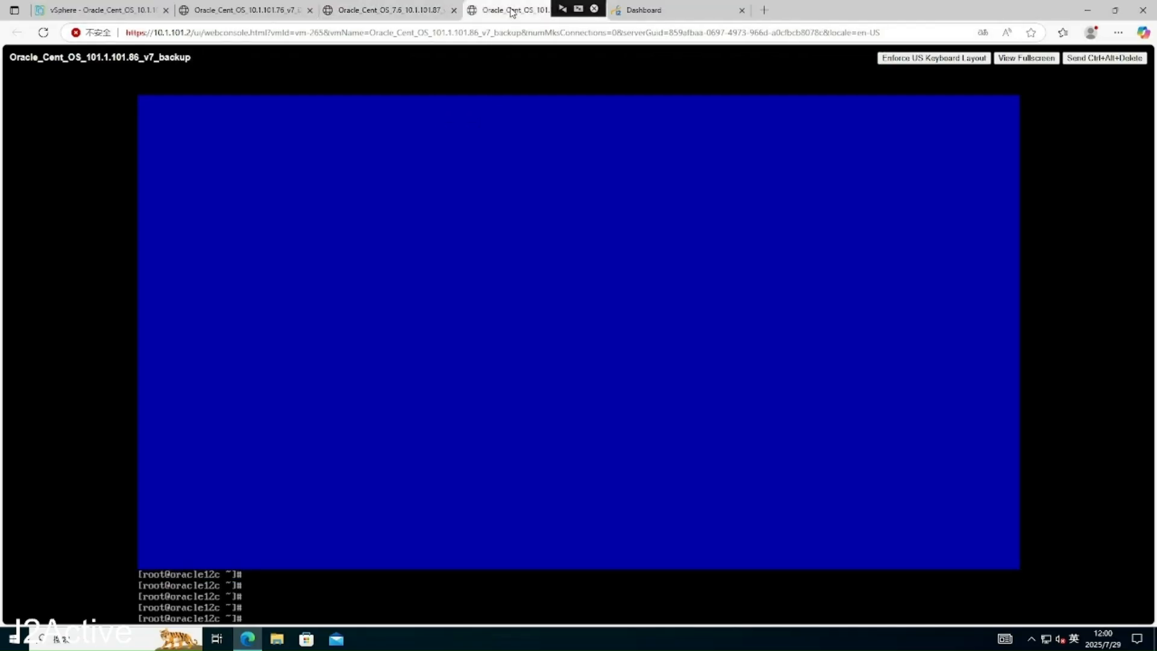
left_click(261, 15)
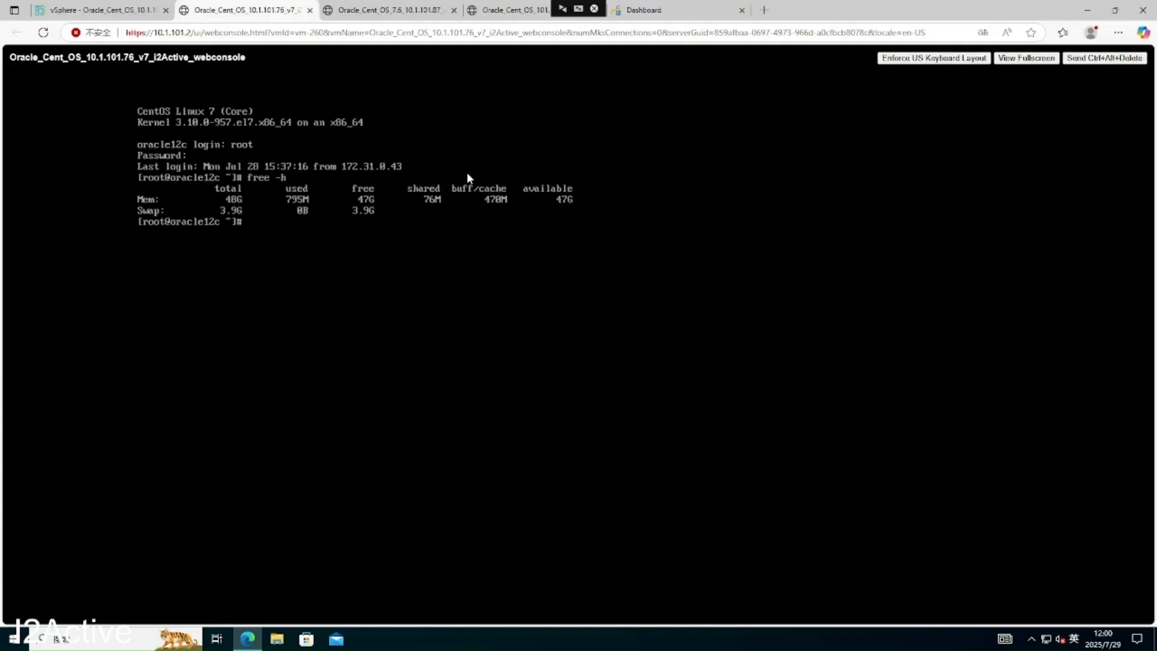
left_click(666, 10)
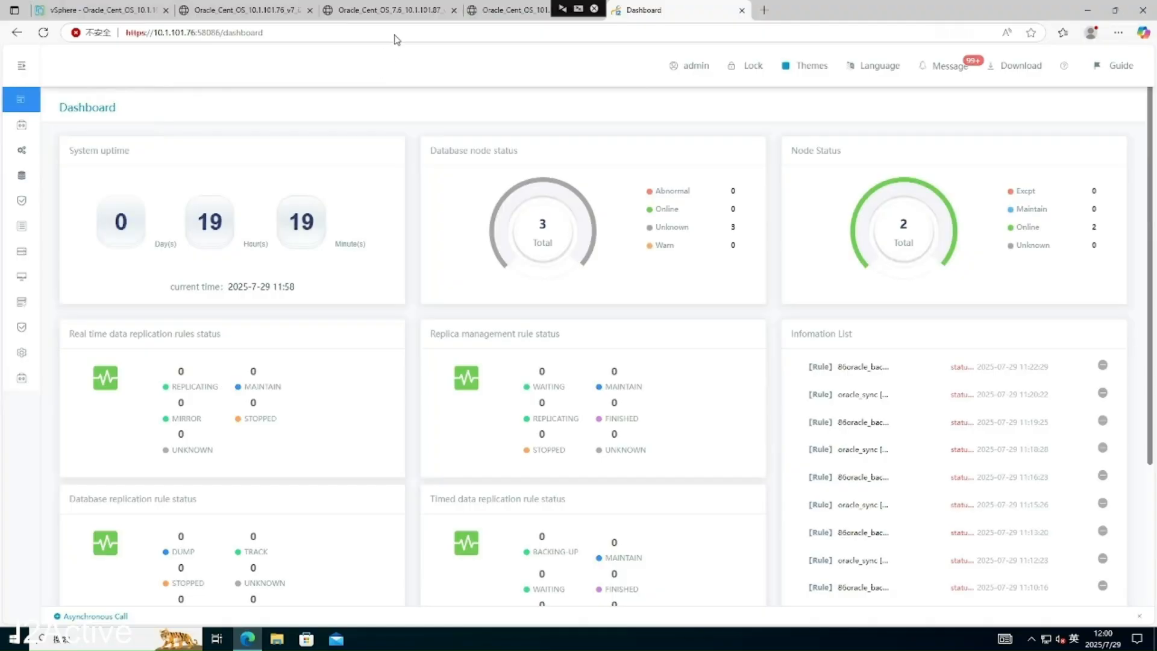
- Go back to the Oracle_Cent_OS_7.6_10.1.101.87 source VM console
left_click(400, 11)
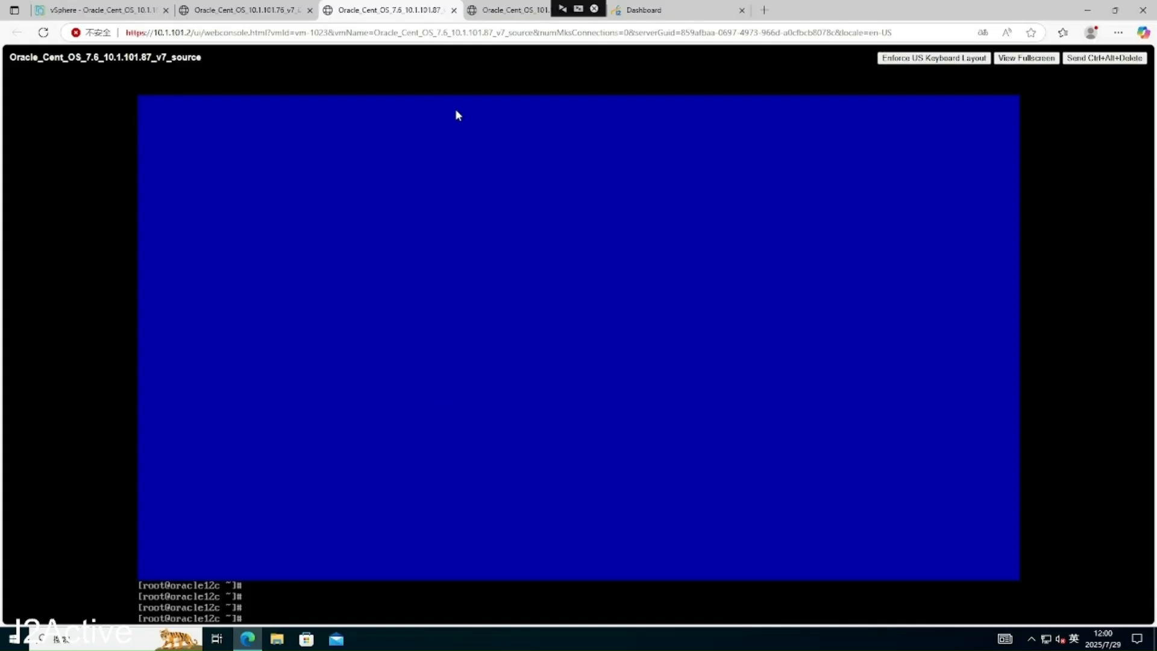
- On the source VM, switch to the oracle account, connect with sqlplus / as sysdba, and run startup
left_click(519, 14)
left_click(410, 13)
type("su - oracle")
key("Return")
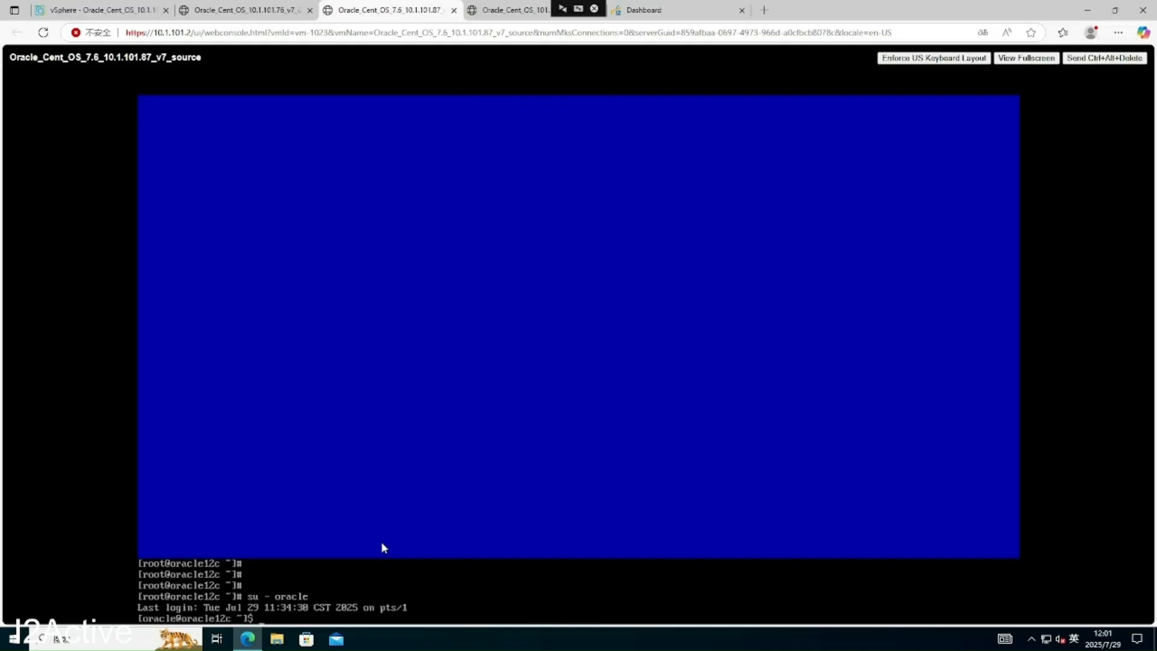
type("sqlplus / as sysdba")
key("Return")
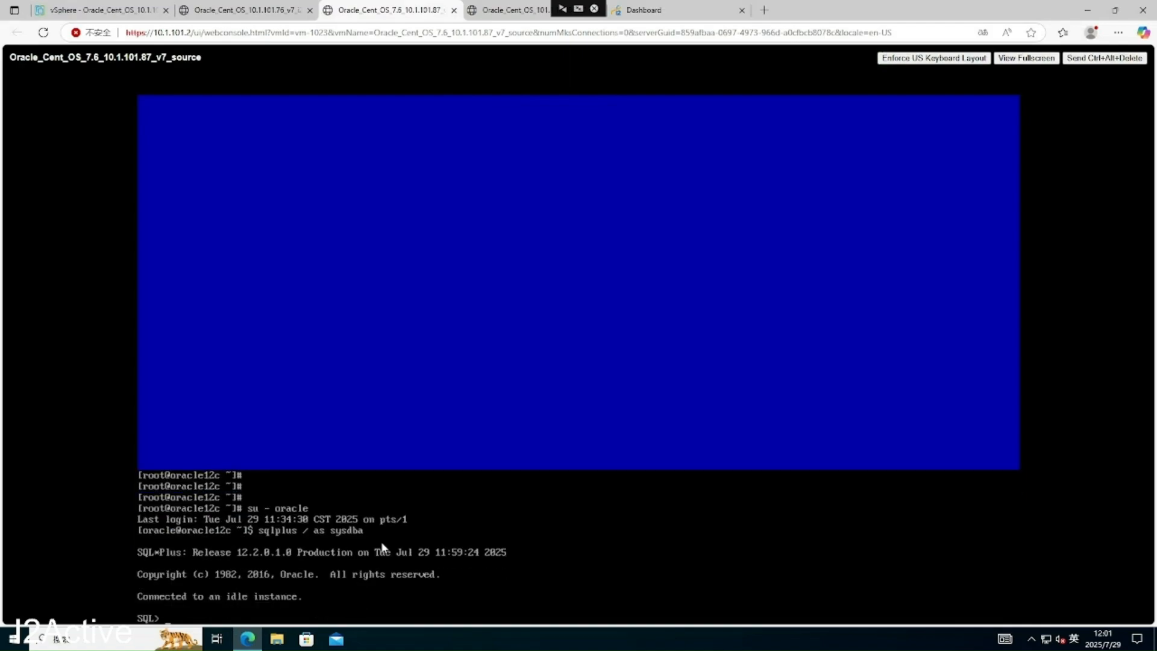
type("startup")
key("Return")
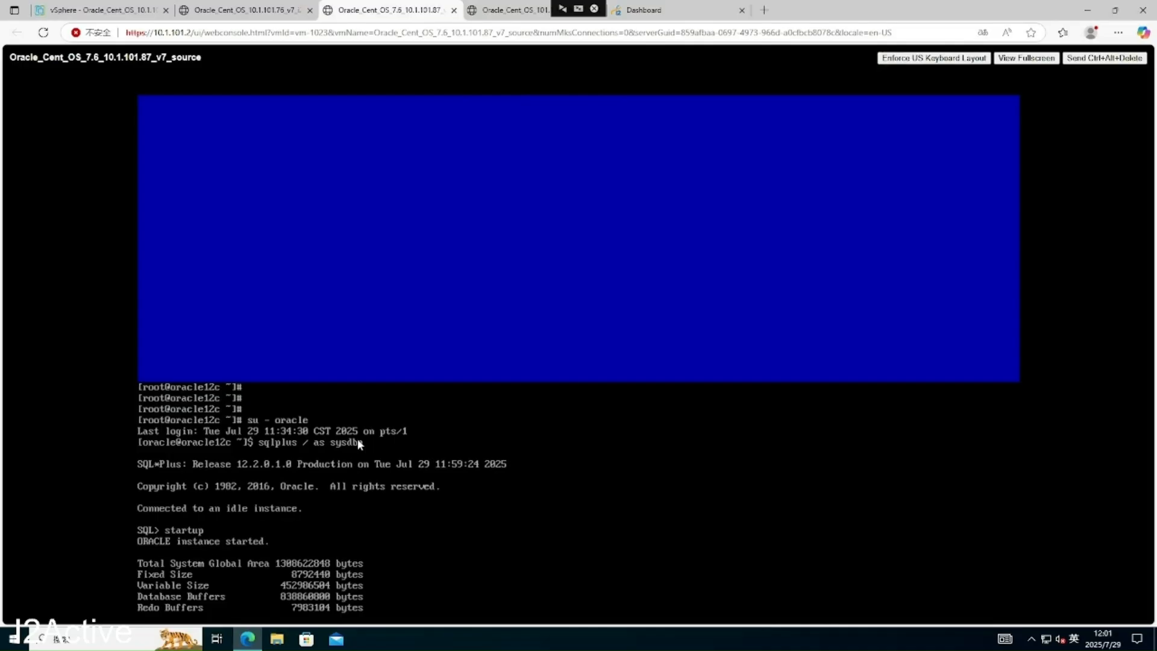
- On the backup VM, switch to oracle and connect with sqlplus / as sysdba, fixing the mistyped 'as dba'
left_click(510, 10)
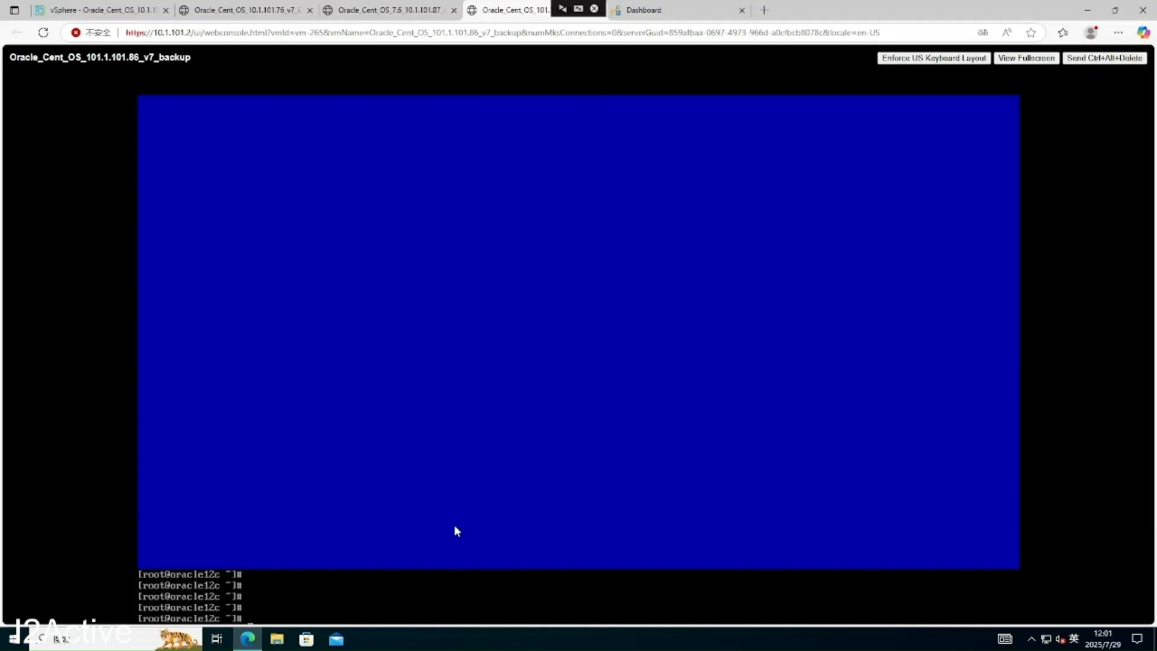
type("su - oracle")
key("Return")
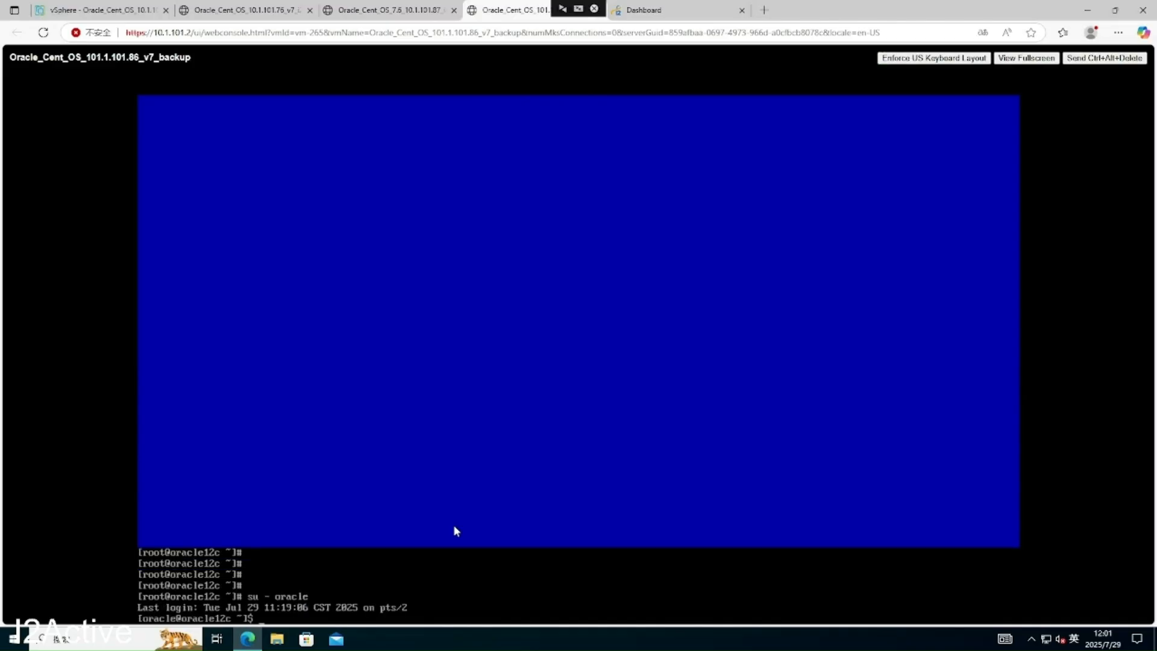
type("sqlplus / as dba")
key("Return")
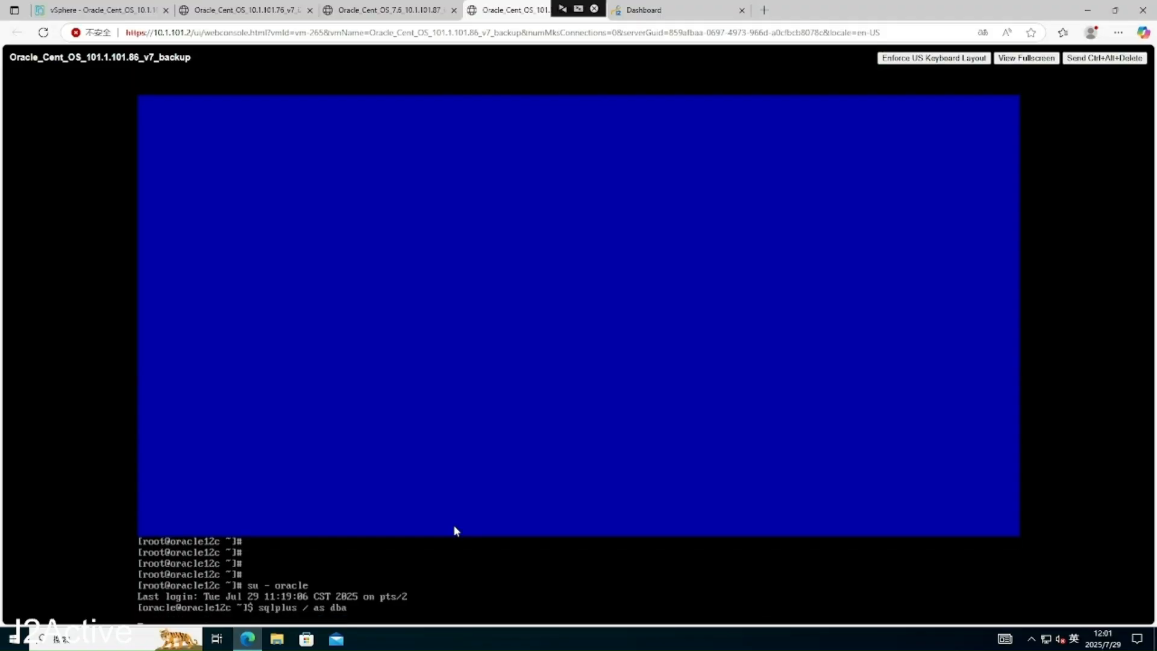
key("ctrl+c")
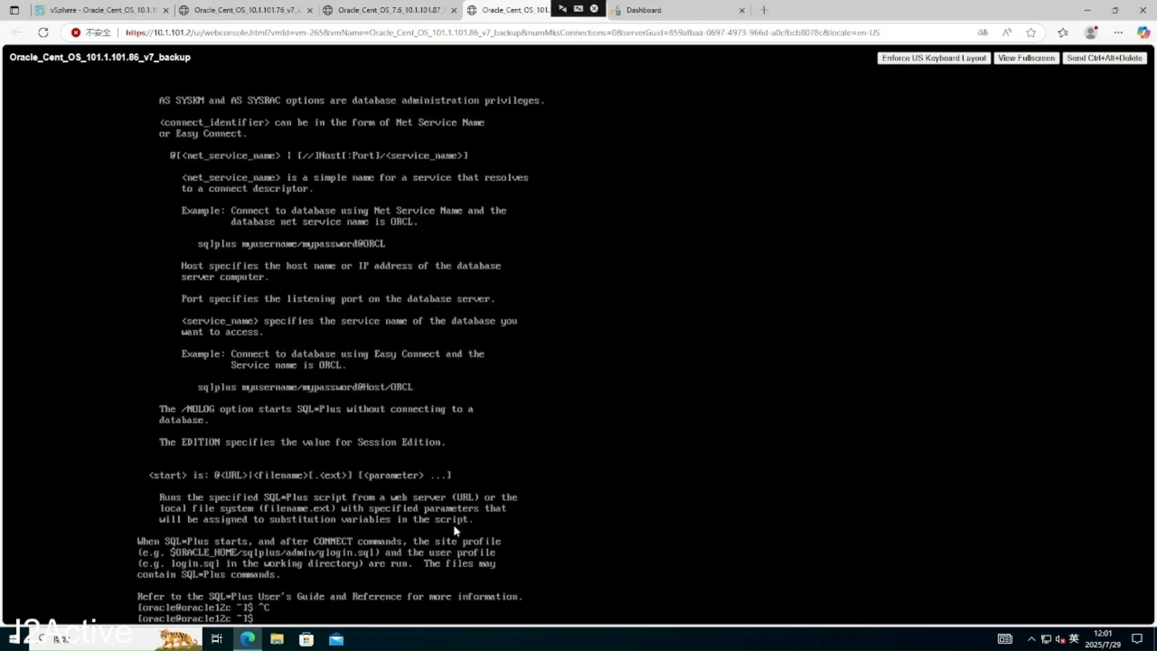
key("Up")
key("BackSpace")
key("BackSpace")
key("BackSpace")
type("sysdba")
key("Return")
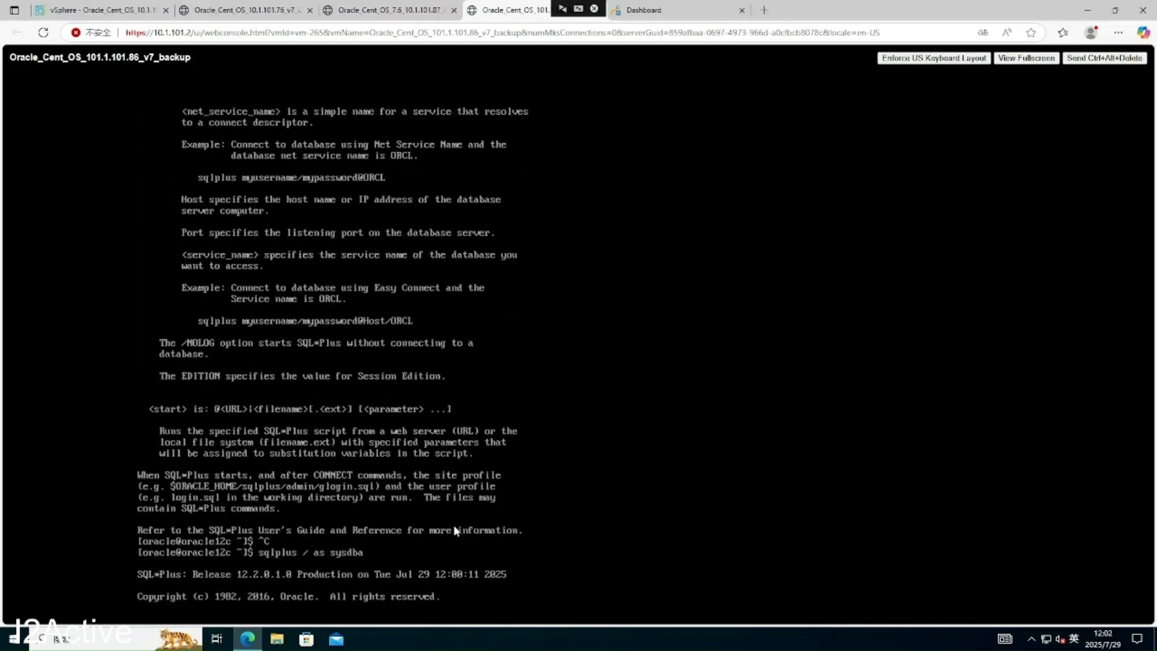
- Start the backup database instance with startup, then go back to the source VM console
type("startup")
key("Return")
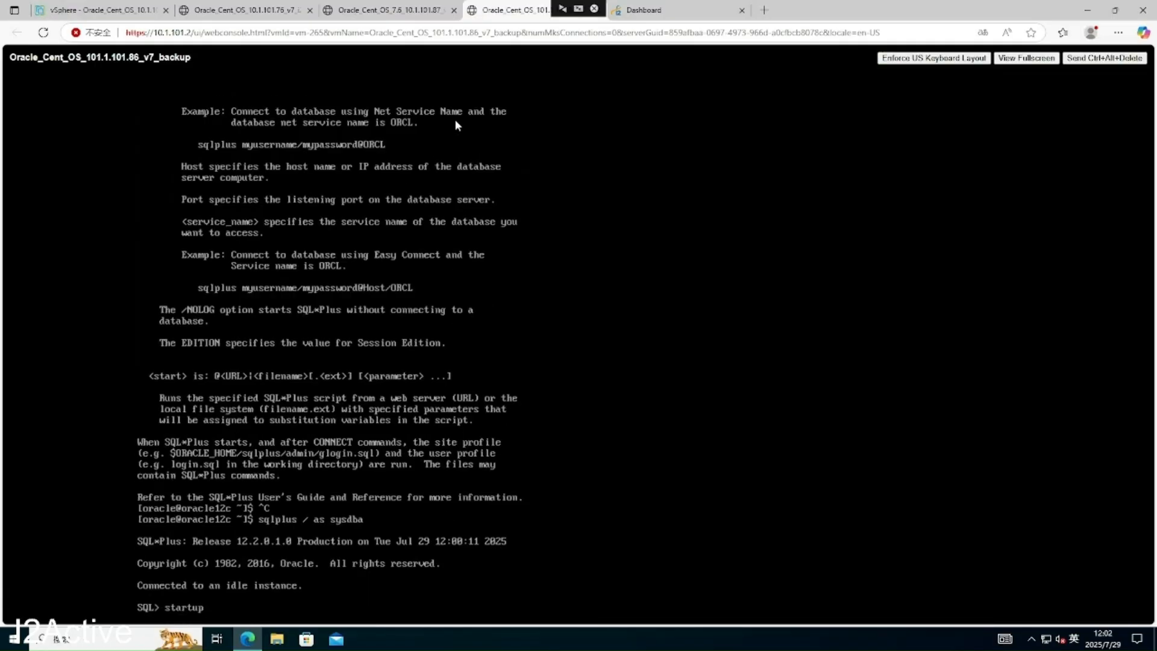
left_click(393, 16)
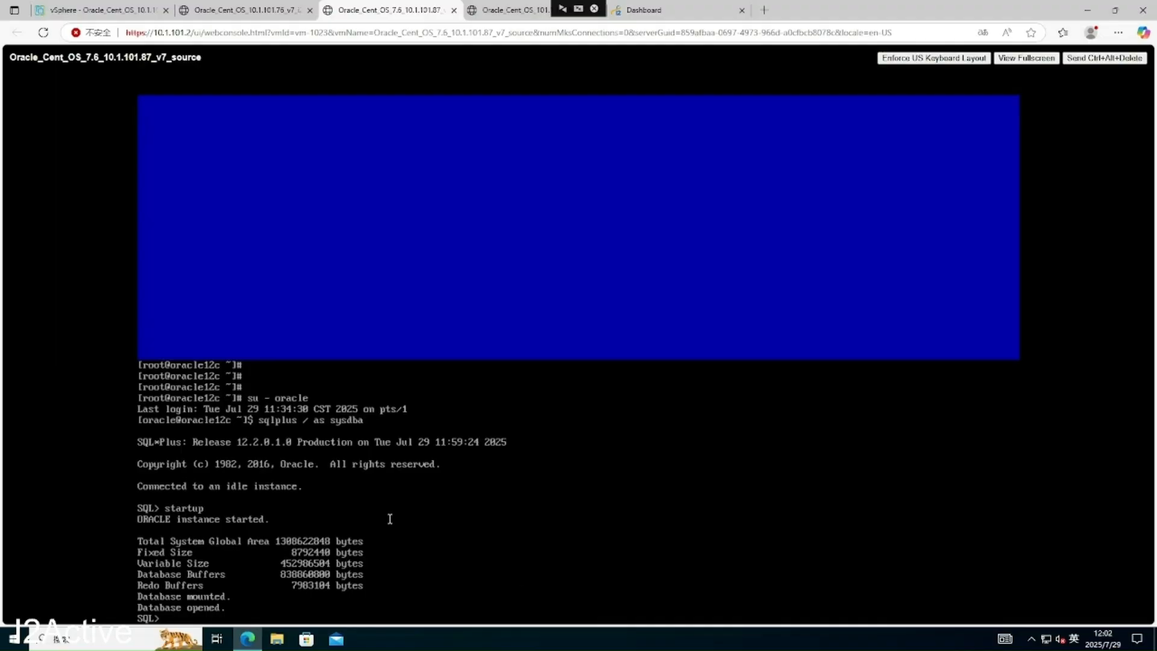
- Run archive log list to confirm No Archive Mode, then run shutdown immediate
type("chive log list")
key("Return")
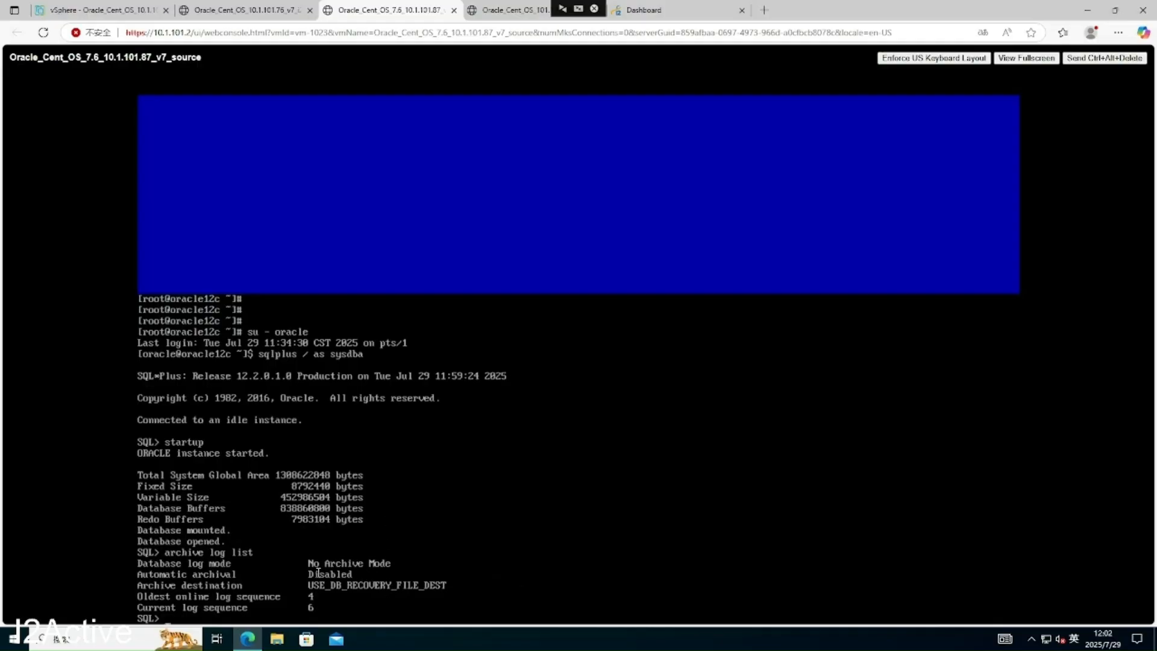
key("shift+Tab")
key("Insert")
key("BackSpace")
key("BackSpace")
key("BackSpace")
key("BackSpace")
key("BackSpace")
key("BackSpace")
key("BackSpace")
type("shutdown immediate")
key("Return")
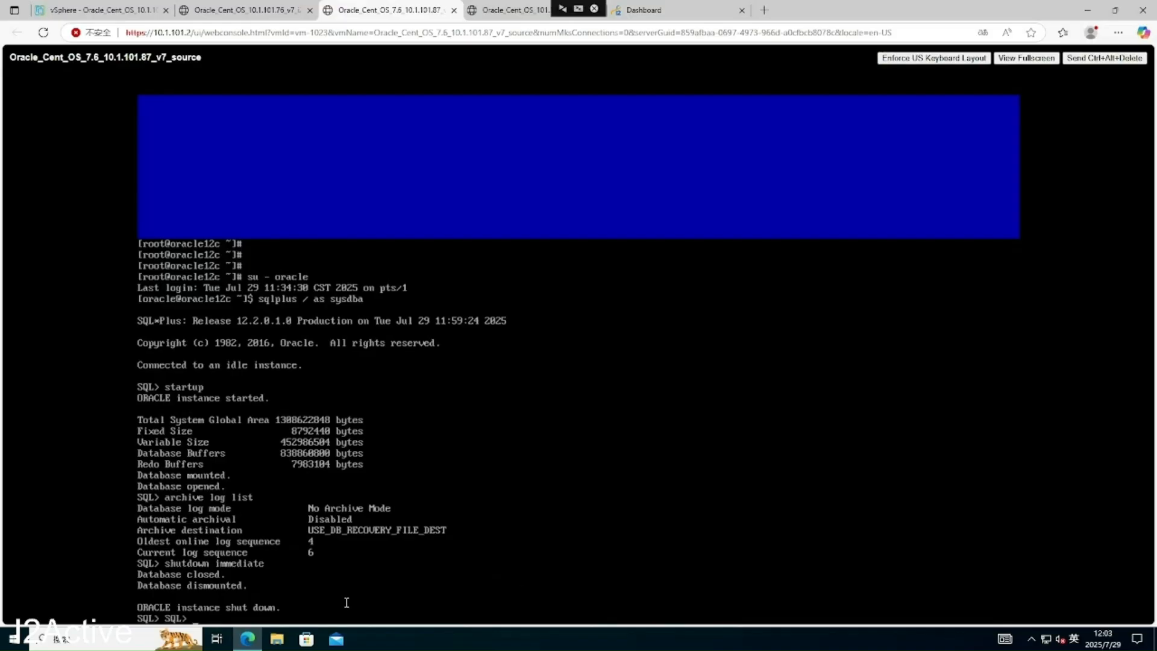
- Run startup mount, alter database archivelog;, then alter database open; on the source database
type("startup mount")
key("Return")
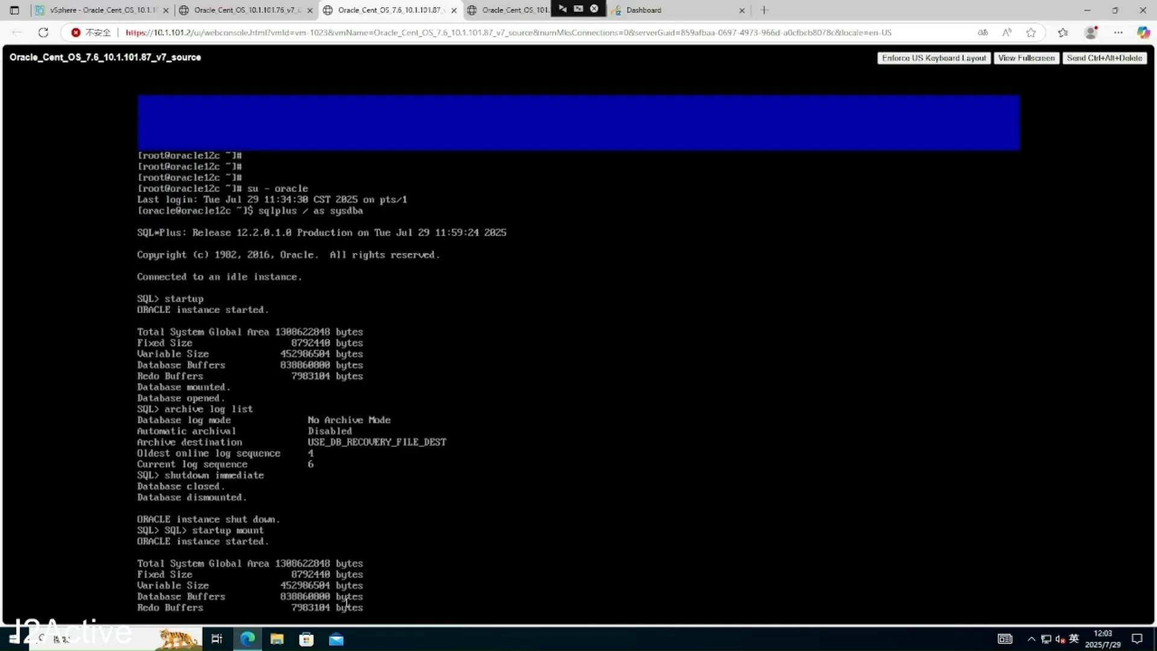
type("alter database")
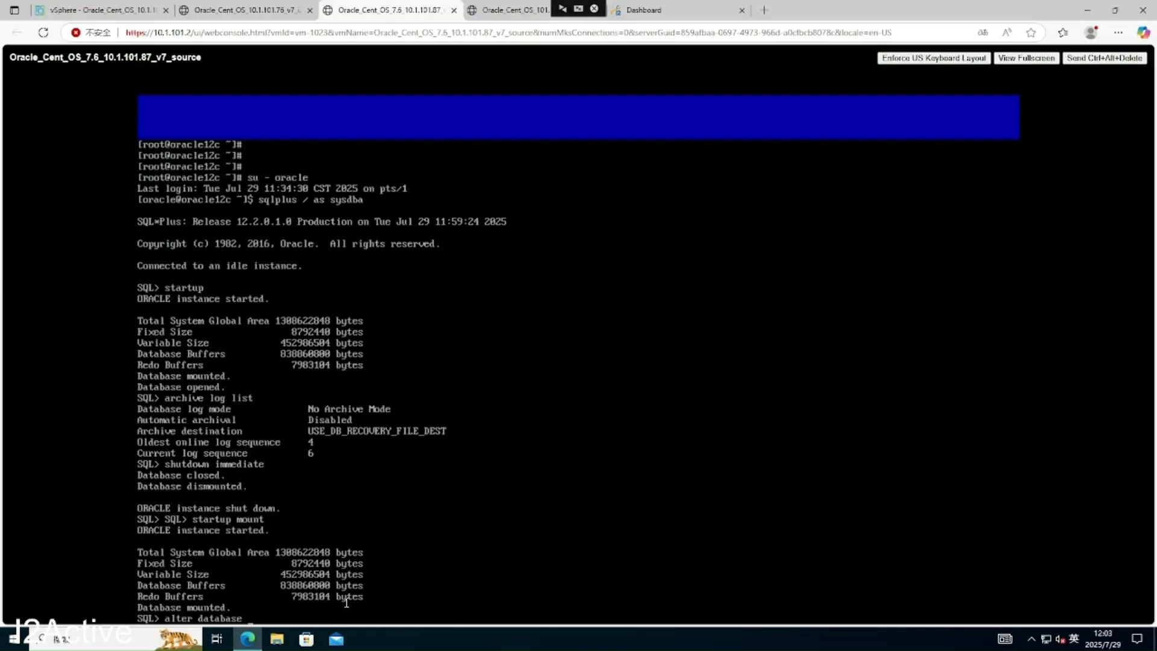
type("archivelog;")
key("Return")
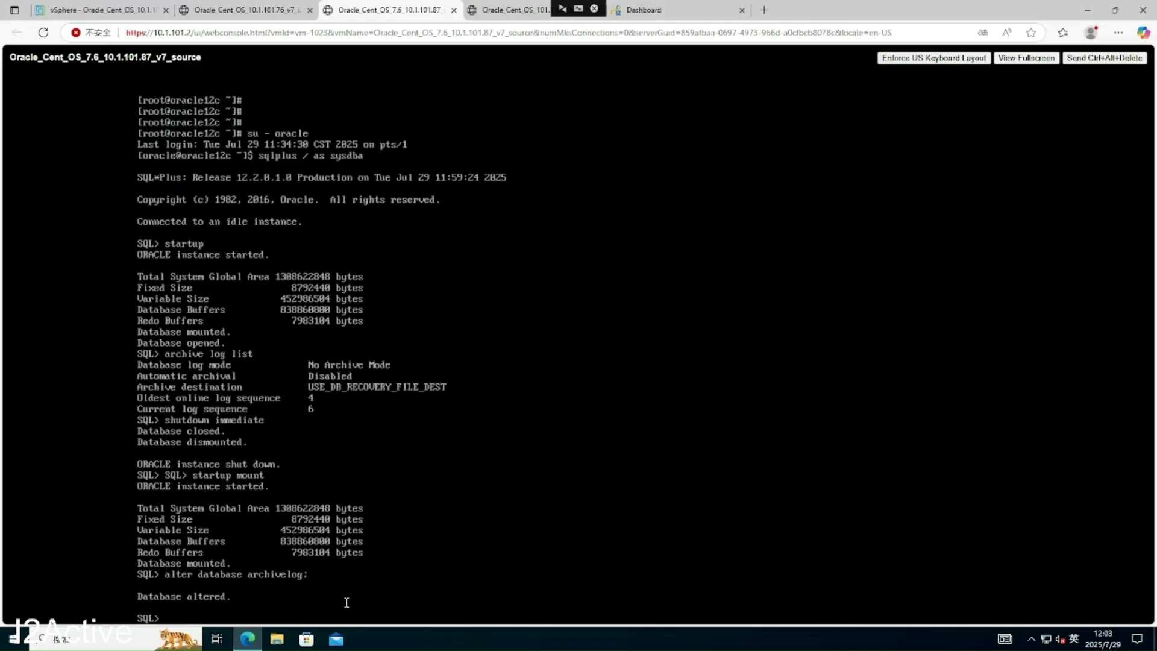
type("alter database open;")
key("Return")
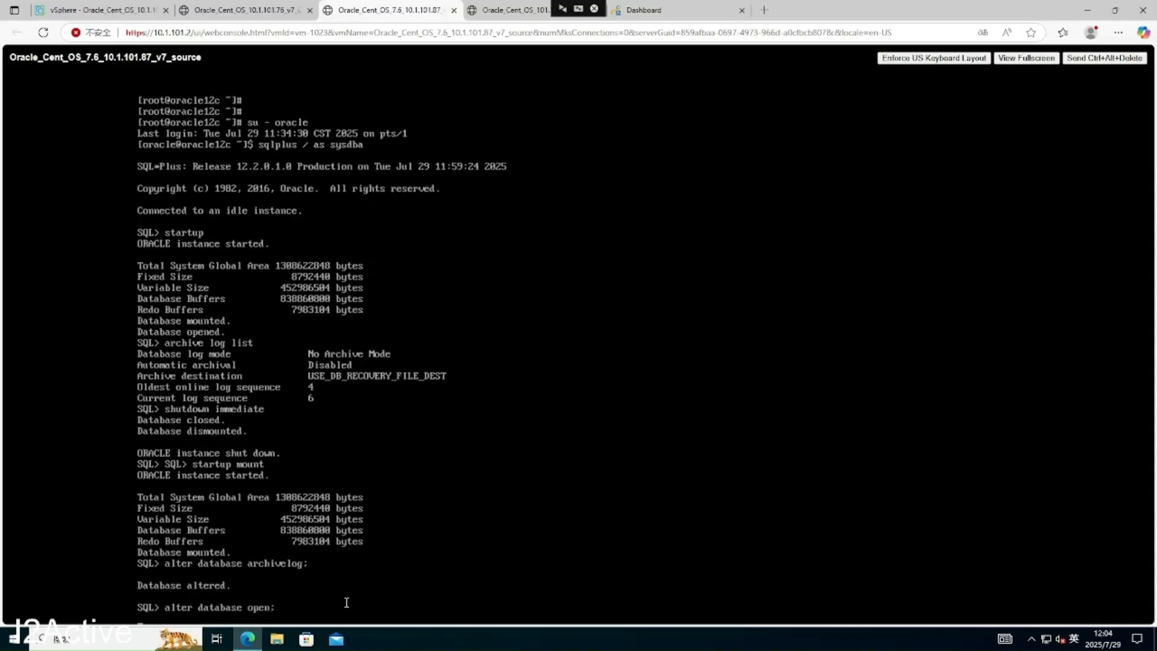
key("Return")
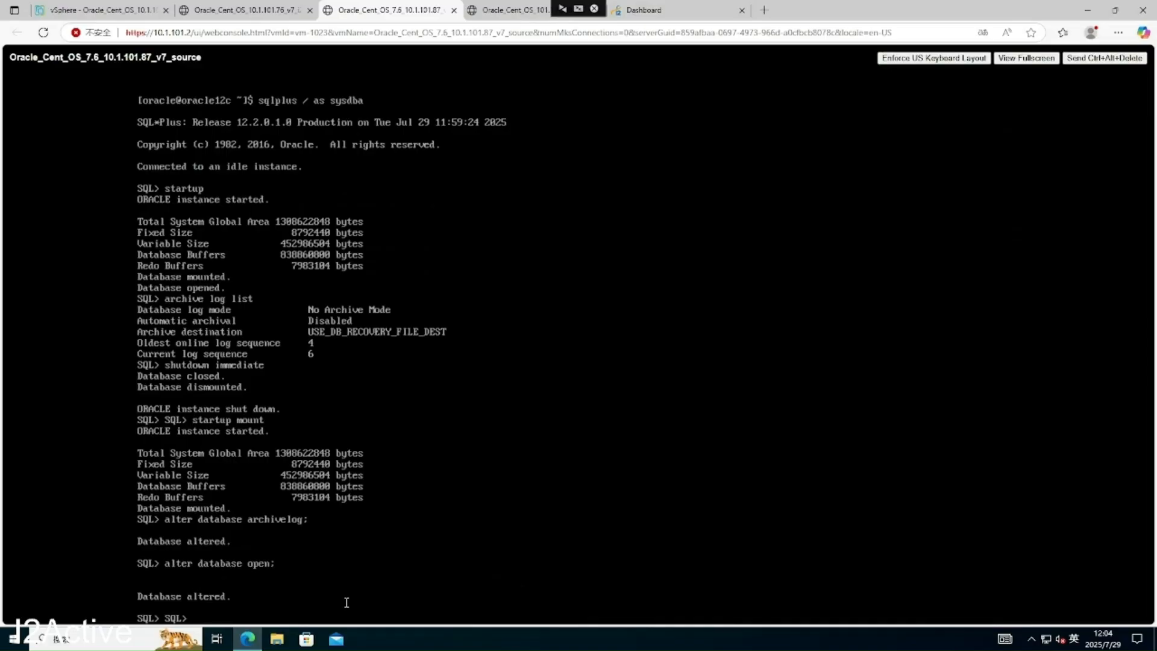
- Run archive log list and confirm Archive Mode with automatic archival Enabled
type("archive log list")
key("Return")
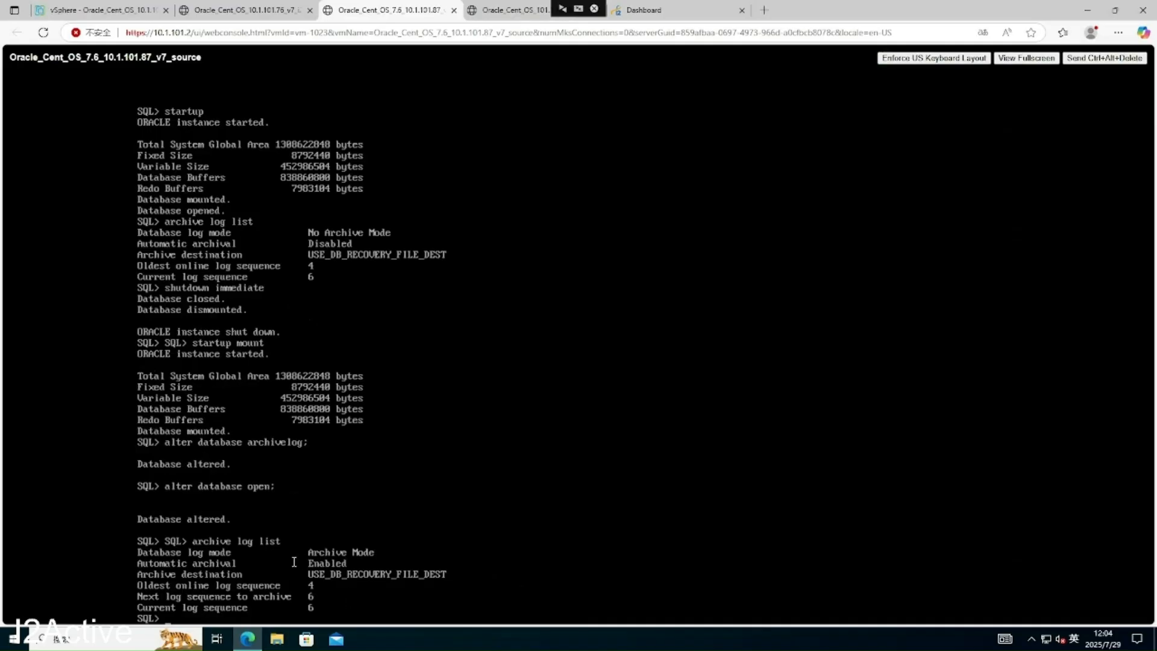
key("Insert")
key("BackSpace")
key("BackSpace")
key("BackSpace")
key("BackSpace")
- Set the session container to CDB$ROOT, then enable force logging and add supplemental log data
type("alter session set container = CDB")
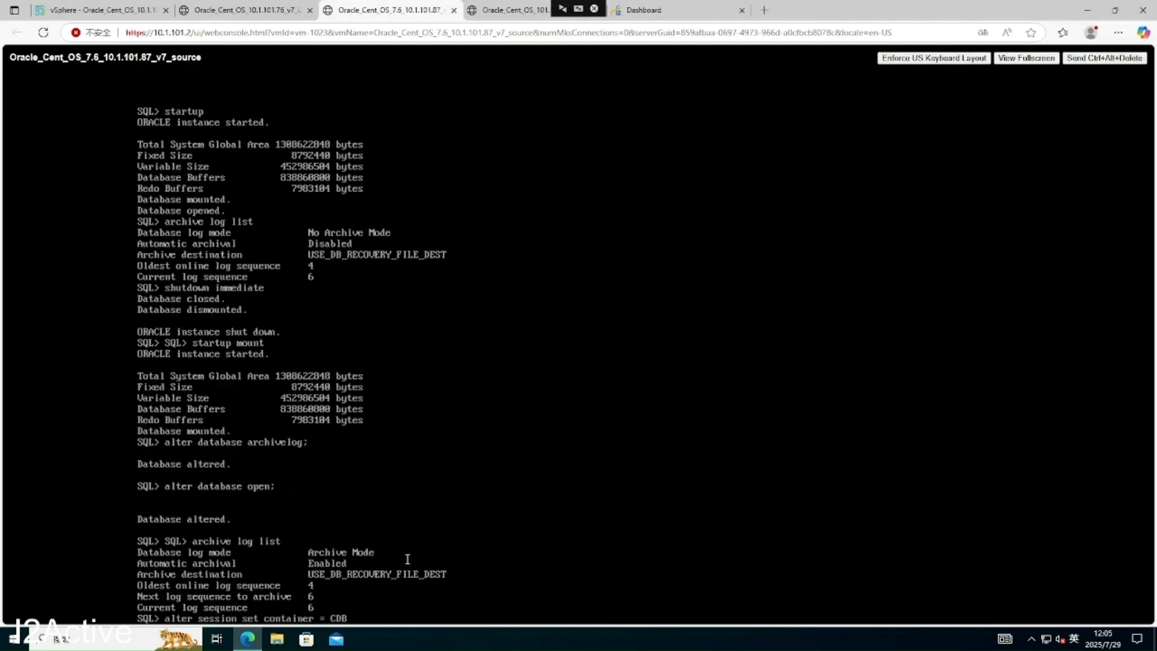
type("$ROOT;")
key("Return")
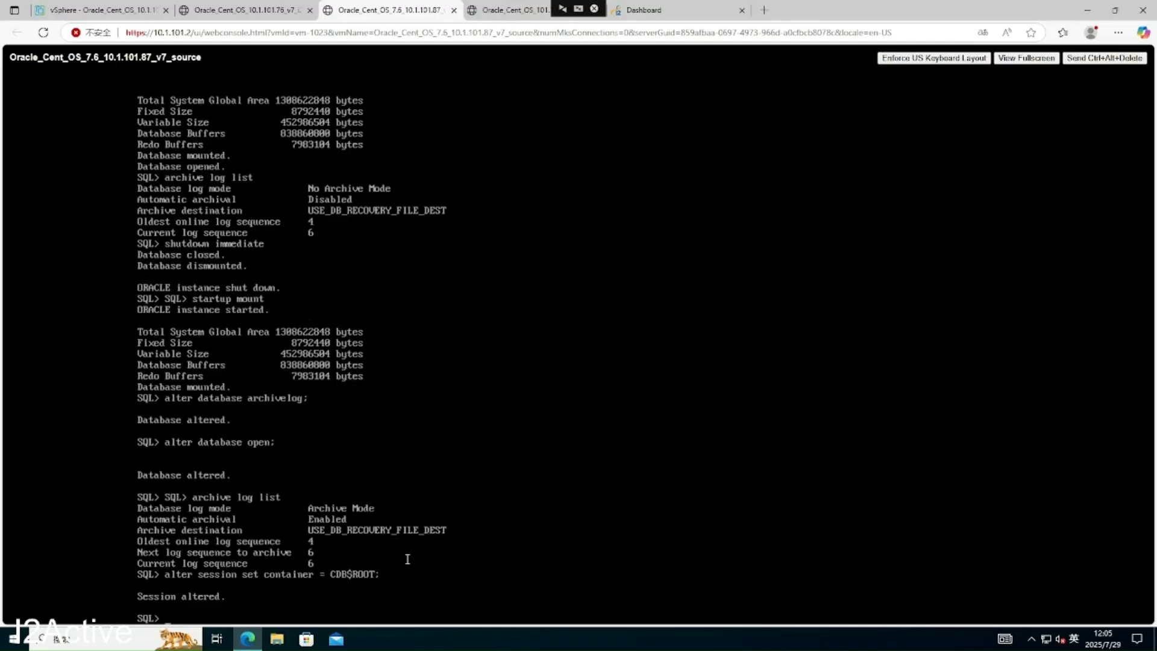
type("alter database force logging;")
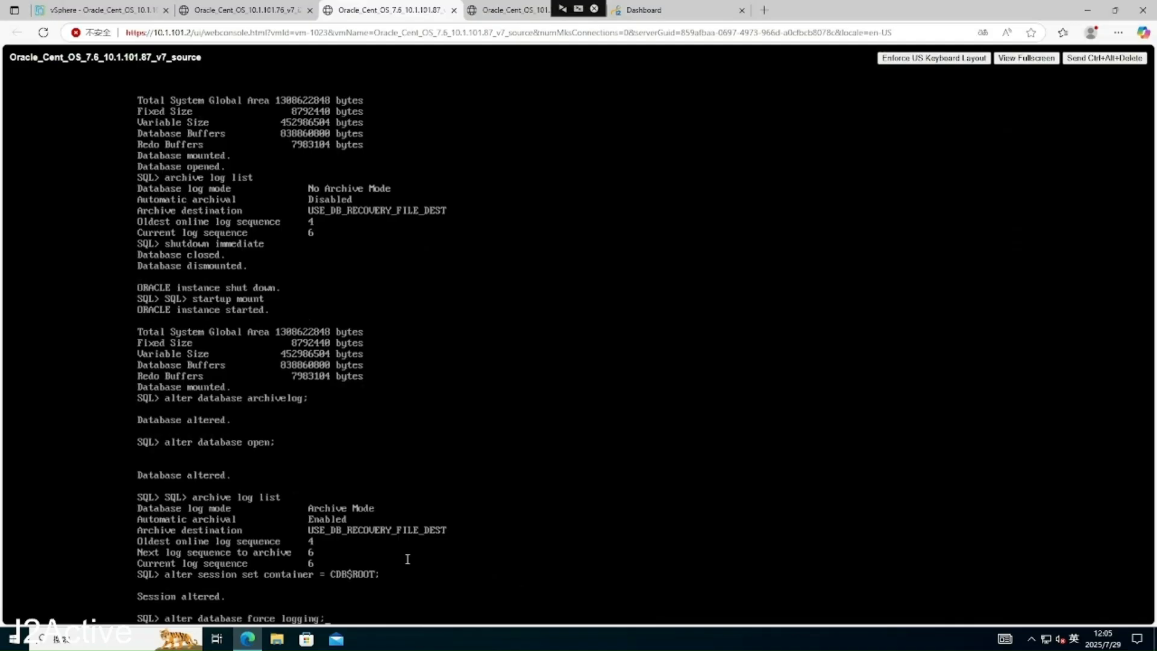
key("Return")
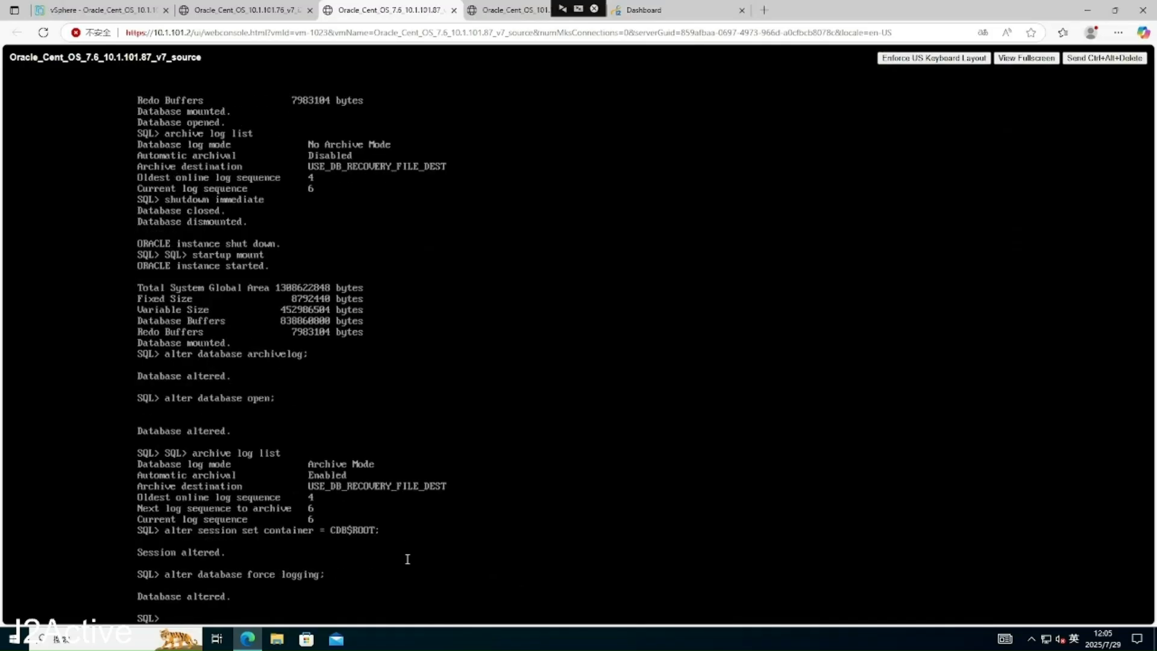
type("alter database add supplemental log data;")
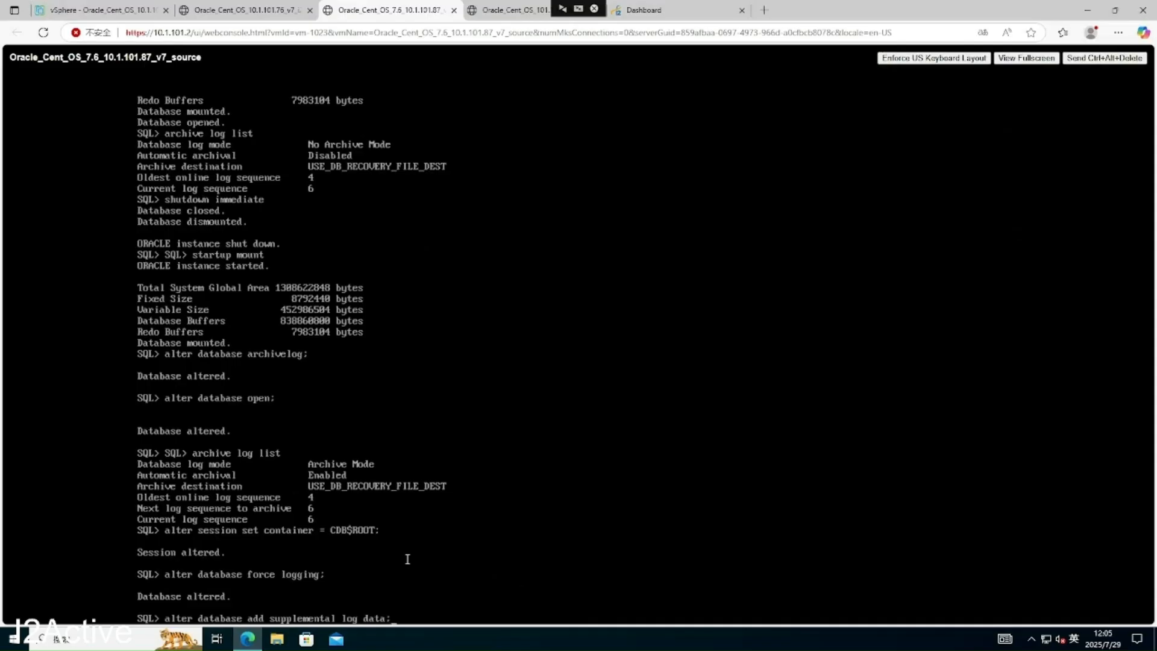
key("Return")
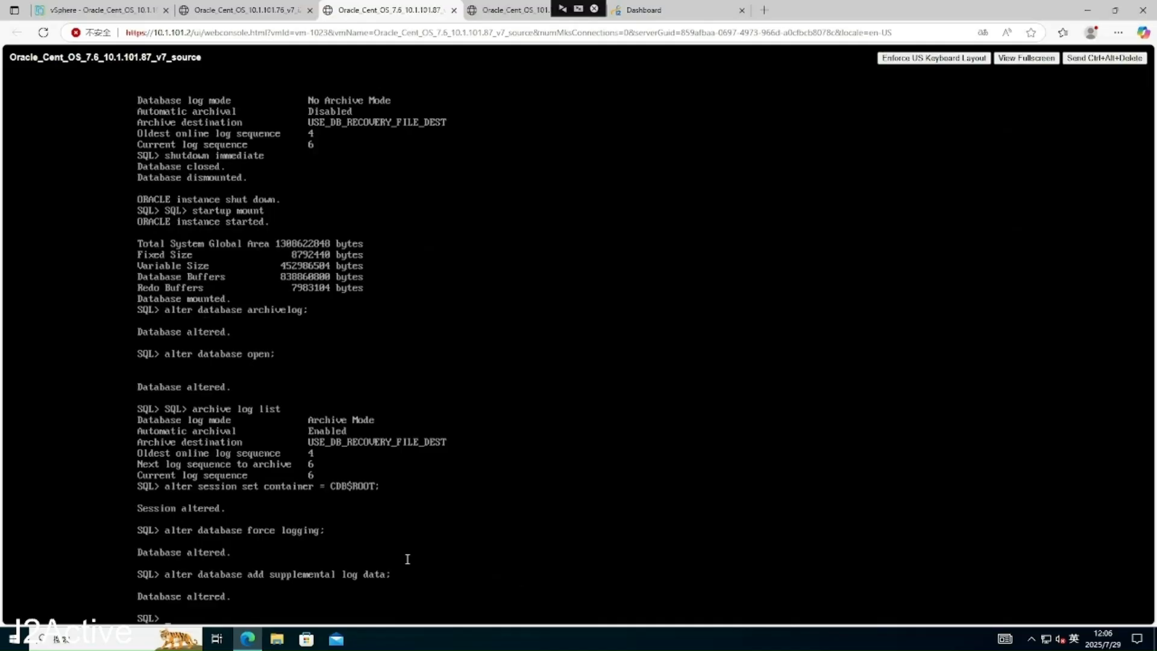
- Run show pdbs to list PDB$SEED (read only) and PDB01 (read write)
type("show pdbs;")
key("Return")
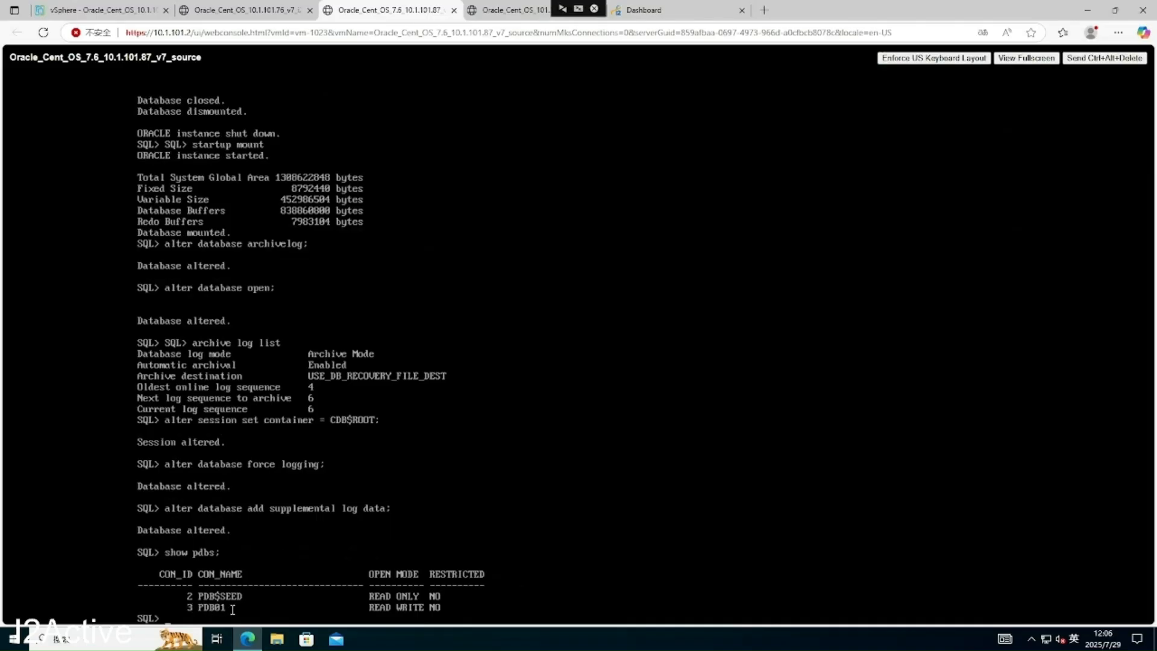
key("shift+Tab")
key("BackSpace")
key("BackSpace")
key("BackSpace")
key("BackSpace")
- Drop the unfinished PDB01 open command and run alter session set container = PDB01;
type("lter pluggable database PDB01")
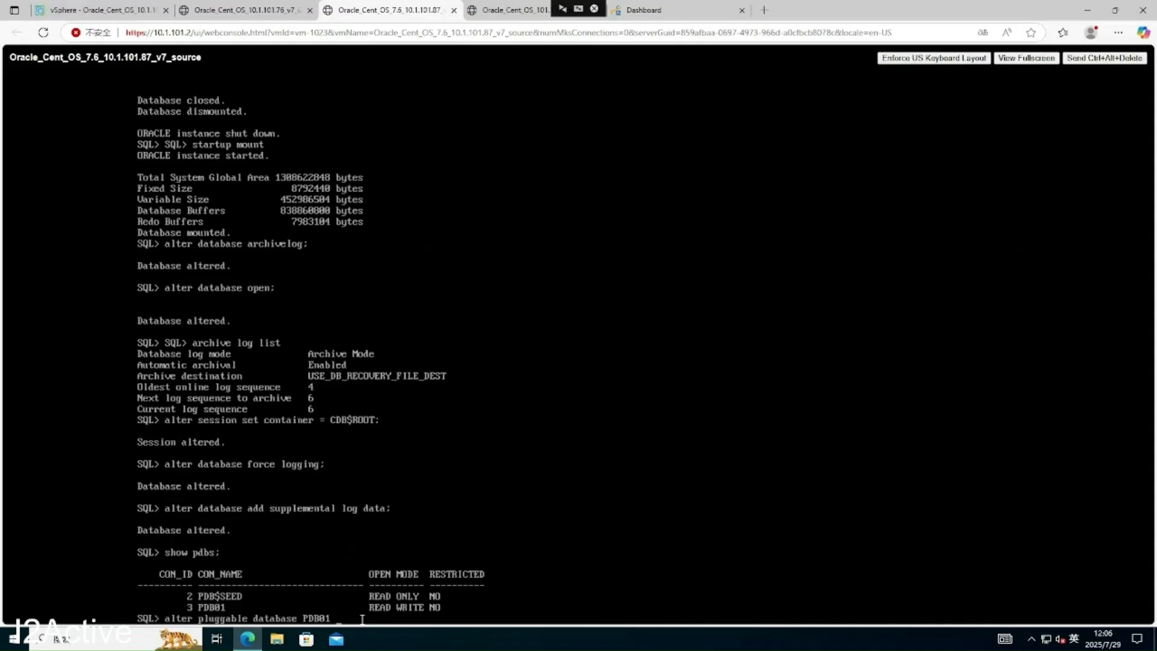
type("open")
key("BackSpace")
key("BackSpace")
key("BackSpace")
key("BackSpace")
key("BackSpace")
key("BackSpace")
key("BackSpace")
key("BackSpace")
key("BackSpace")
key("BackSpace")
key("BackSpace")
key("BackSpace")
key("BackSpace")
key("BackSpace")
key("BackSpace")
key("BackSpace")
key("BackSpace")
key("BackSpace")
key("BackSpace")
key("BackSpace")
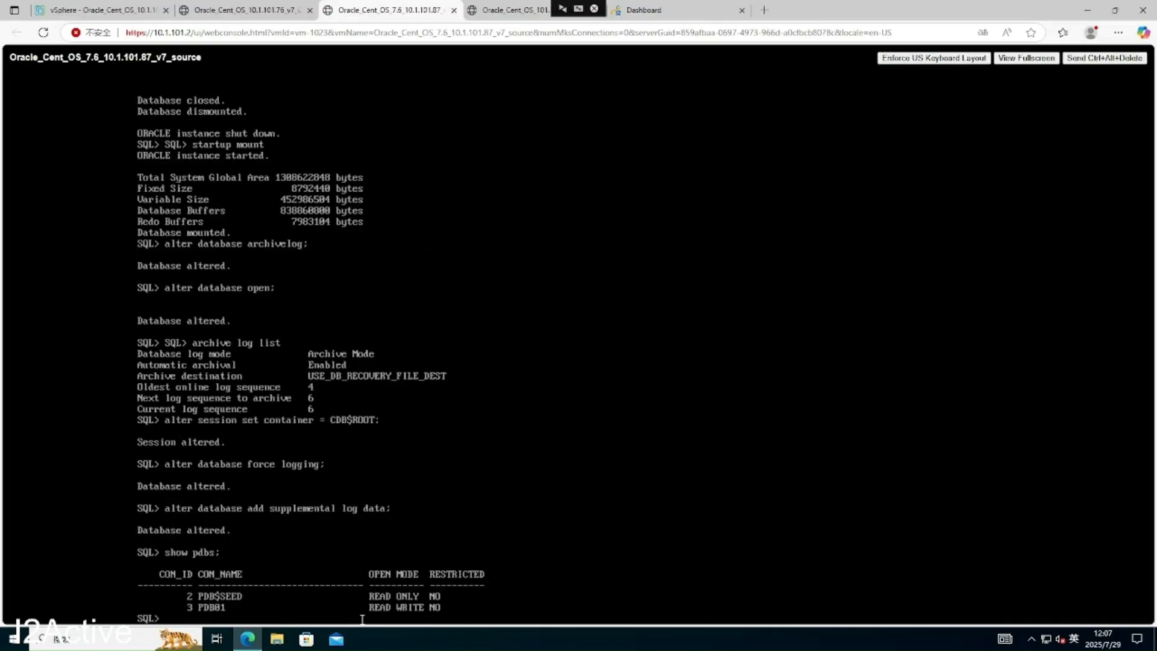
type("alter session set container = PDB01;")
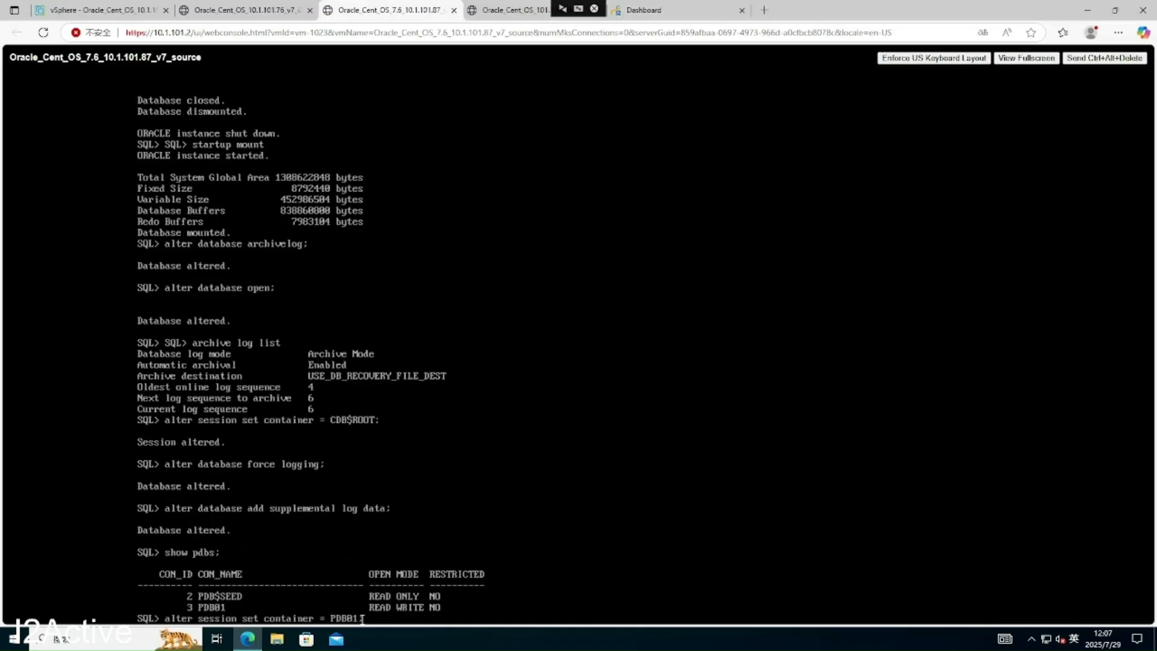
key("Return")
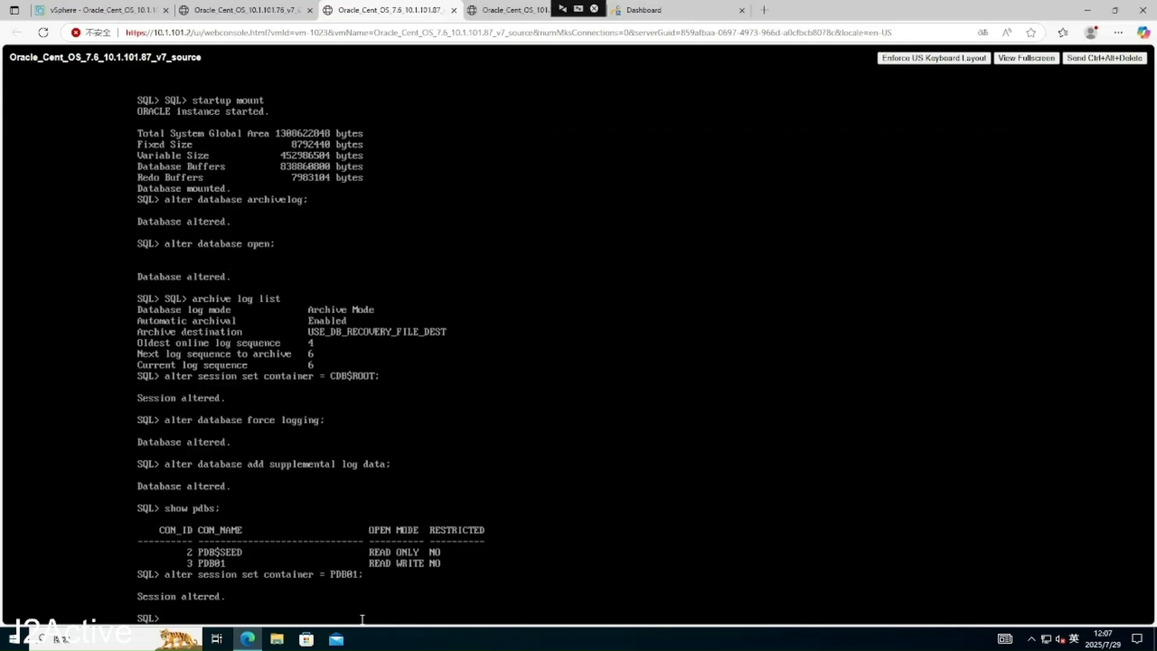
- Create user i2 with a password, then enter the grant select on sys.link$ to i2
type("create user i2 identified by ")
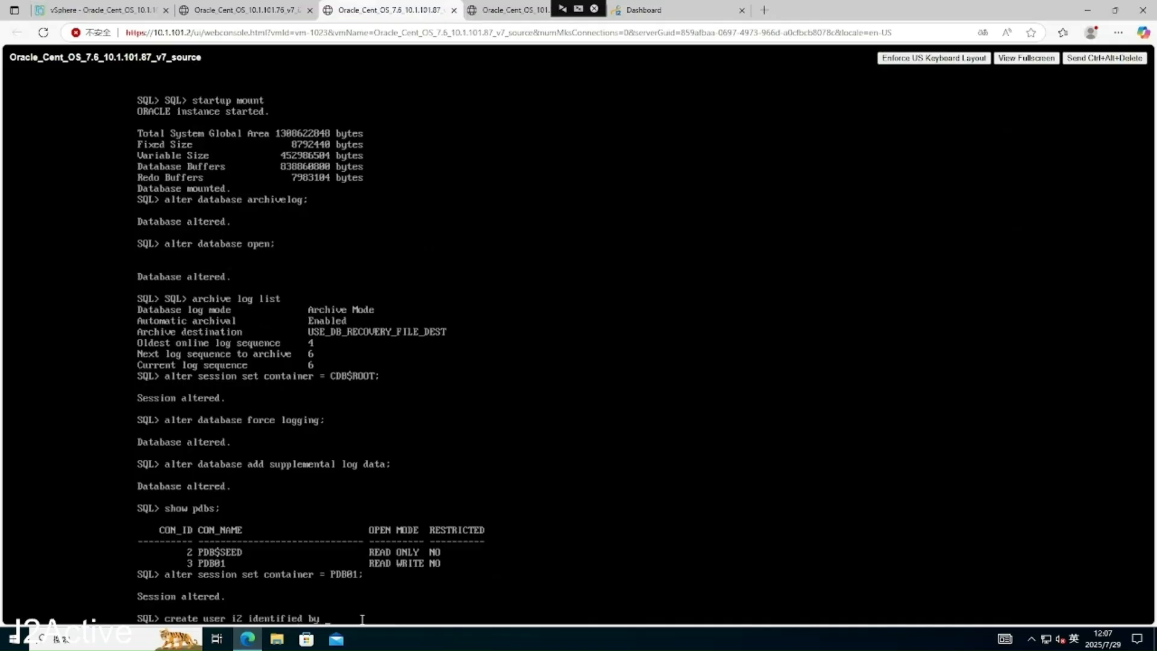
type("i2;")
key("Return")
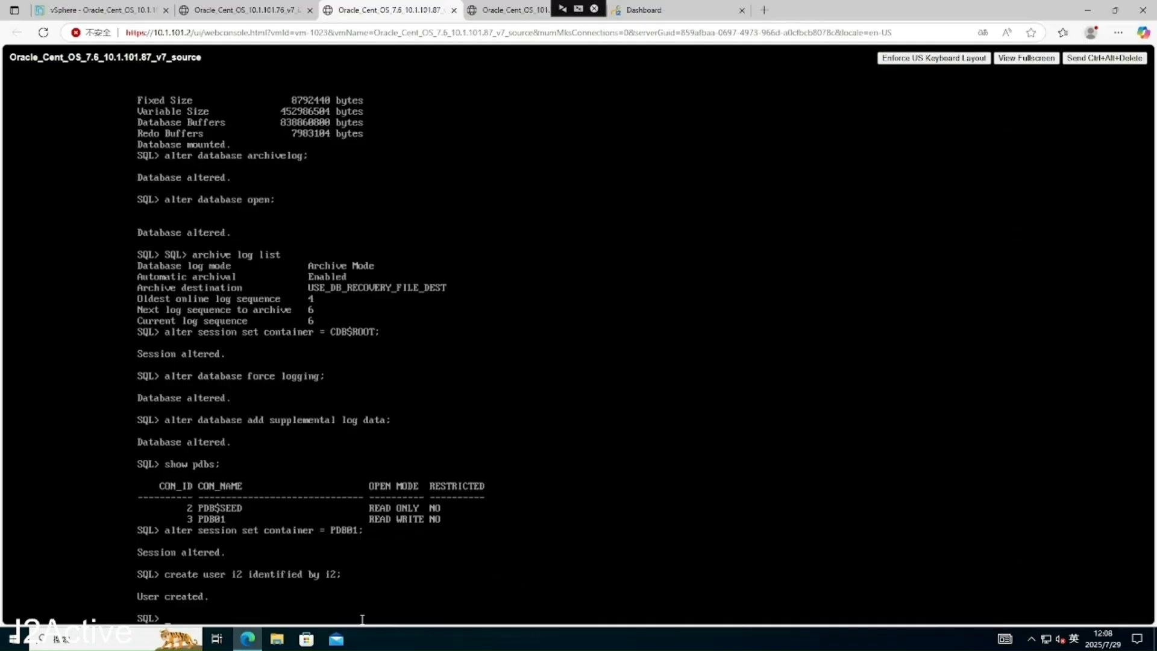
type("rant select on sys.link$ to i2;")
- Grant i2 select on sys.link$, sys.user$, sys.seq$ and sys.undo$, plus the dba role
key("Return")
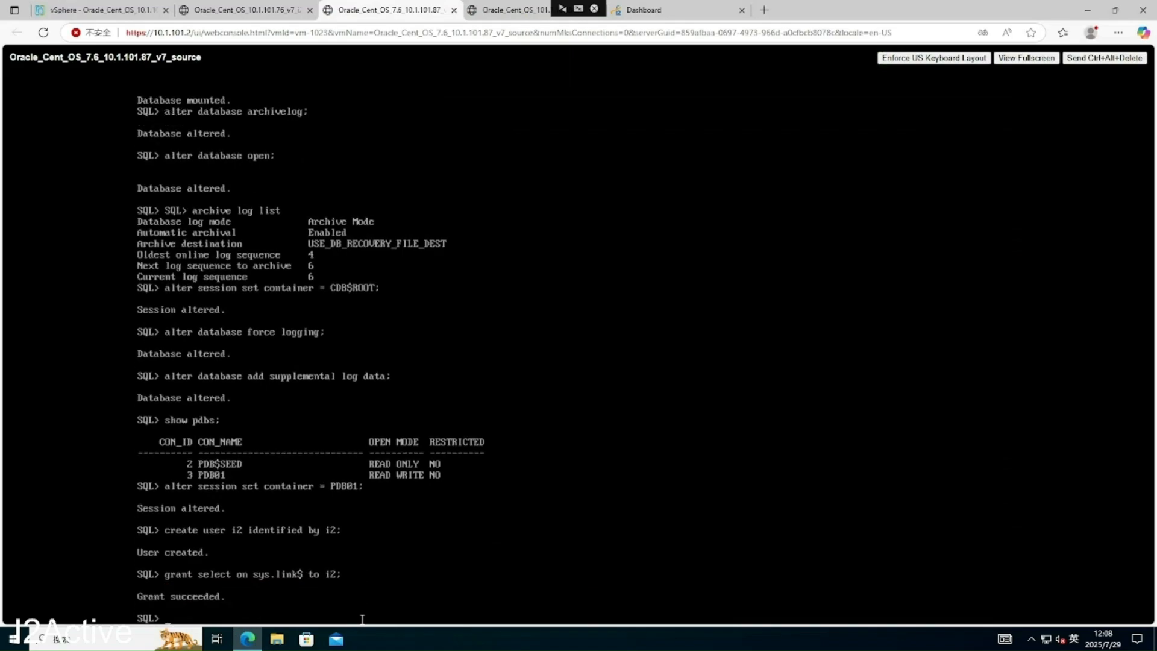
type("grant select on sys.user$ to i2")
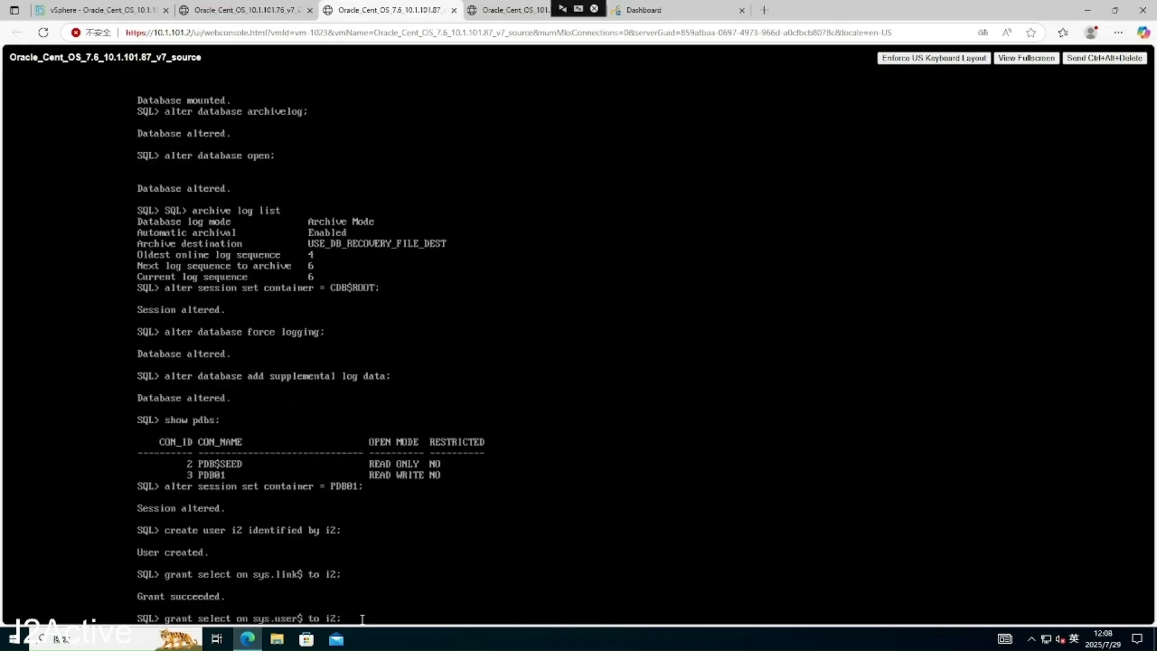
type(";")
key("Return")
type("grant select")
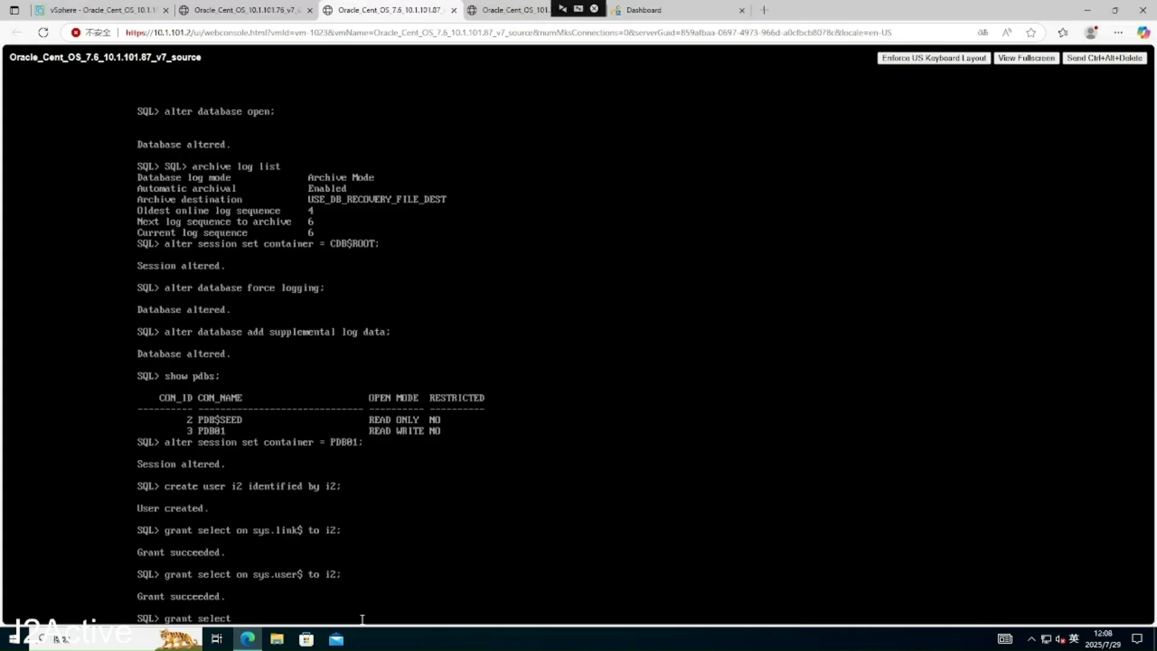
type("o")
type("n sy")
type("s.sq")
type("eq")
type("$")
type(" to i2")
type(";")
key("Return")
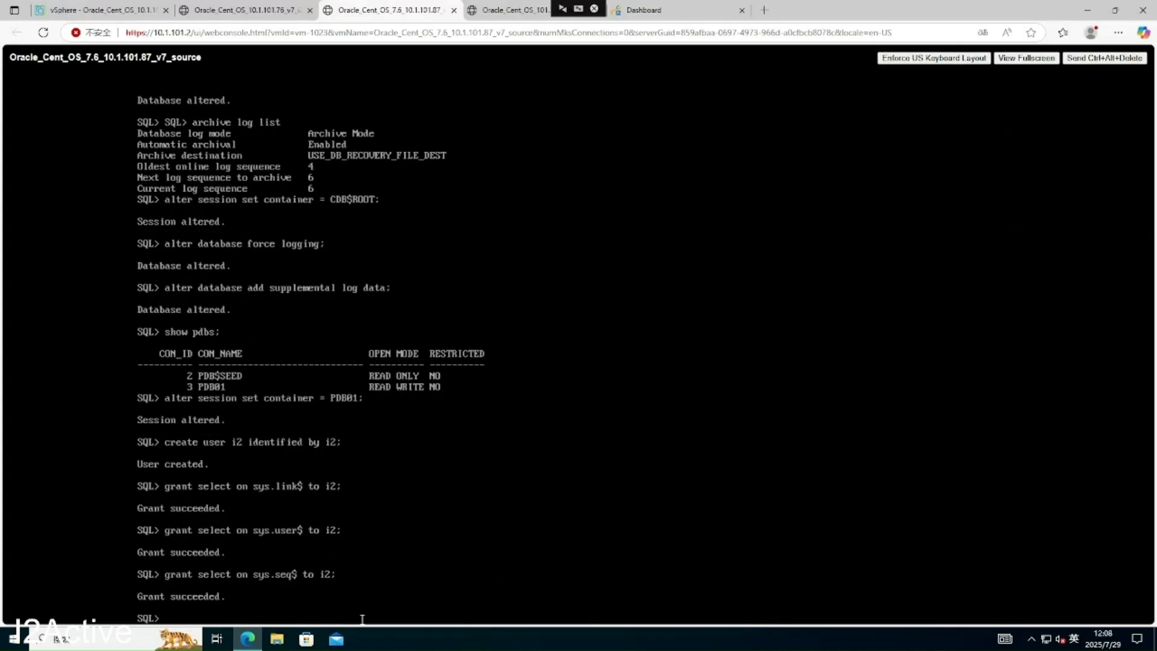
type("grant select on sys.undo$ to i")
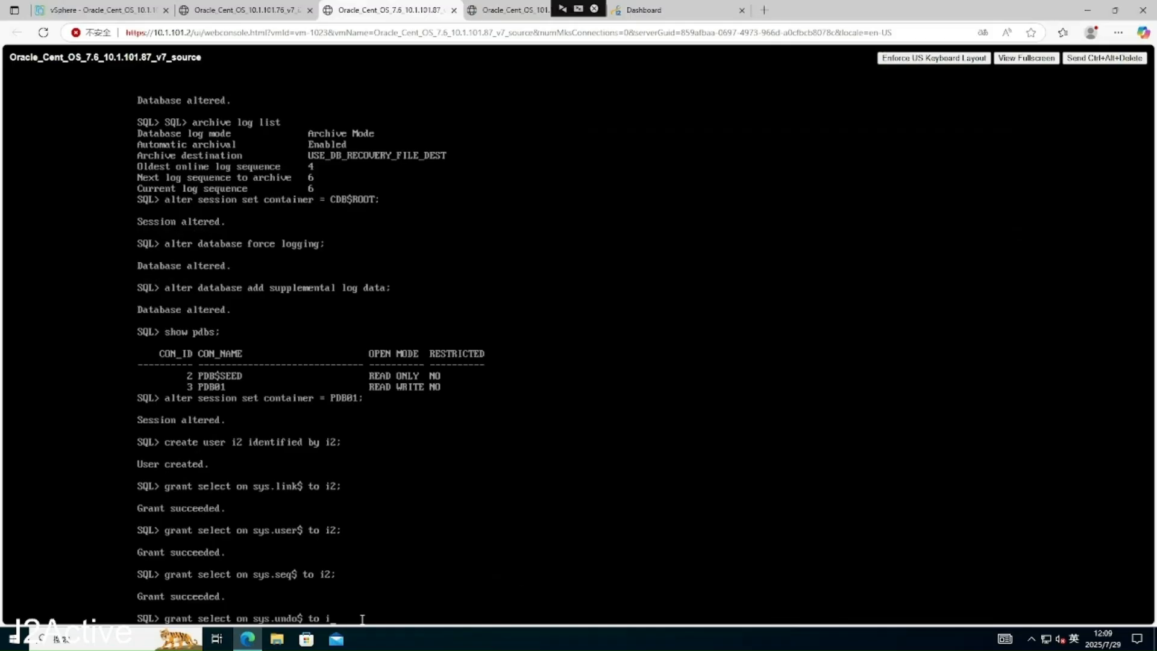
type("2;")
key("Return")
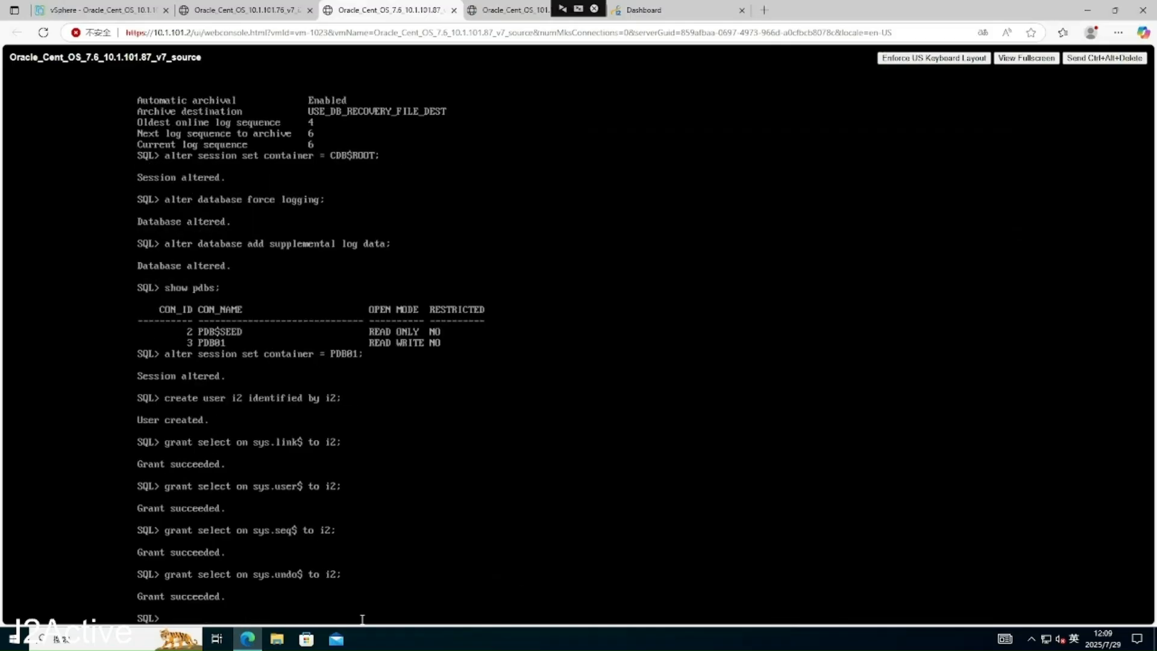
type("grant dba to i2;")
key("Return")
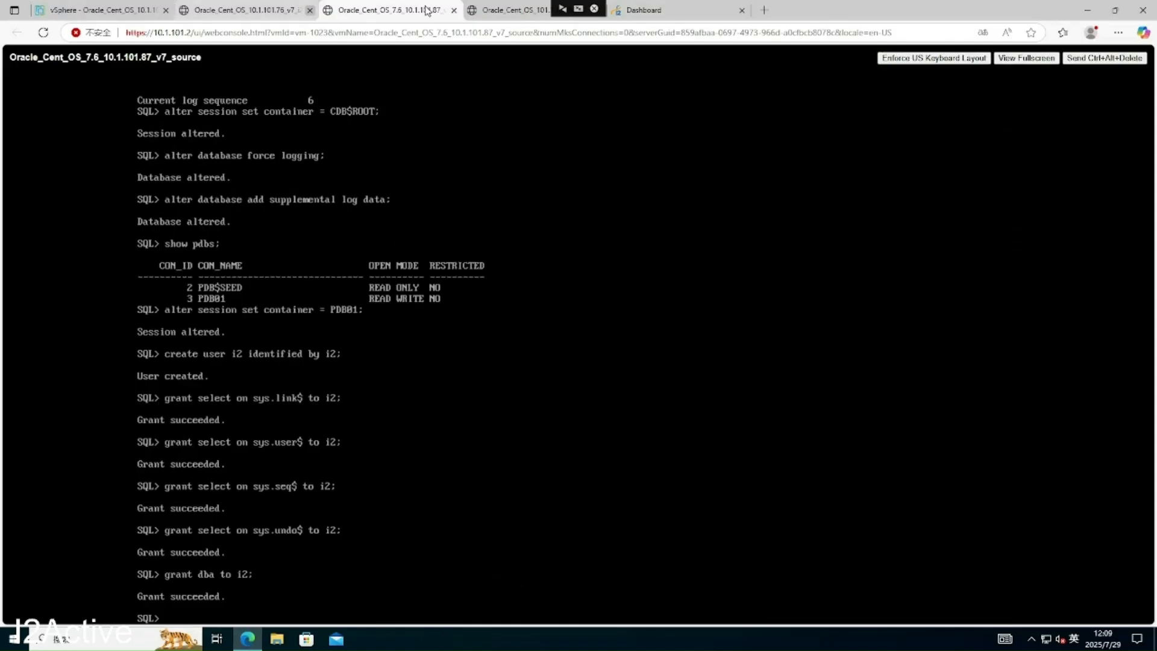
- On the backup VM's console, run show pdbs and set the session container to PDB01
left_click(506, 11)
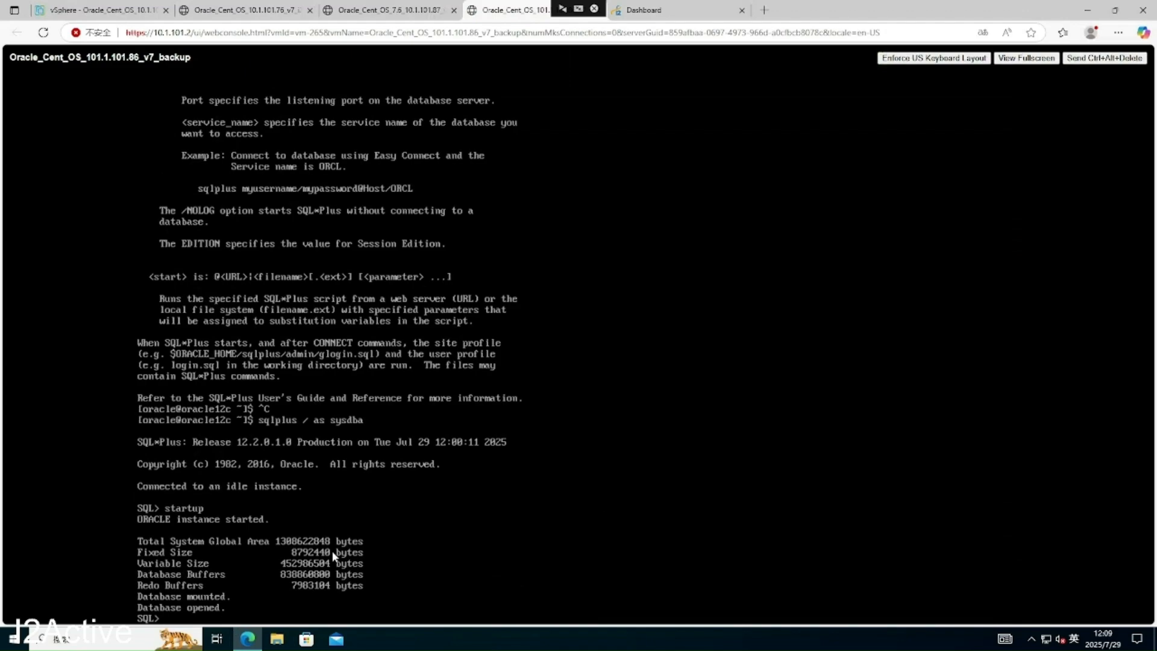
type("show pdbs;")
key("Return")
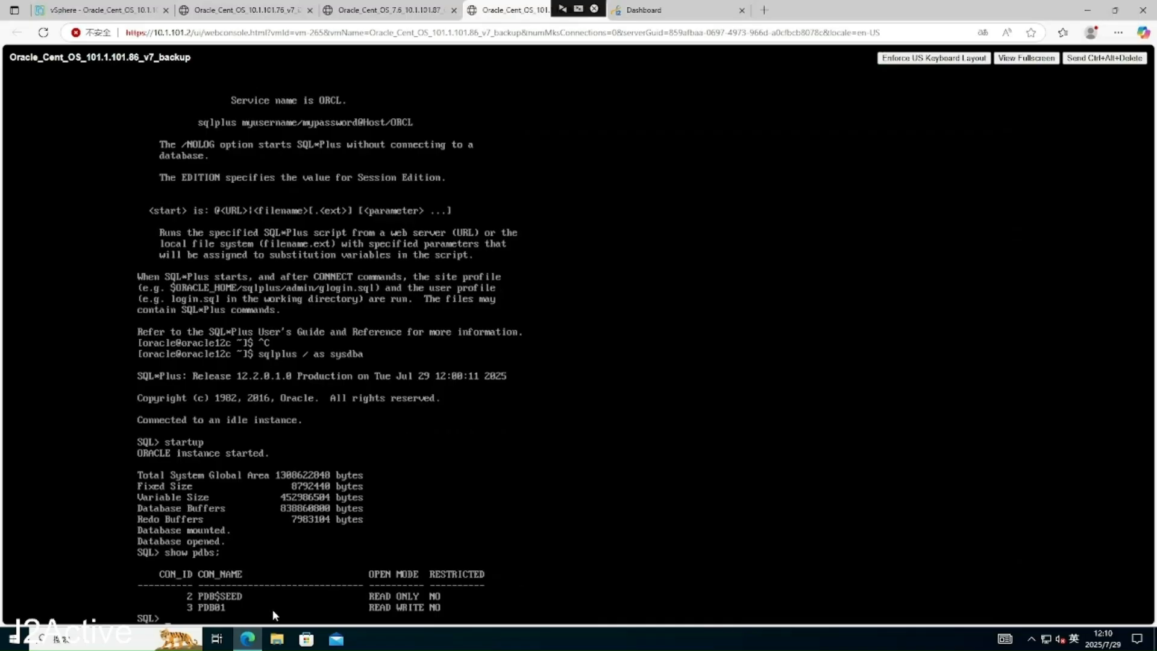
type("alter session set container = PDB01;")
key("Return")
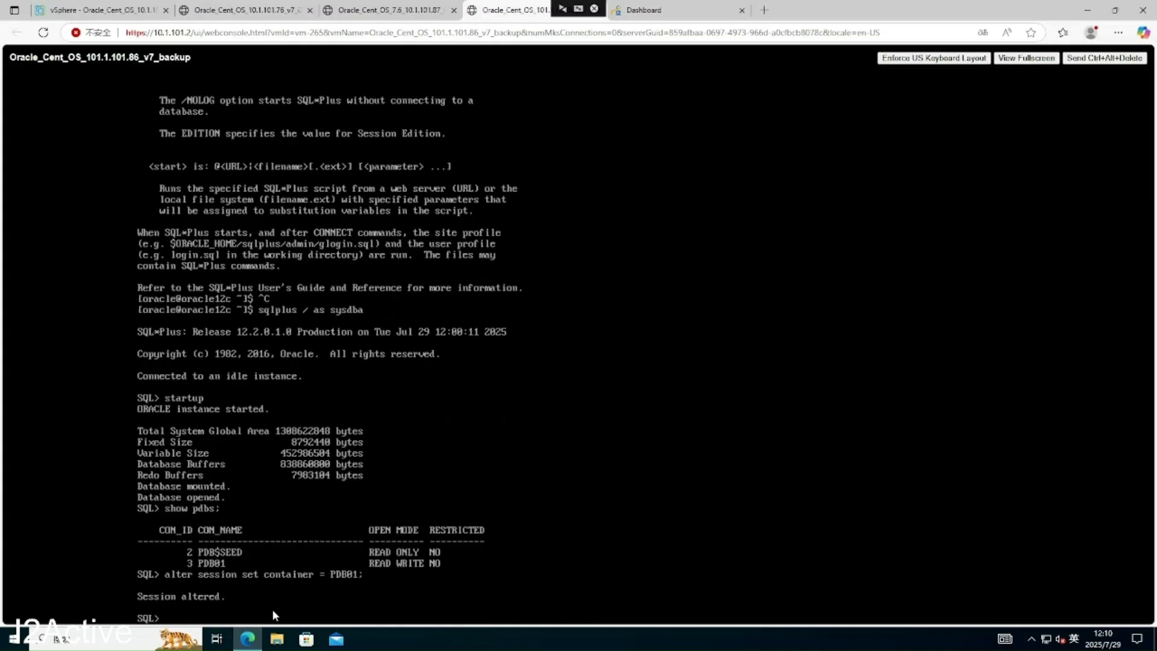
- Run create user i2 with its password on the backup database, hitting ORA-01920, then begin a grant select
type("create")
type(" i2 wi")
key("BackSpace")
key("BackSpace")
key("BackSpace")
key("BackSpace")
key("BackSpace")
type("user")
type("i2 identified by i2;")
key("Return")
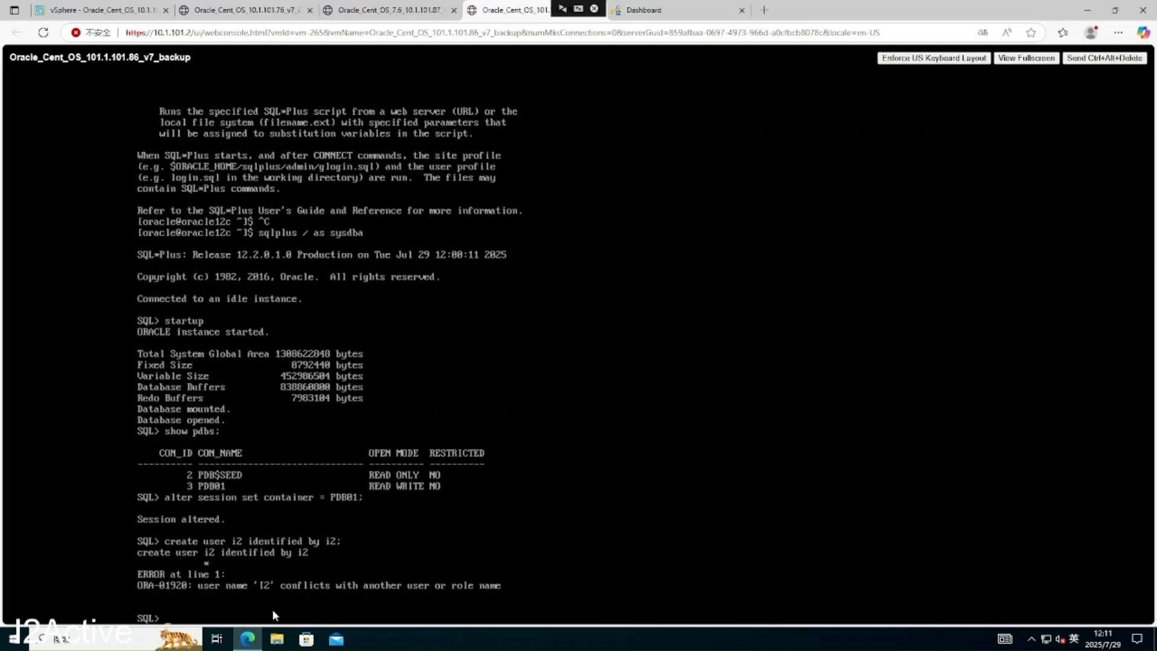
type("grant select on sys.link$ to")
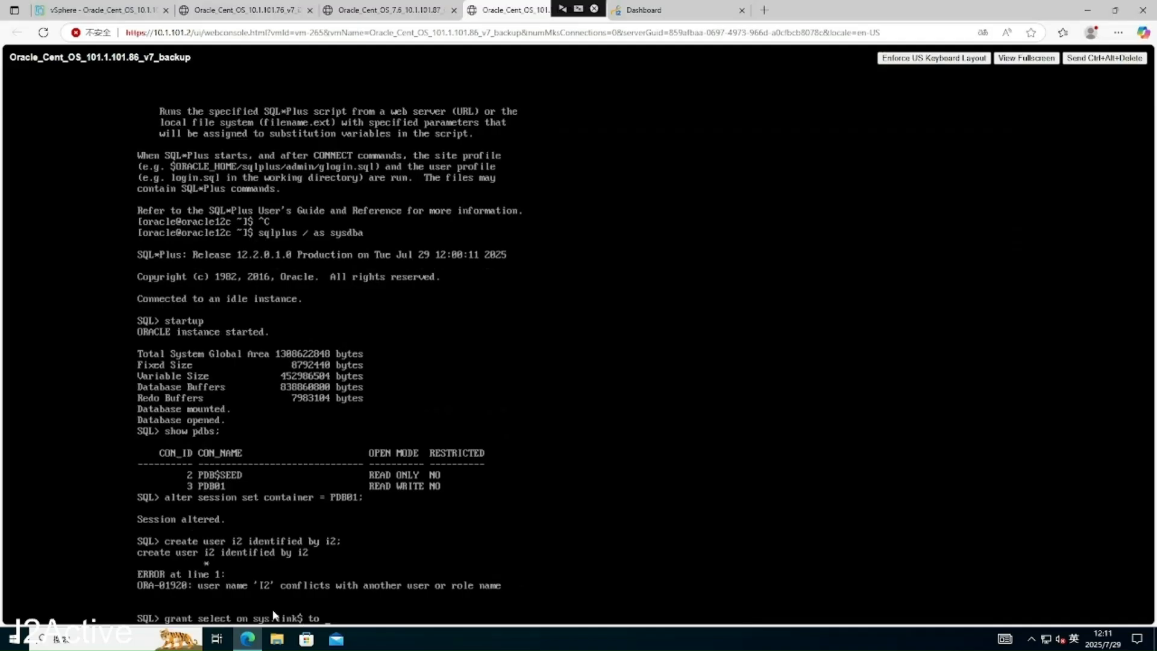
- Run 'grant select on sys.link$ to i2;' and 'grant select on sys.user$ to i2;' in SQL*Plus, both returning Grant succeeded
type("i2;")
key("Return")
type("grant select")
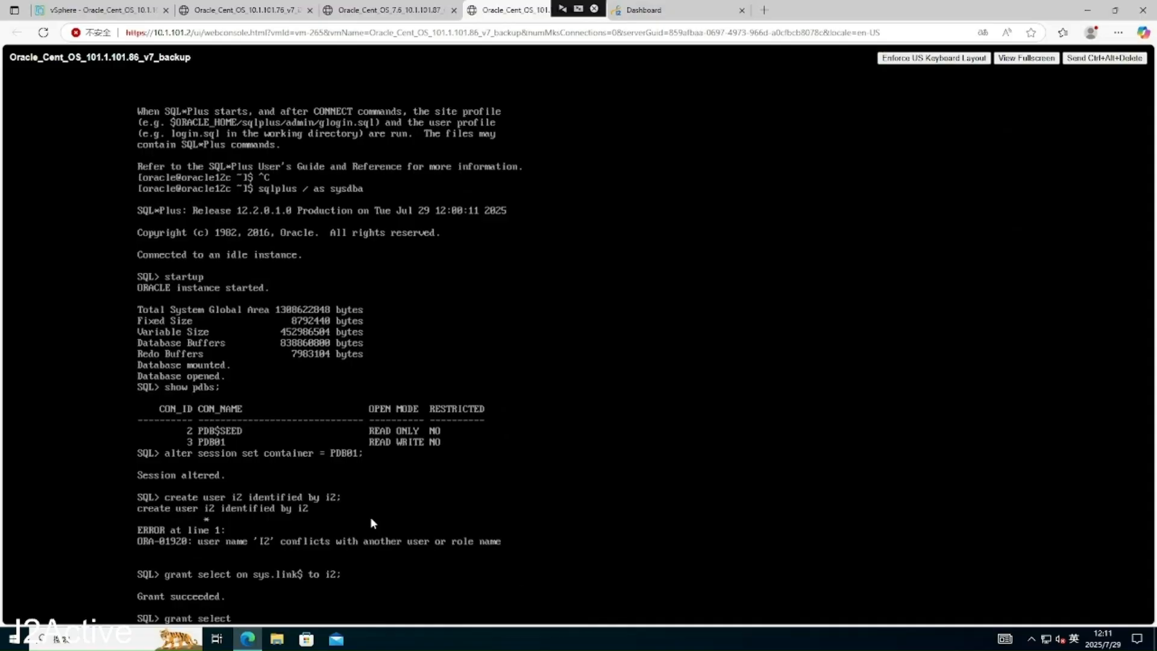
type(" on sys.user$ to i2;")
key("Return")
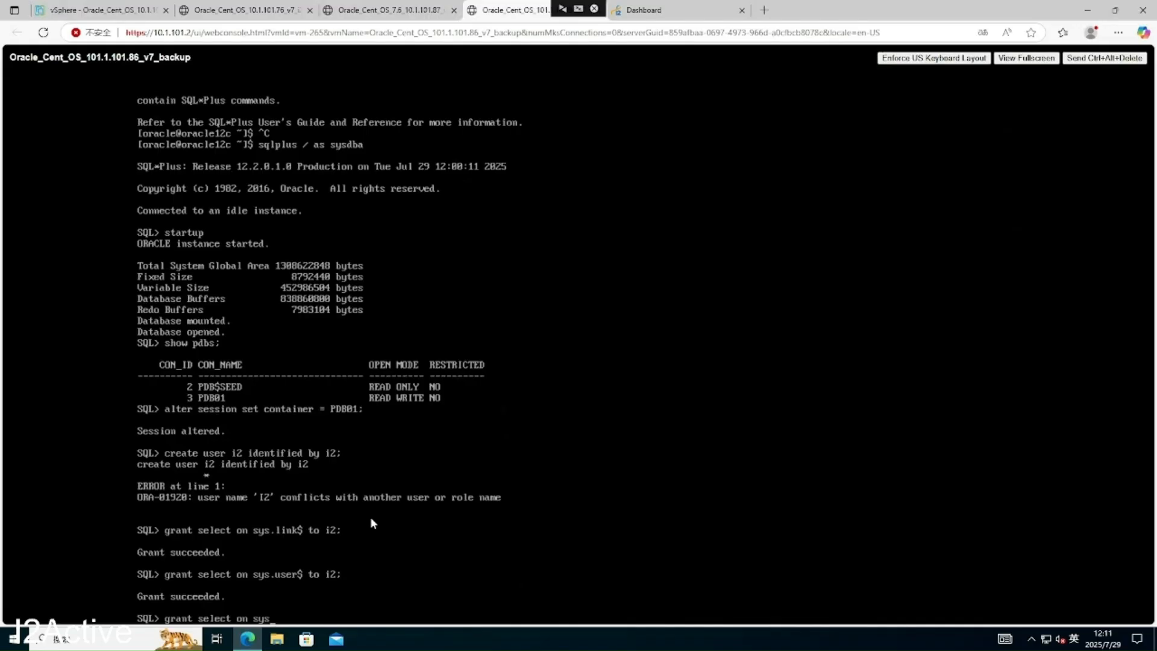
- Enter the SQL*Plus grants of select on sys.seq$ and sys.undo$ to user i2
- Grant user i2 select on sys.undo$ and the DBA role in the backup VM's SQL*Plus
type(".seq$ to i2;")
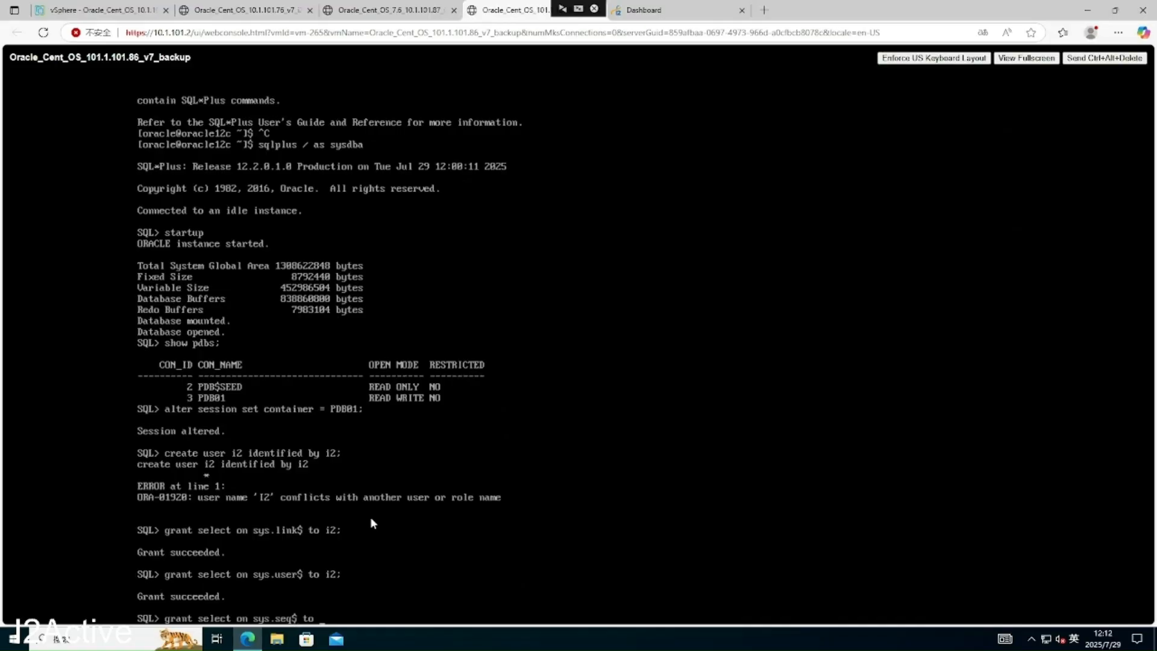
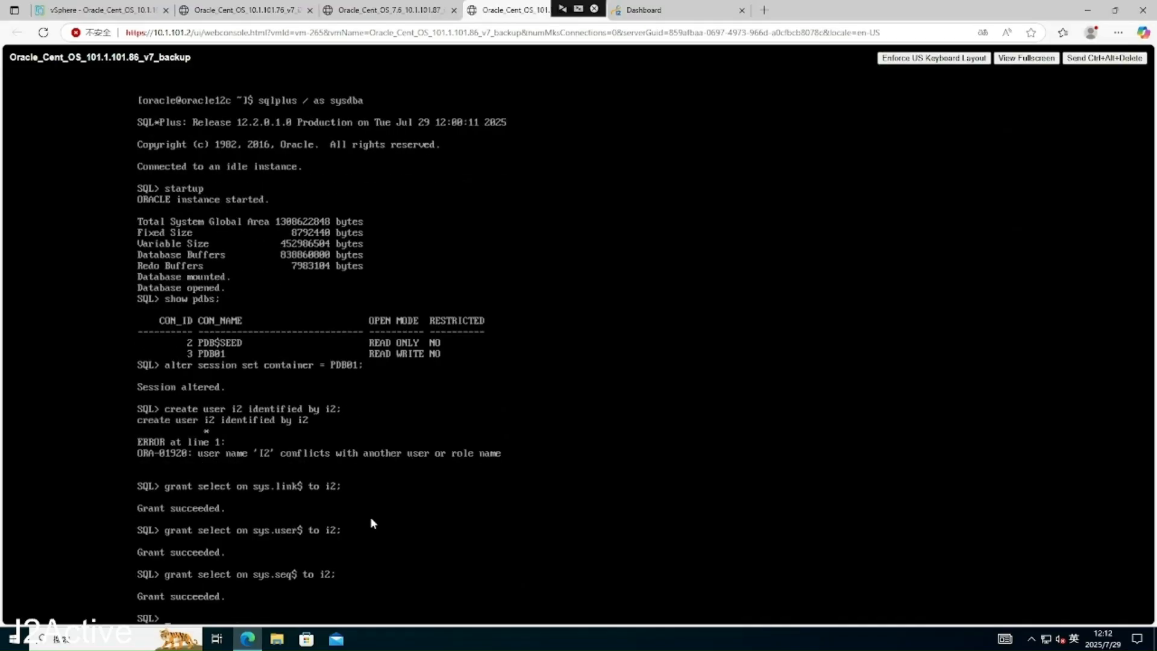
- Enter the SQL*Plus grants of select on sys.seq$ and sys.undo$ to user i2
- Grant user i2 select on sys.undo$ and the DBA role in the backup VM's SQL*Plus
type("grant select on sys.undo$ to")
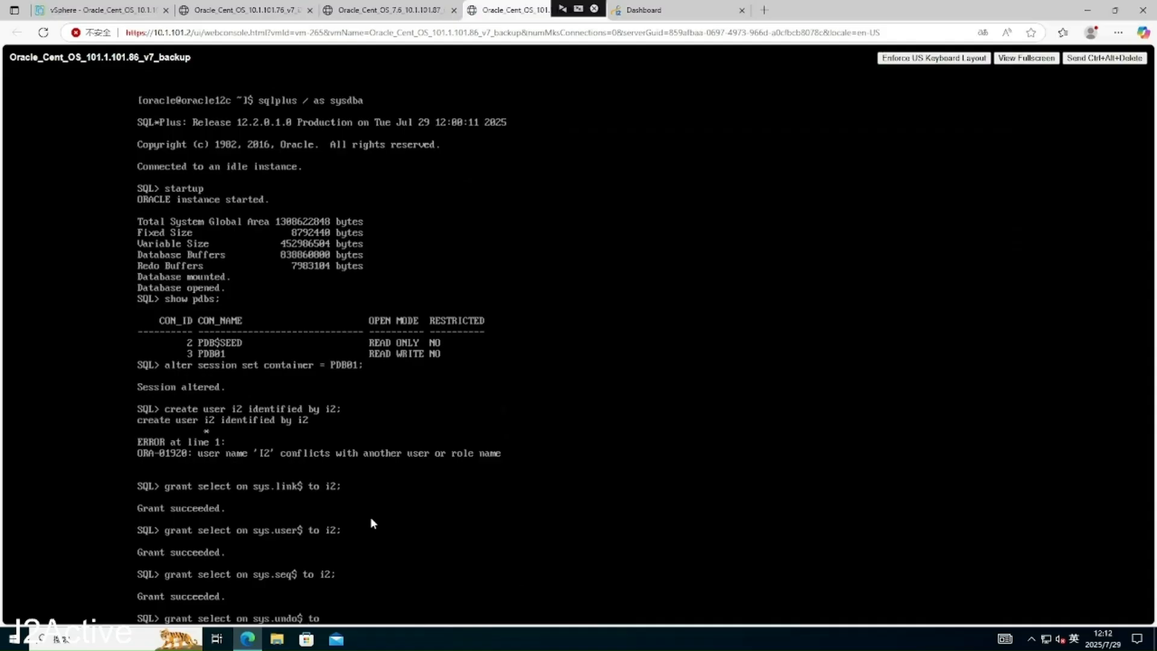
type(" i2;")
key("Return")
type("grant")
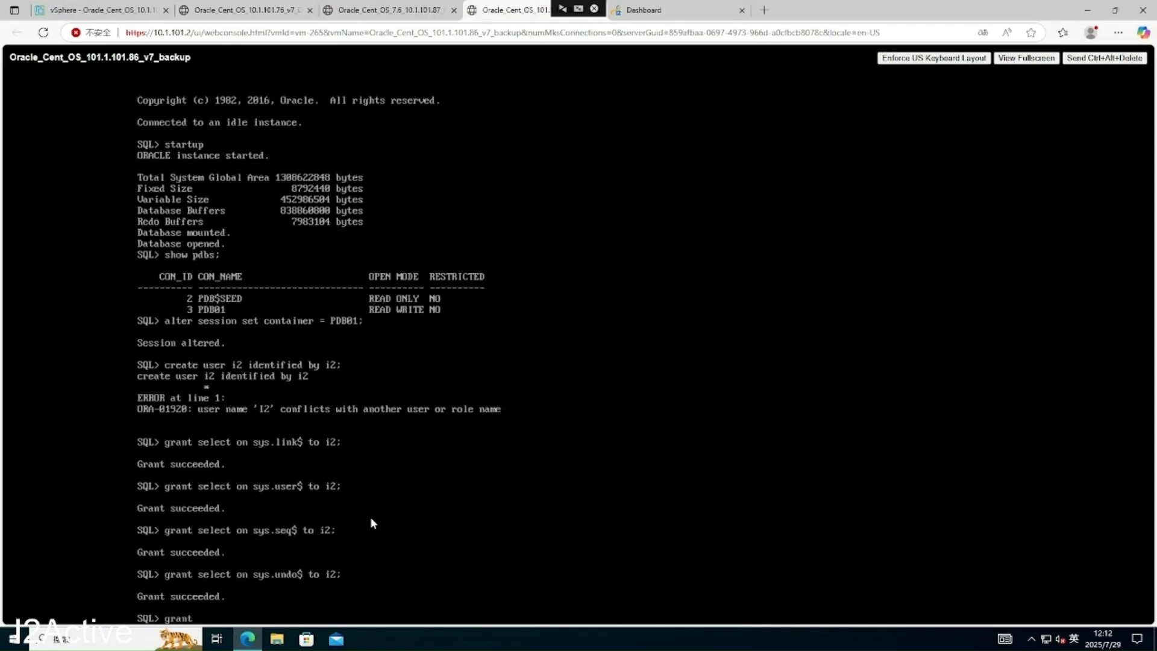
type(" dba to i2;")
key("Return")
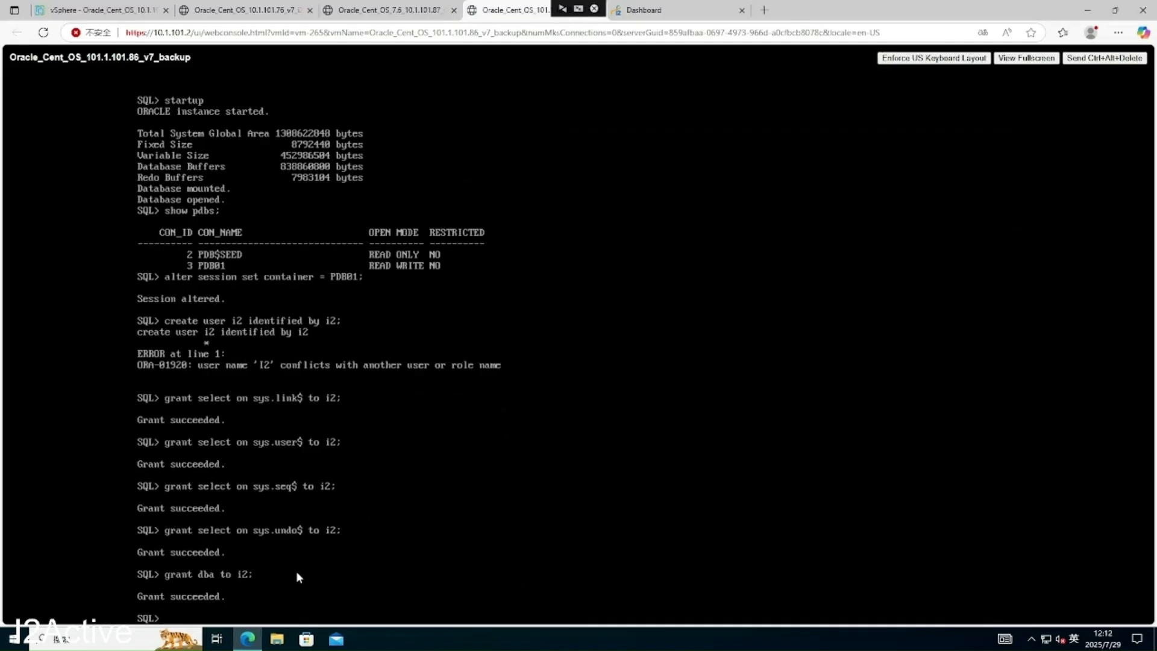
- On the 10.1.101.87 source console, quit SQL*Plus and list the home directory
left_click(410, 11)
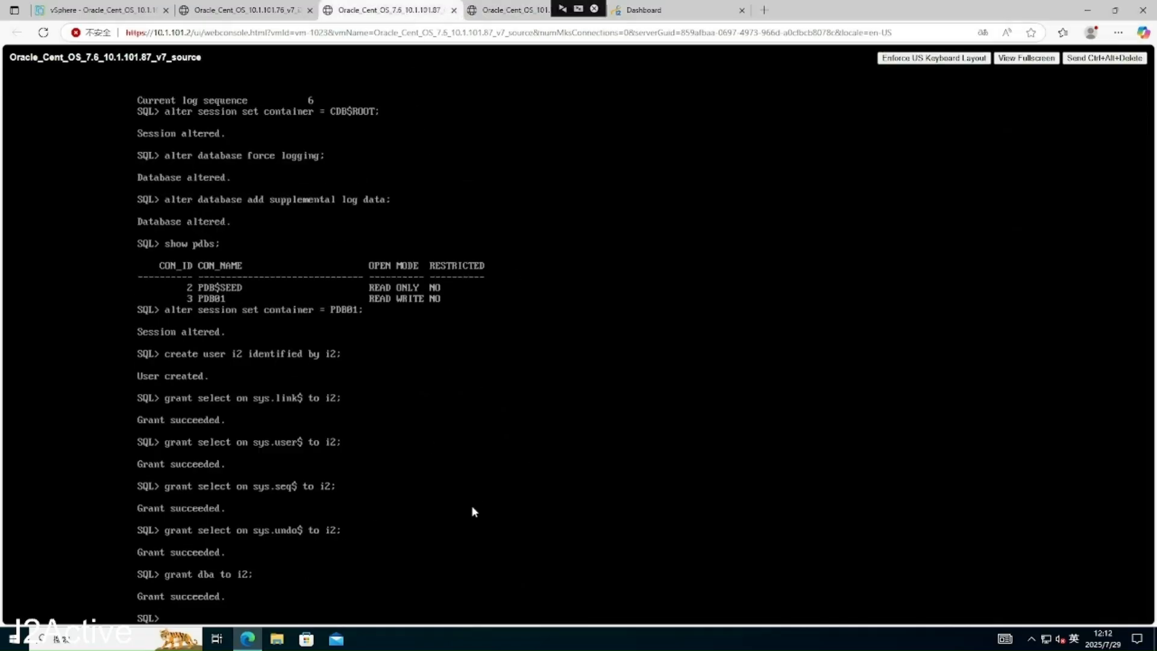
type("quit")
key("Return")
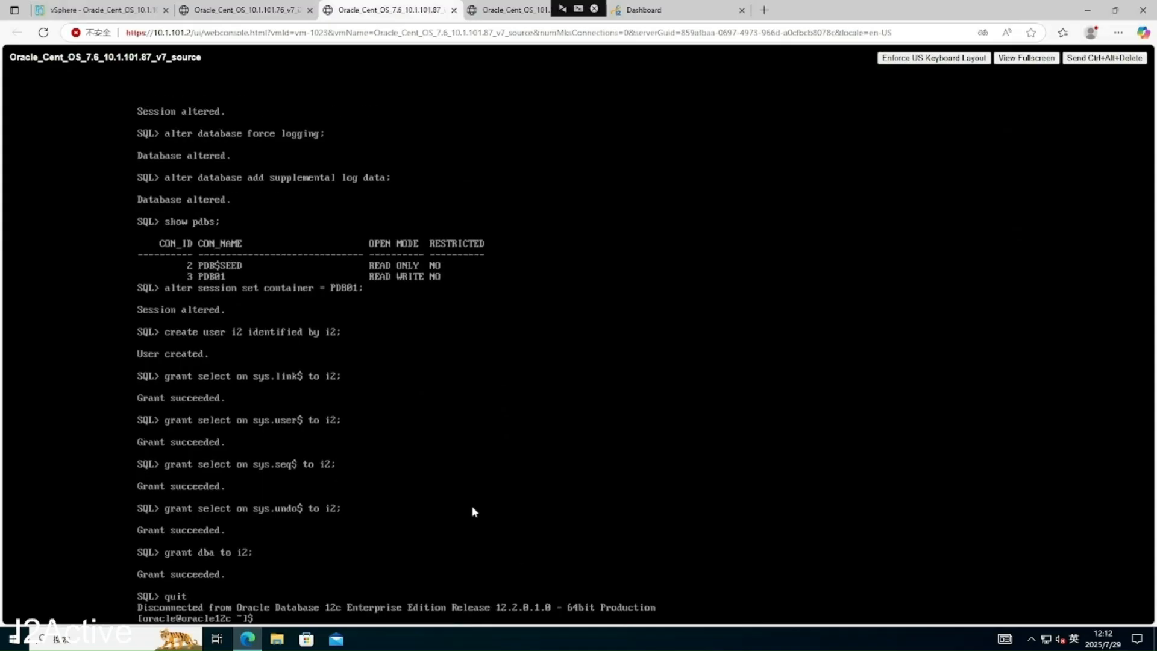
type("ls")
key("Return")
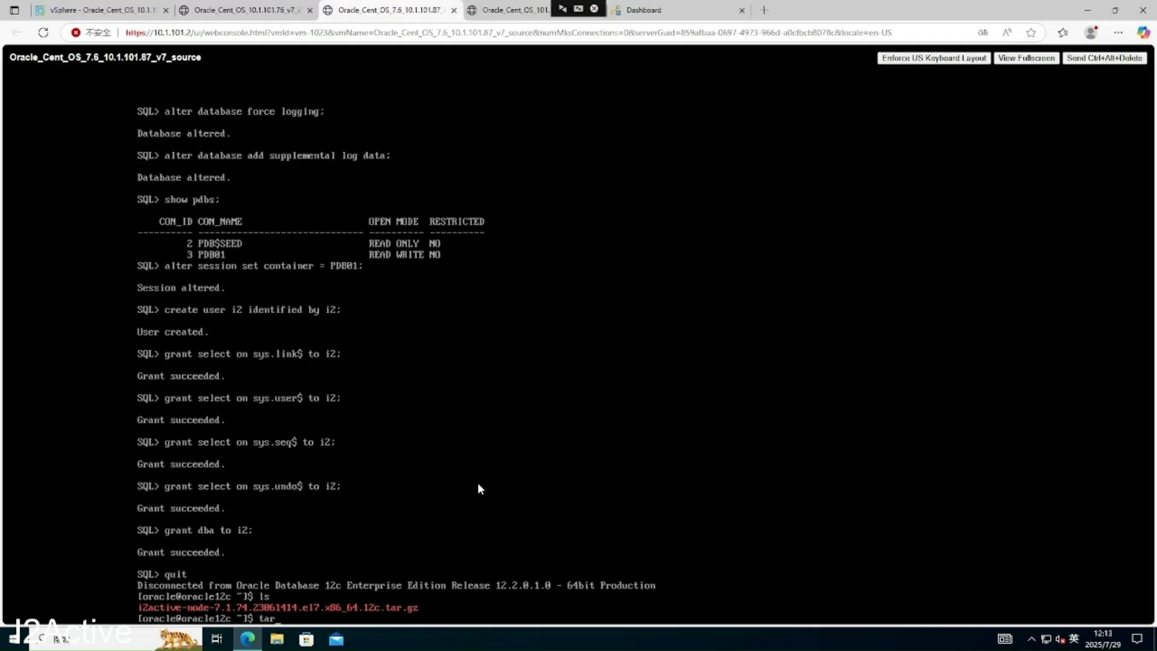
- Extract the i2active-node tar.gz package with tar -zxvf and list the result
type("zxvf i2")
key("Tab")
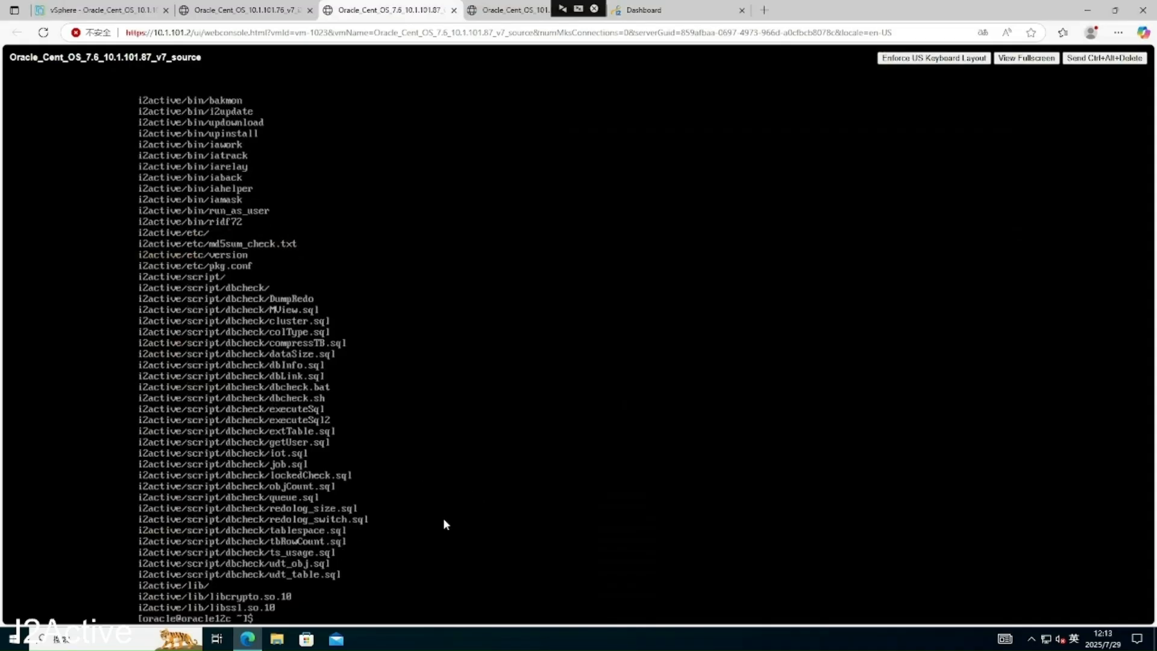
type("ls")
key("Return")
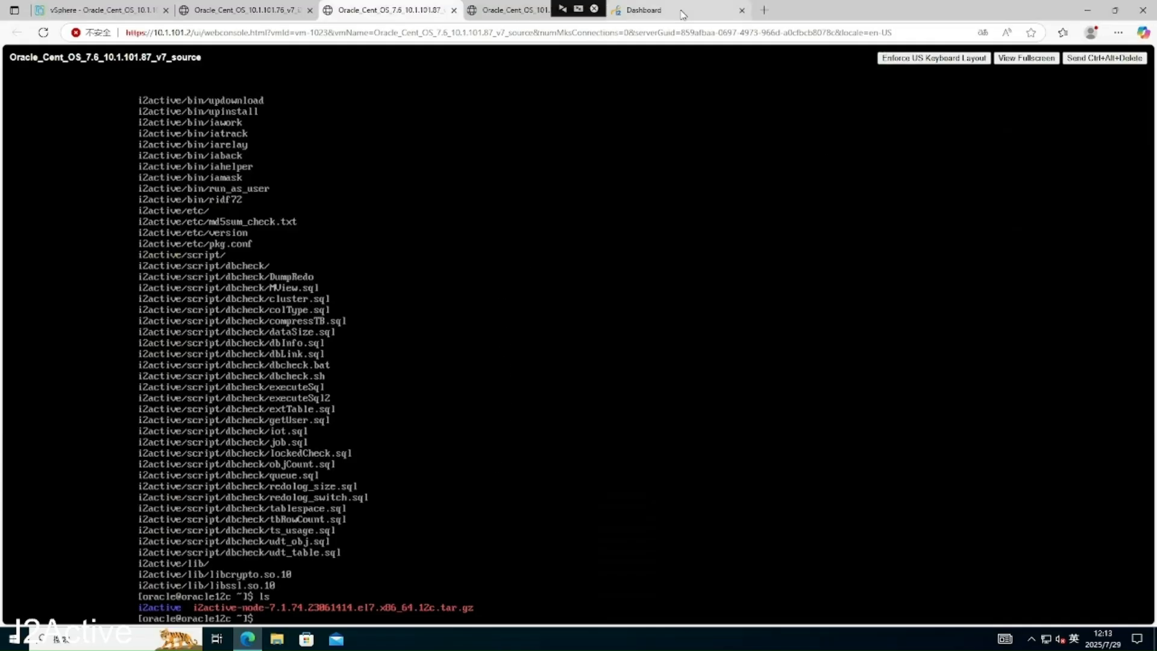
- Check the Oracle listener status on the source VM with lsnrctl status
left_click(709, 9)
left_click(377, 14)
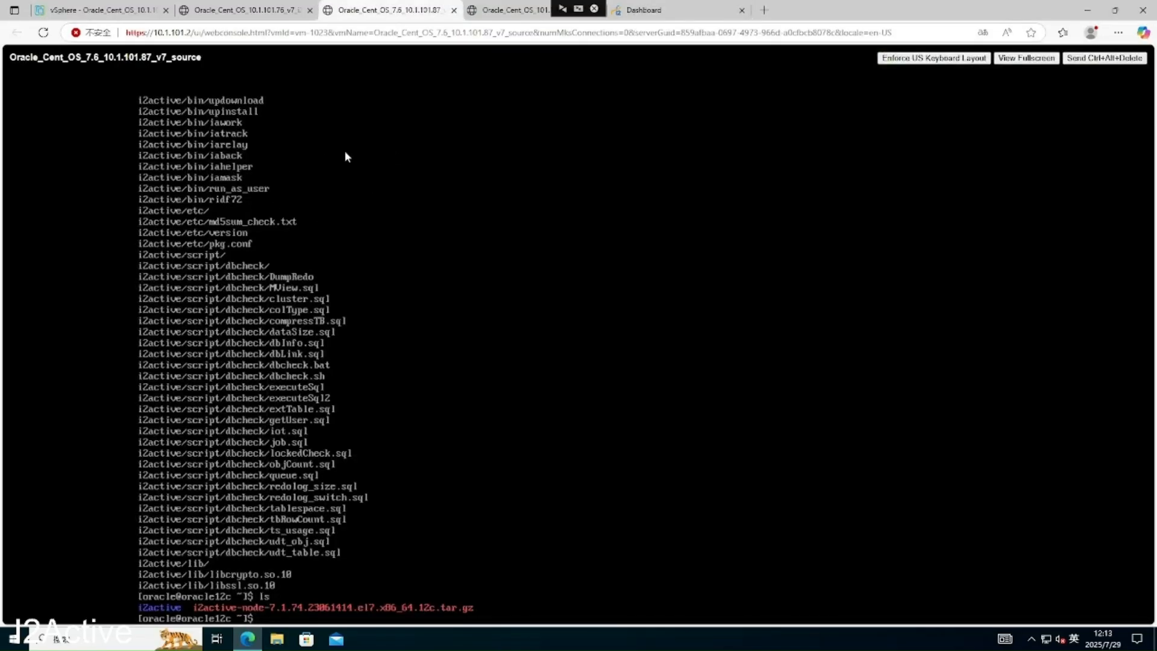
left_click(529, 14)
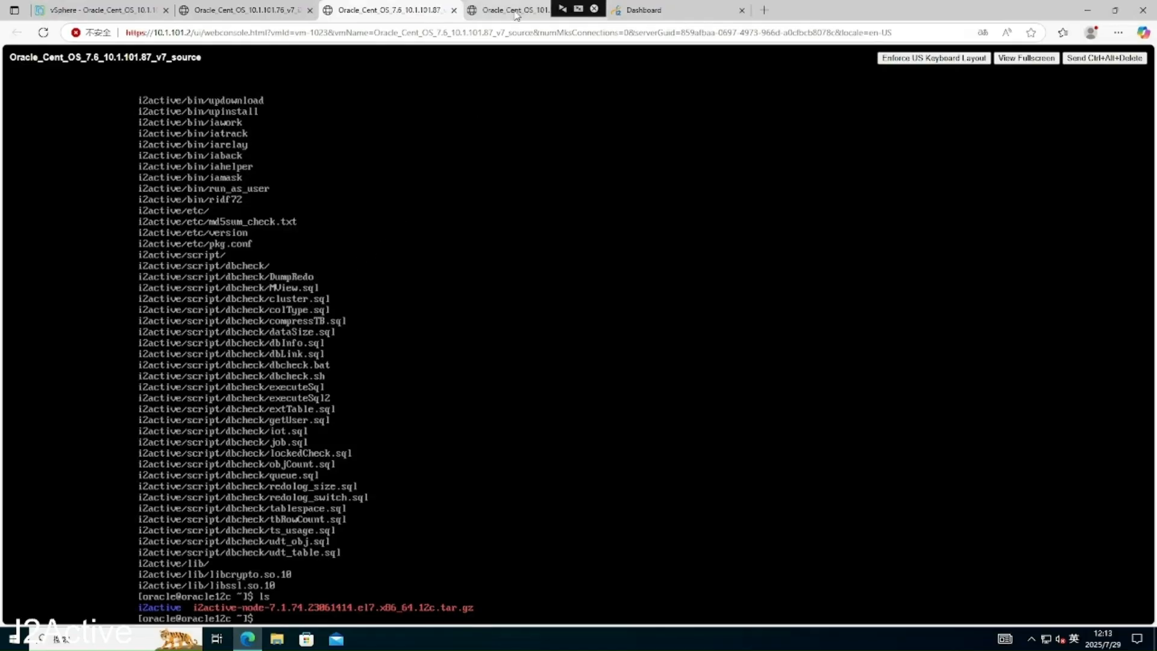
left_click(401, 14)
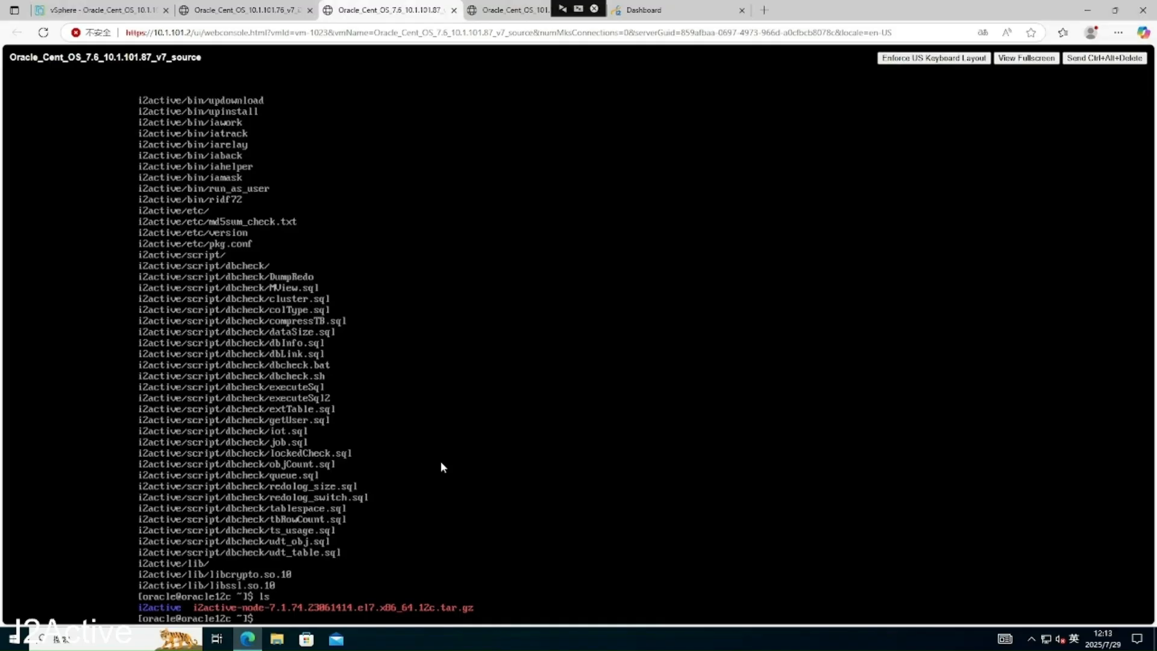
type("lsnrctl status")
key("Return")
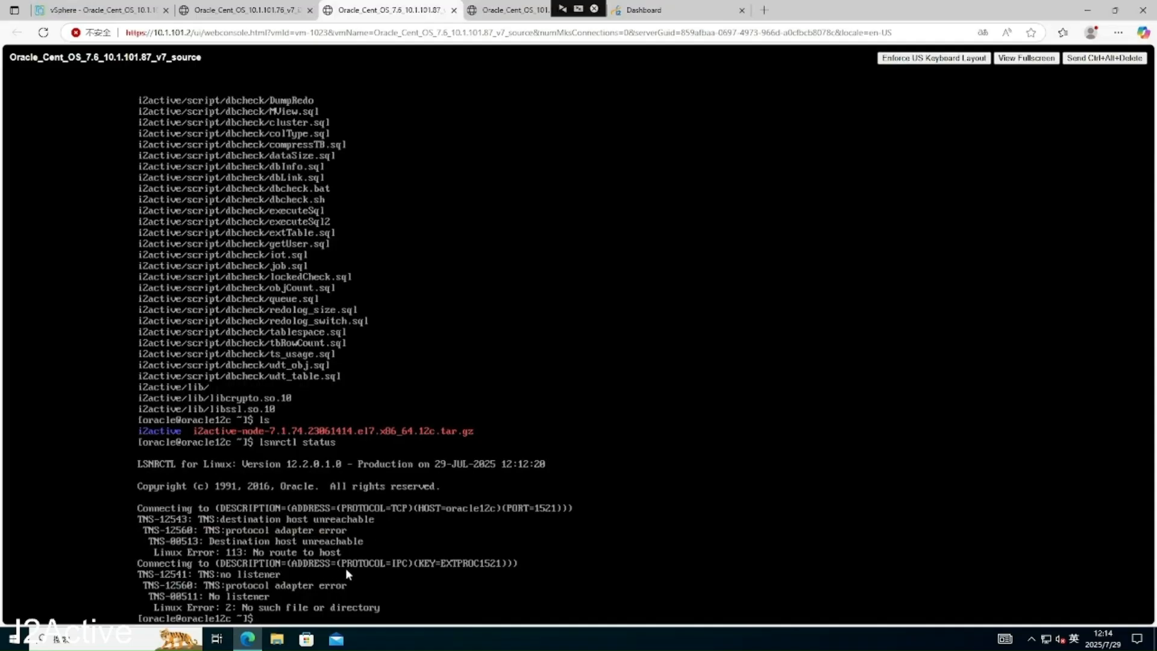
- Start the listener with lsnrctl start and confirm its status completes successfully
key("Up")
key("BackSpace")
key("BackSpace")
key("BackSpace")
type("rt")
key("Return")
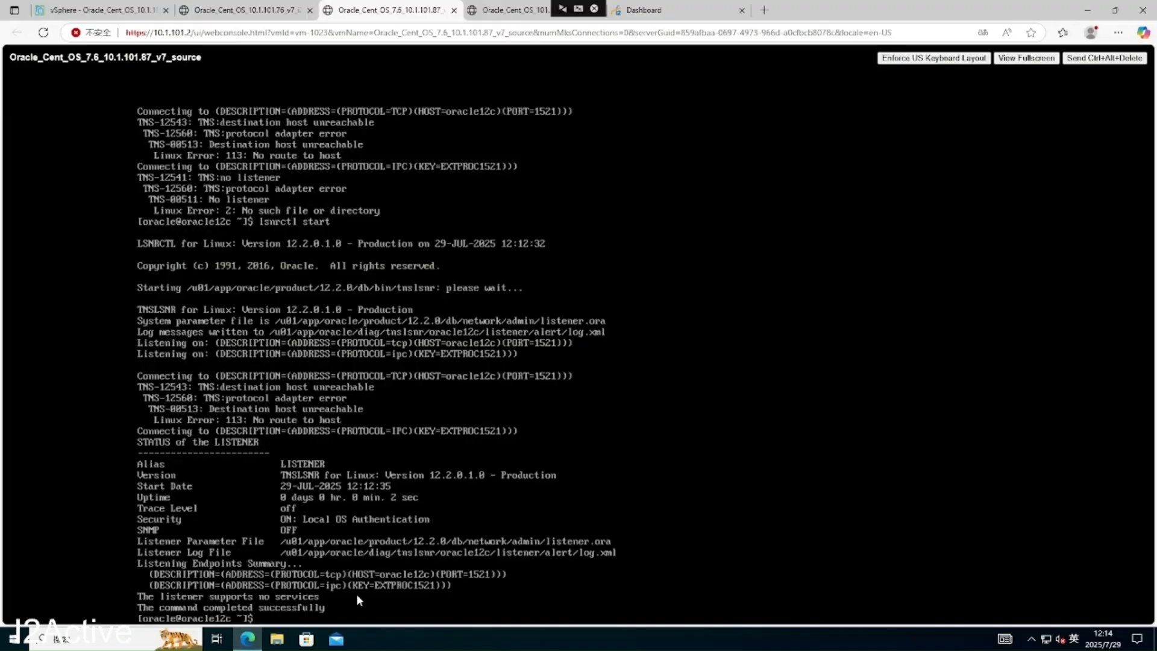
type("lsnrctl status")
key("Return")
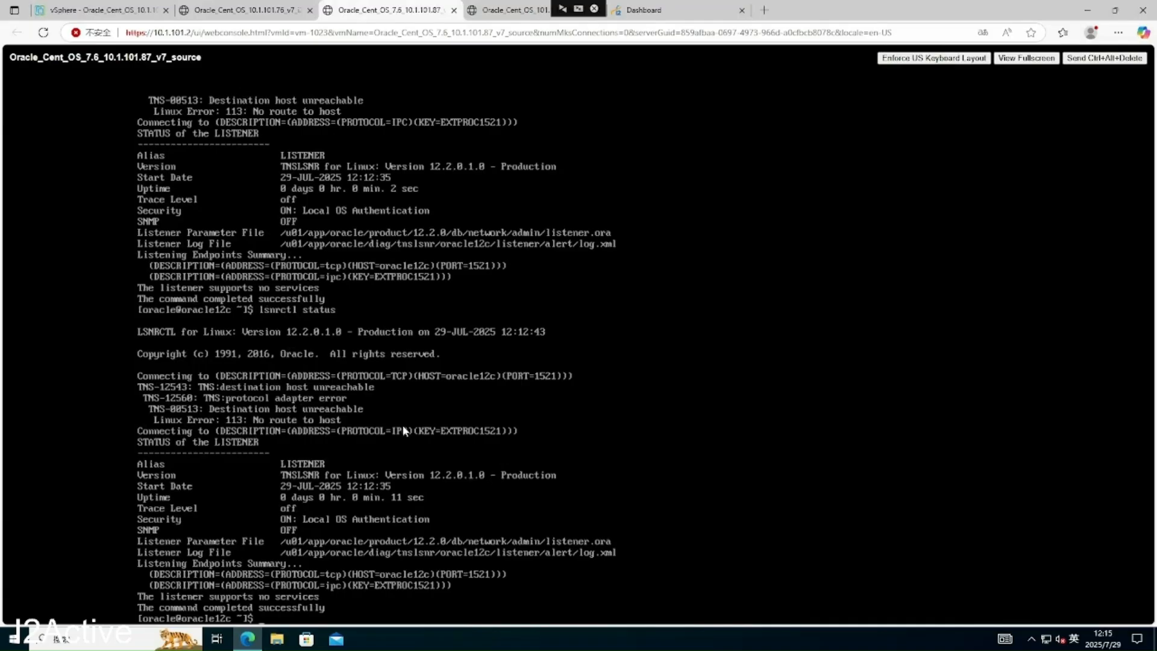
type("s")
type("v")
type("i /etc/")
type("hosts")
- Open /etc/hosts, quit the read-only editor, and log out to root
key("Return")
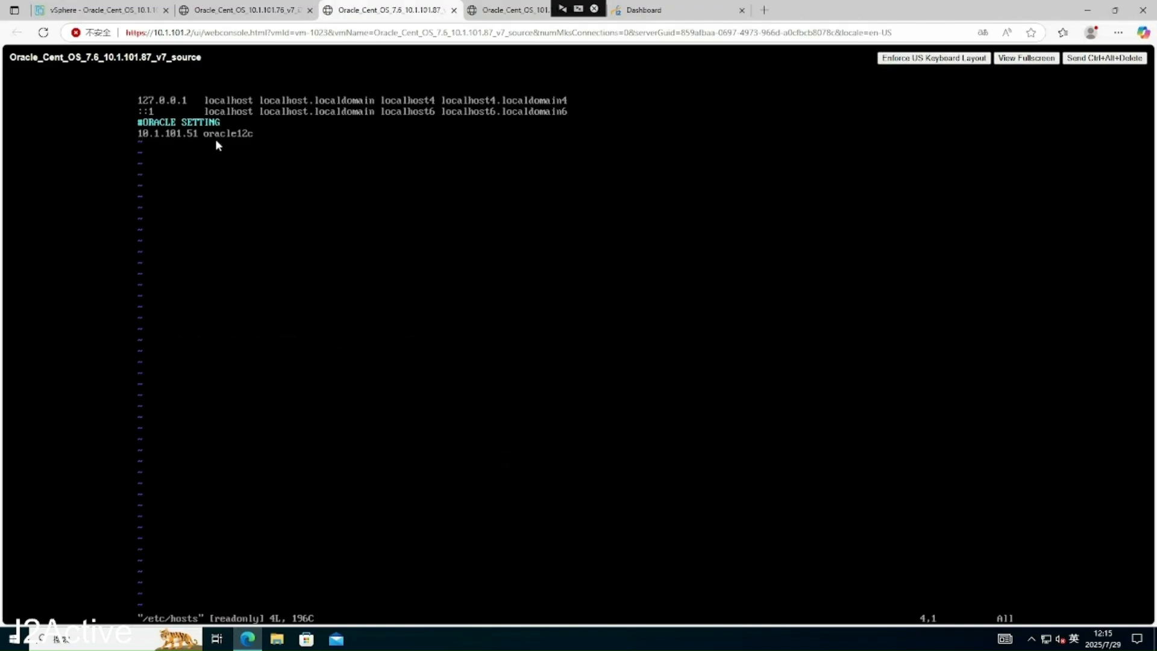
type(":q")
key("Return")
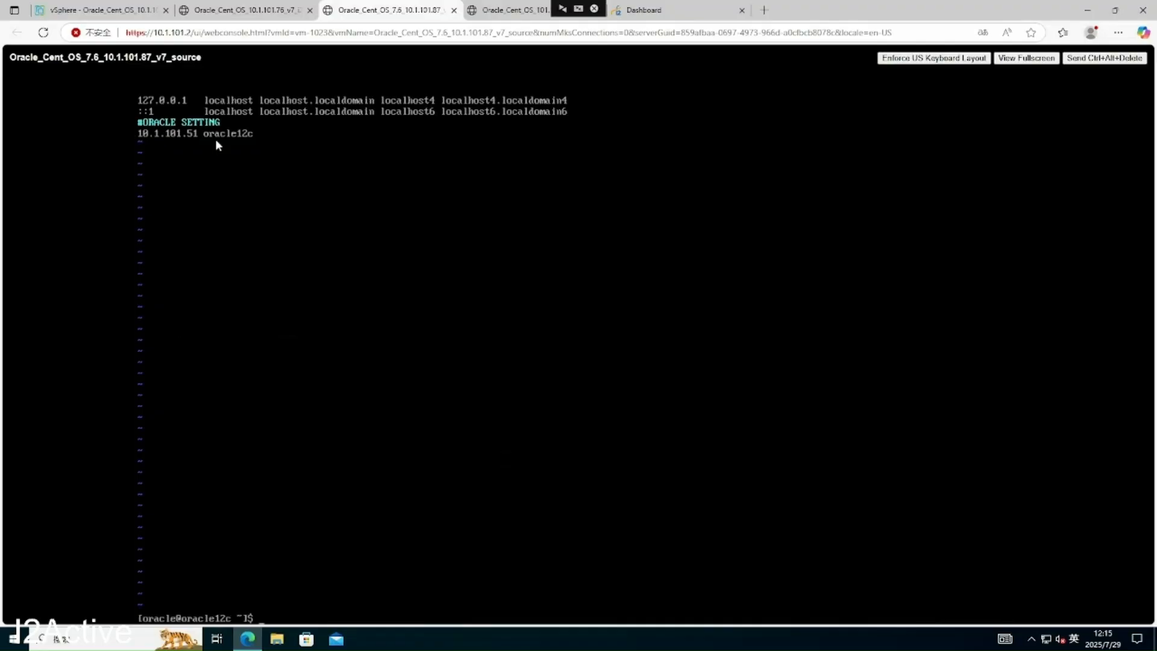
type(":q!")
key("Return")
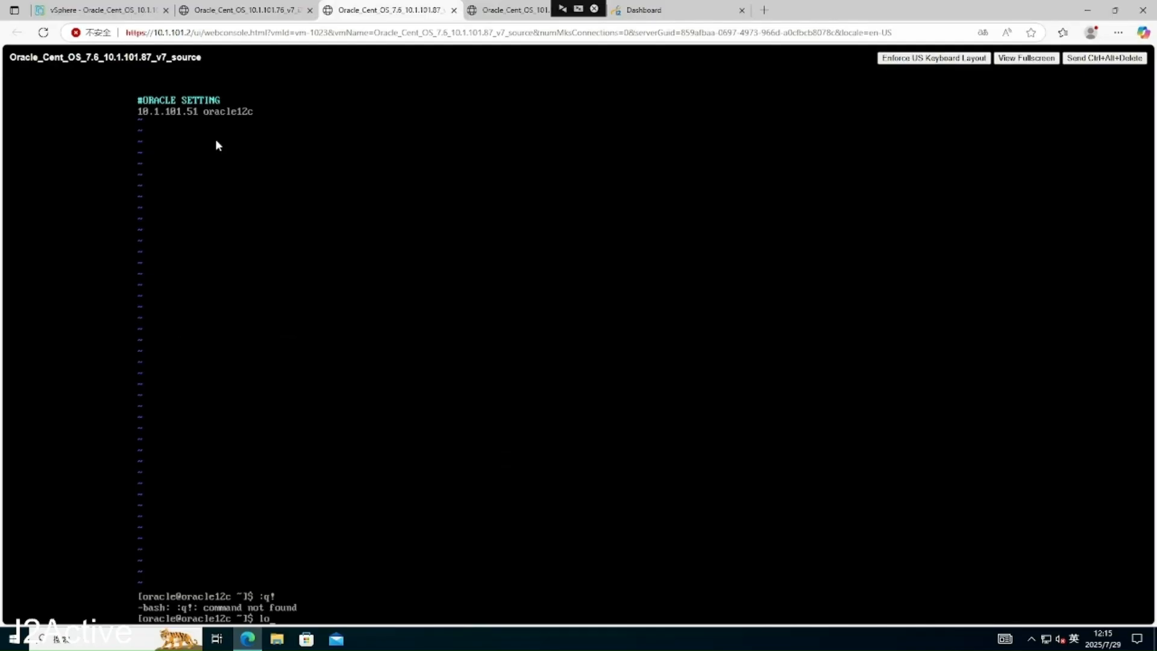
type("ut")
key("Return")
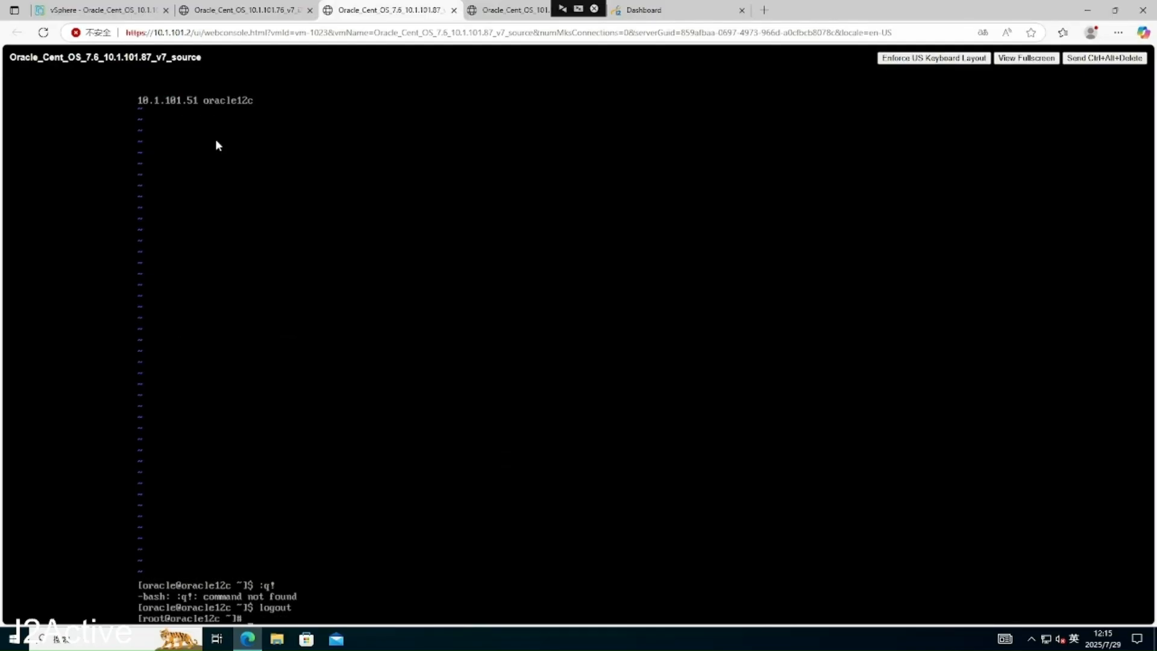
- As root, change oracle12c in /etc/hosts from 10.1.101.51 to 10.1.101.87, save, and su - oracle
type("vi")
type("/etc/hosts")
key("Return")
key("i")
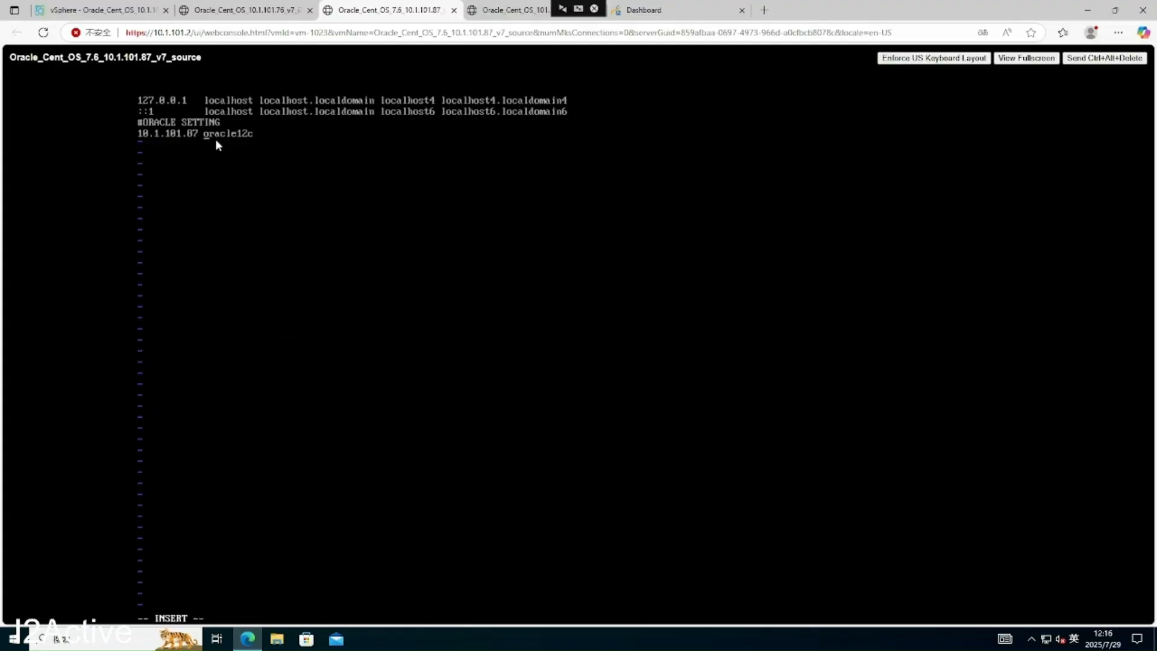
key("Escape")
type(":wq")
key("Return")
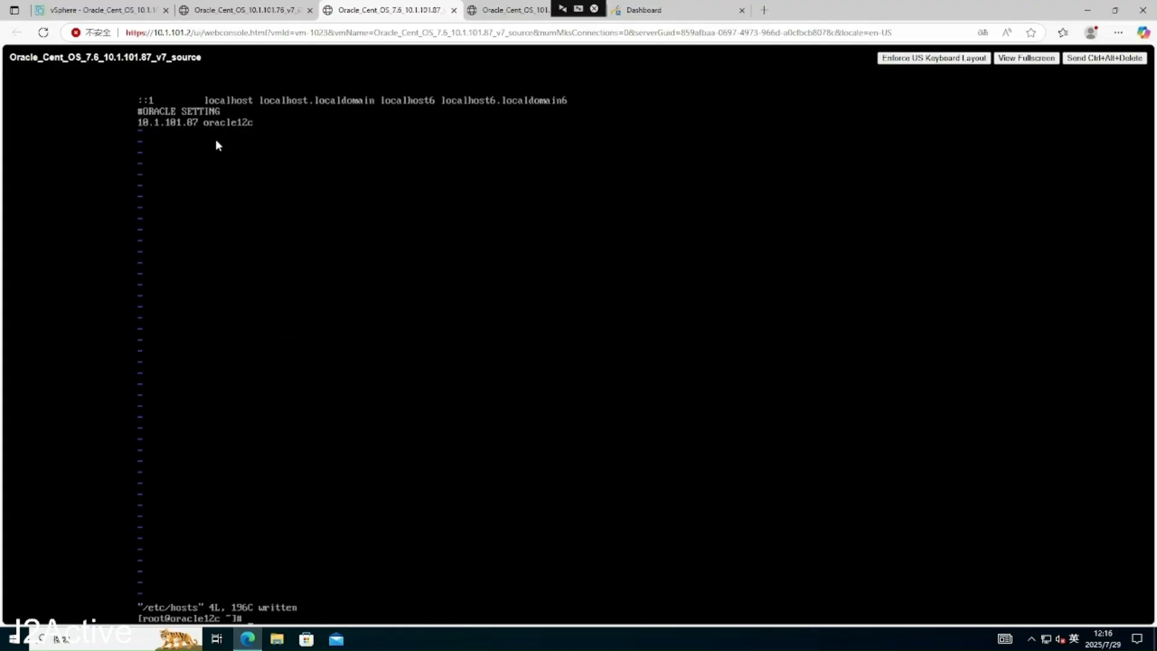
type("su - oracle")
key("Return")
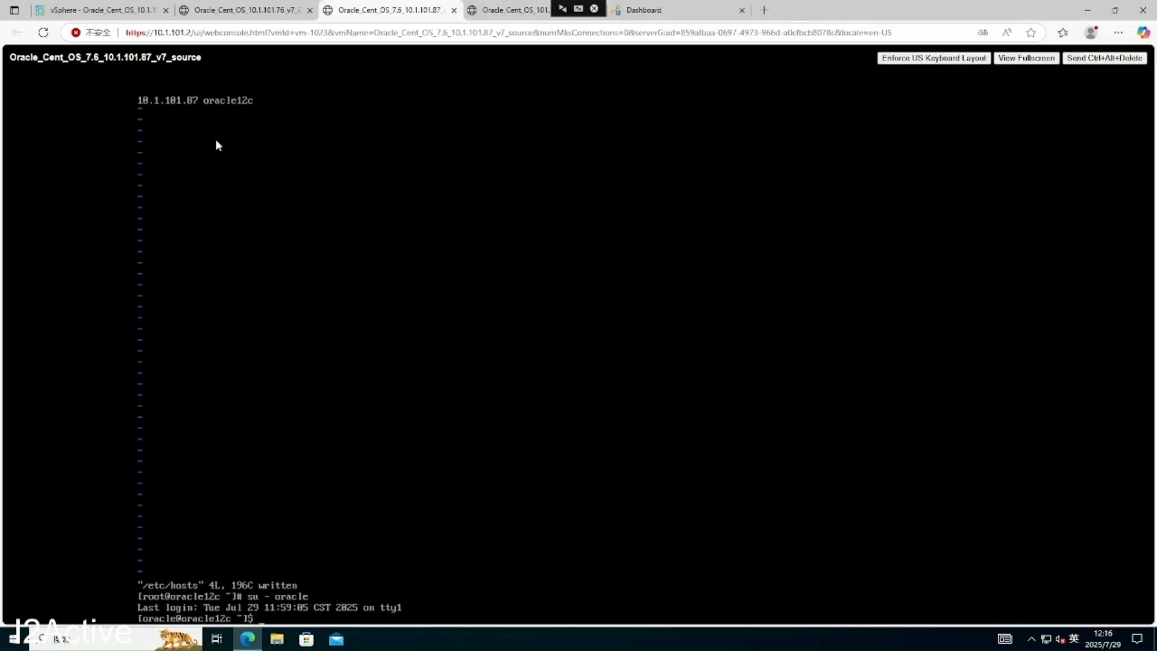
- Launch i2active/bin/iahelper against 10.1.101.76 on the source VM
type("i2acticve/bin/ia")
key("Tab")
key("Tab")
key("Tab")
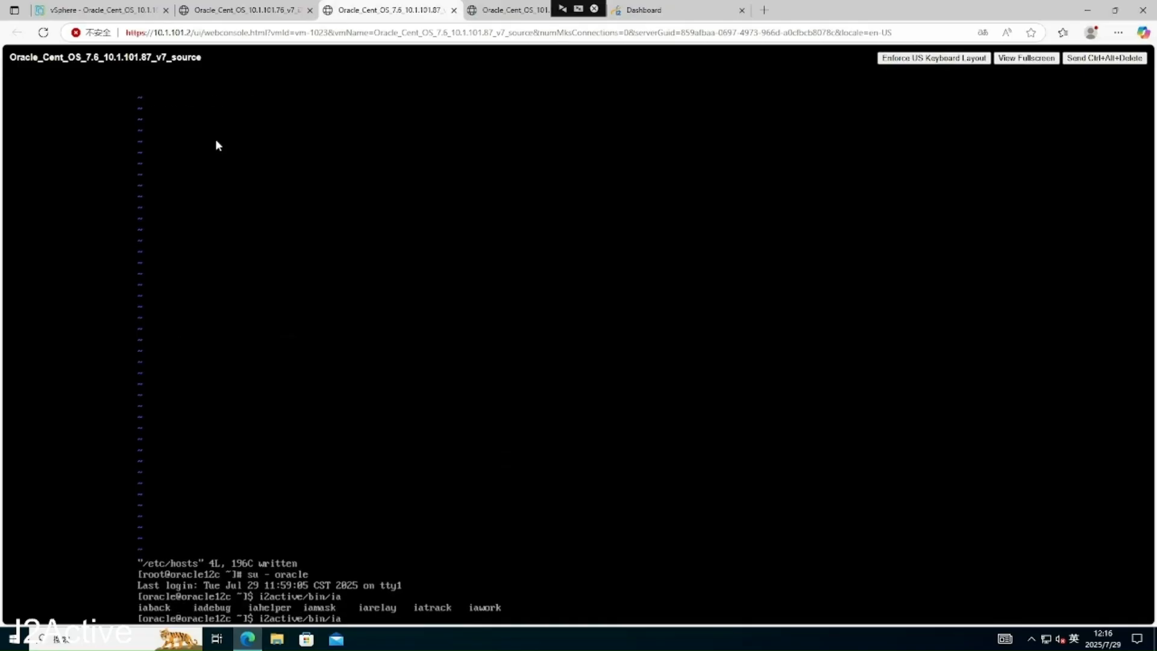
type("h")
key("Tab")
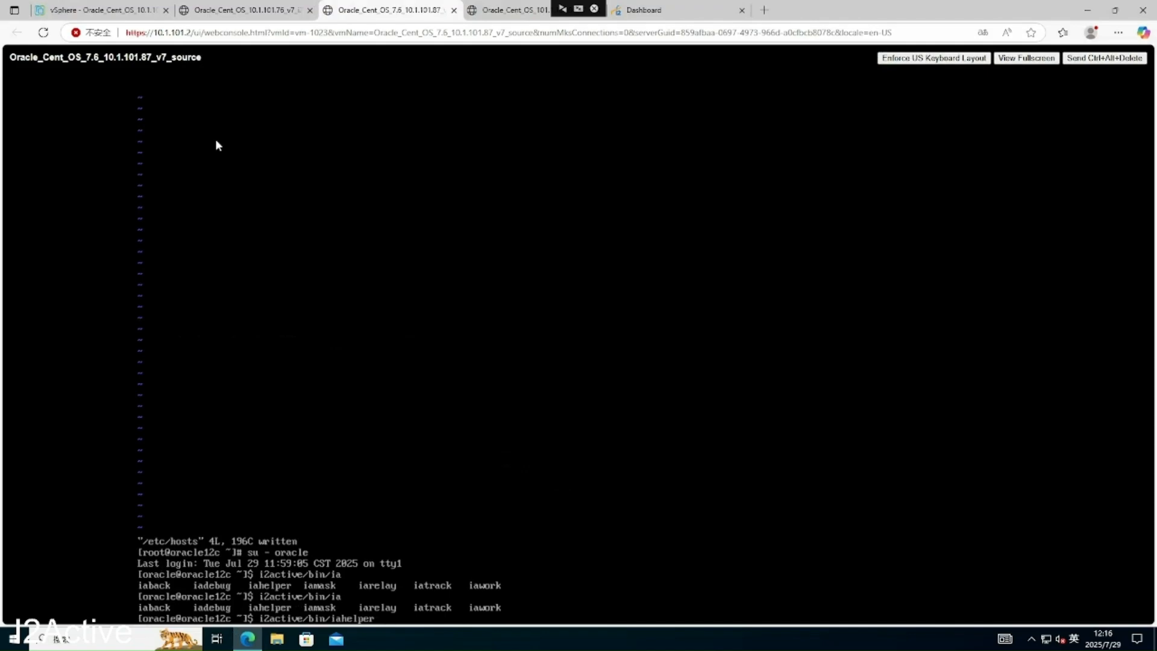
left_click(239, 20)
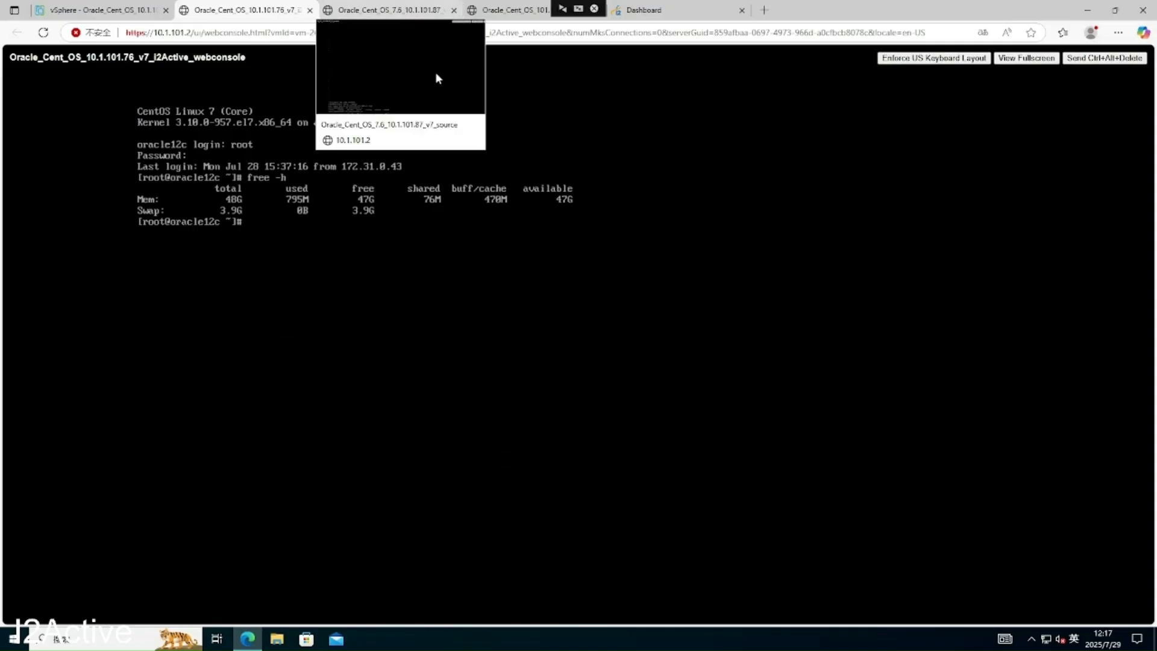
left_click(422, 9)
key("Up")
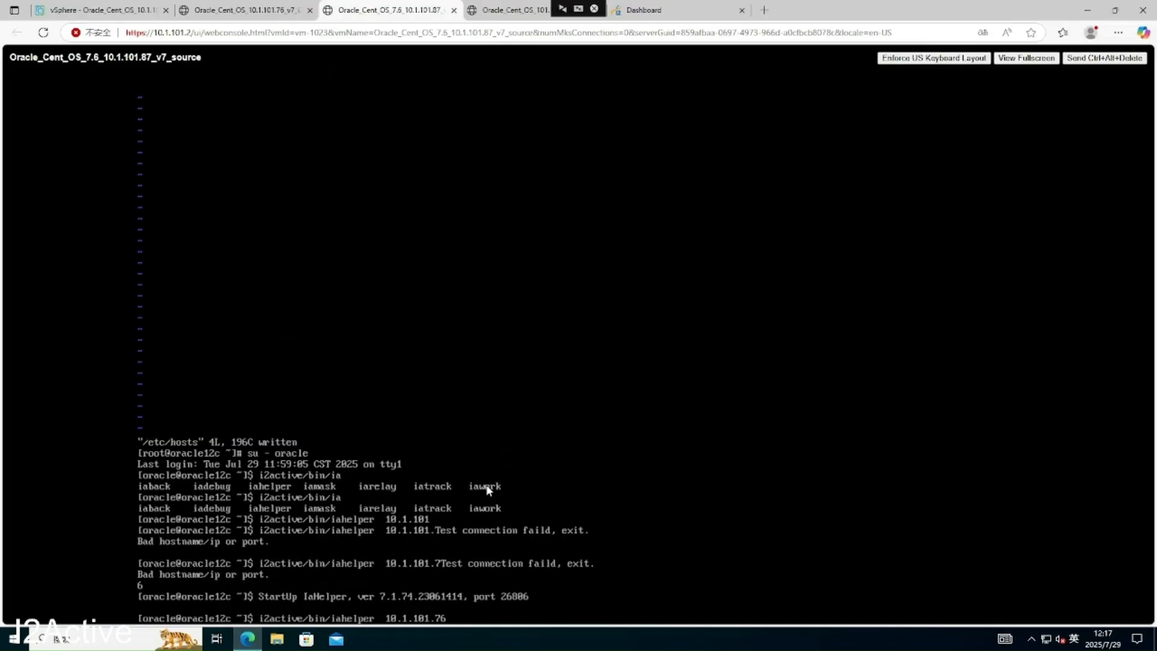
key("Return")
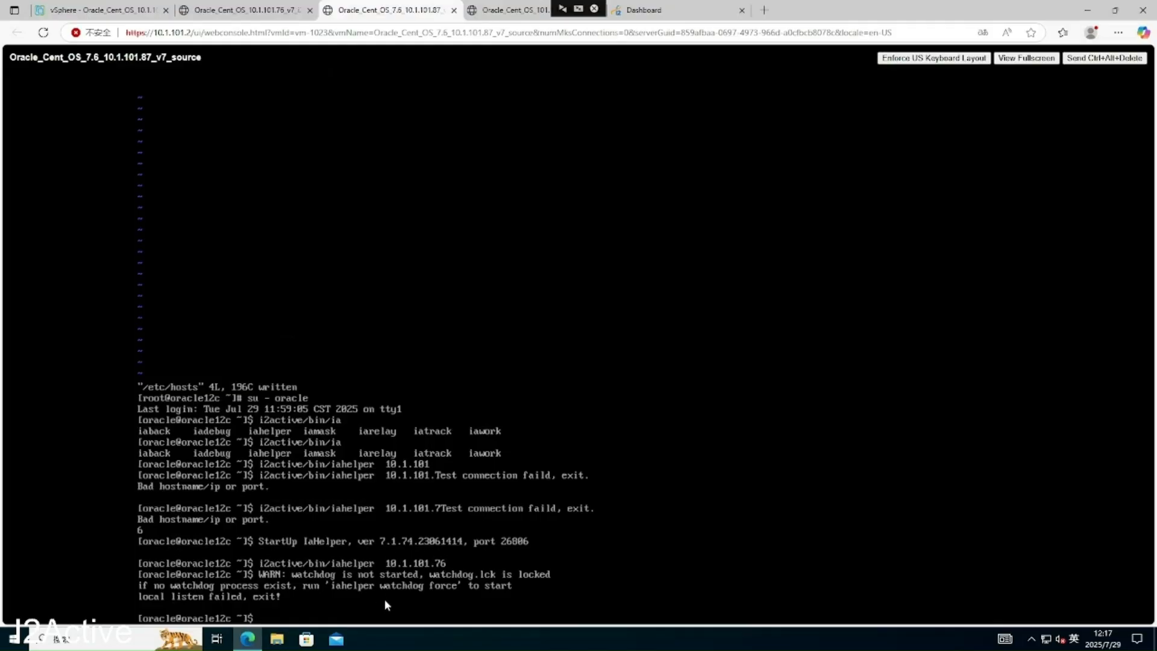
- Confirm the iahelper processes are running with ps -ef | grep iahelper
type("ps -ef | grep iahelper")
key("Return")
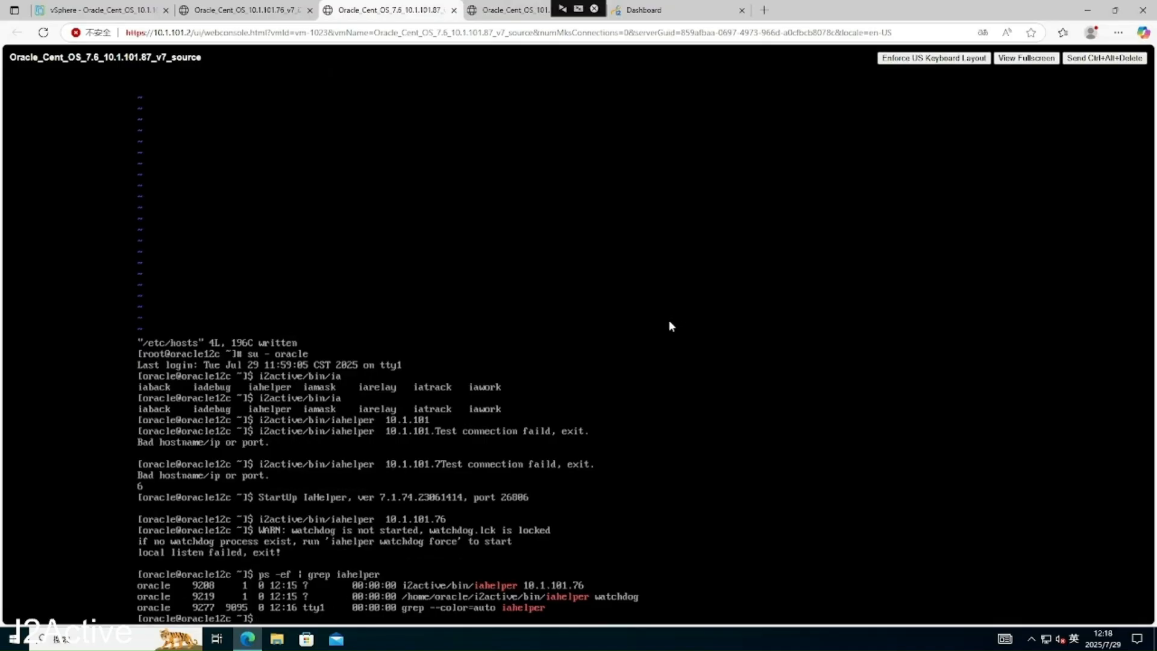
- Open the Inactive Node list under Resource > Database Node in i2Active
left_click(666, 13)
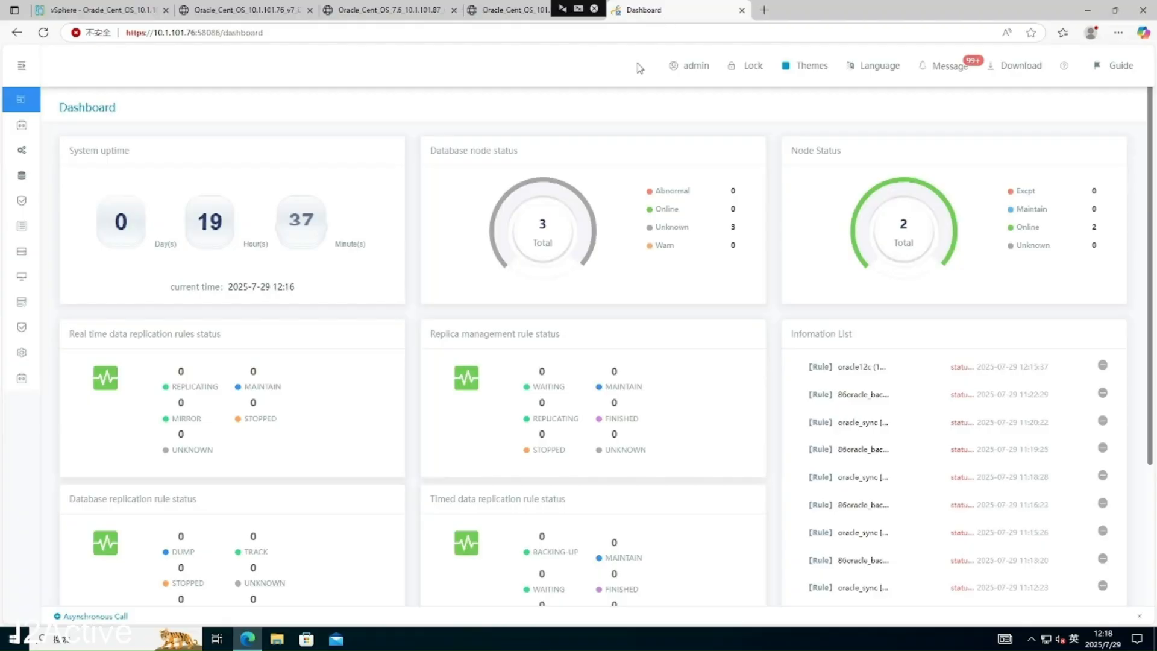
left_click(20, 74)
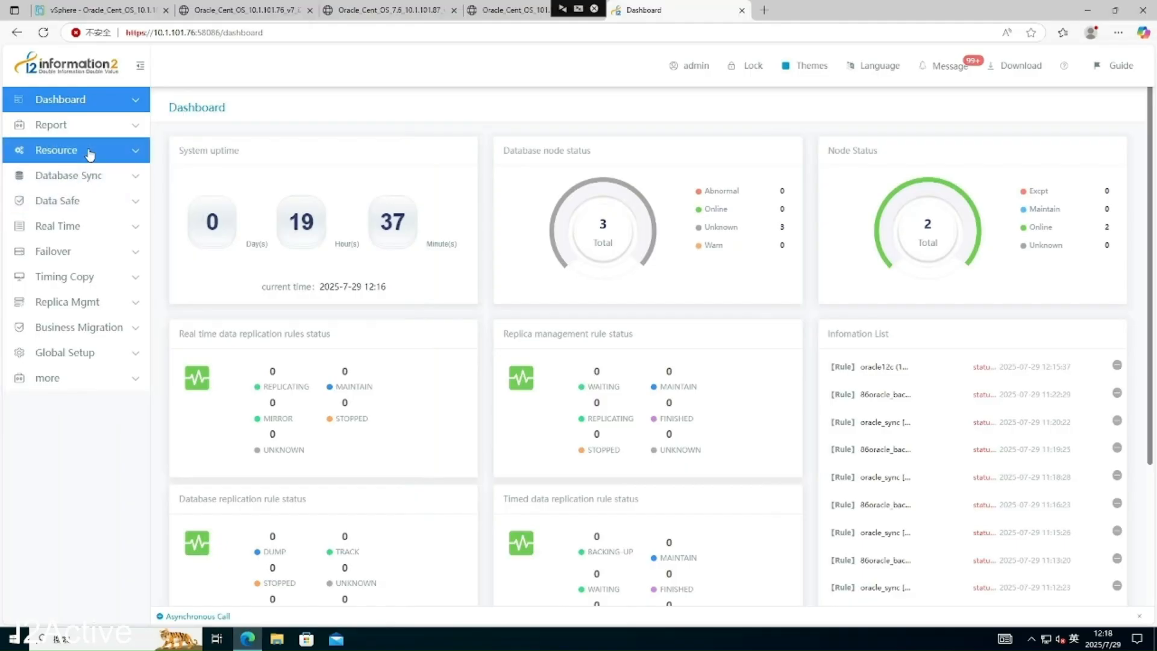
left_click(90, 152)
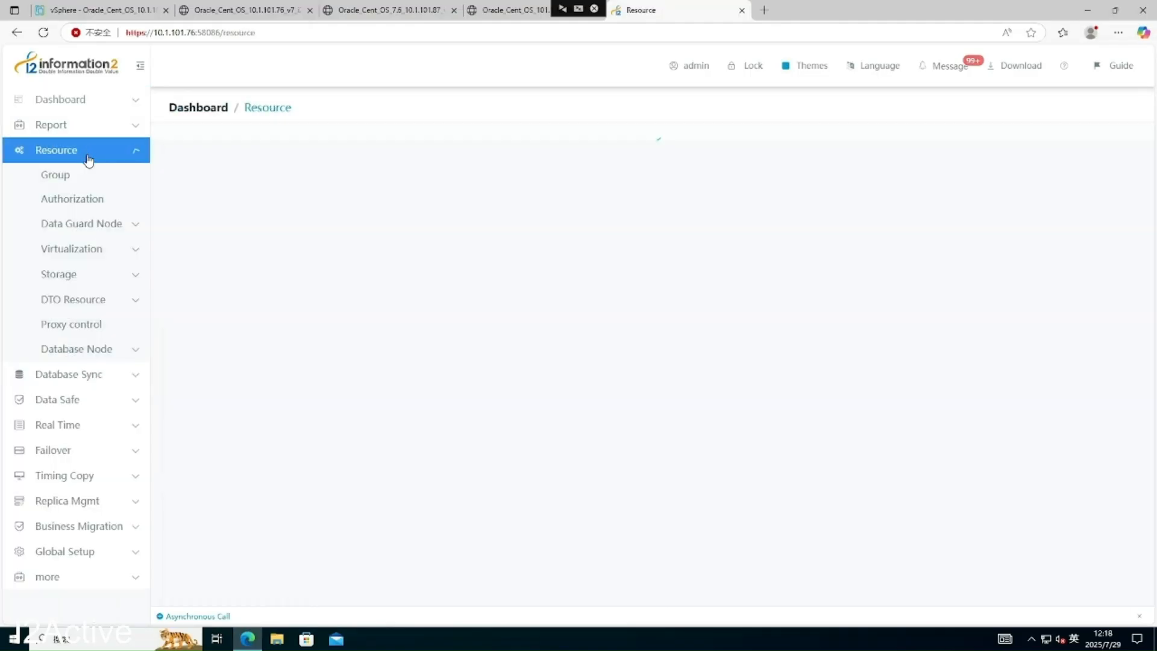
left_click(101, 353)
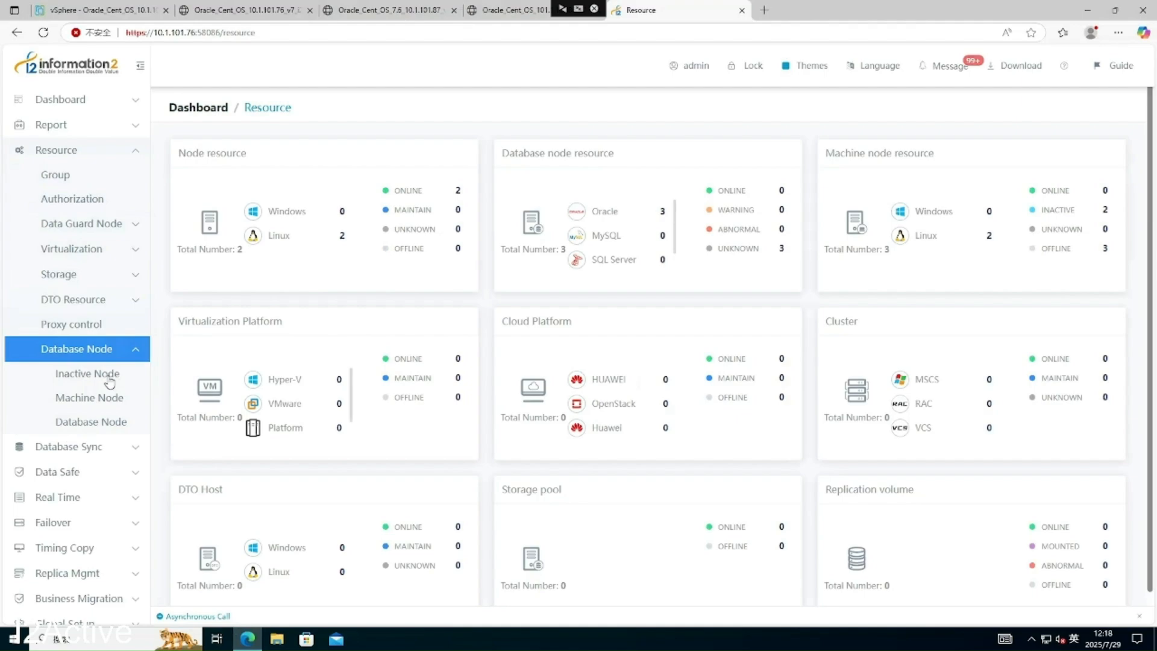
left_click(109, 376)
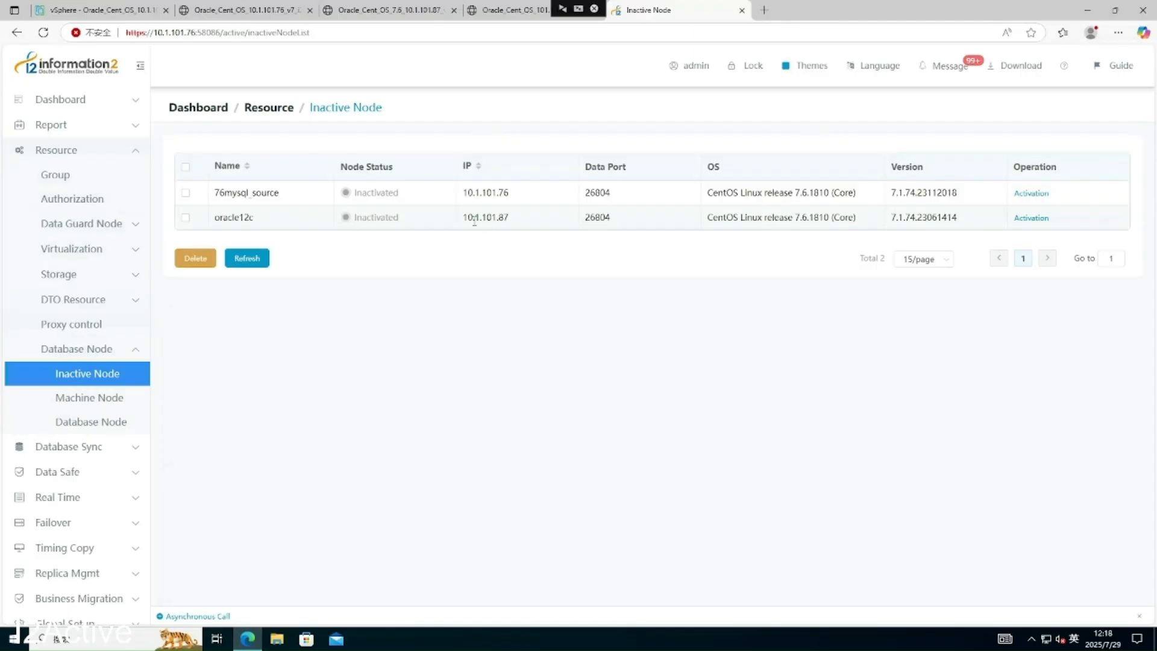
- Open Activation for the oracle12c node at 10.1.101.87 and review its cache and log paths
left_click_drag(463, 218, 518, 223)
left_click(1044, 223)
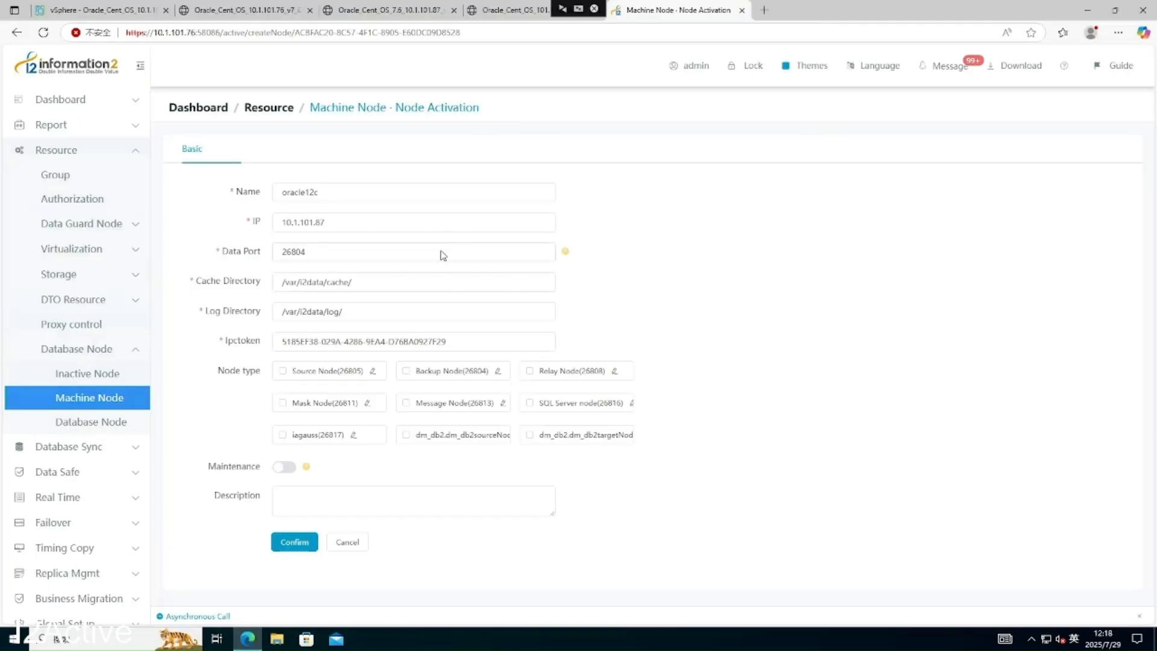
left_click_drag(373, 285, 278, 282)
left_click_drag(345, 311, 277, 314)
left_click(375, 282)
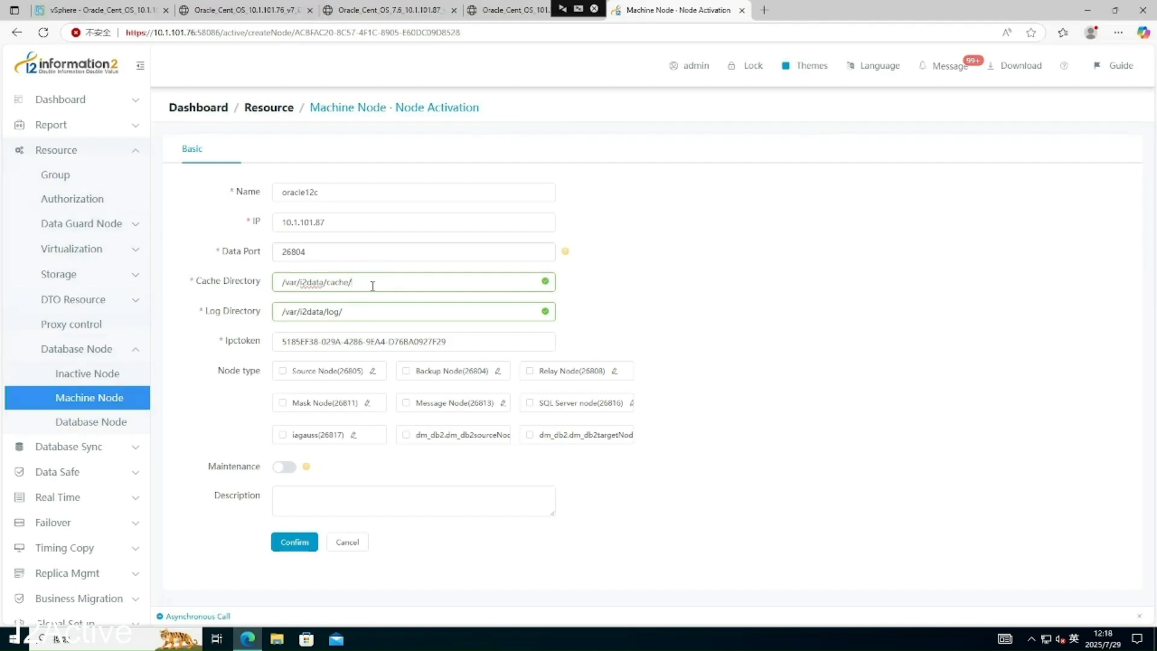
left_click(247, 10)
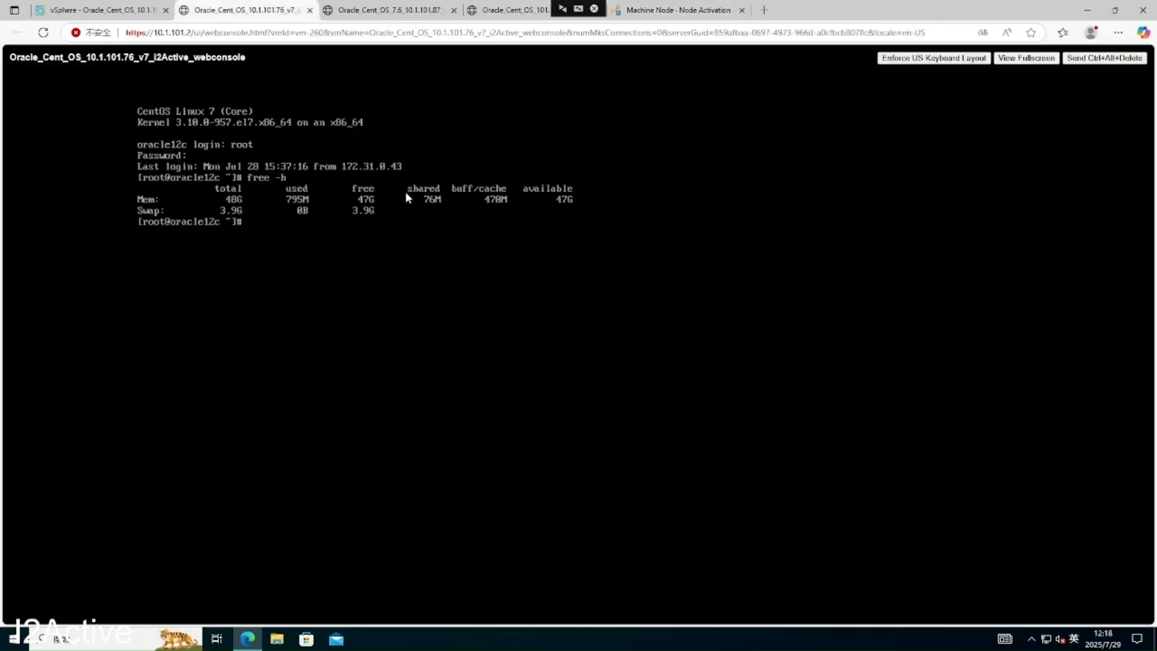
- Try creating /var/i2data/cache as oracle, then log out to root
left_click(389, 10)
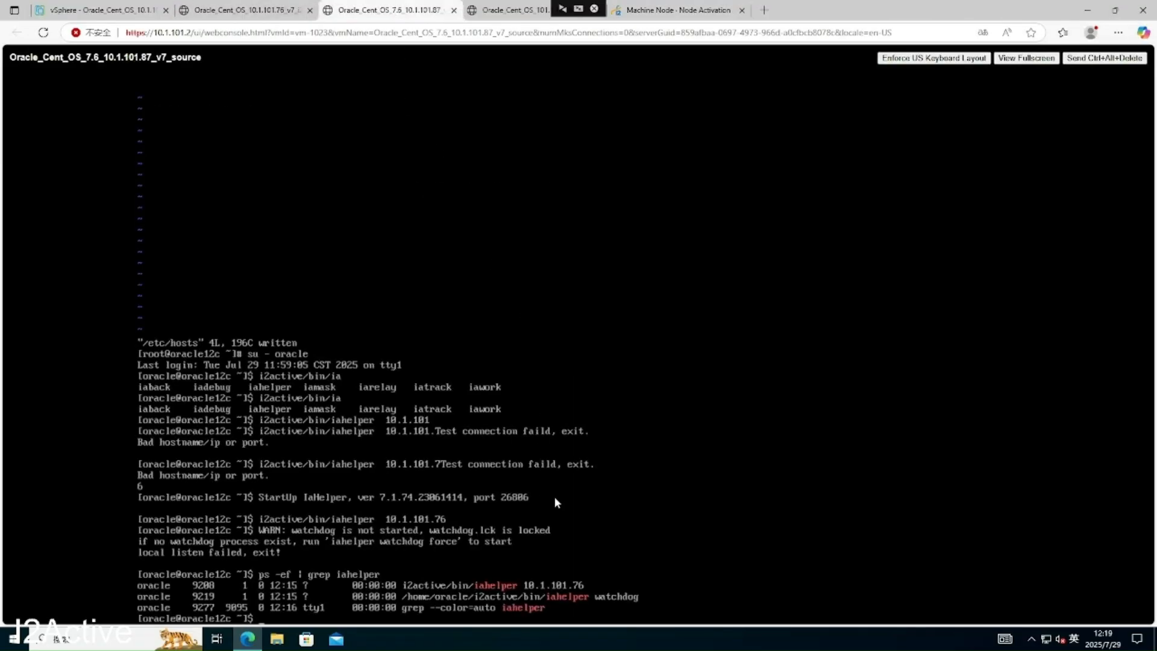
type("mkdir /var/i2data/cache")
key("Return")
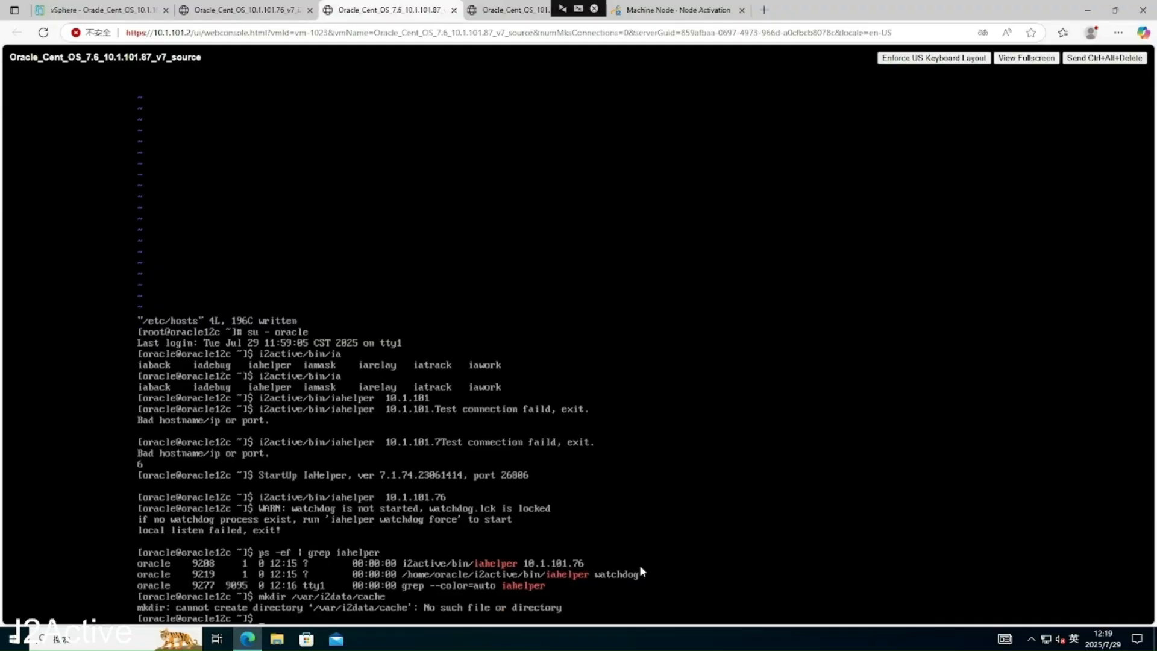
type("mkdir -p /var/i2data/cache")
key("Return")
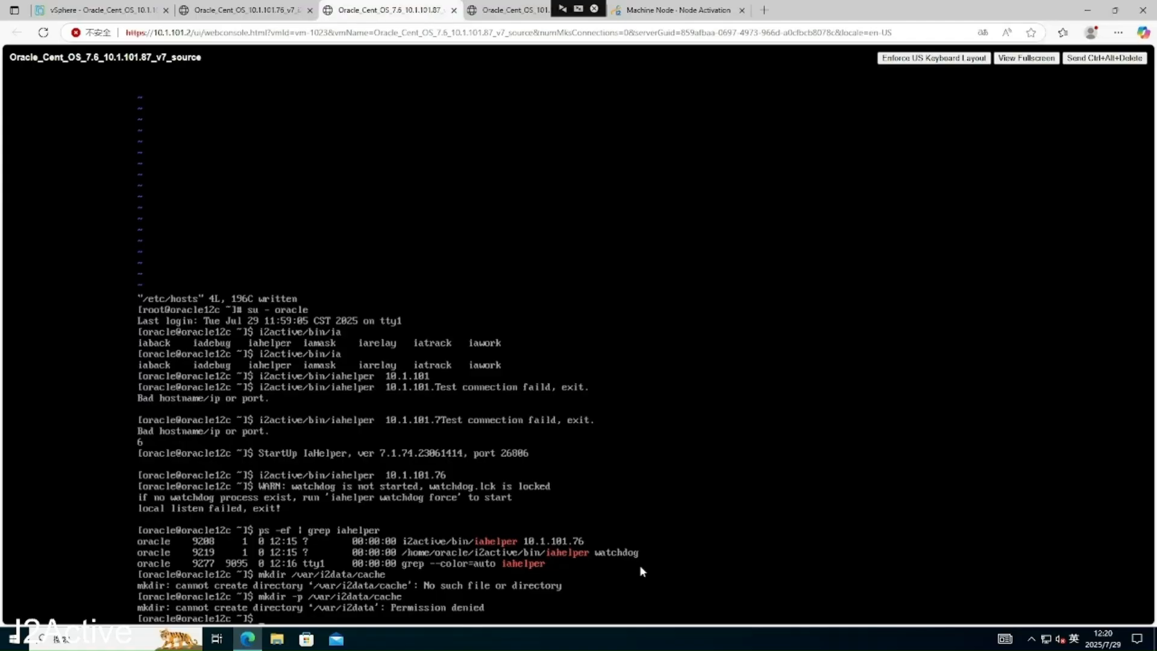
type("logout")
key("Return")
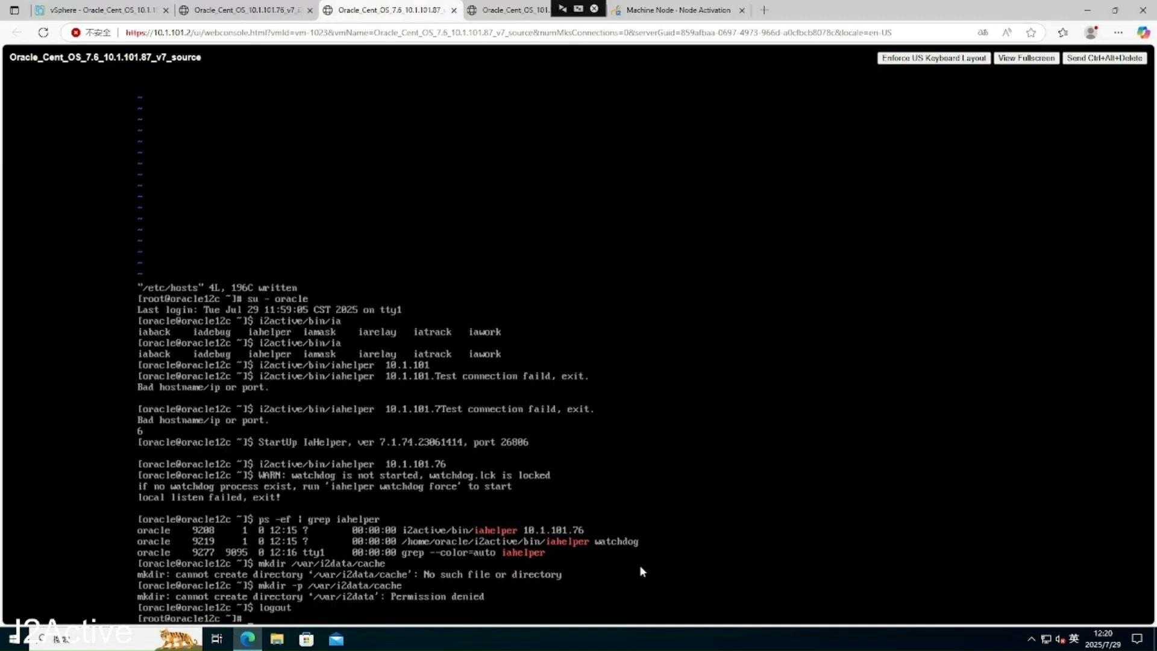
- As root, create /var/i2data/cache and /var/i2data/log with mkdir -p
type("mkdir -p /var/i2data")
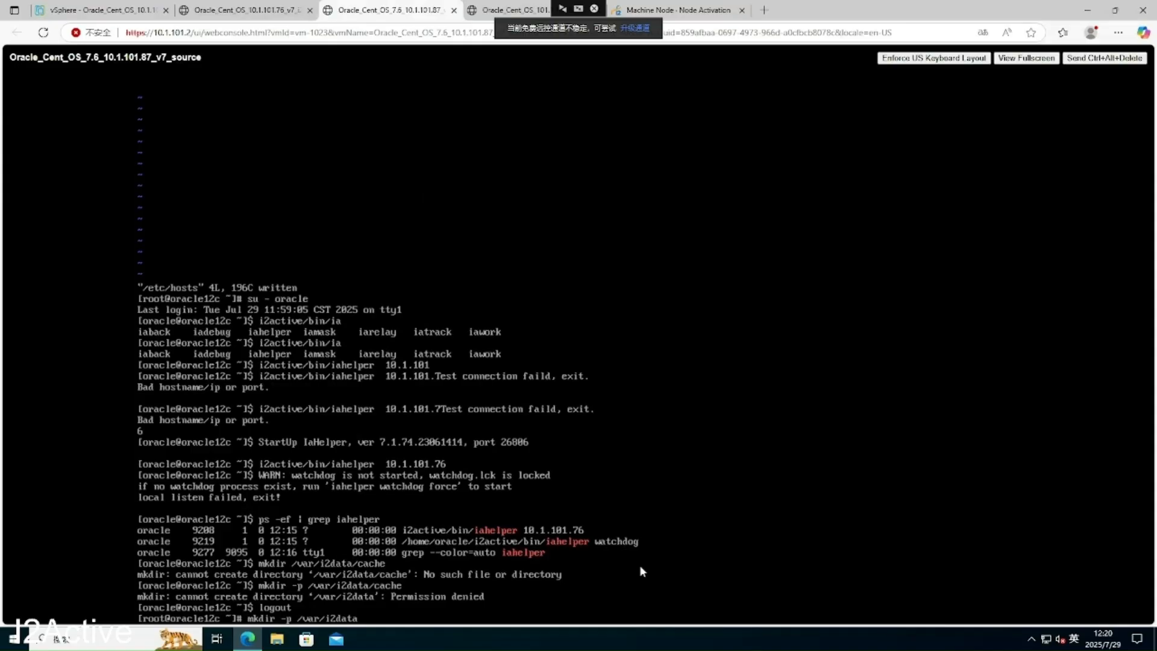
type("/cache")
key("Return")
key("Up")
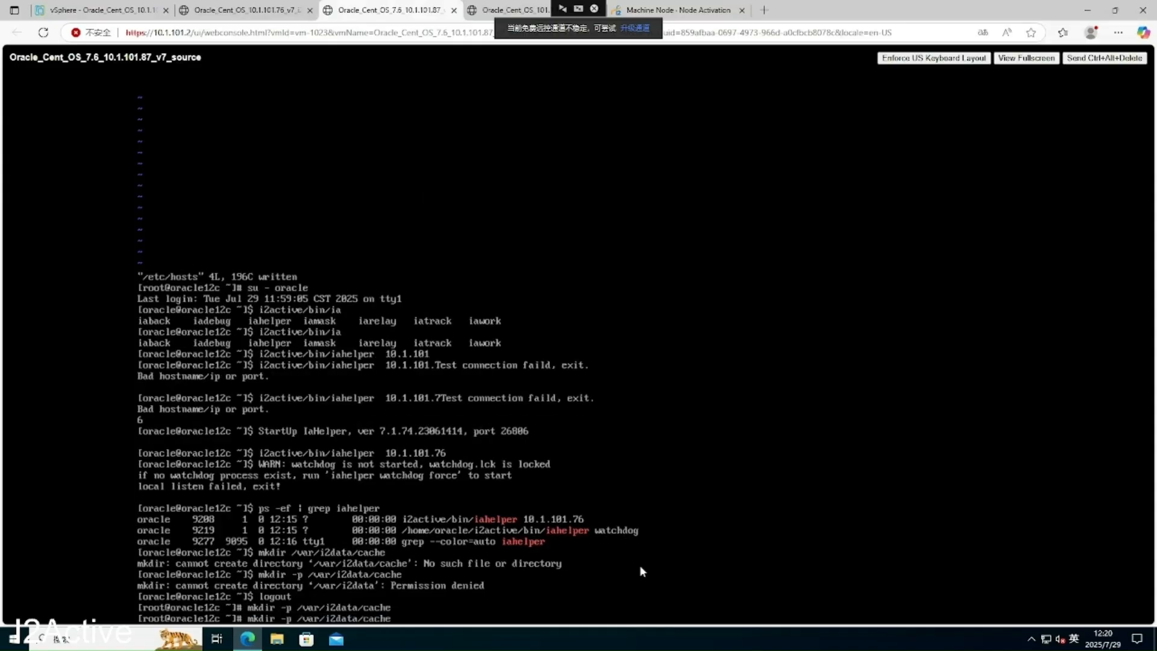
key("BackSpace")
key("BackSpace")
key("BackSpace")
key("BackSpace")
key("BackSpace")
type("log")
key("Return")
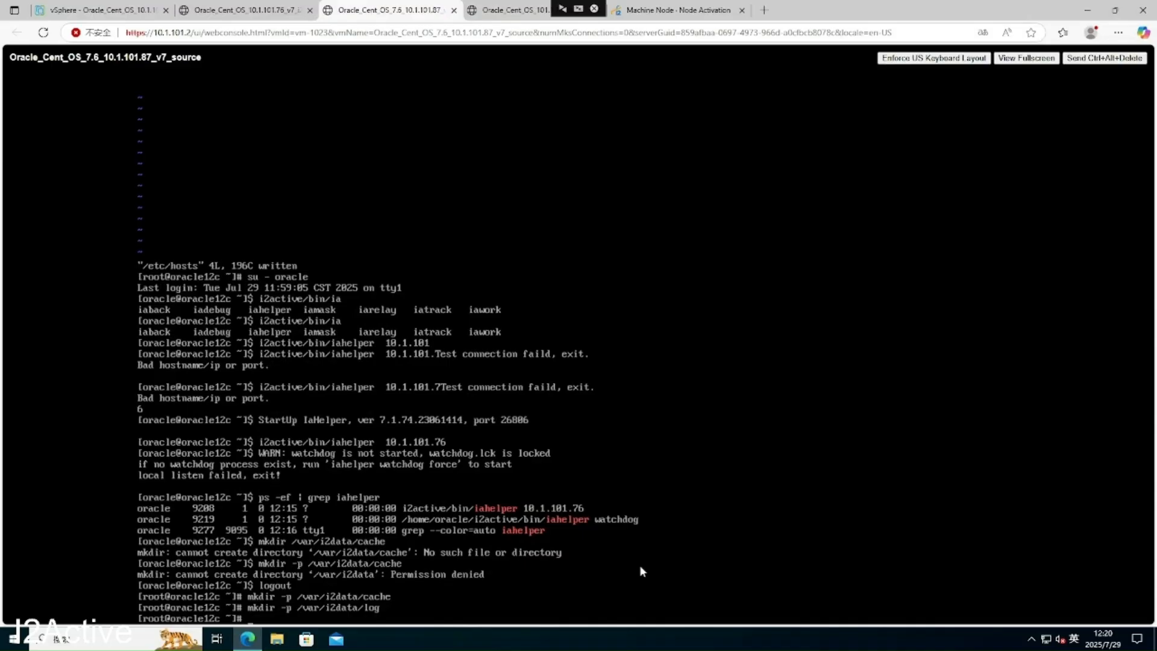
type("chown -R oracle:oinstall")
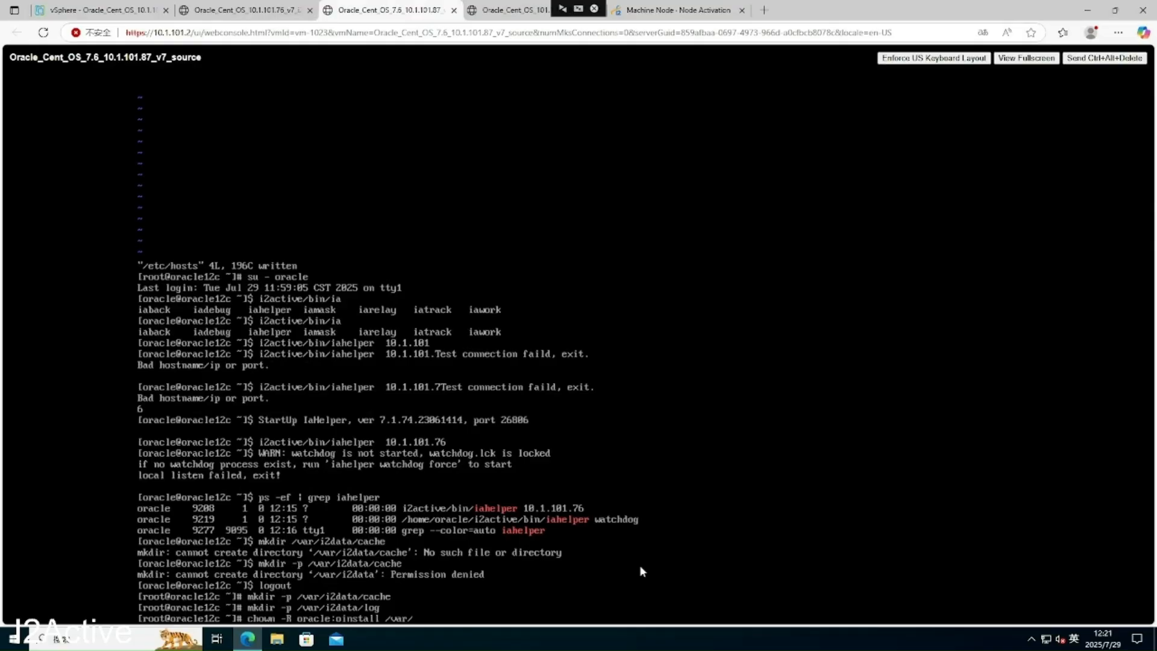
- Change ownership of /var/i2data recursively to oracle:oinstall
type("/var/i2data/")
key("Return")
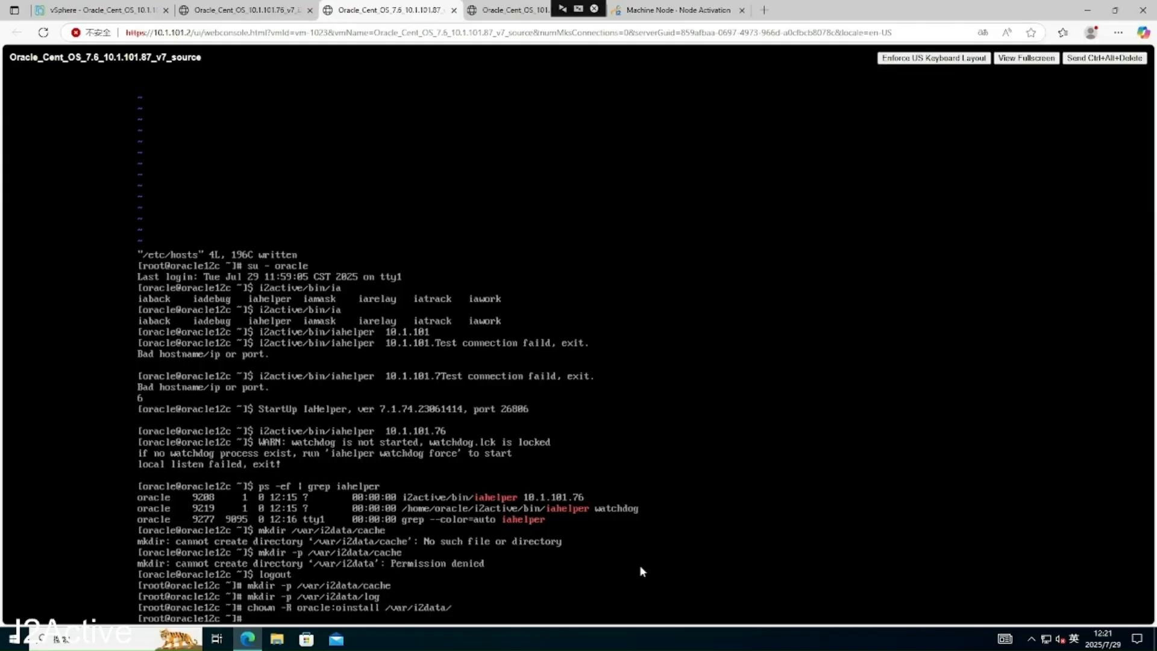
- Set permissions 777 on /var/i2data/cache and /var/i2data/log
type("chmod 777 /var/i2data/cache")
key("Return")
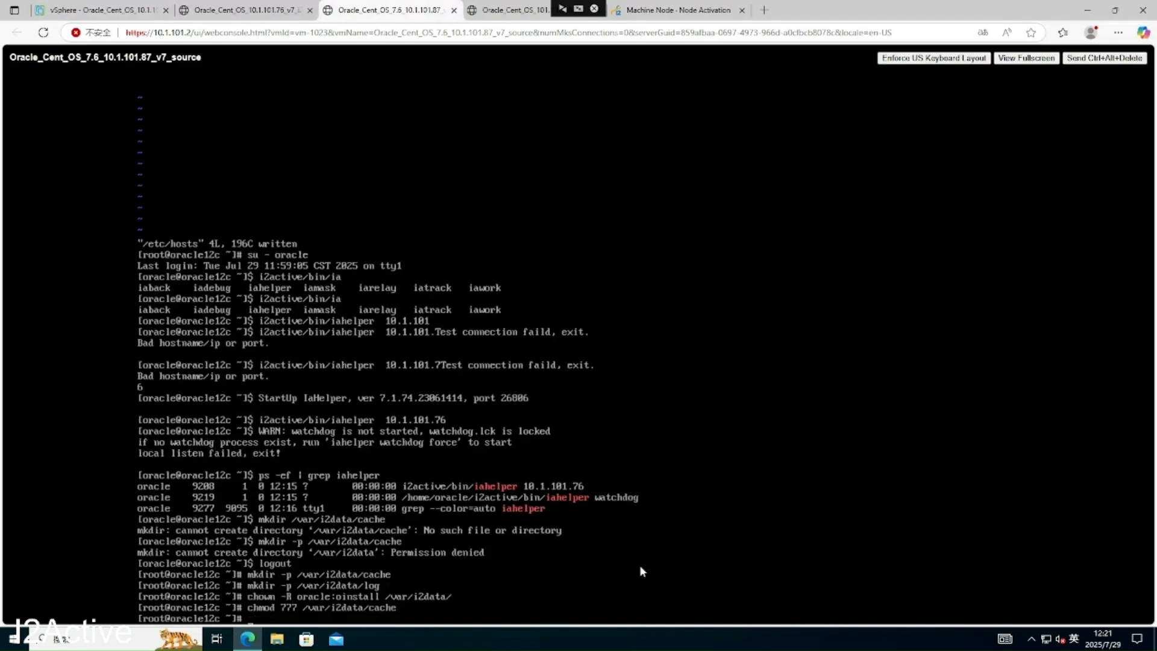
key("Up")
key("BackSpace")
key("BackSpace")
key("BackSpace")
key("BackSpace")
key("BackSpace")
type("log")
key("Return")
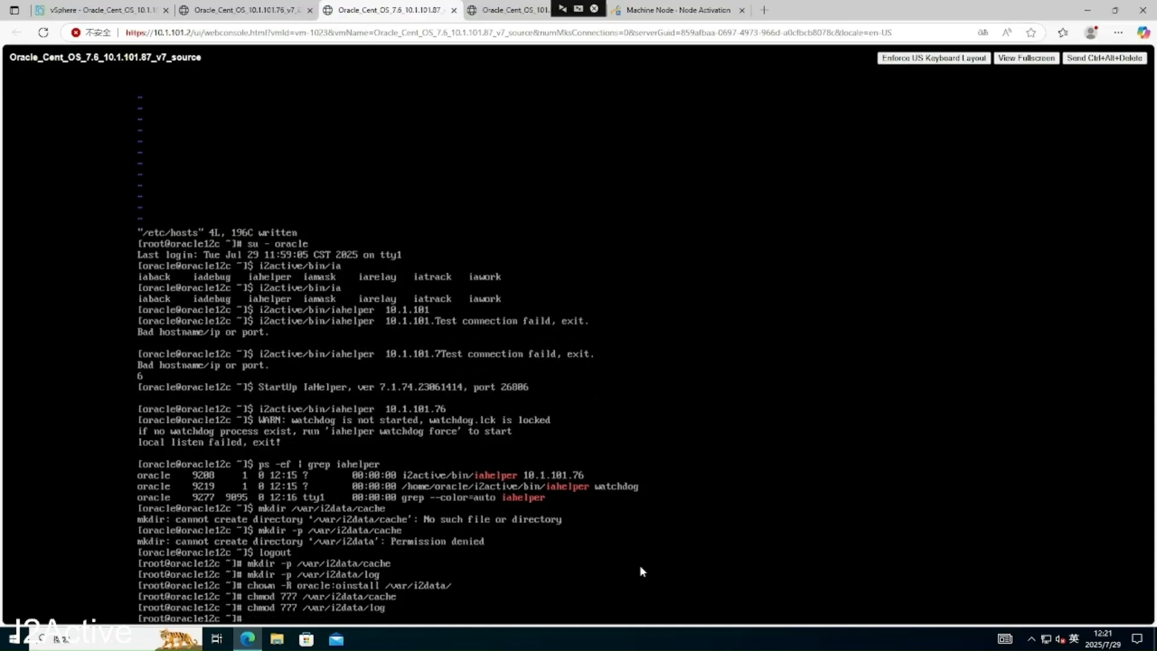
- Rename the oracle12c node to 87_oracle_production in the activation form
left_click(695, 17)
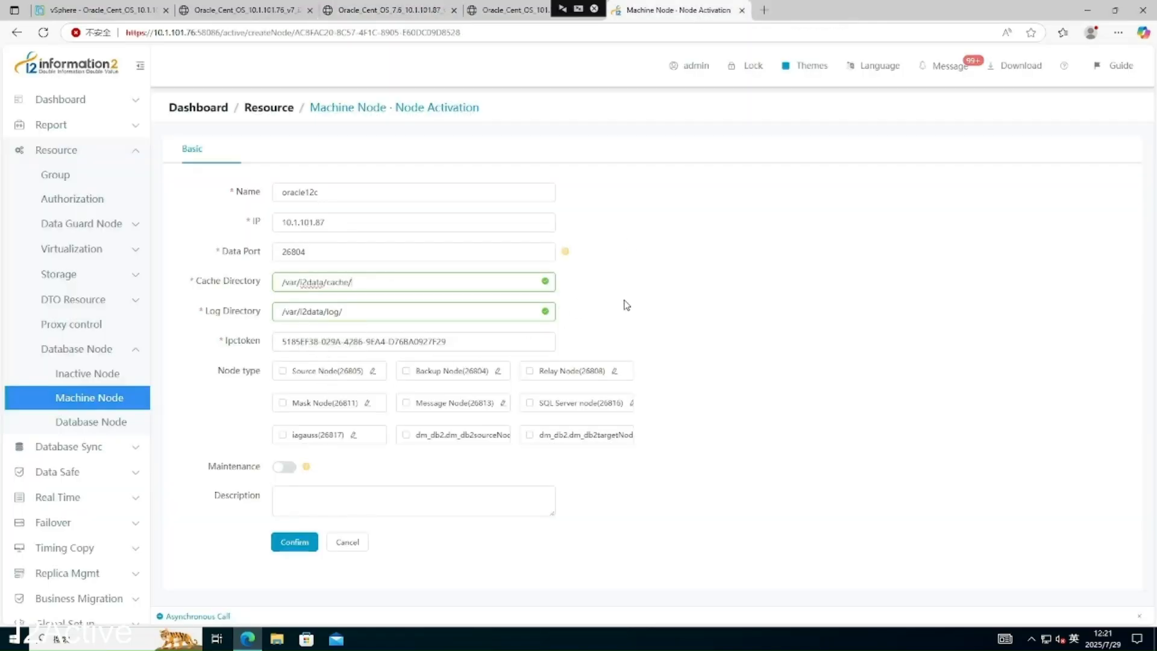
left_click(285, 192)
double_click(285, 192)
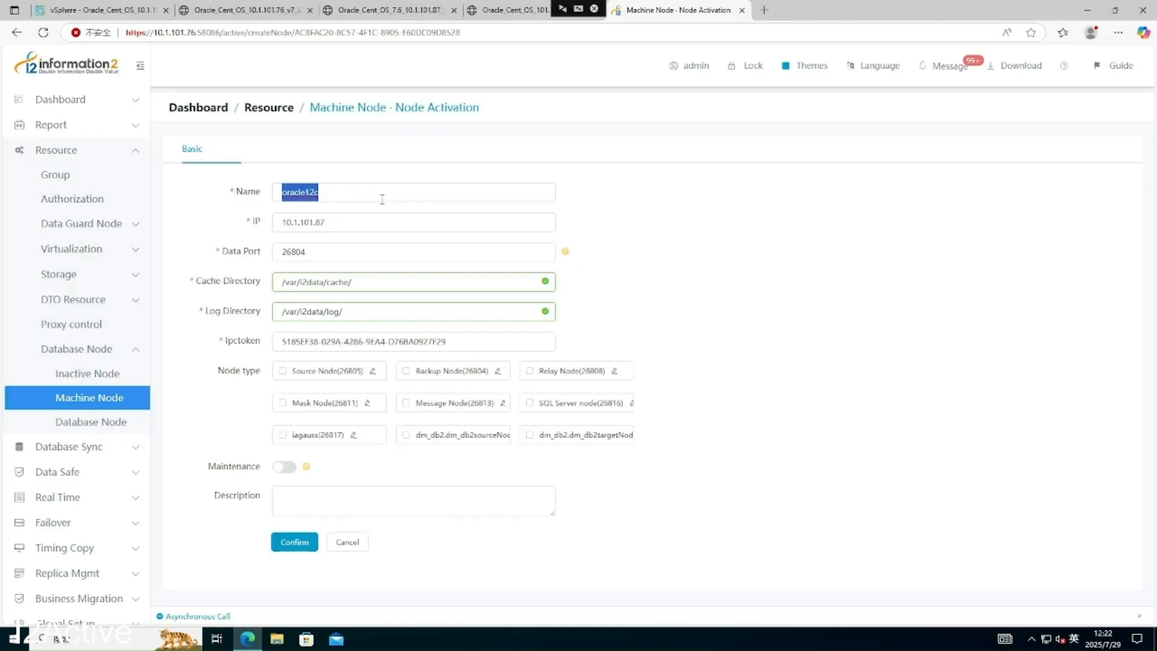
type("87")
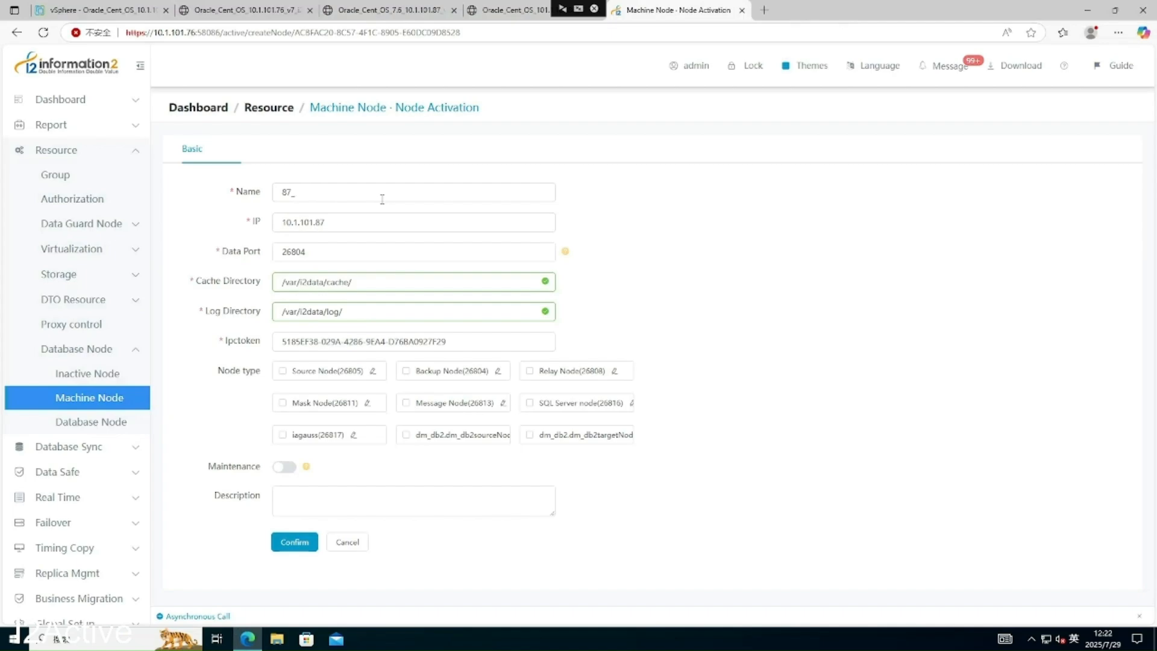
type("_oracle")
type("_sou")
key("BackSpace")
key("BackSpace")
key("Num_Lock")
key("Num_Lock")
type("production")
- Mark it as Source Node (26805), confirm activation, and refresh the Machine Node list
left_click(282, 372)
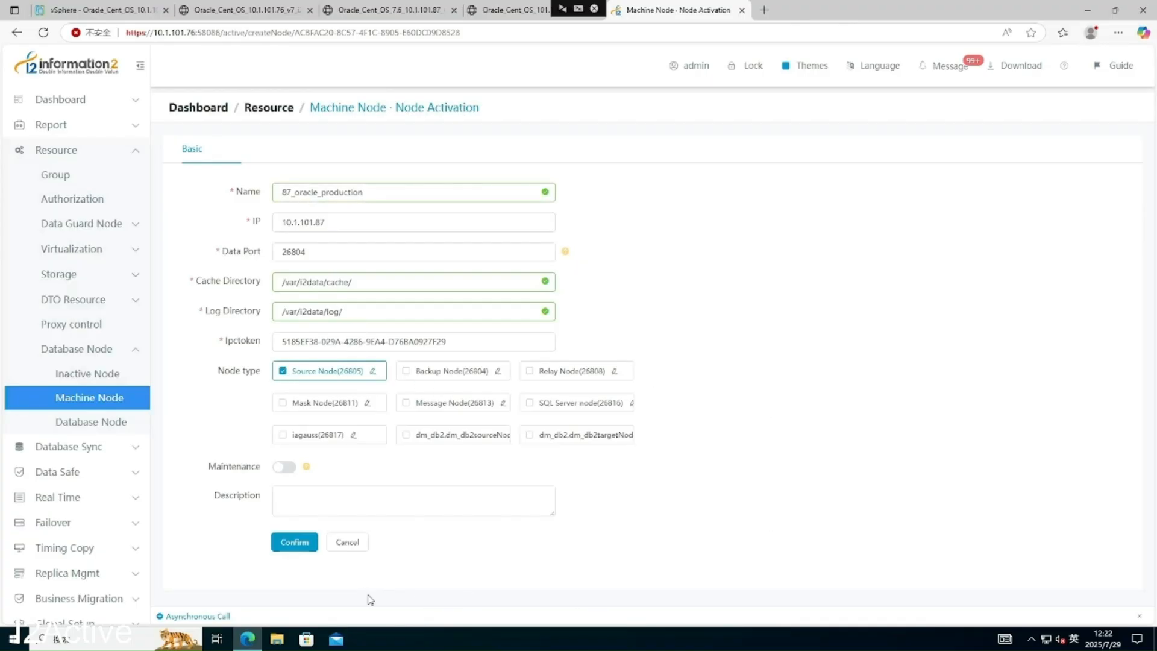
left_click(301, 553)
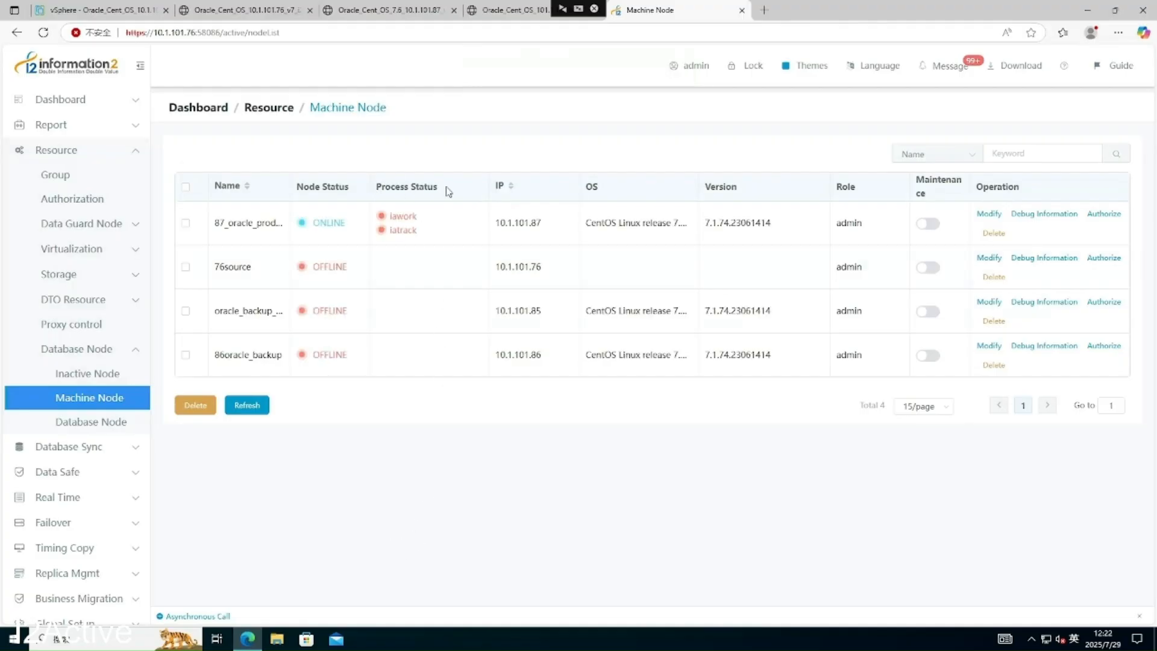
left_click(254, 409)
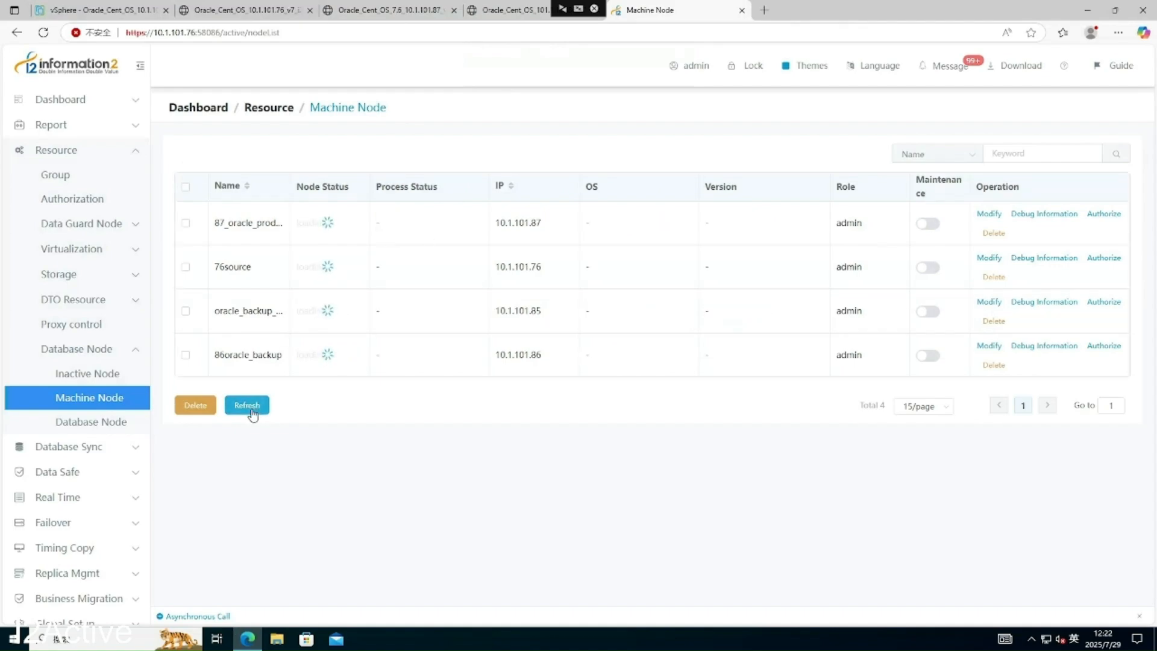
left_click(251, 414)
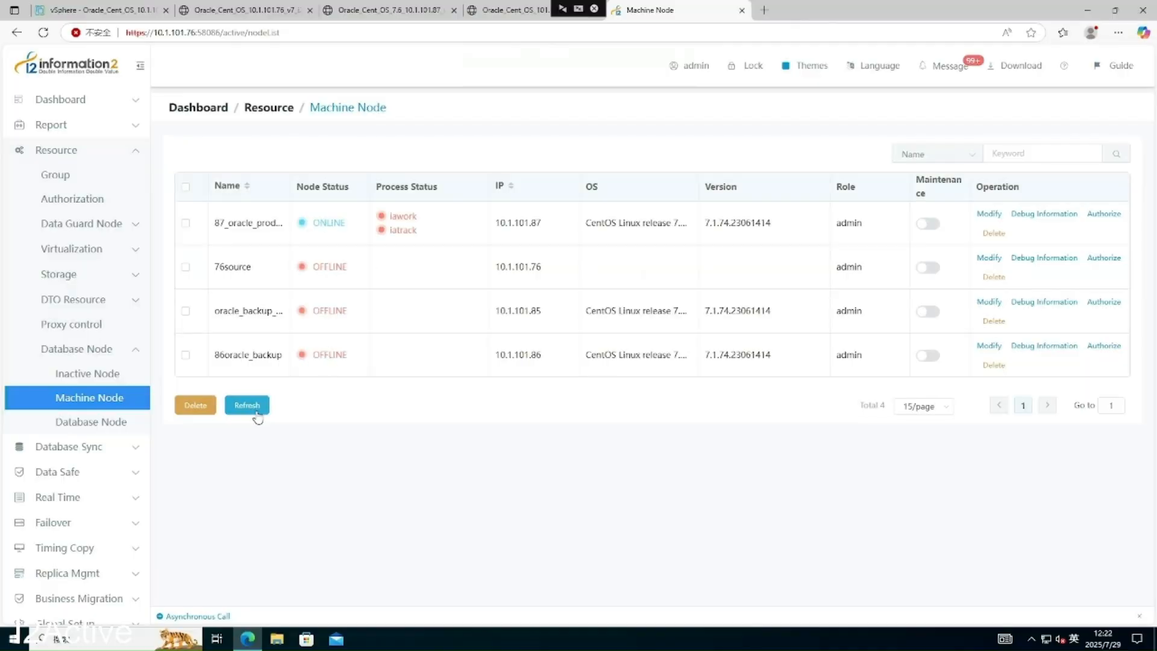
left_click(246, 405)
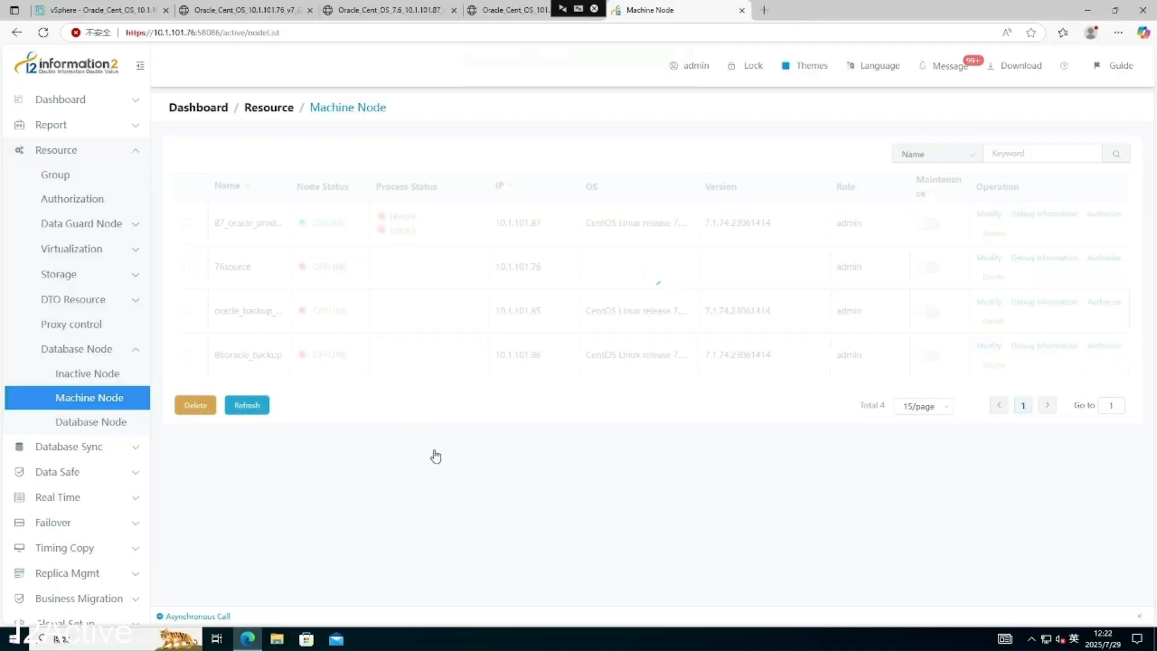
left_click(506, 11)
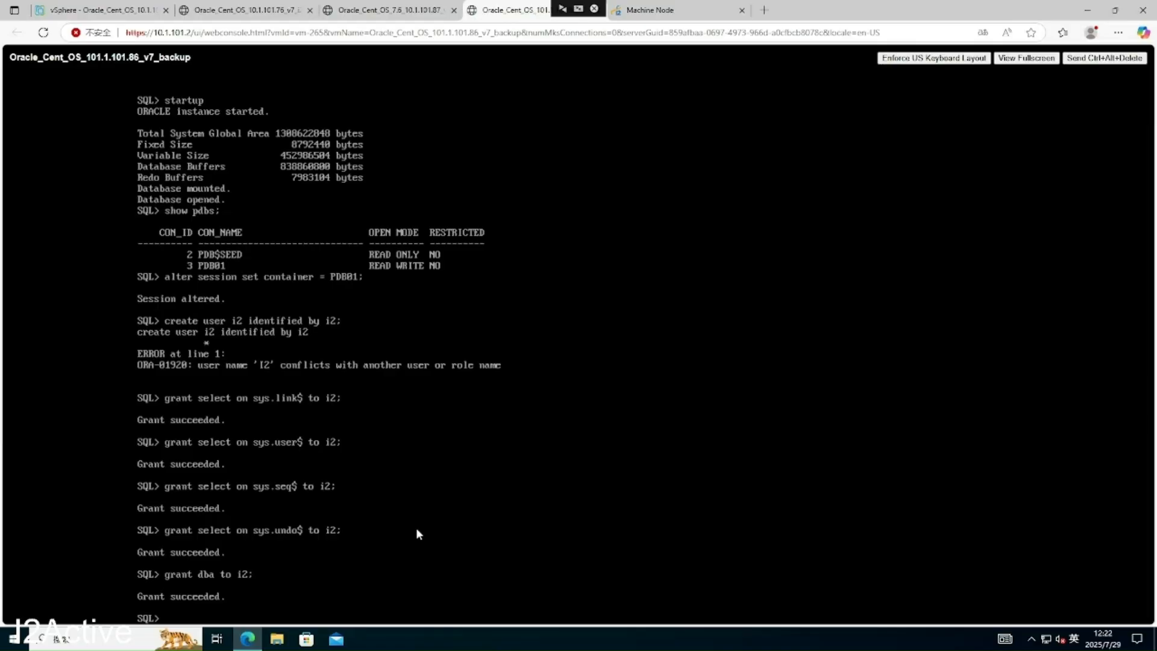
- Quit SQL*Plus on the 10.1.101.86 backup VM and return to the root shell
type("quit")
key("Return")
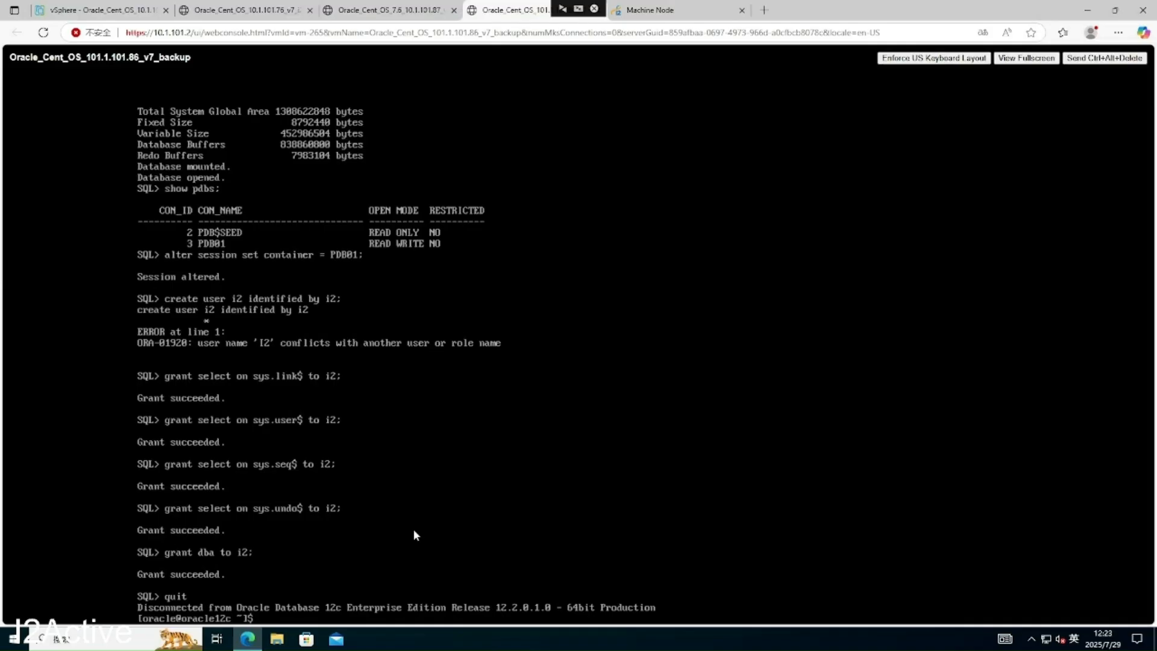
type("su - oracle")
key("Return")
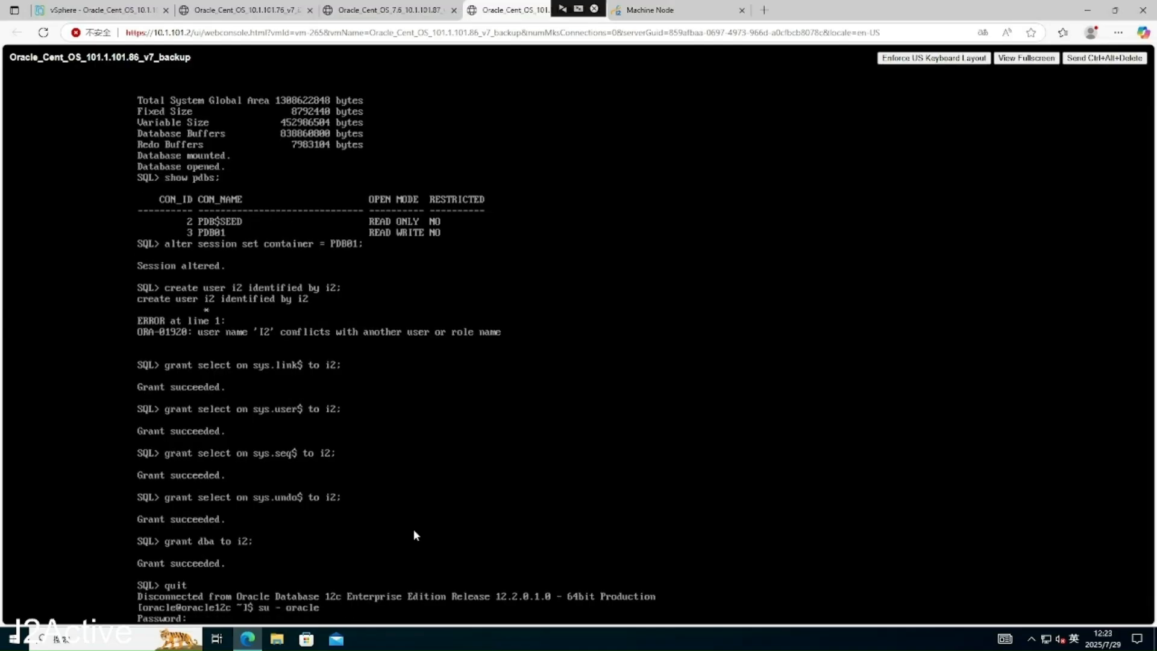
key("Return")
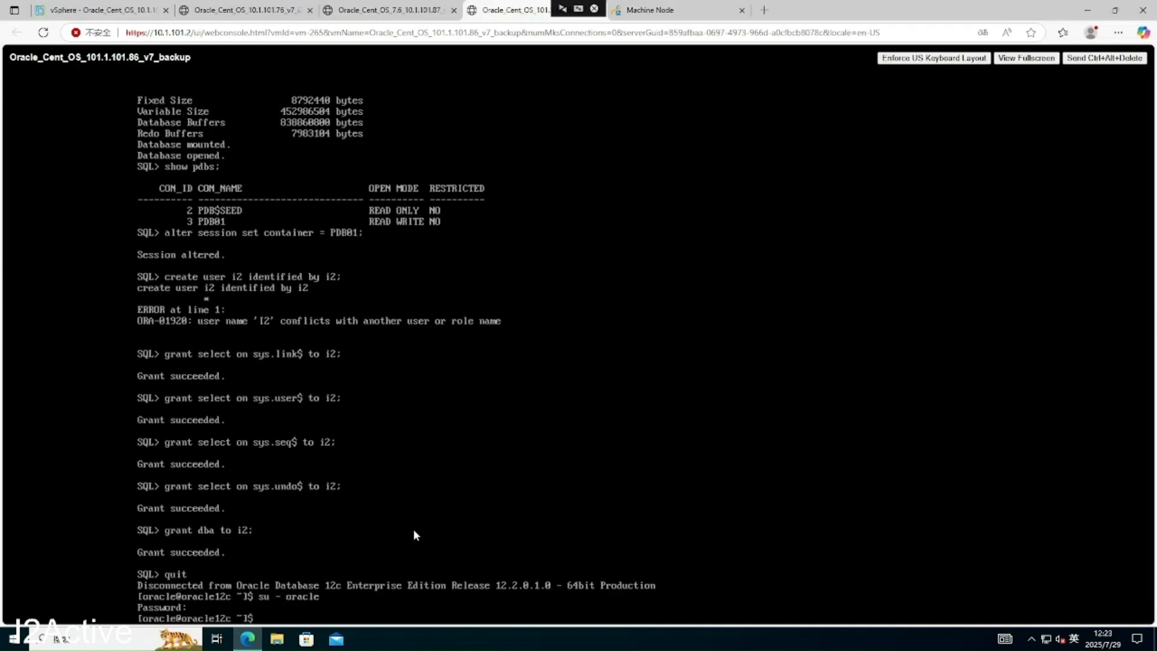
type("logout")
key("Return")
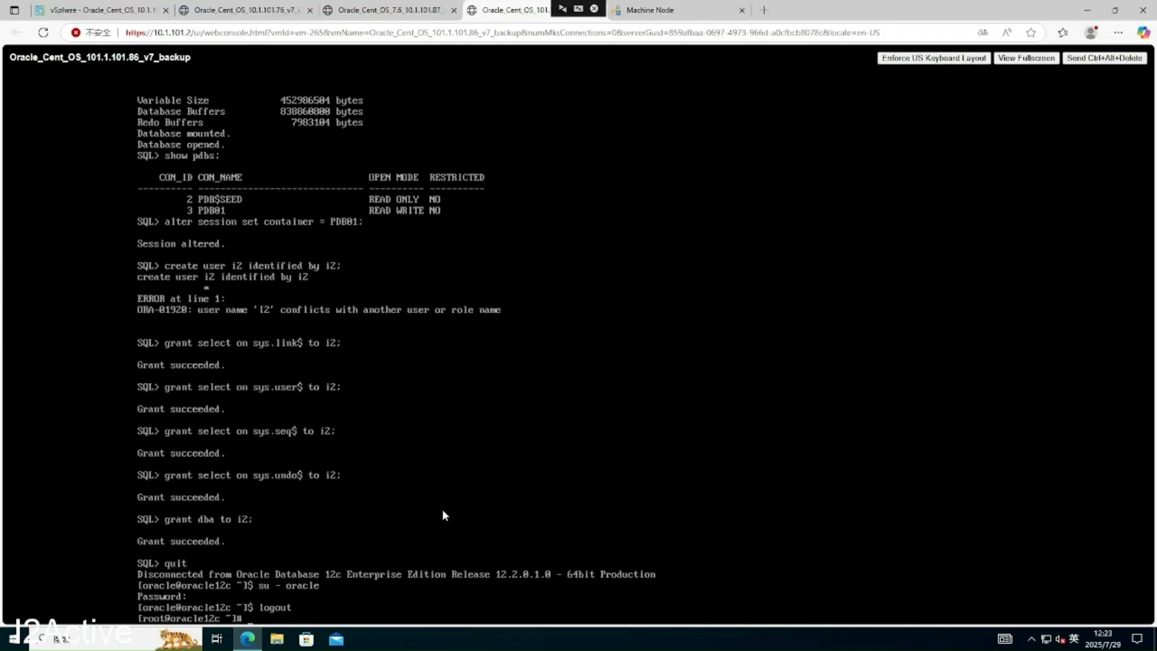
- Change into the /var/i2 directory using Tab completion
type("mkdir -")
key("BackSpace")
key("BackSpace")
key("BackSpace")
key("BackSpace")
key("BackSpace")
key("BackSpace")
type("cd /var/i2")
key("Tab")
key("Tab")
- Move into the /var/i2data directory and list its contents
type("d")
key("Tab")
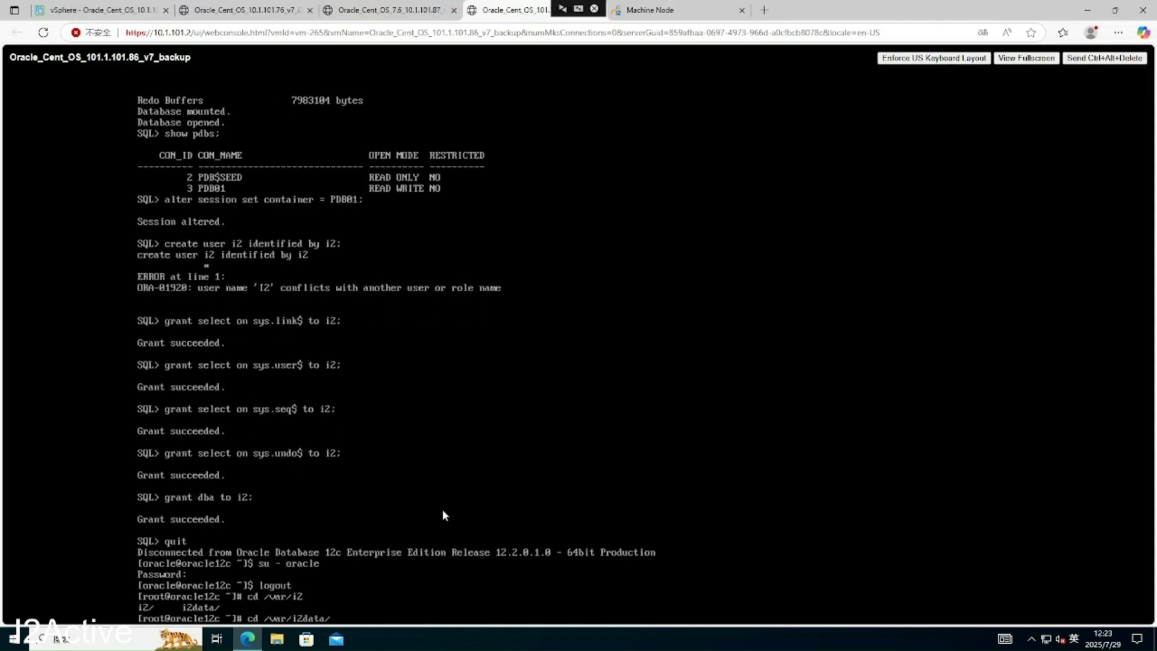
key("Return")
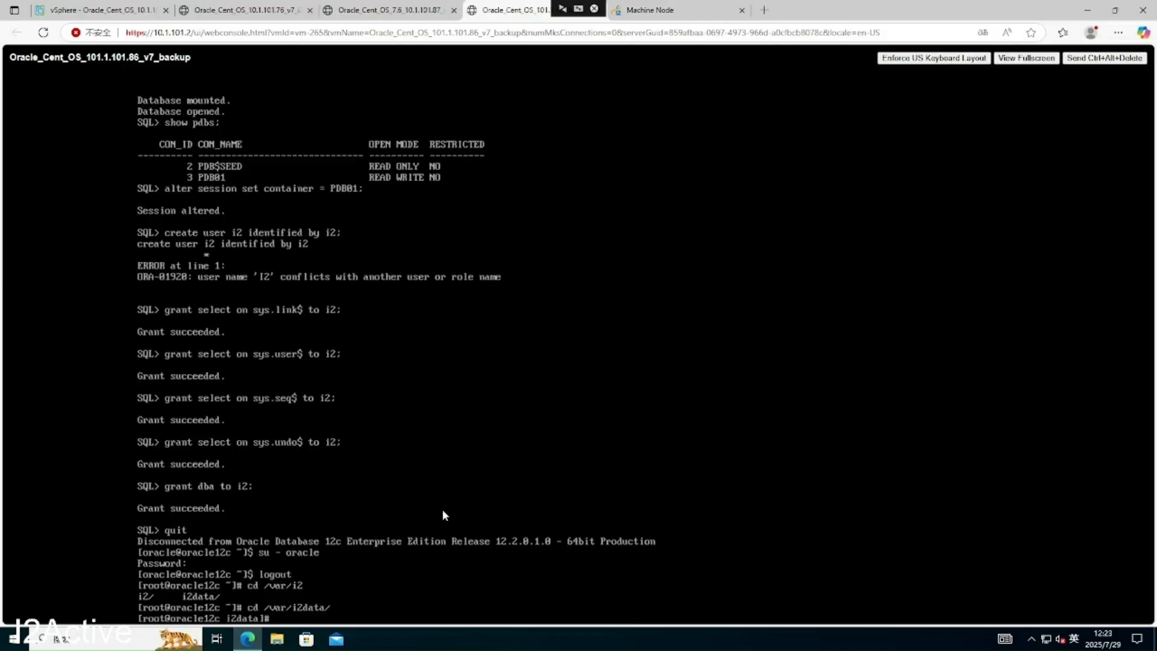
type("ls")
key("Return")
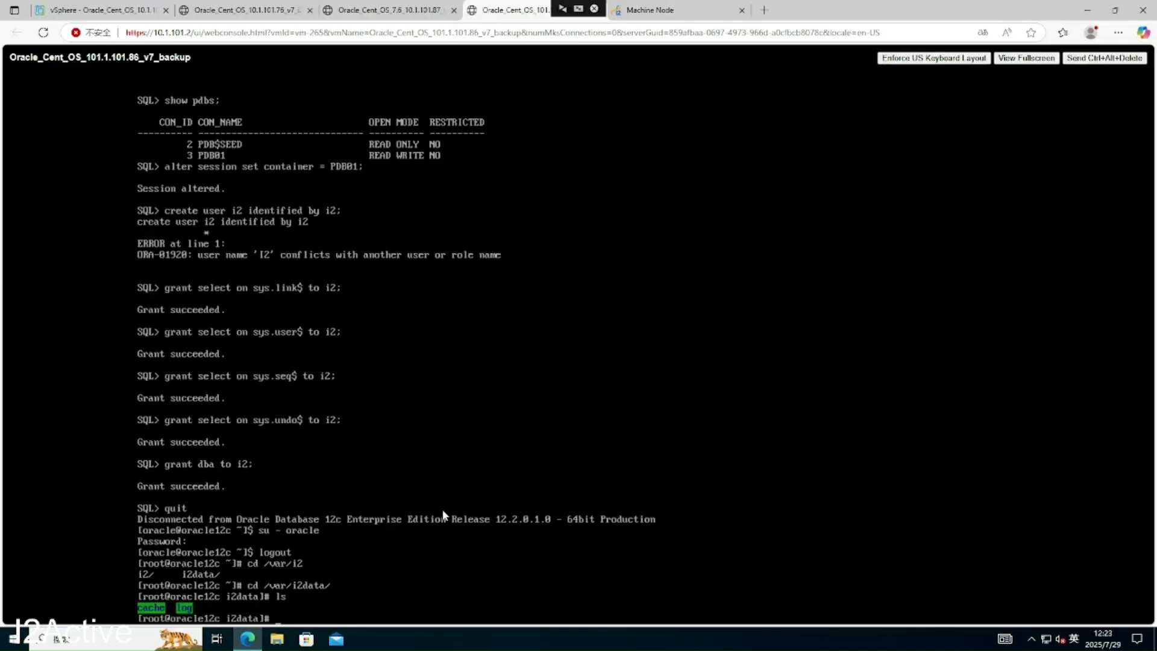
- As the oracle user, launch i2active/bin/iahelper against 10.1.101.76
type("su - oracle")
key("Return")
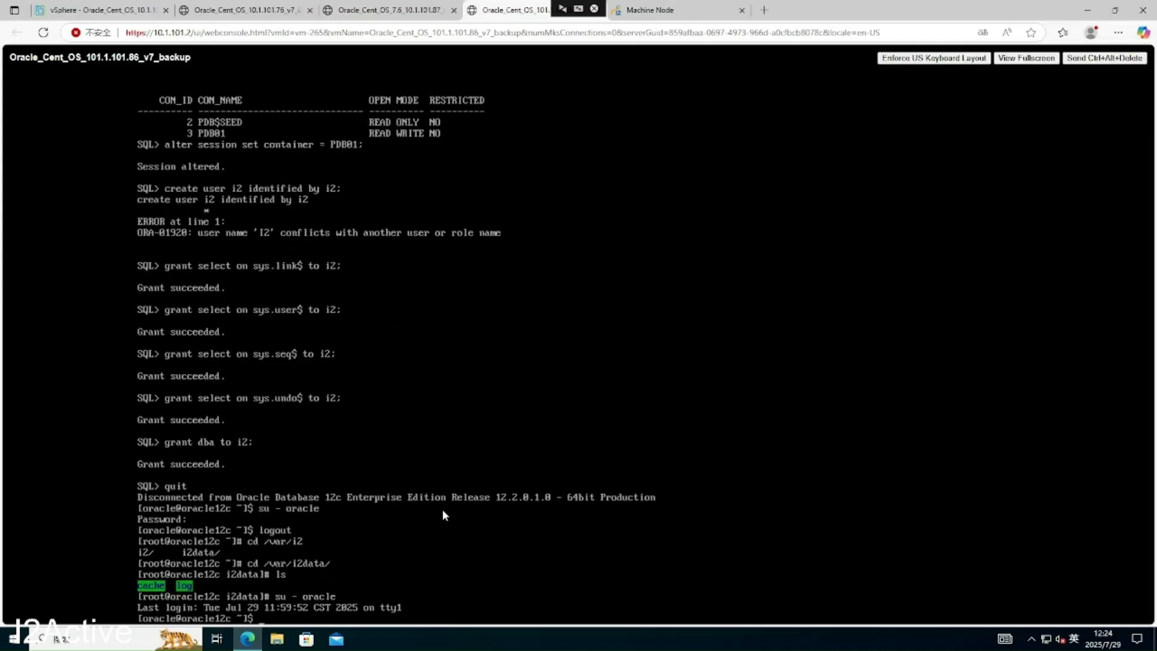
type("ls")
key("Return")
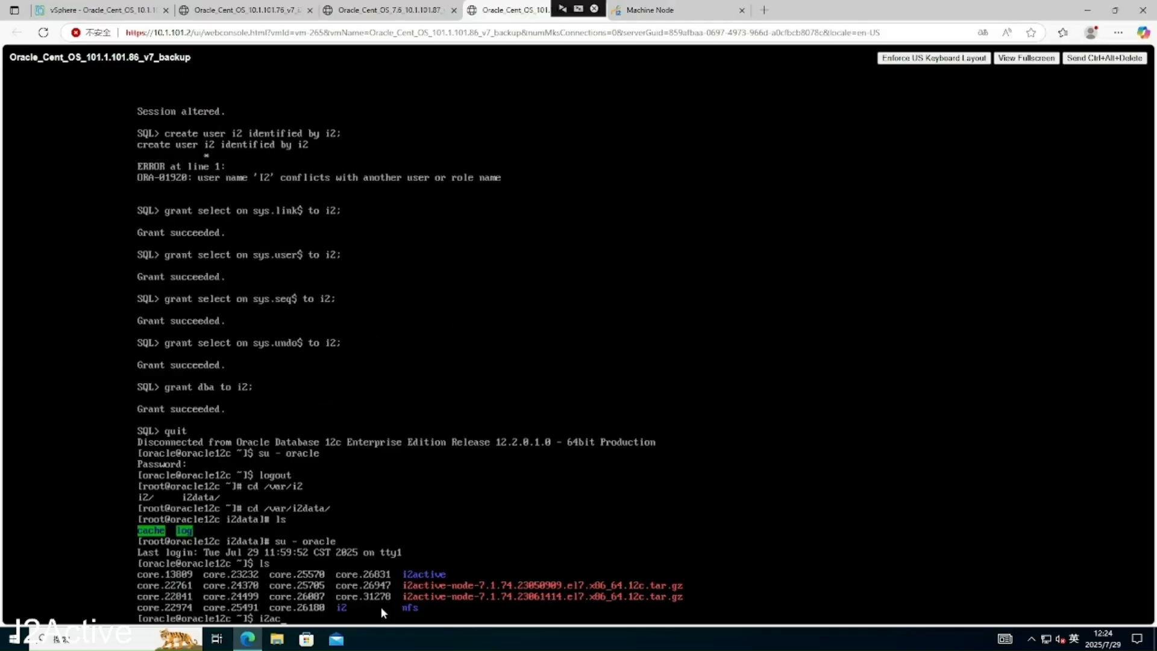
key("Tab")
type("bi")
type("iahelper  10.1.101.76")
key("Return")
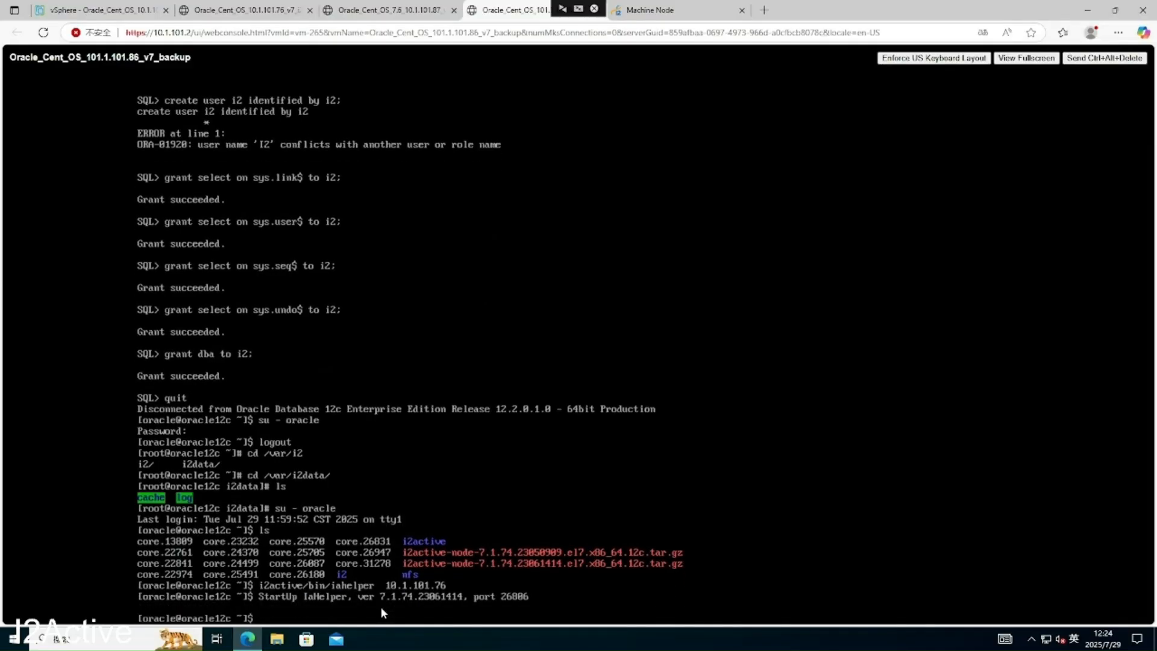
- Review the processes on the 87 node and the iaback process on the 86 node
left_click(641, 14)
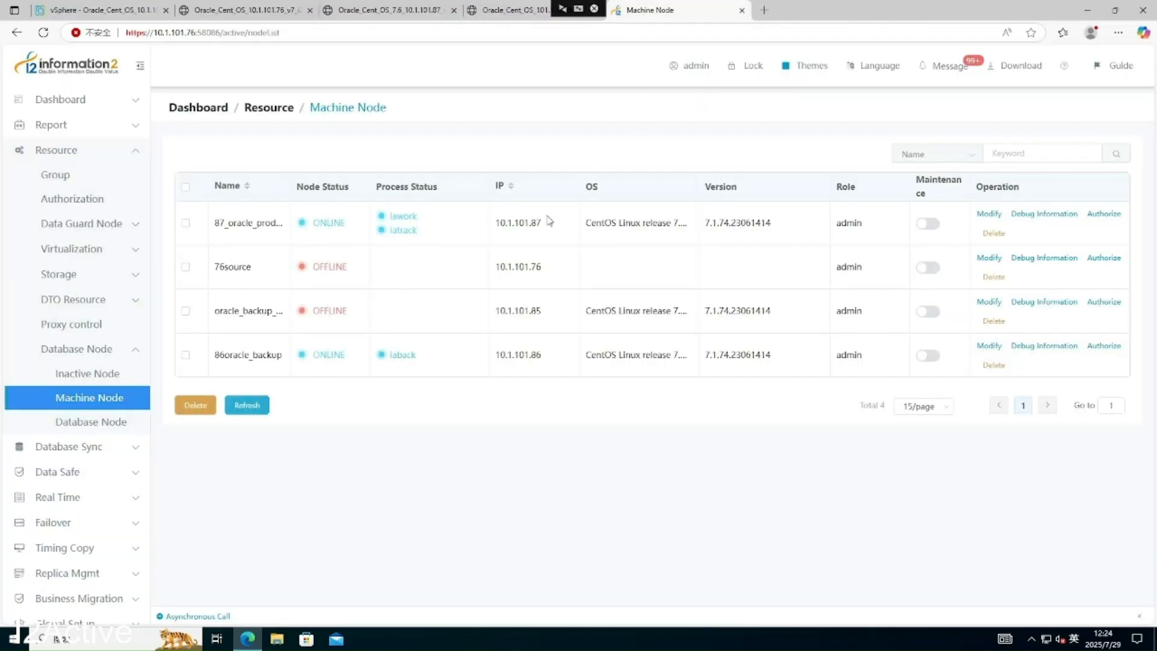
left_click_drag(418, 232, 383, 216)
left_click(448, 231)
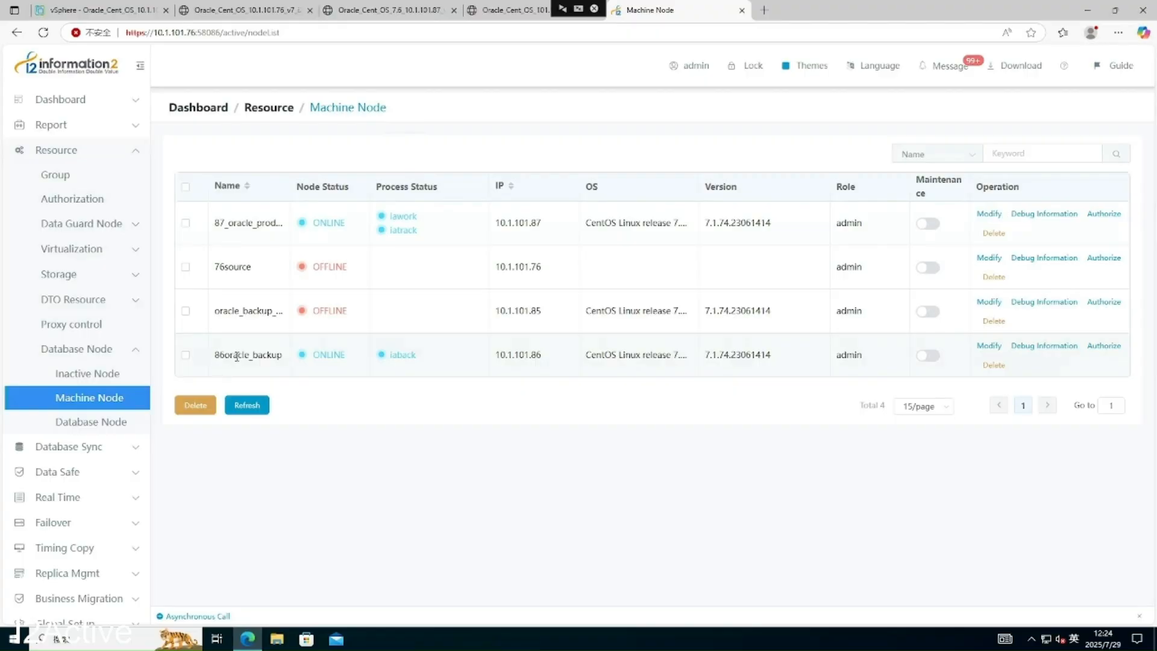
double_click(398, 356)
left_click(433, 370)
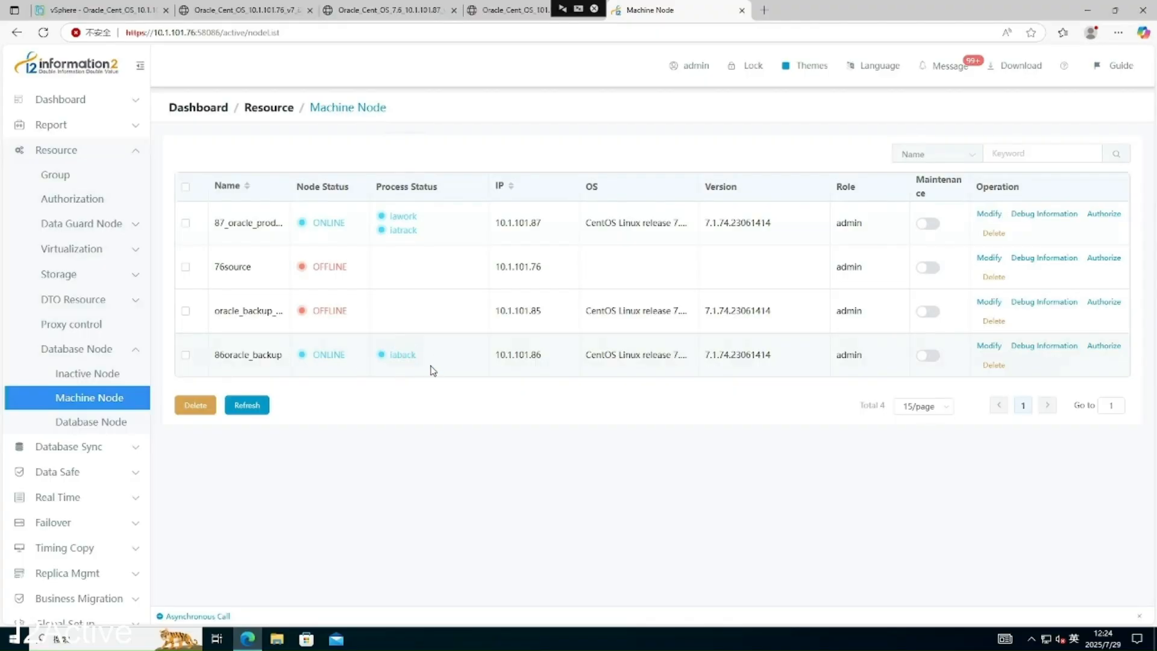
- Check the Inactive Node list and both server consoles, then reopen the inactive nodes
left_click(98, 376)
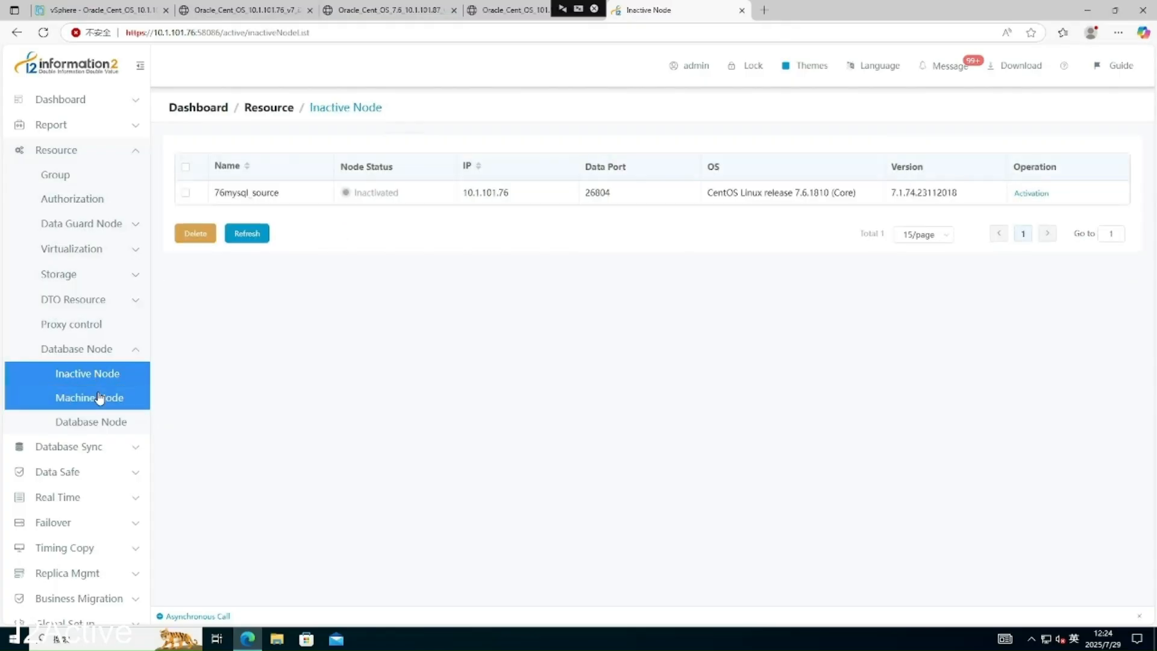
left_click(99, 397)
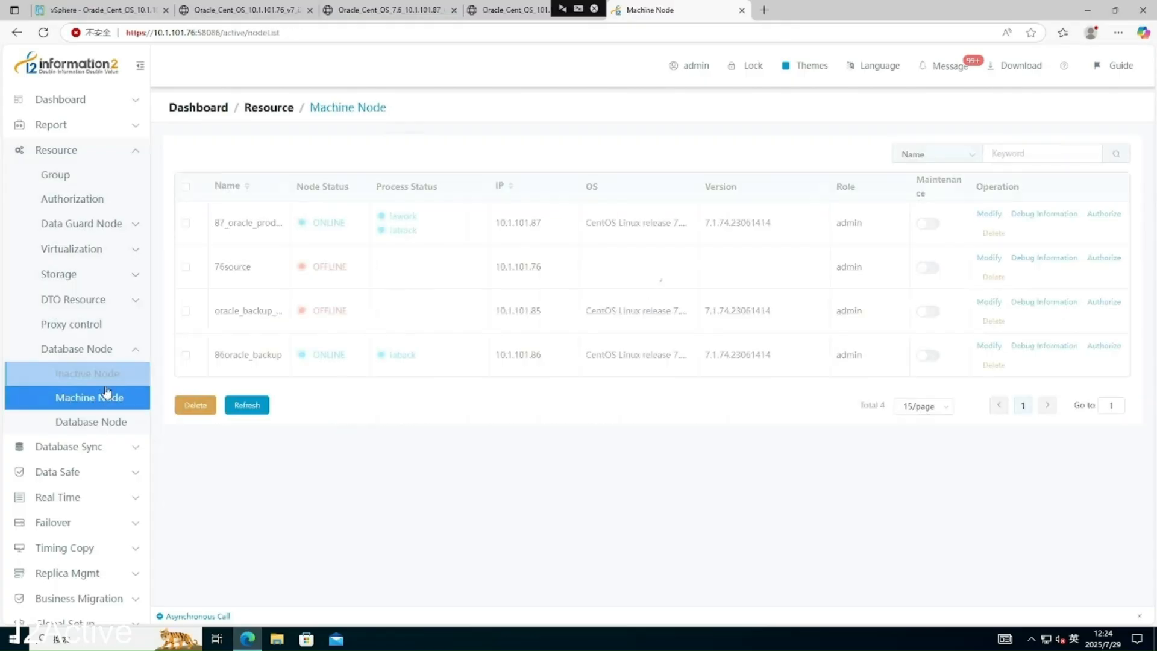
left_click(388, 18)
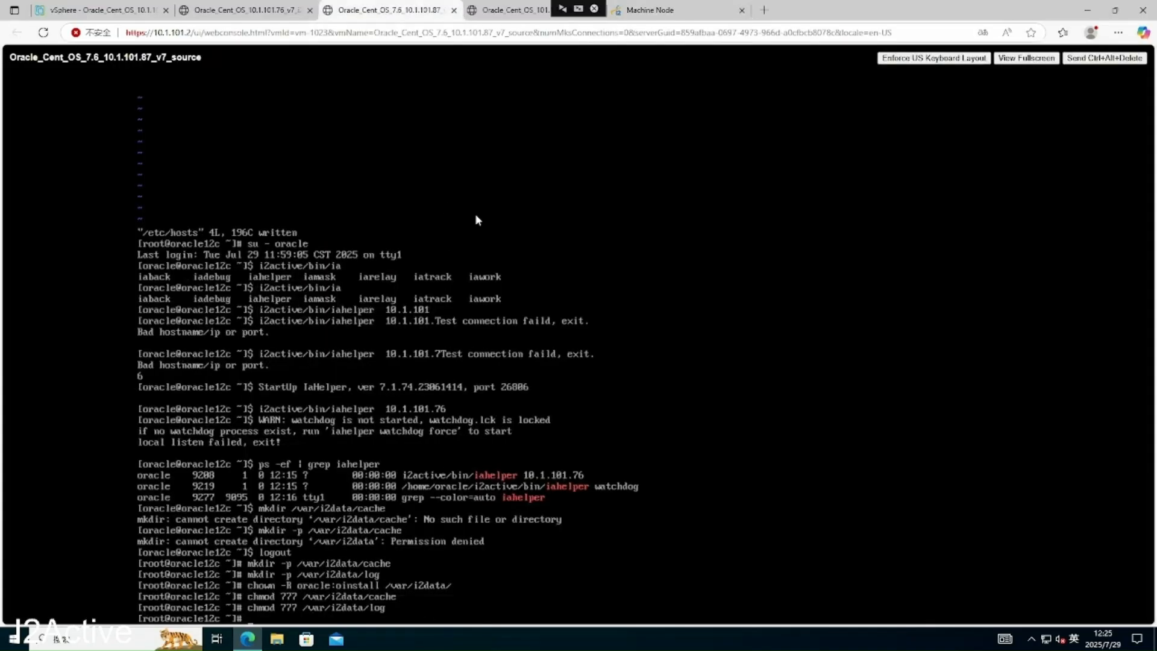
left_click(523, 9)
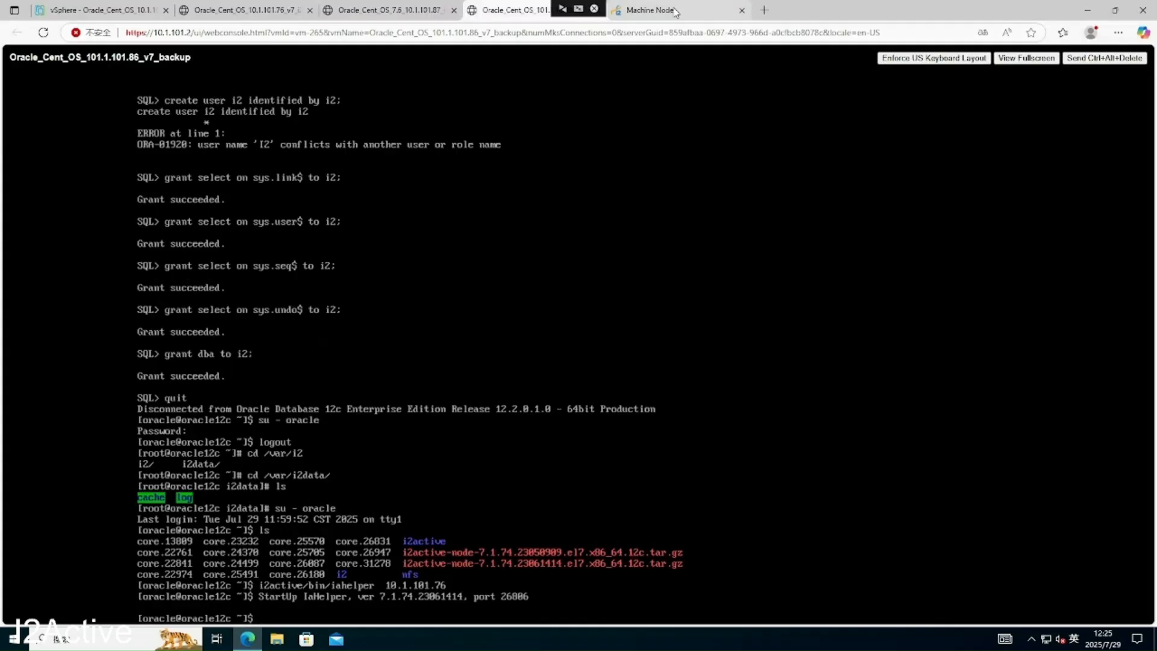
left_click(648, 10)
left_click(89, 378)
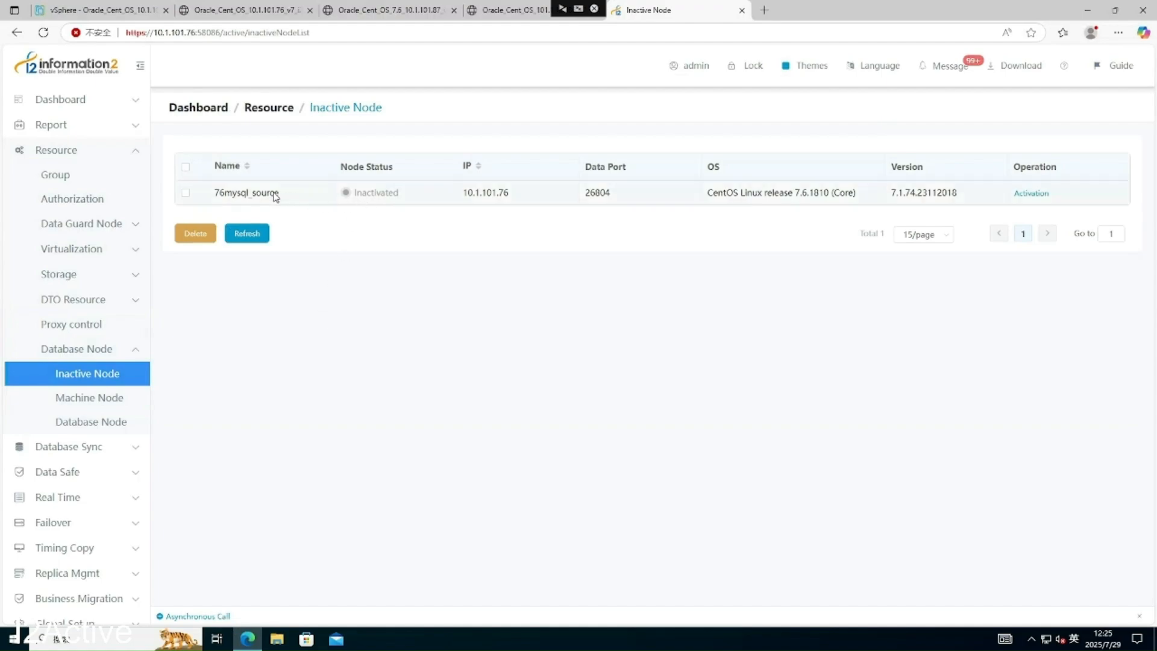
- Rename machine node 86oracle_backup to 86_oracle_backup, then show the Database Node list
left_click(99, 402)
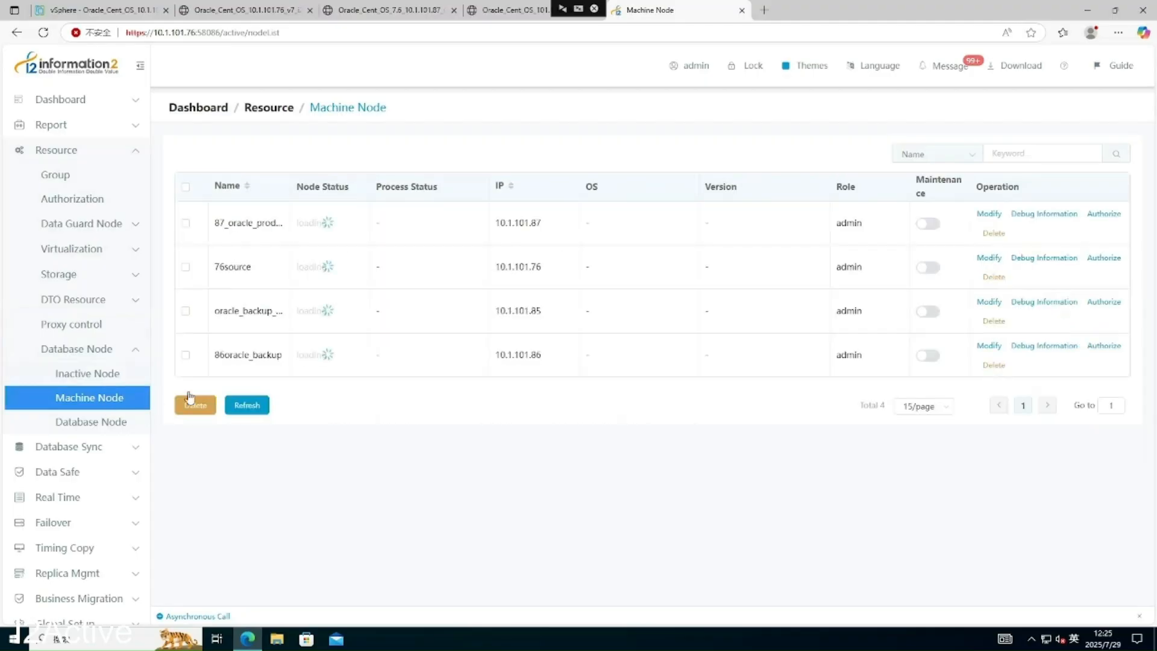
left_click(998, 349)
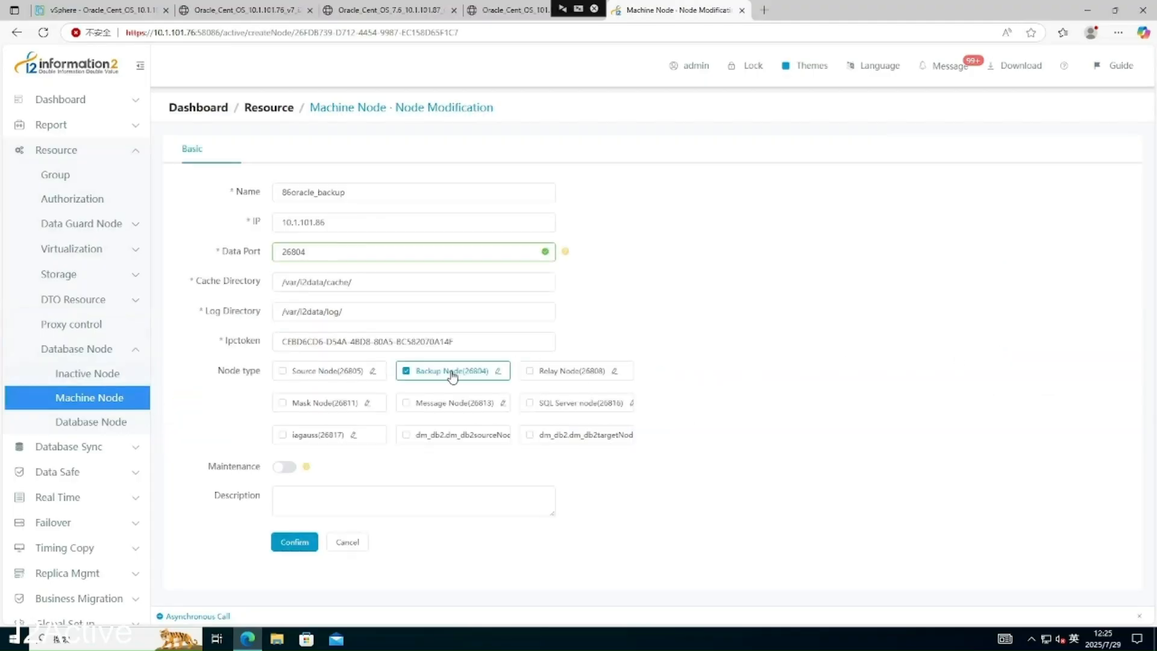
left_click(290, 193)
type("_")
left_click(291, 541)
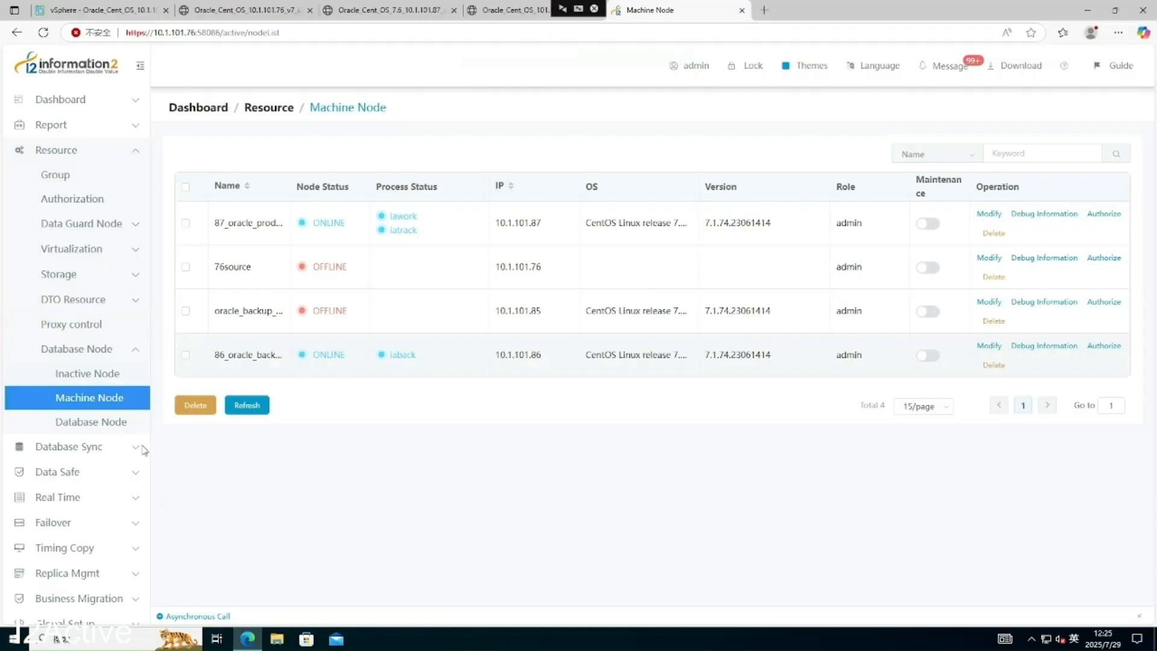
left_click(101, 424)
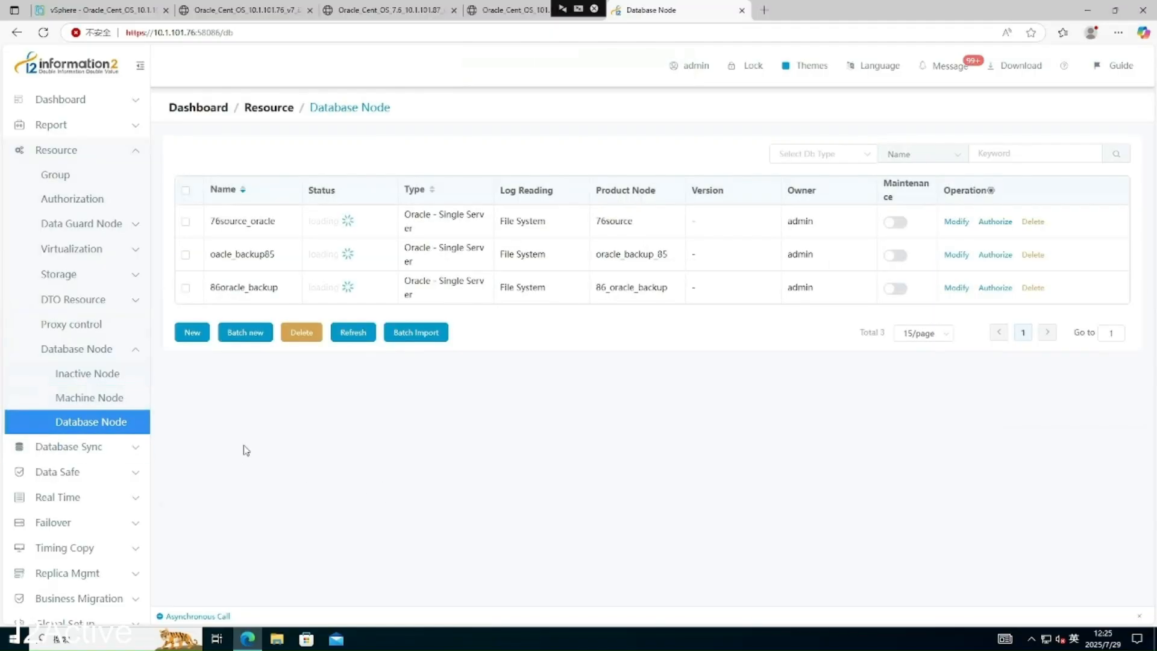
- Start a new database node 87_oracle_source on product node 87_oracle_production with the active licence
left_click(192, 335)
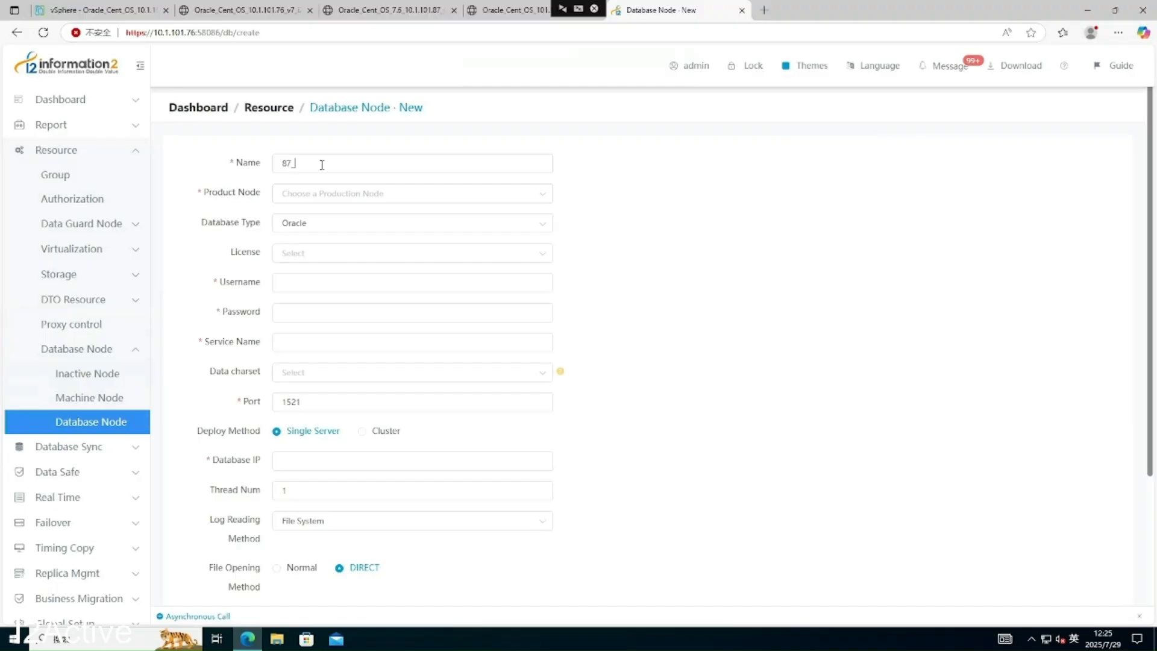
type("cle_source")
left_click(322, 198)
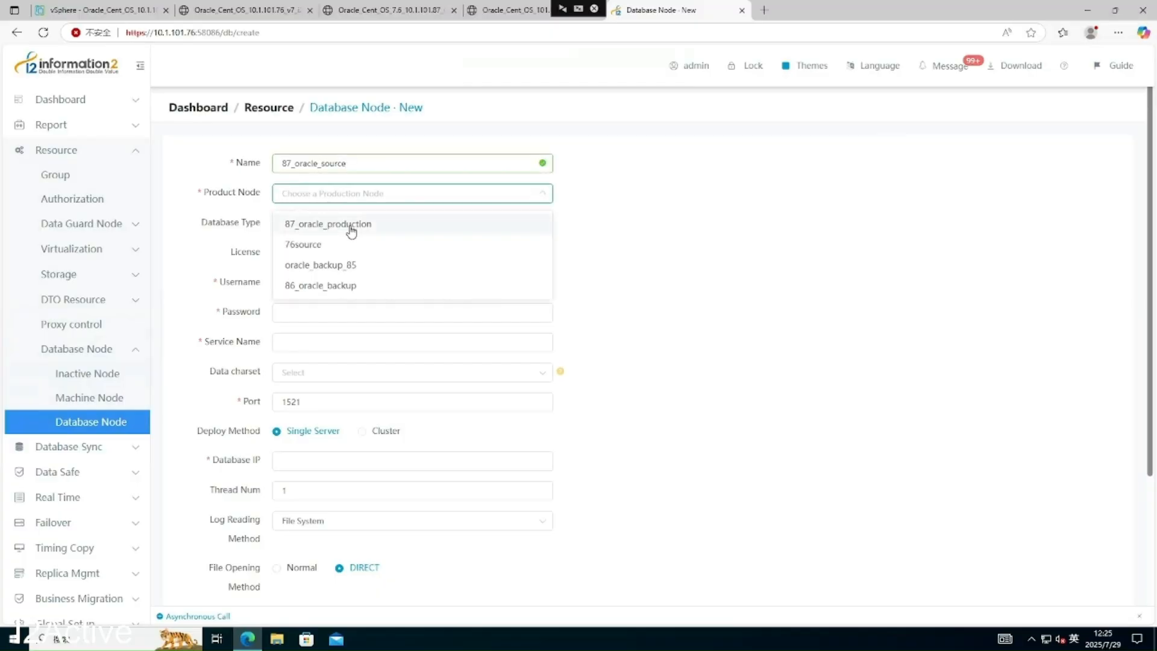
left_click(351, 225)
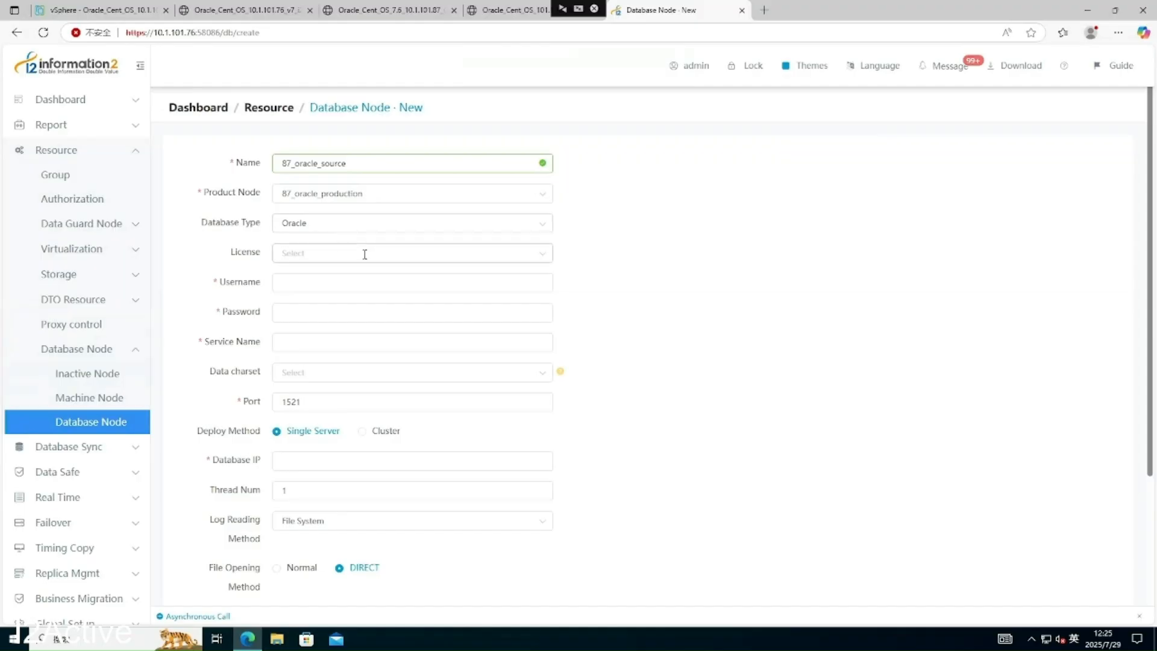
left_click(364, 254)
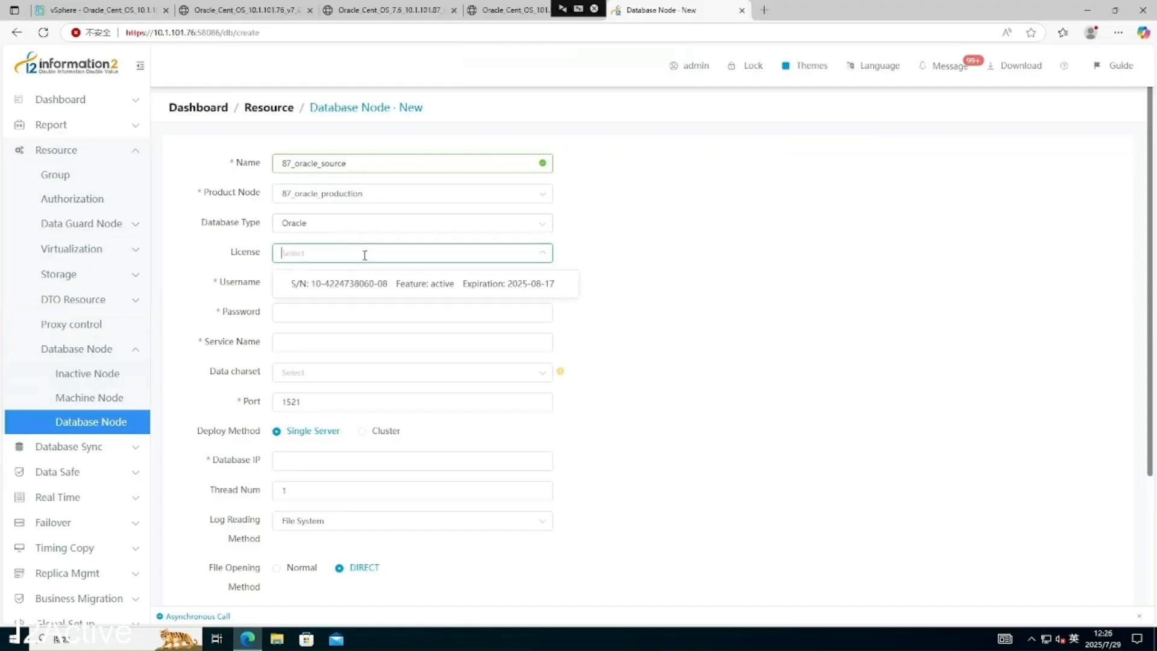
left_click(349, 294)
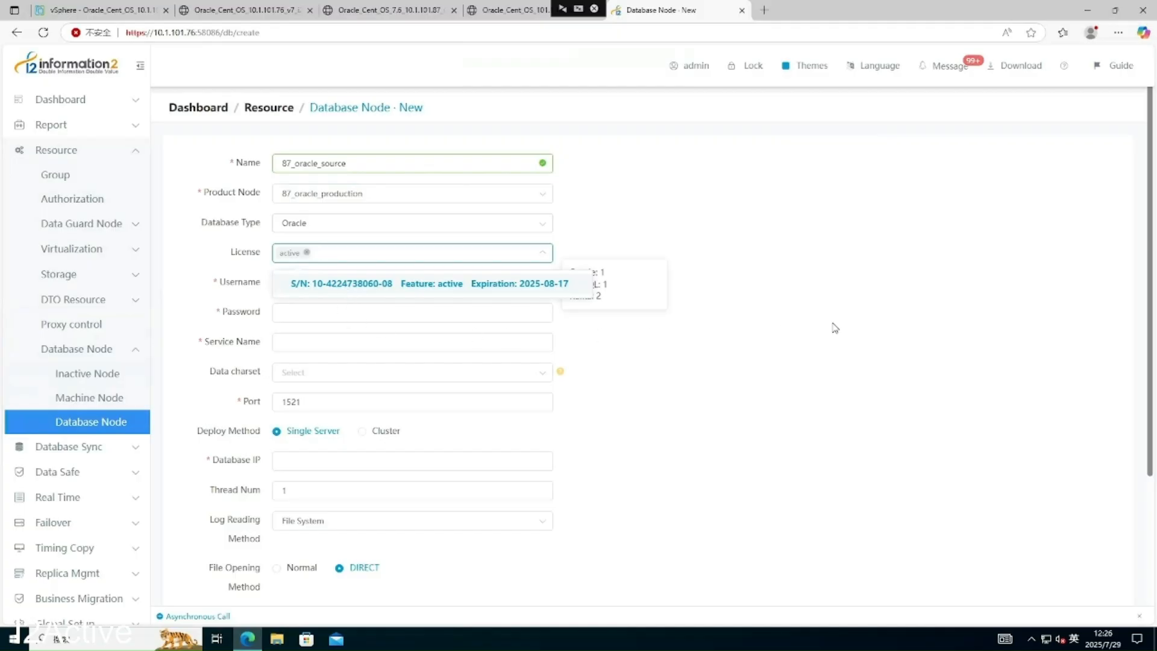
left_click(853, 326)
- Enter the database username and password, and set the service name to PDB01
left_click(400, 283)
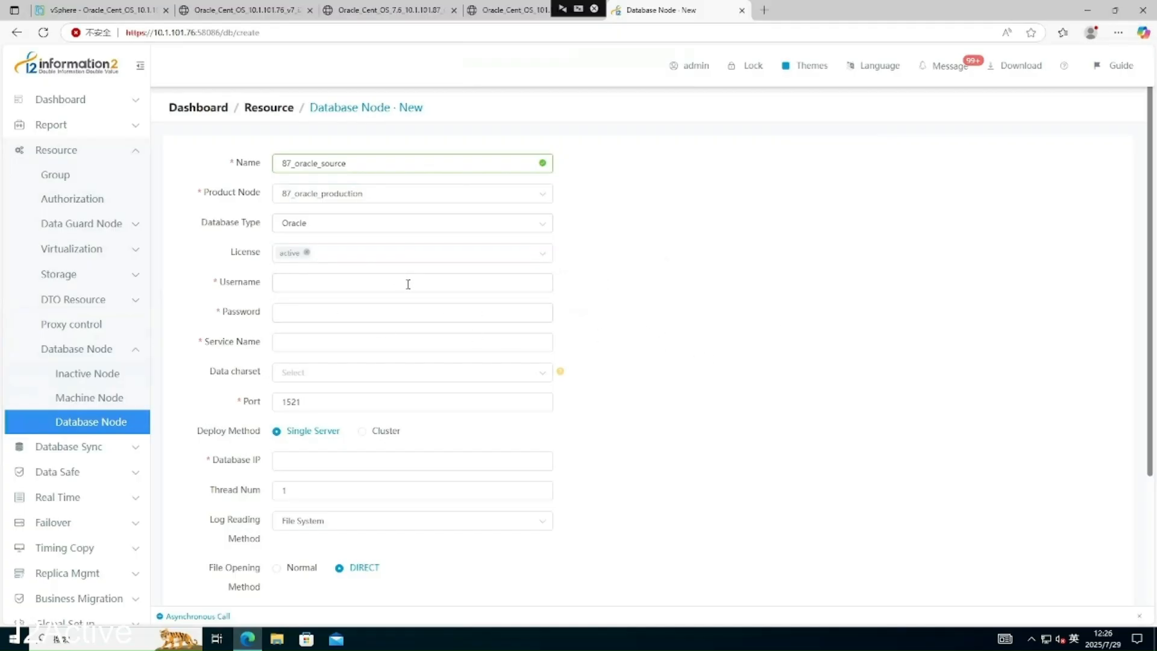
left_click(385, 314)
type("i2")
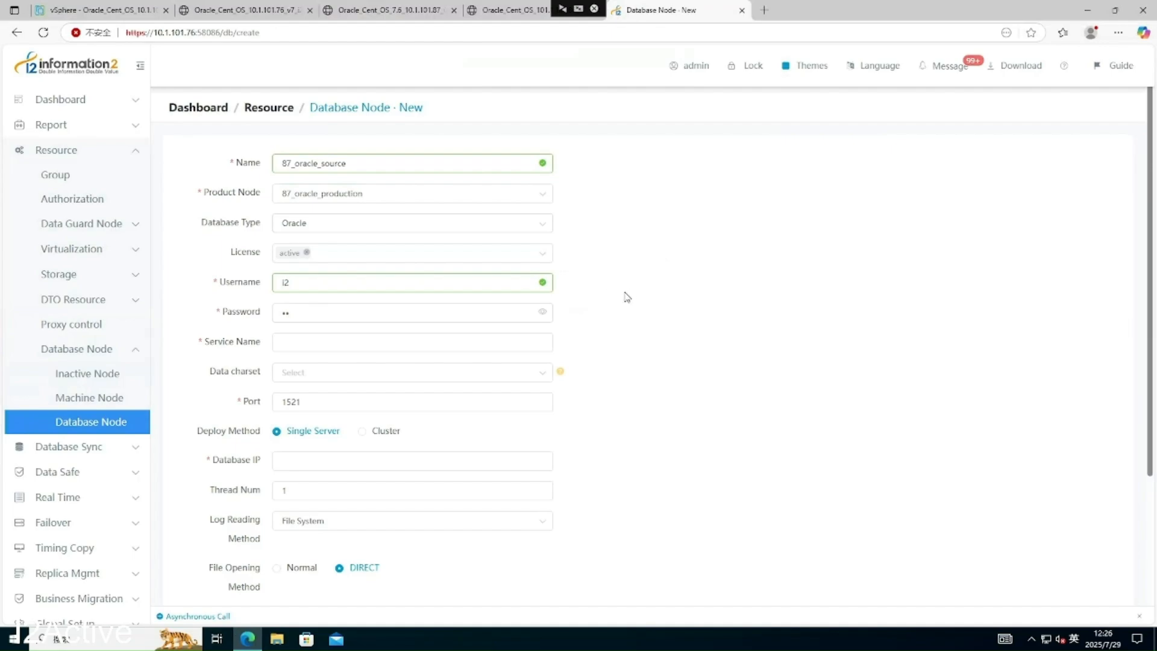
left_click_drag(407, 314, 252, 314)
left_click(717, 341)
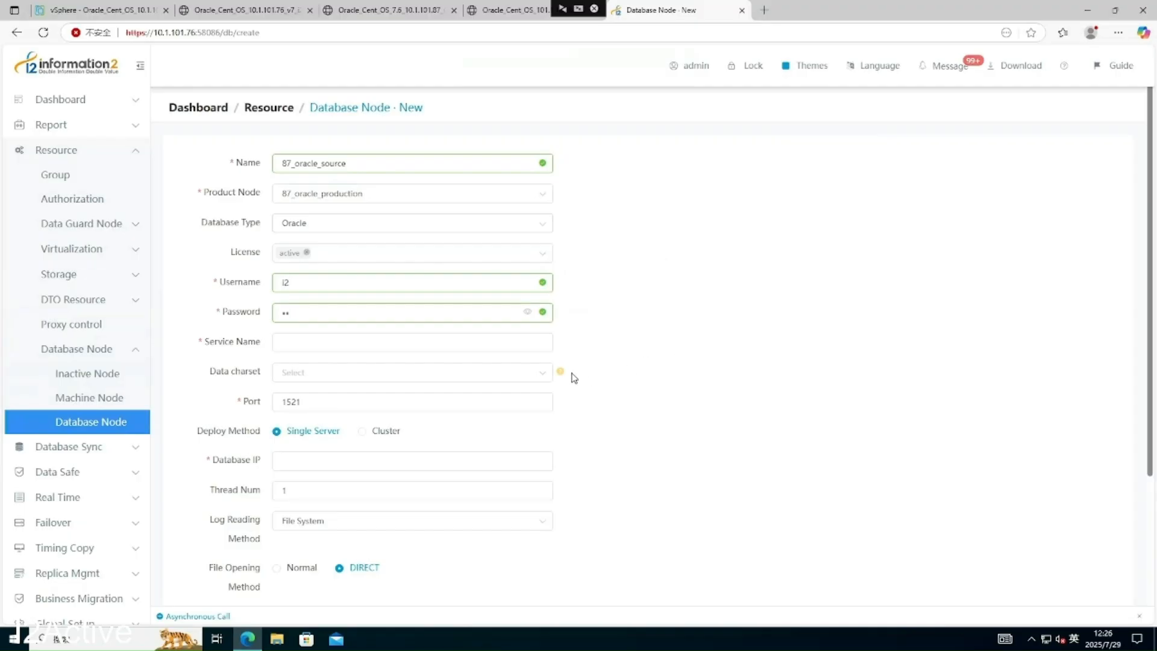
left_click(416, 342)
type("PDB01")
left_click(370, 402)
- Set the database IP to 10.1.101.87, pass the link test, submit and refresh the list
scroll(365, 423, "down", 1)
scroll(365, 424, "down", 1)
left_click(332, 341)
type("10.")
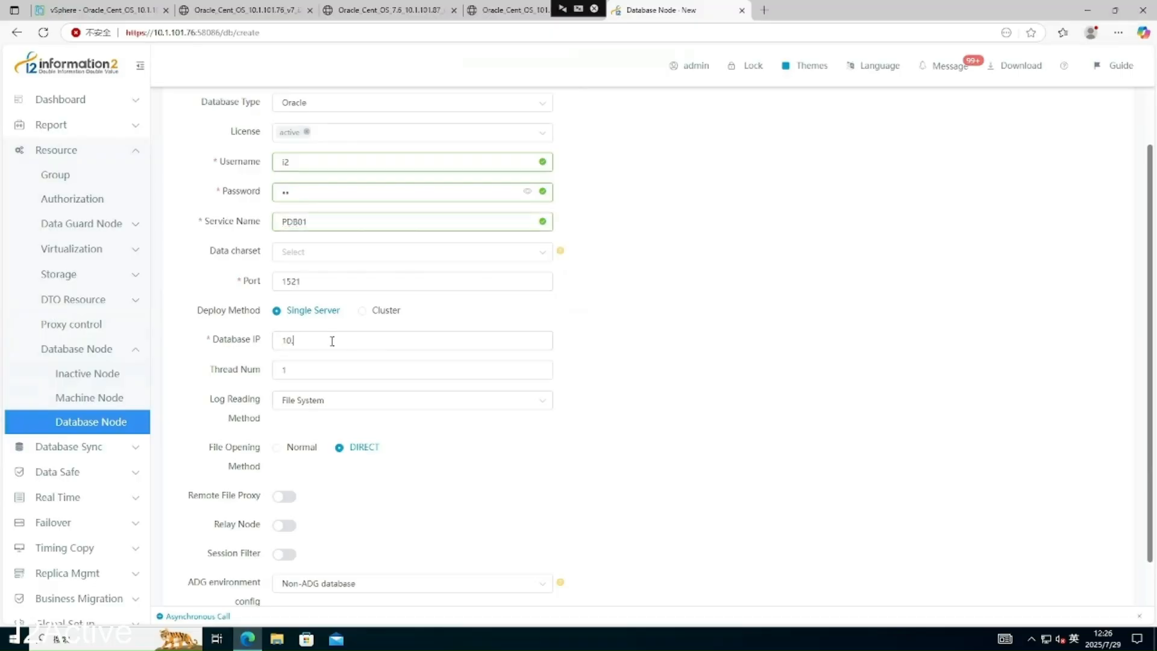
type("1.101.87")
scroll(386, 371, "down", 1)
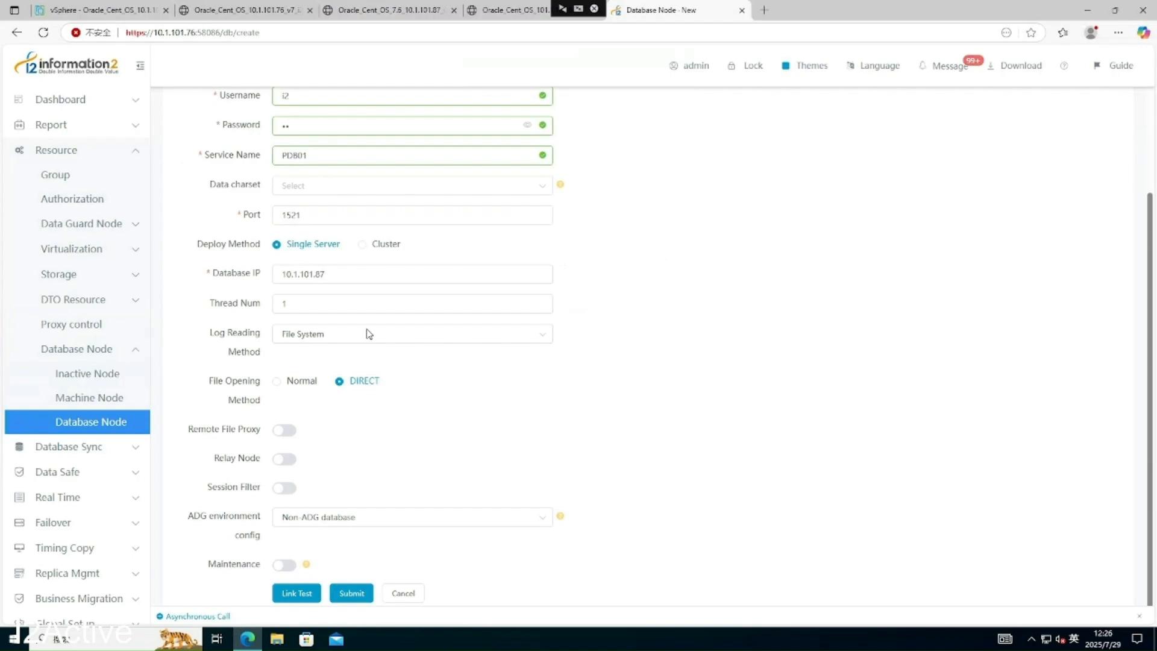
scroll(415, 422, "up", 2)
scroll(403, 385, "up", 1)
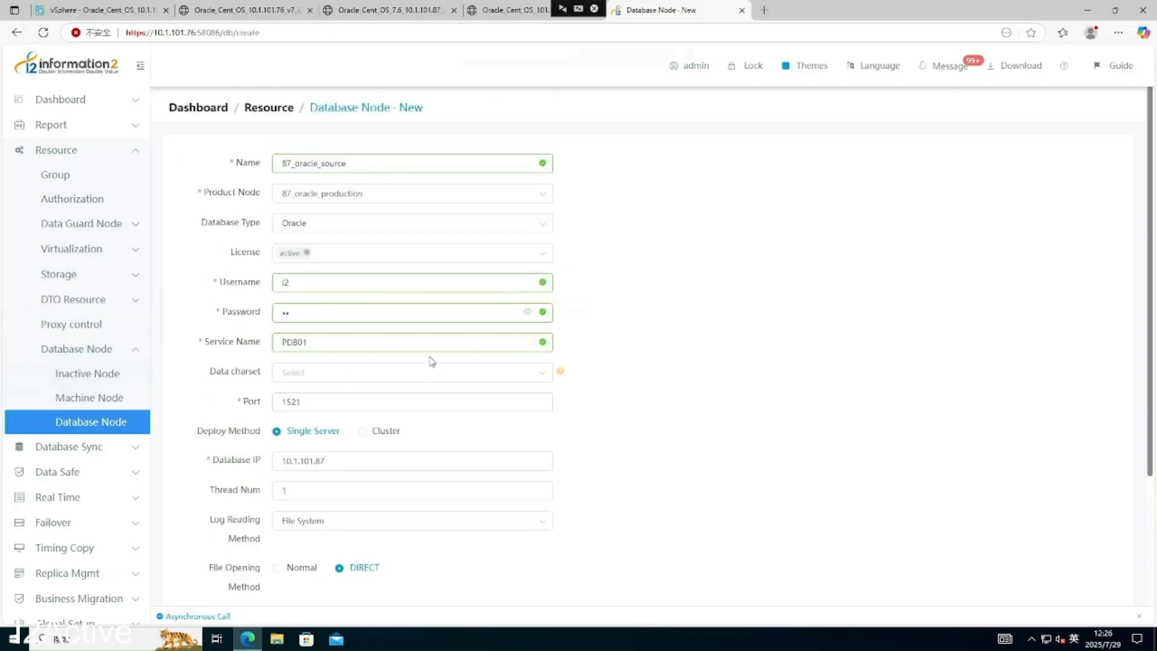
scroll(425, 397, "down", 3)
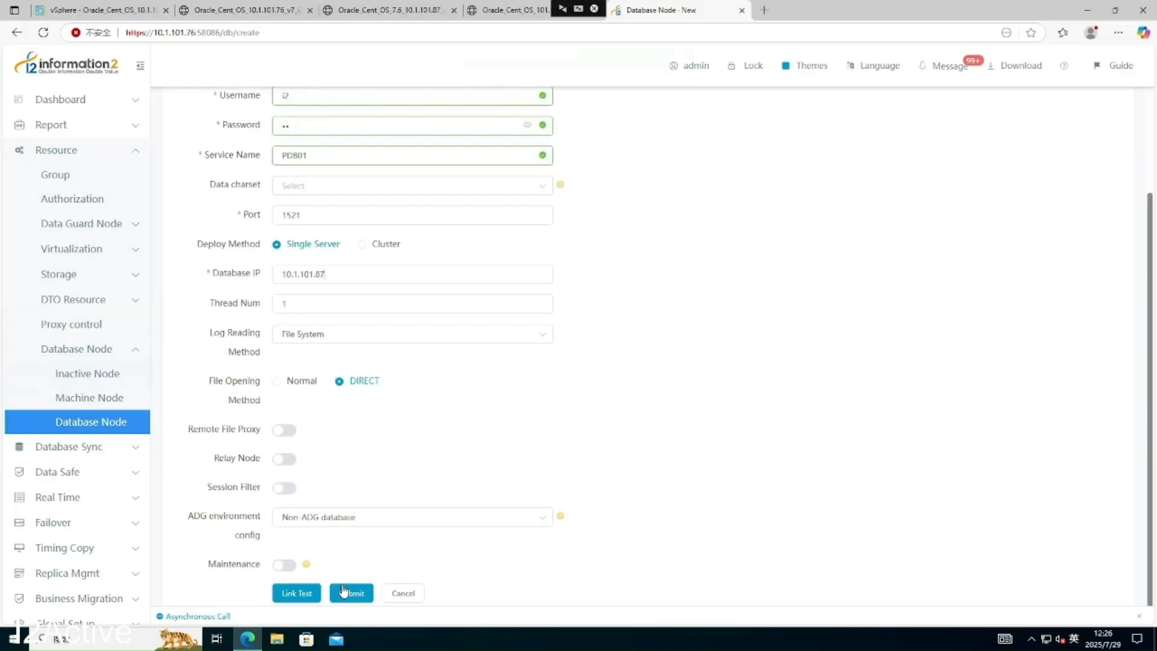
left_click(286, 593)
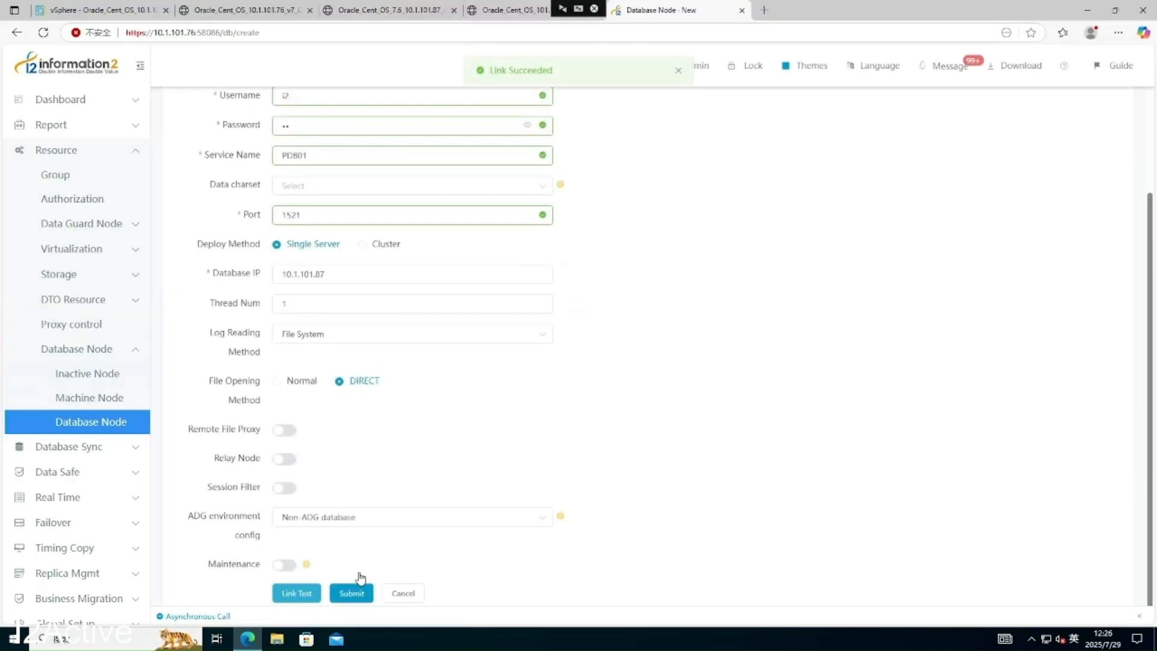
left_click(351, 592)
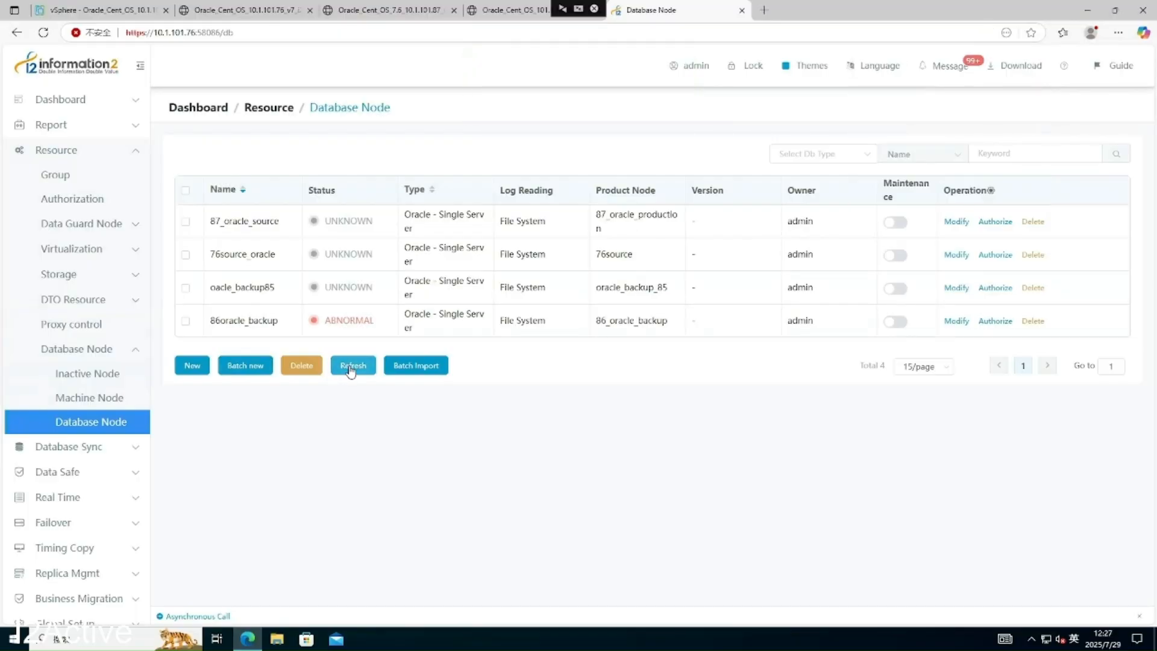
left_click(351, 369)
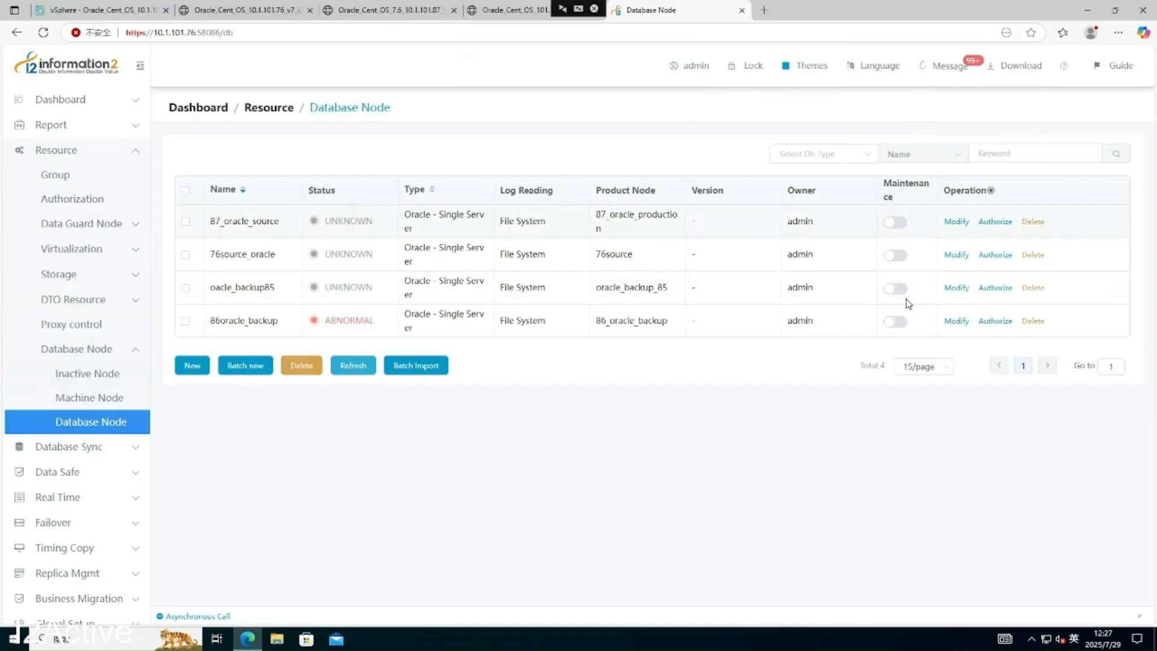
- Rename the 86 database node to 86_oracle_backup; its link test fails to connect to Oracle
left_click(956, 321)
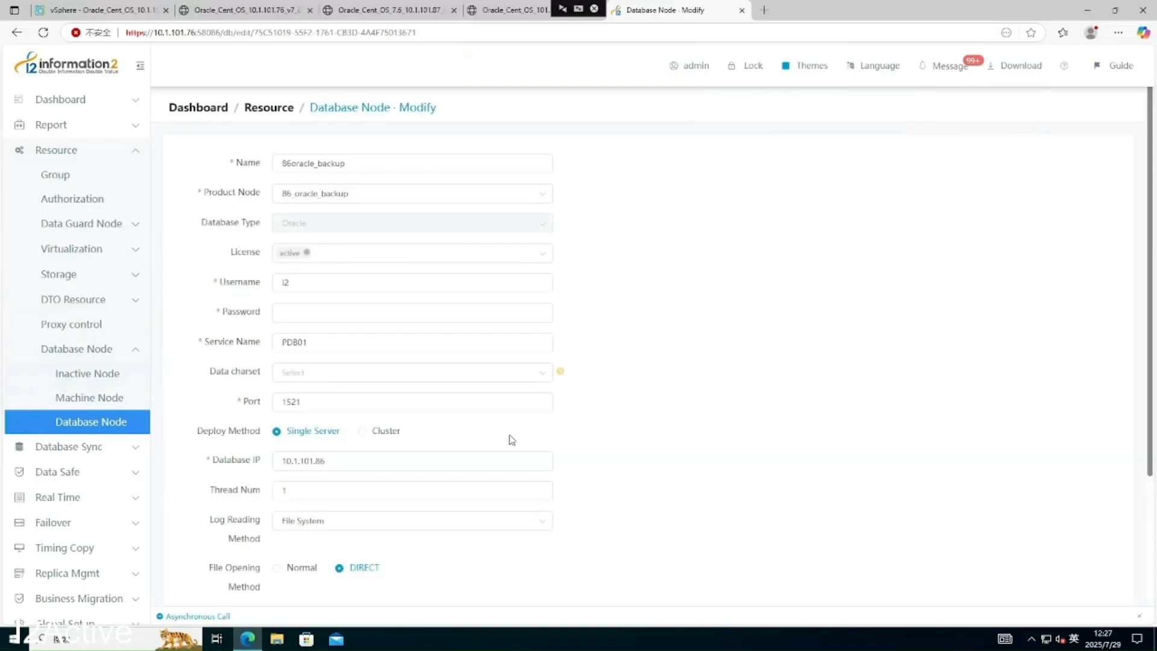
scroll(336, 508, "down", 3)
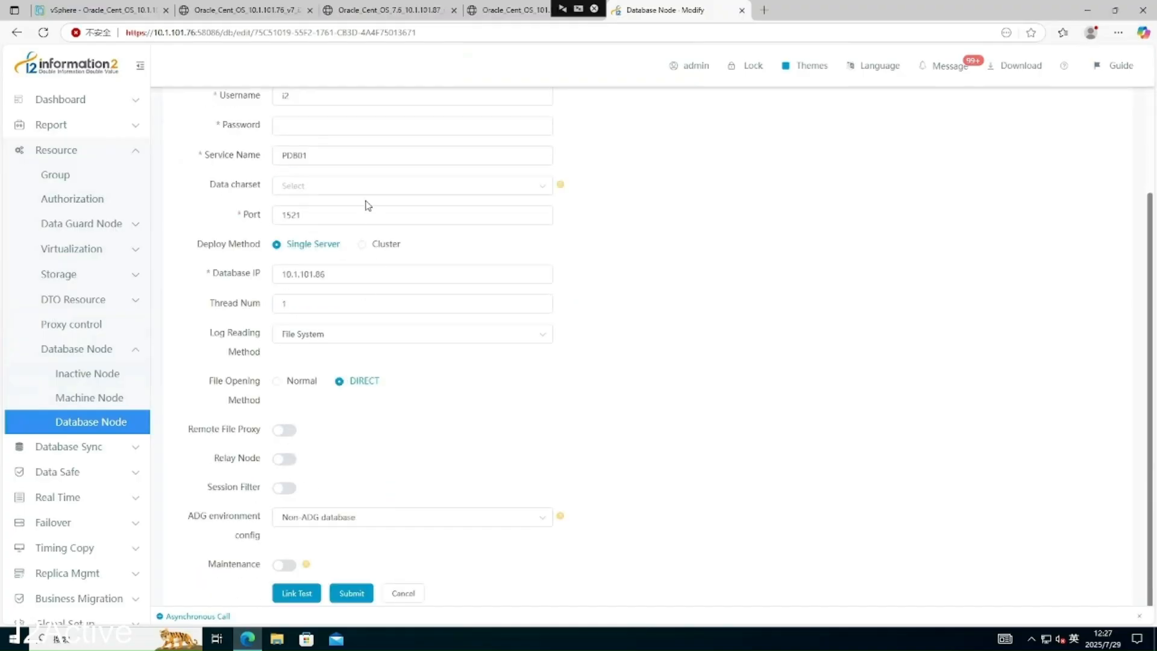
scroll(336, 183, "up", 3)
left_click(306, 304)
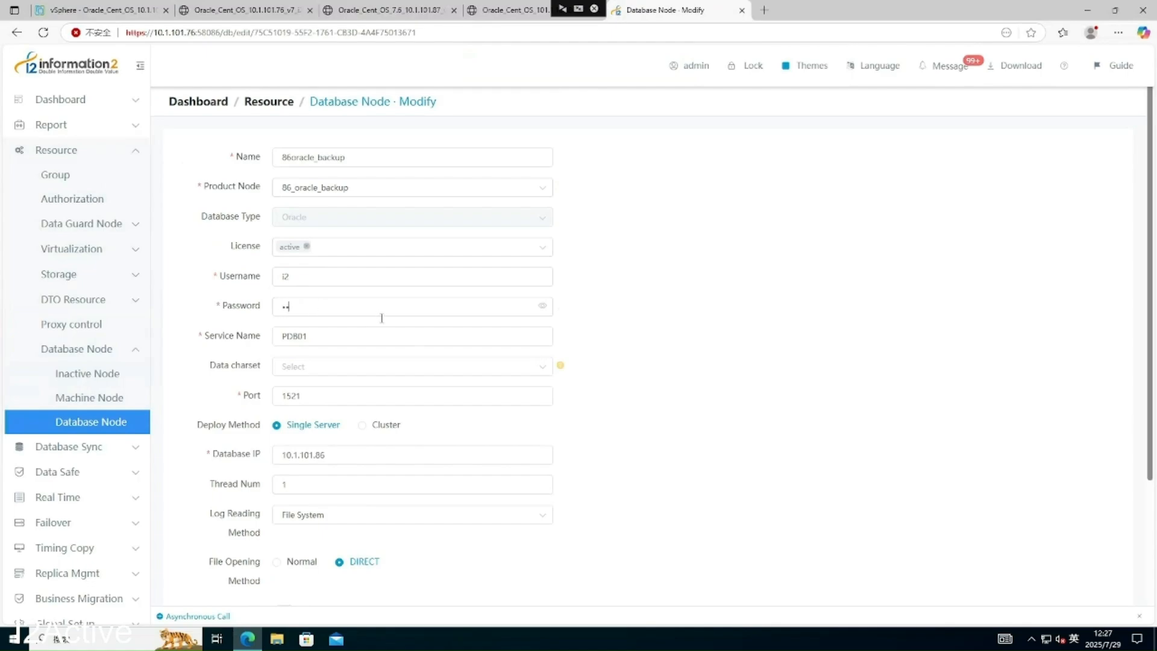
left_click(298, 157)
type("_")
scroll(353, 313, "down", 3)
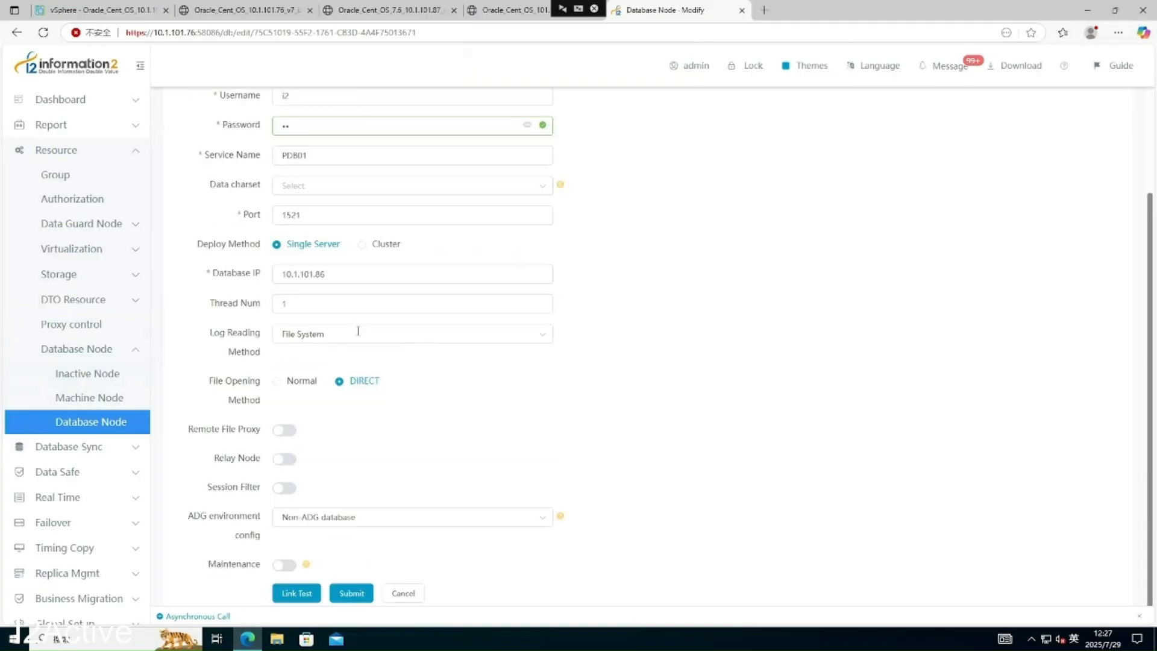
left_click(295, 594)
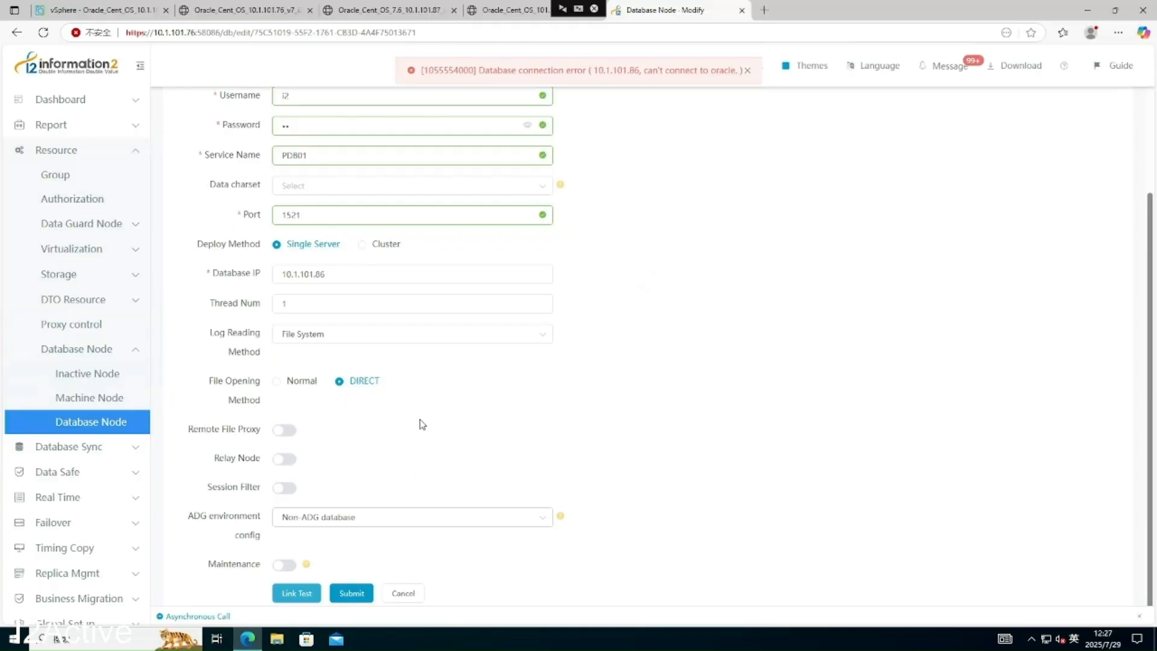
left_click(509, 11)
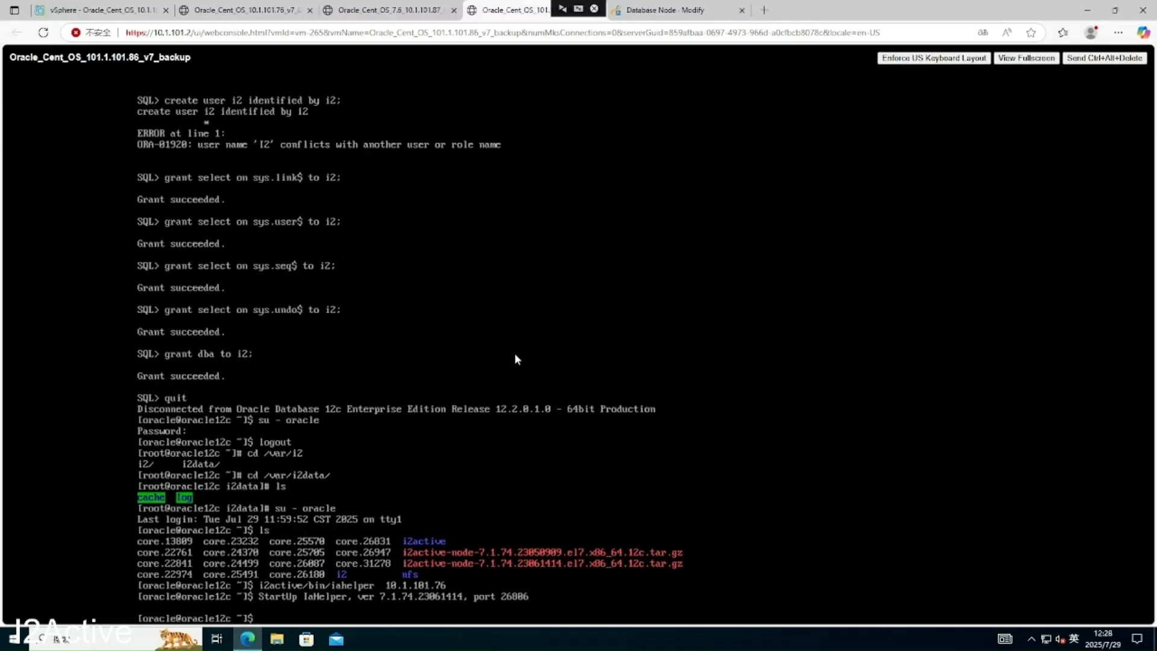
- Connect with sqlplus / as sysdba and confirm the instance is already started
type("sqlplus / as sysdba")
key("Return")
type("s")
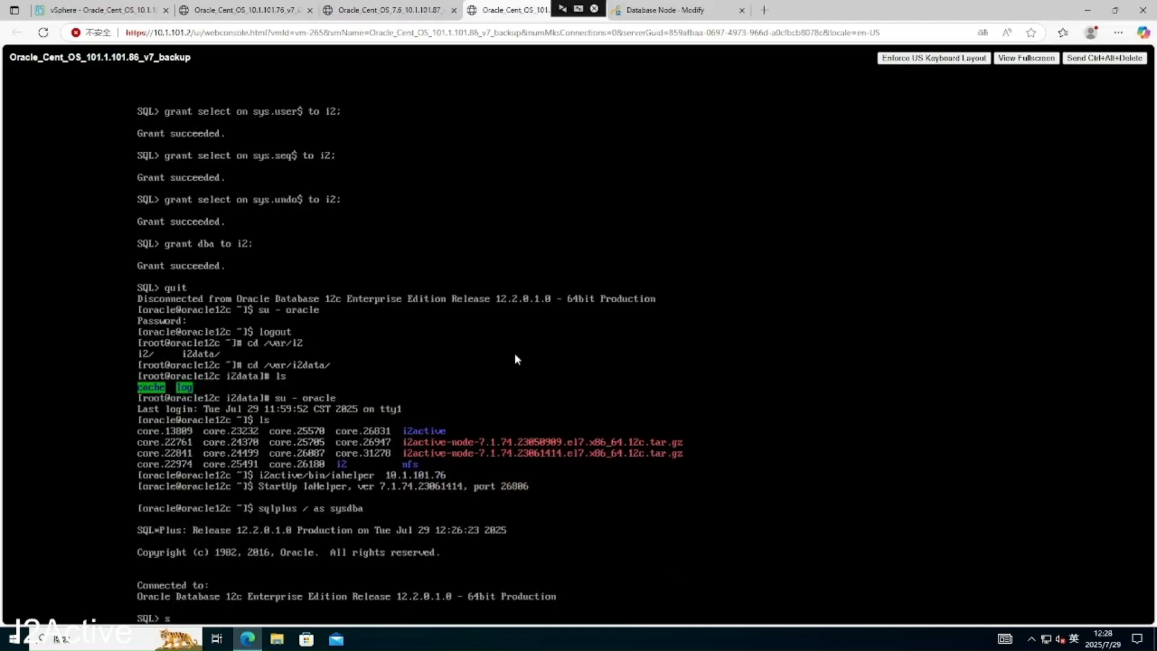
type("tartup")
key("Return")
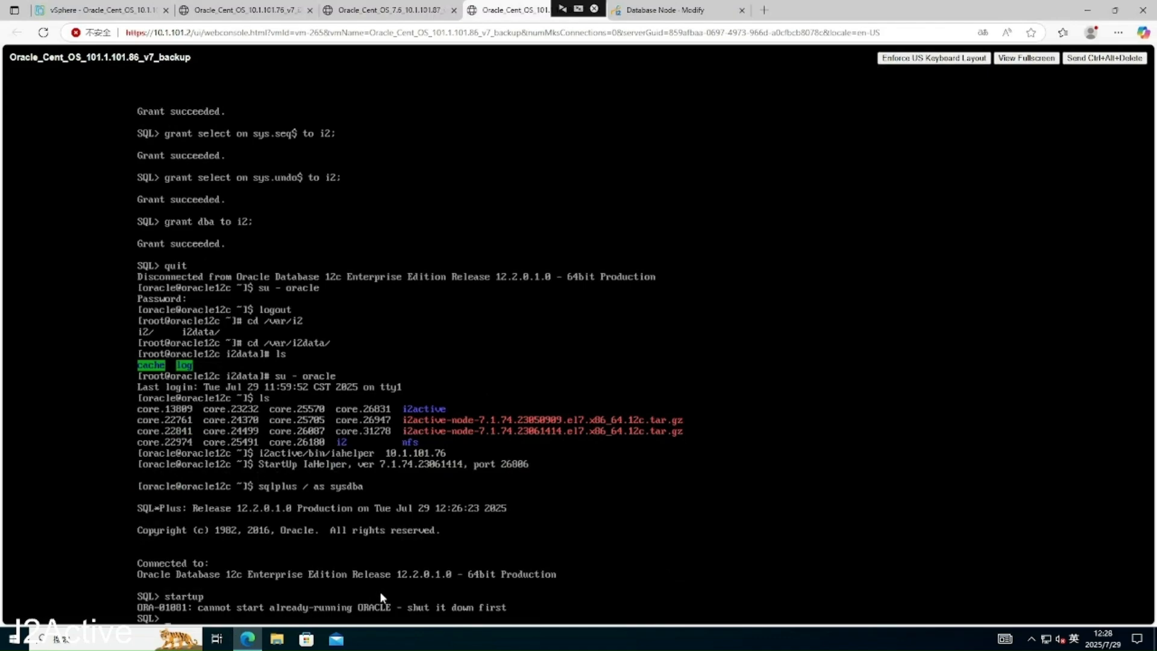
type("quit")
key("Return")
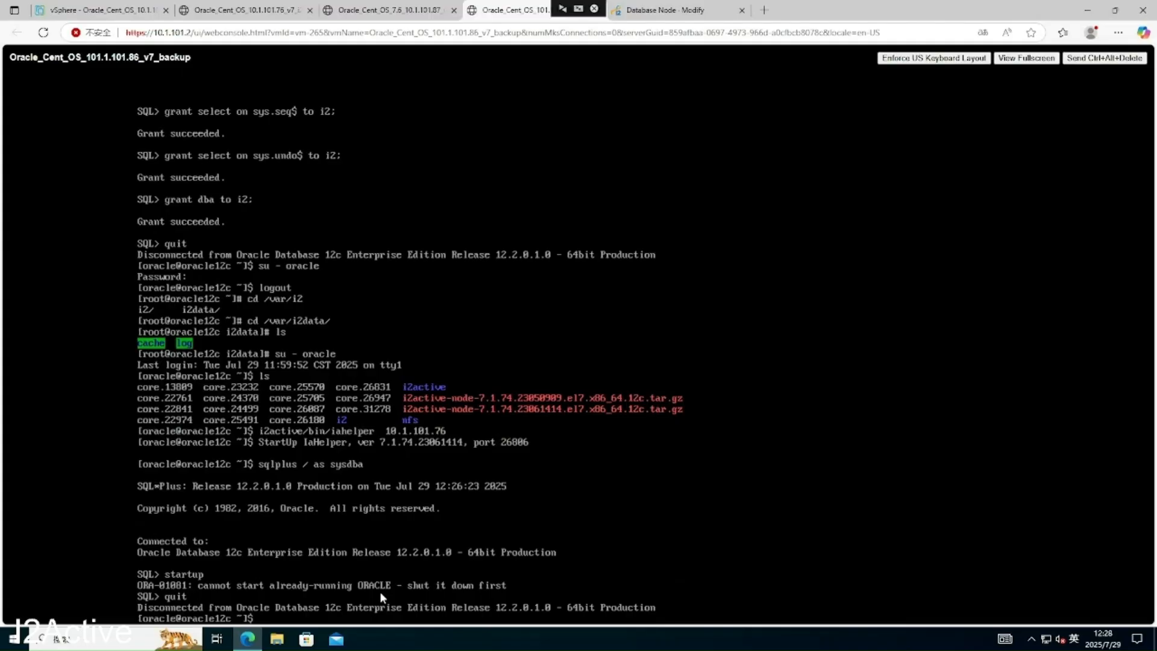
- Run lsnrctl status and find no Oracle listener running
type("lsnrctl status")
key("Return")
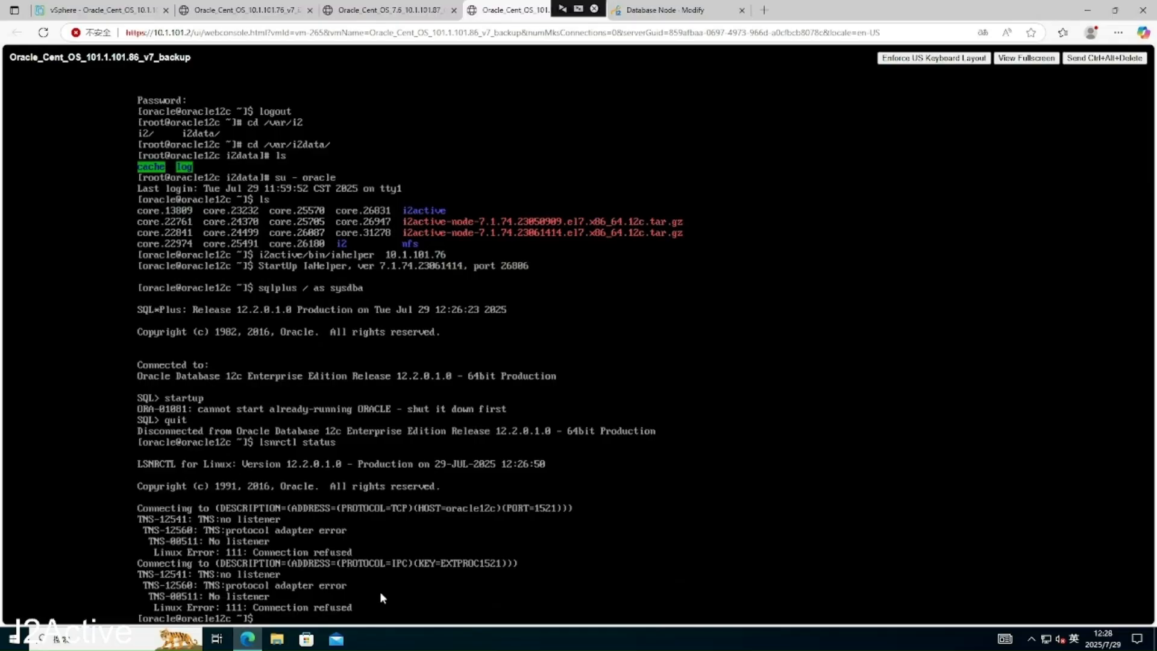
key("Up")
key("BackSpace")
key("BackSpace")
key("BackSpace")
- Start the Oracle listener with lsnrctl start and list the running iahelper processes
type("rt")
key("Return")
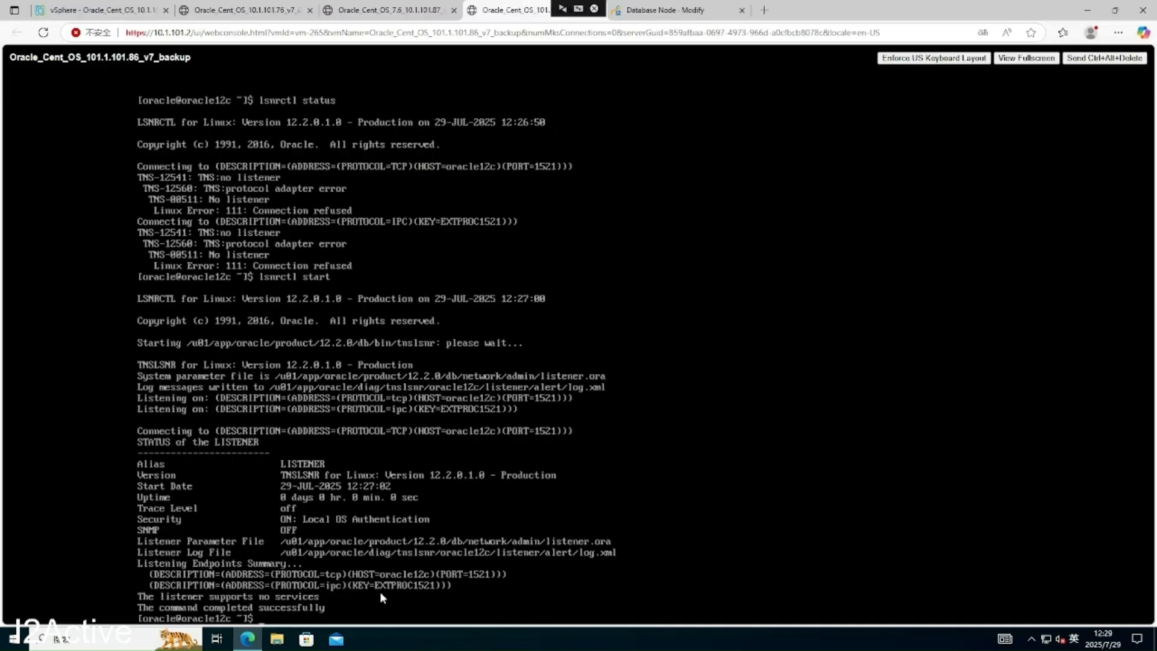
type("ps -ef | grep iahelper")
key("Return")
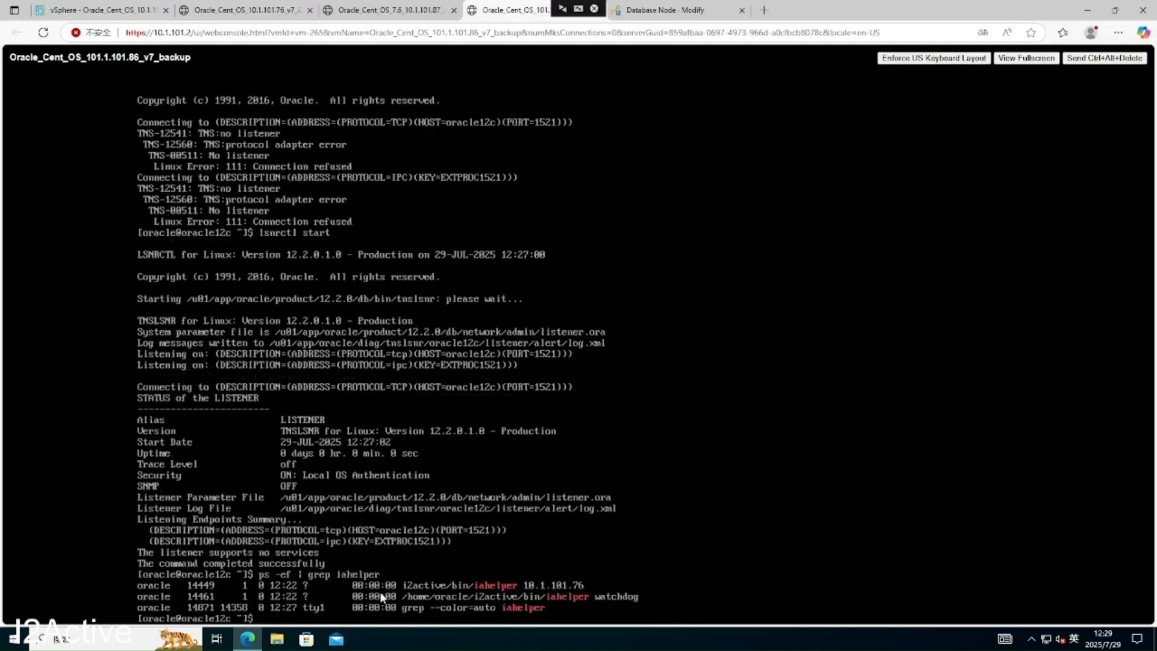
- Kill the iahelper processes 14449 and 14461
type("kill 14449")
key("Return")
key("Up")
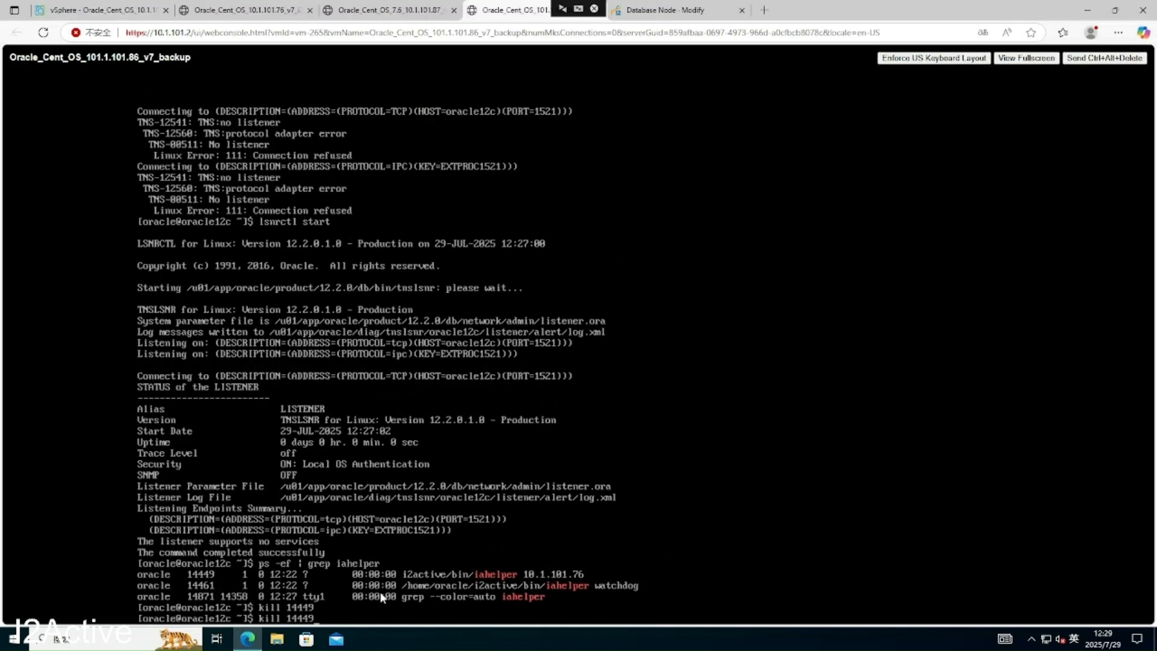
key("BackSpace")
key("BackSpace")
type("61")
key("Return")
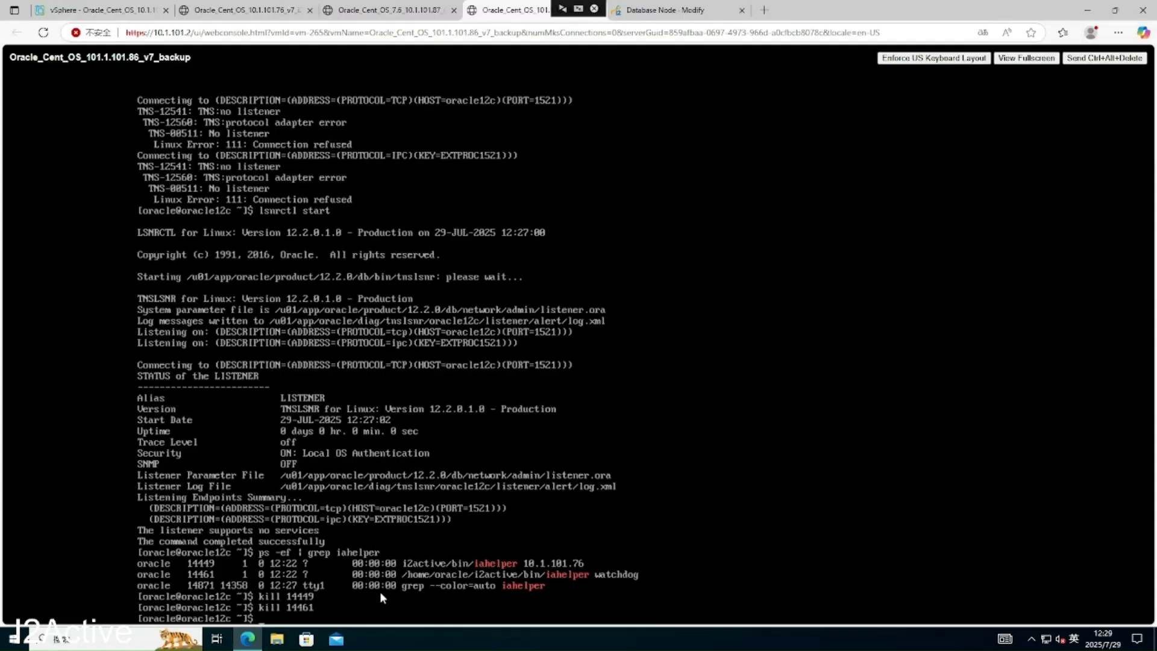
- Relaunch i2active/bin/iahelper against 10.1.101.76 and go back to the node edit form
type("i2active/bin/iahelper  10.1.101.76")
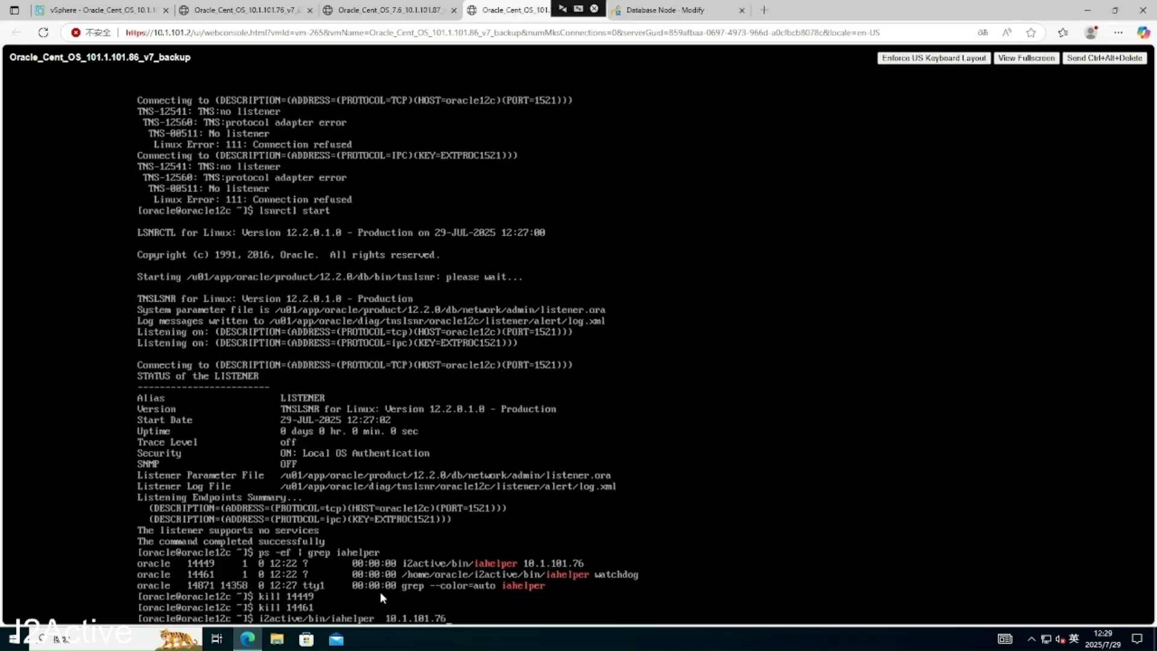
key("Return")
key("Return")
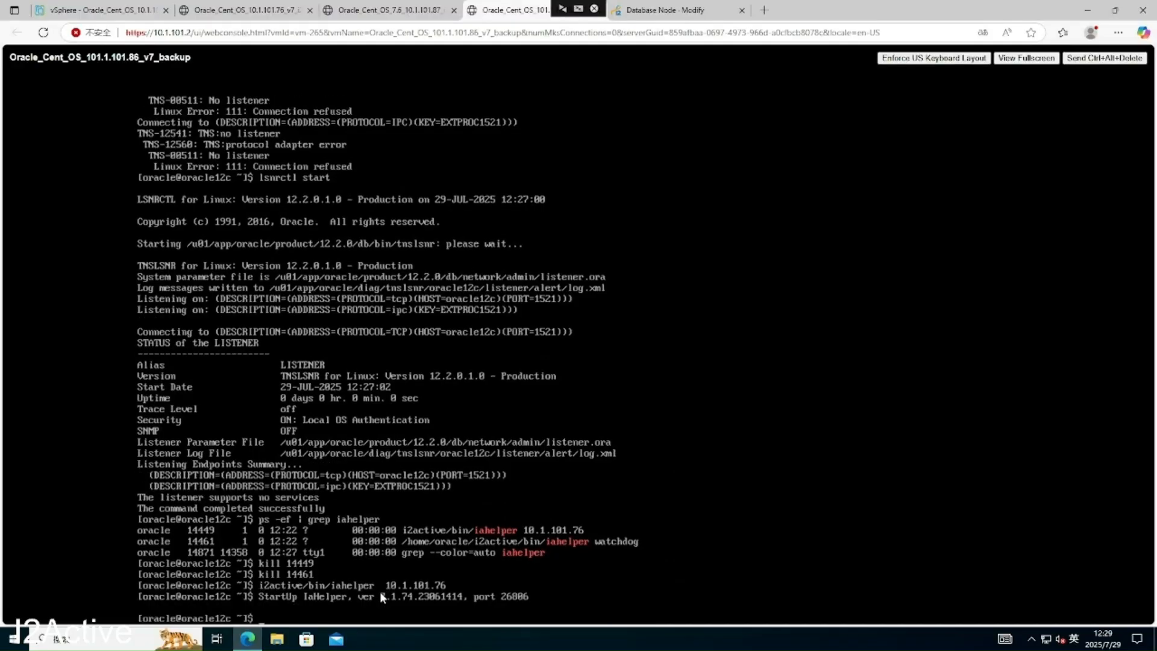
left_click(673, 11)
- Link-test and submit 86_oracle_backup, then refresh until its status shows NORMAL
left_click(297, 593)
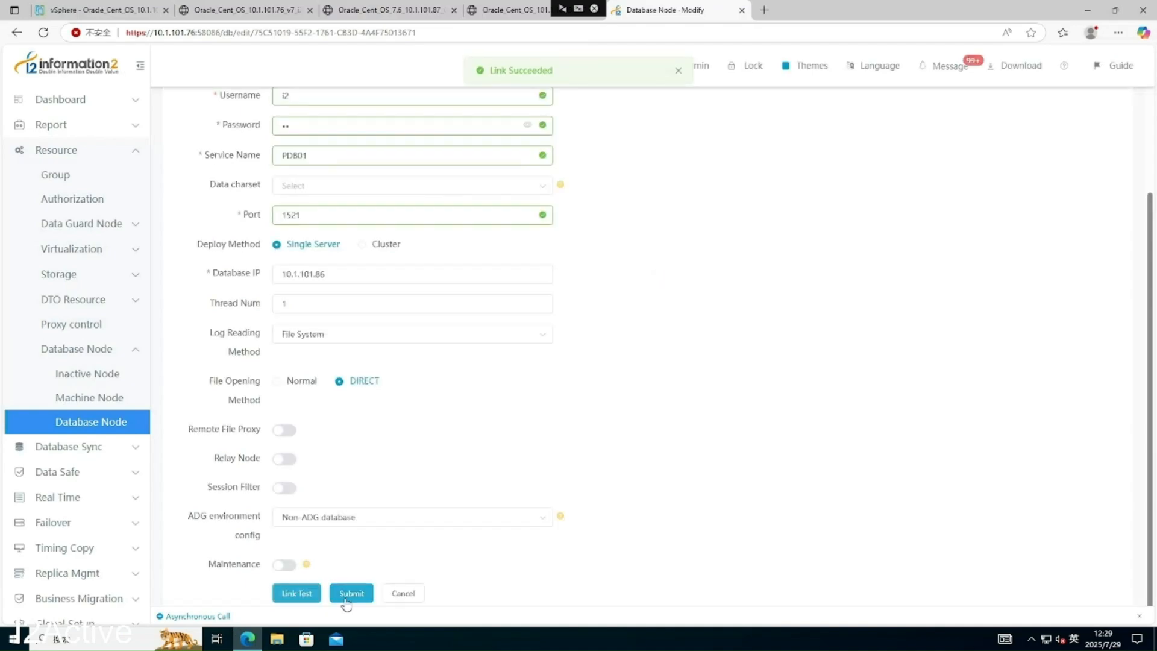
left_click(351, 594)
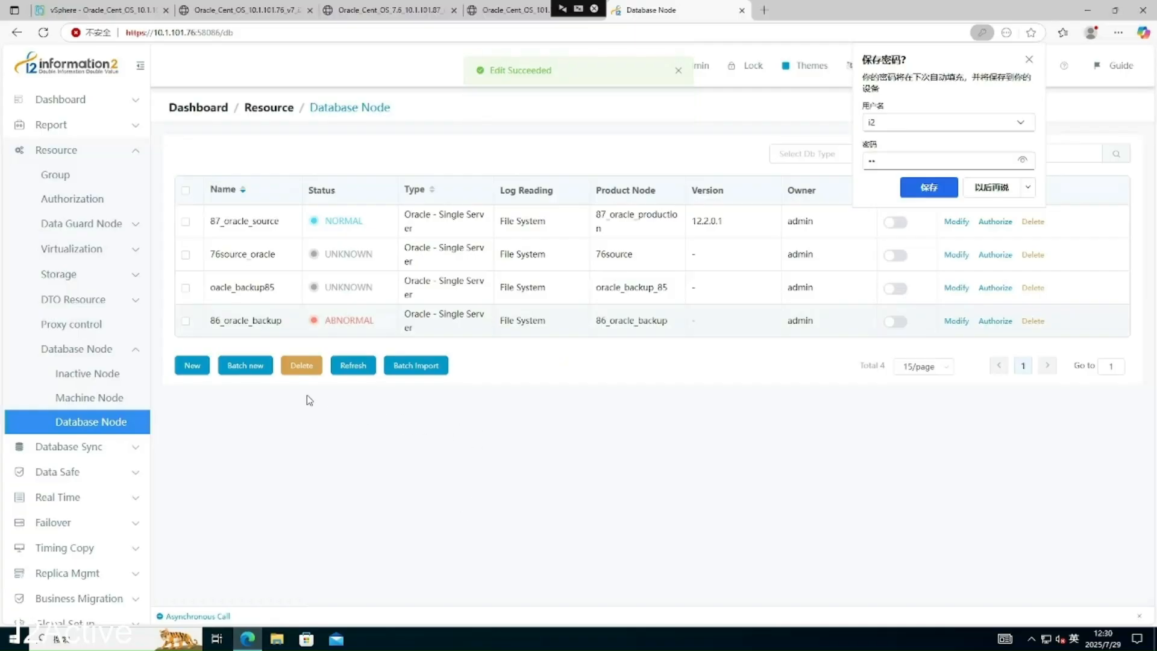
left_click(356, 367)
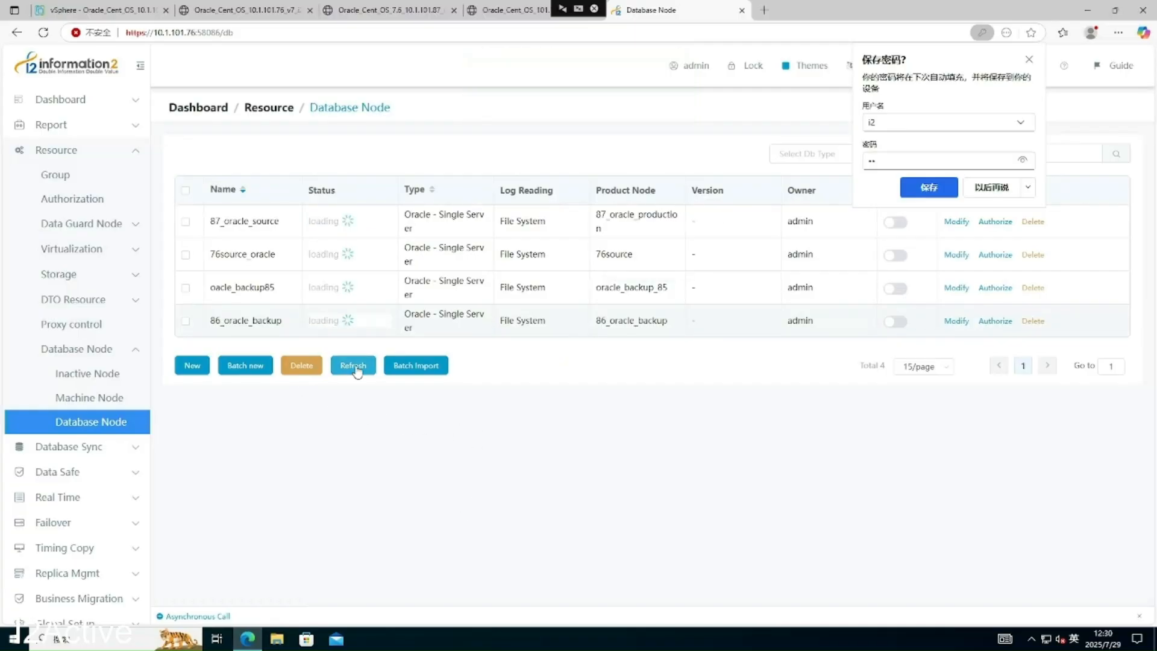
left_click(355, 367)
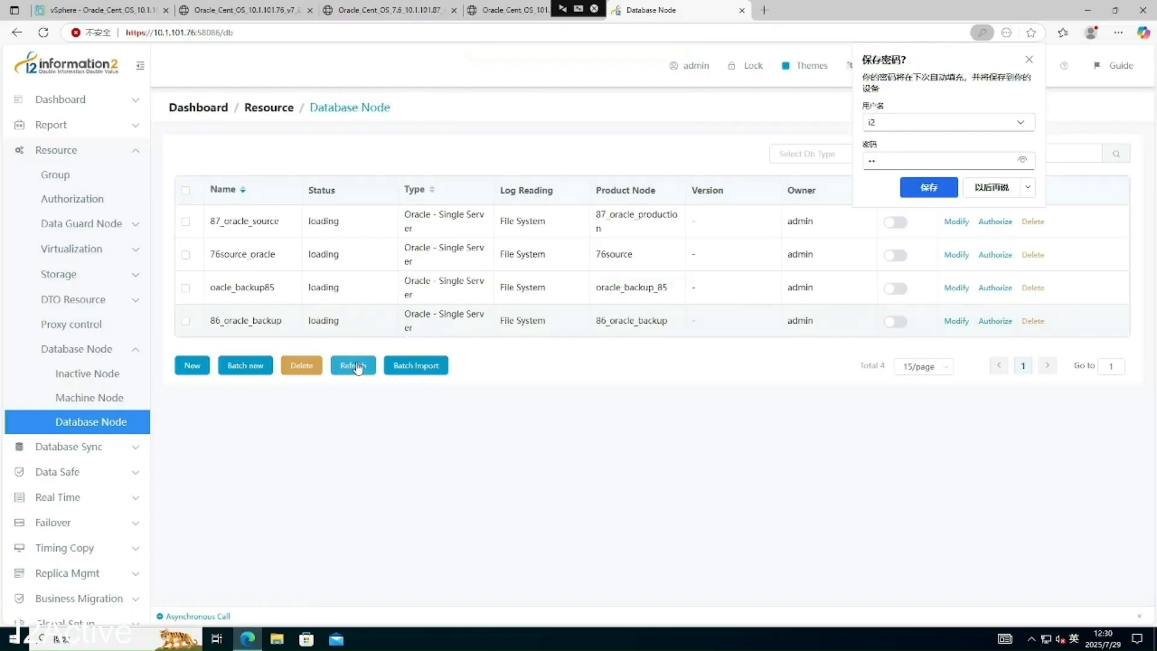
left_click_drag(218, 323, 252, 322)
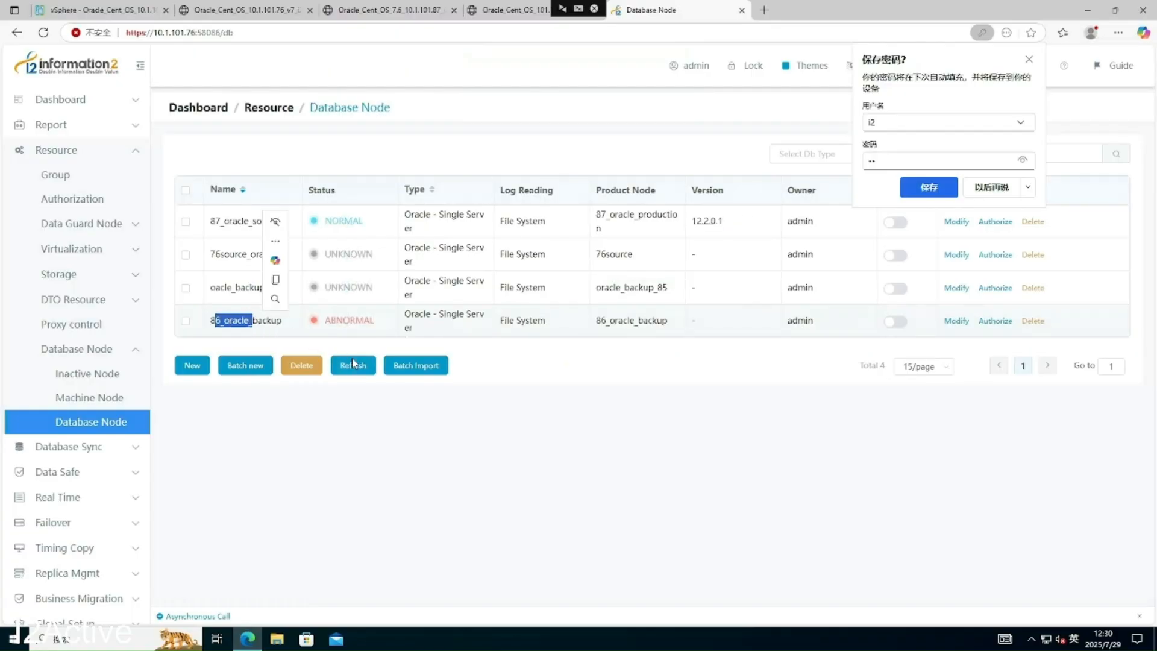
left_click(359, 365)
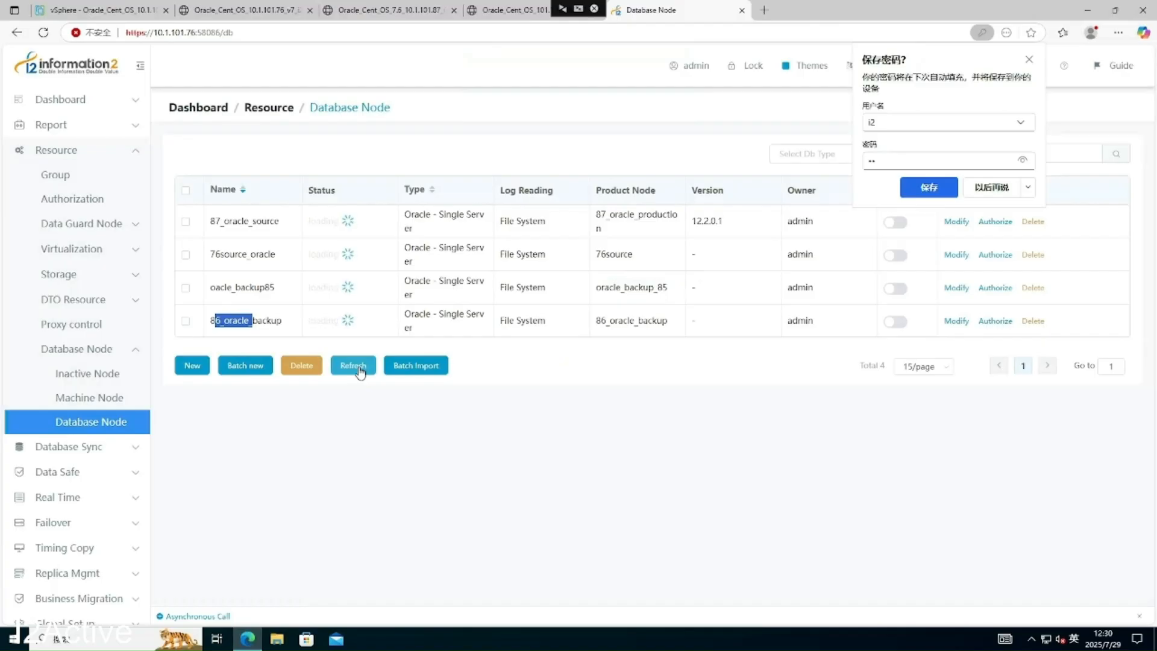
left_click(360, 369)
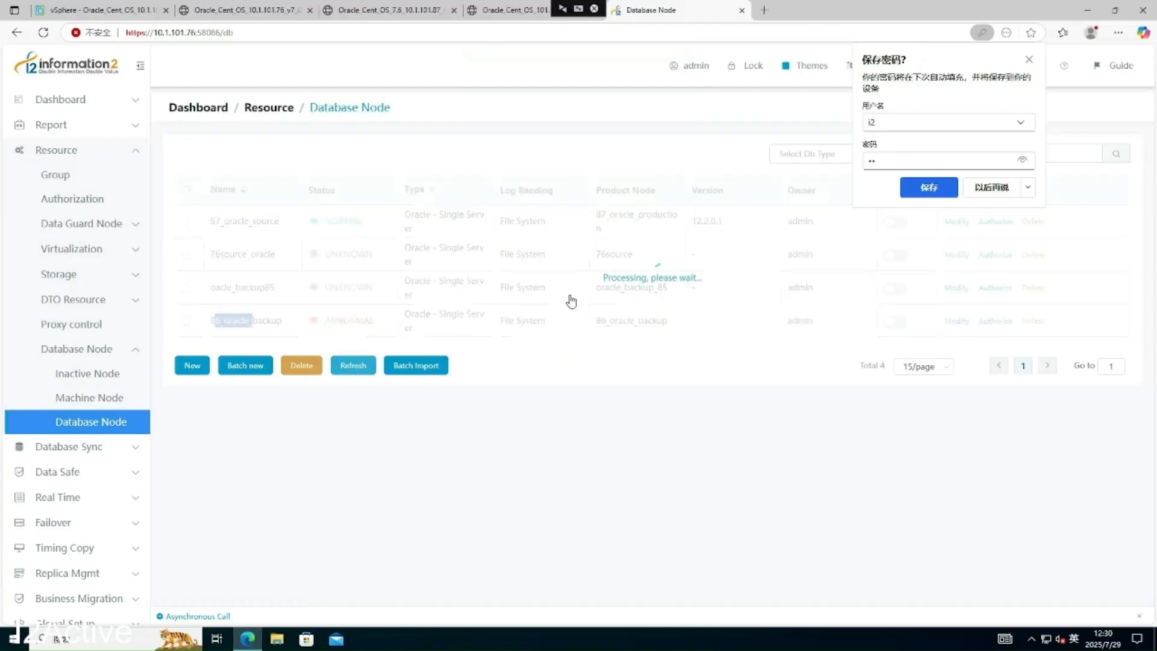
left_click(991, 188)
left_click(348, 368)
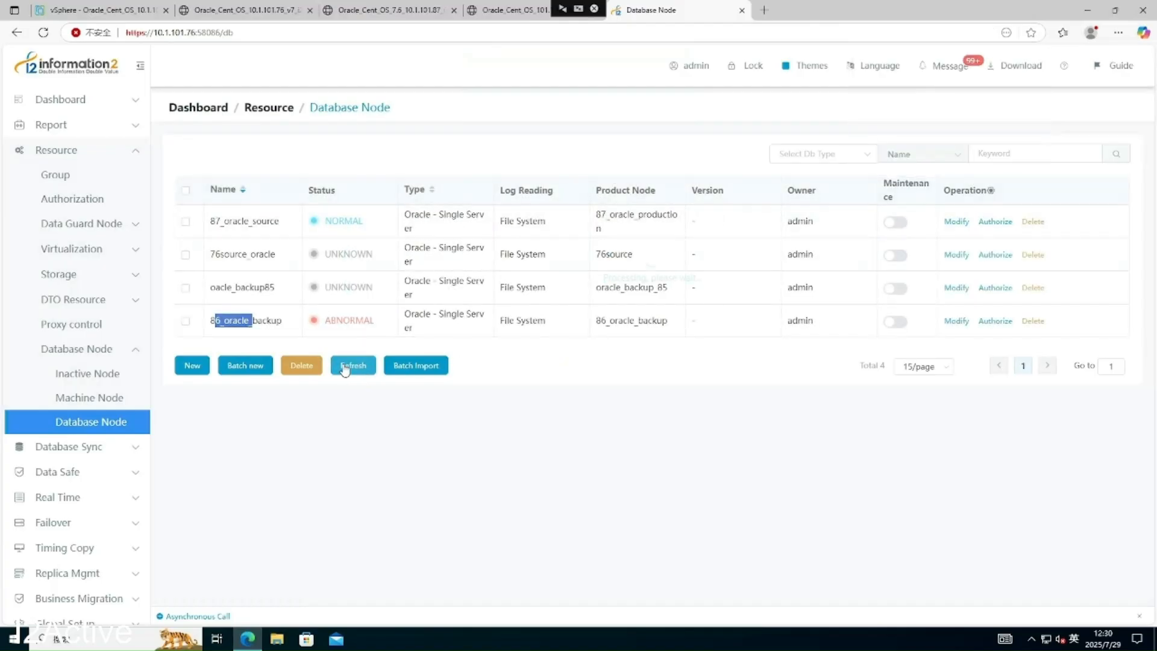
left_click(348, 368)
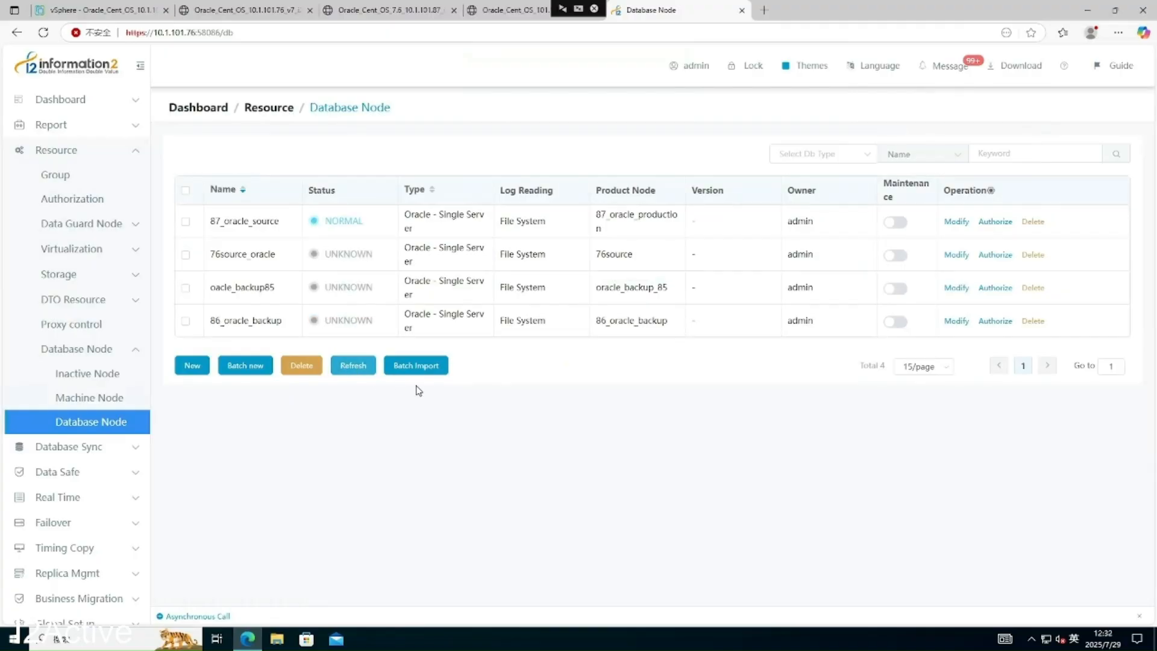
left_click(366, 372)
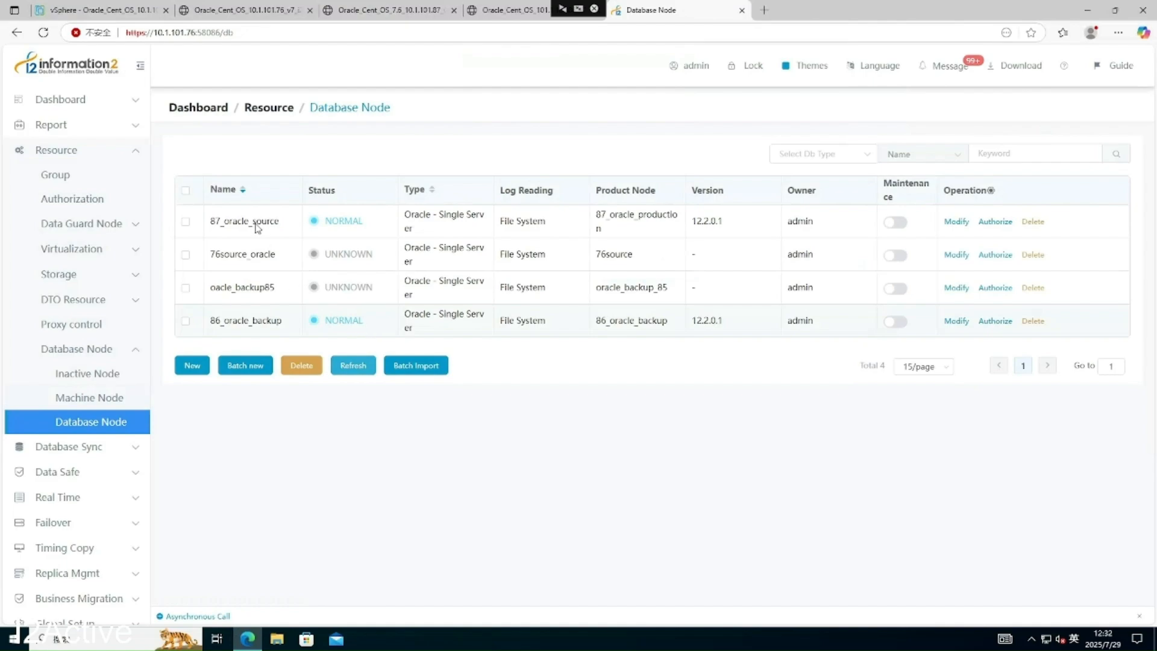
- Point out the 87_oracle_source and 86_oracle_backup node names in the list
left_click_drag(216, 221, 281, 221)
left_click(289, 235)
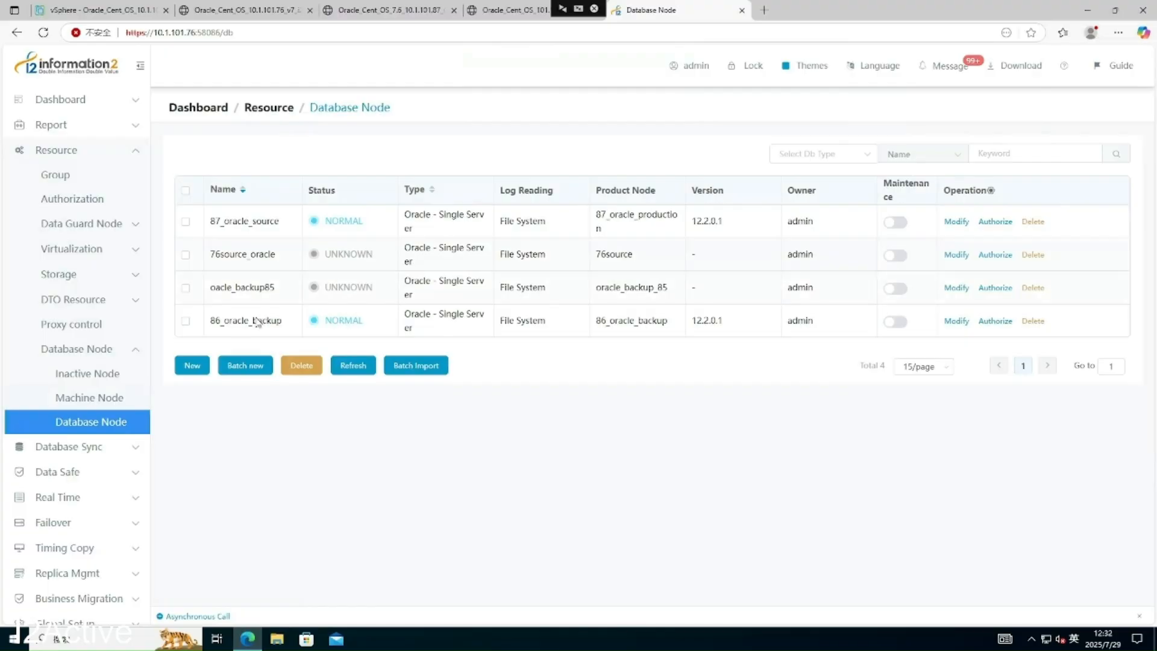
left_click_drag(221, 320, 302, 328)
left_click(306, 328)
- Under Database Sync > Oracle > Replication, create a new rule and select its Name field
left_click(119, 451)
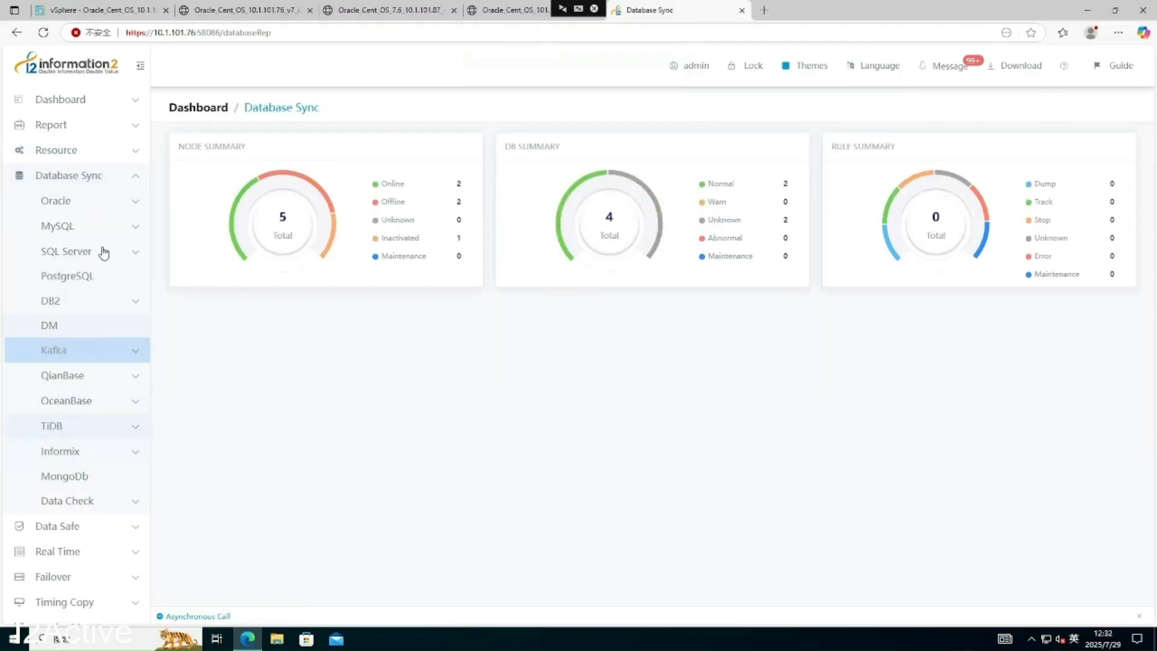
left_click(101, 209)
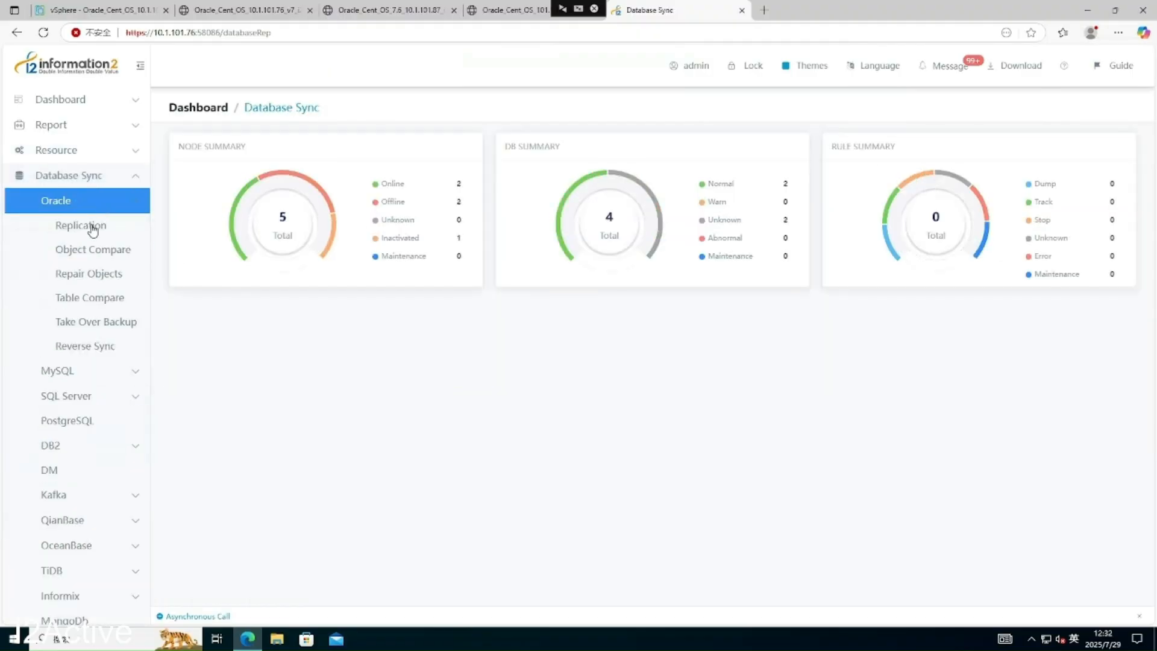
left_click(91, 229)
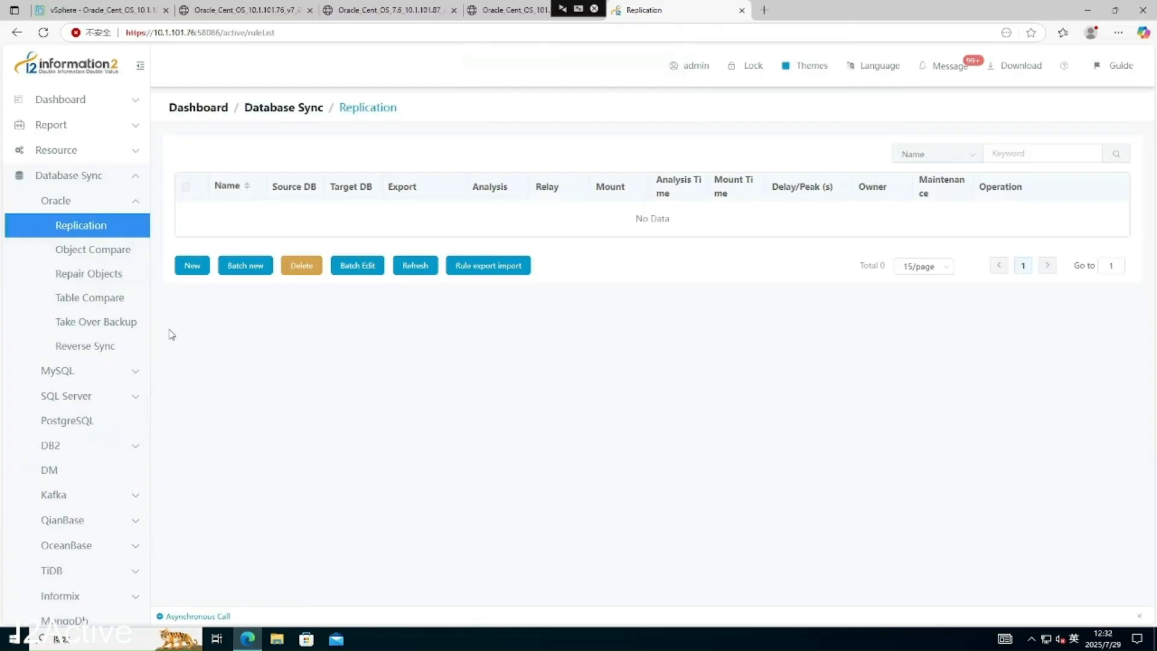
left_click(192, 267)
left_click(432, 222)
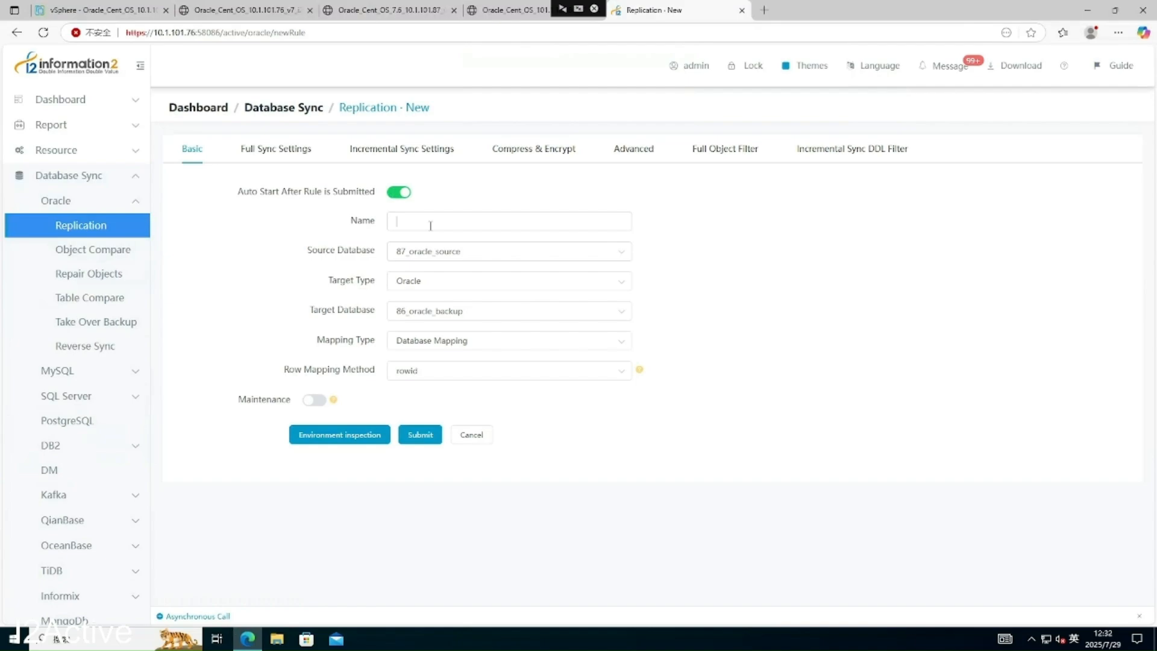
- Name the rule sync_87_86 and set Mapping Type to Non integer library mapping
type("sync_87_86")
left_click_drag(318, 345, 366, 345)
left_click(434, 342)
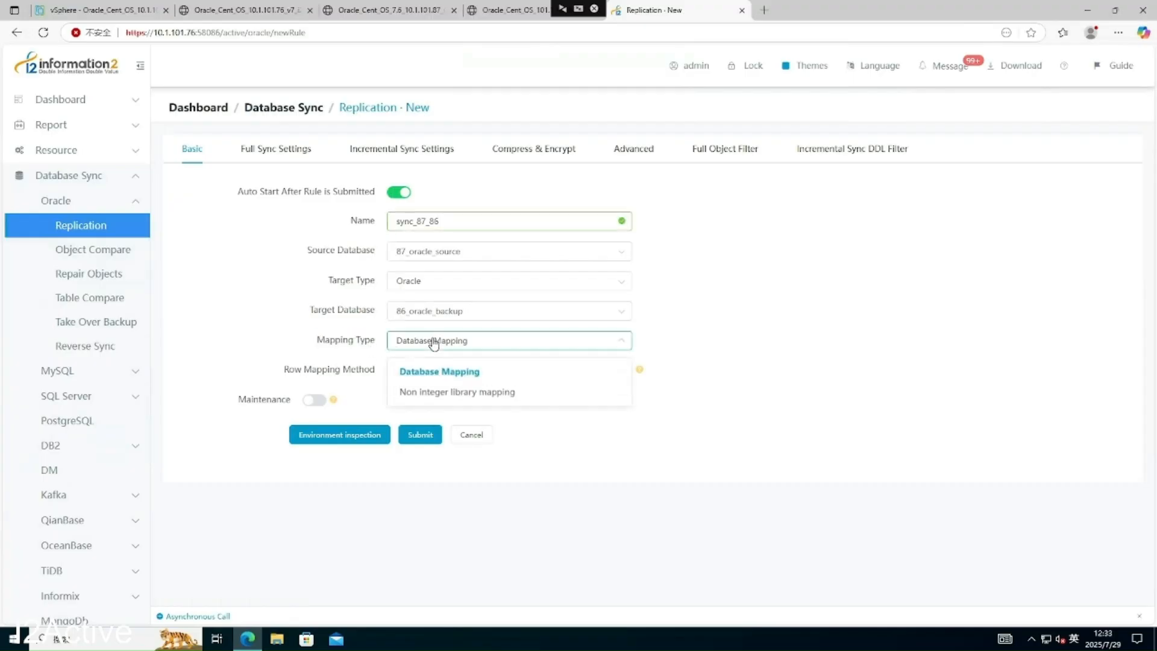
left_click(471, 399)
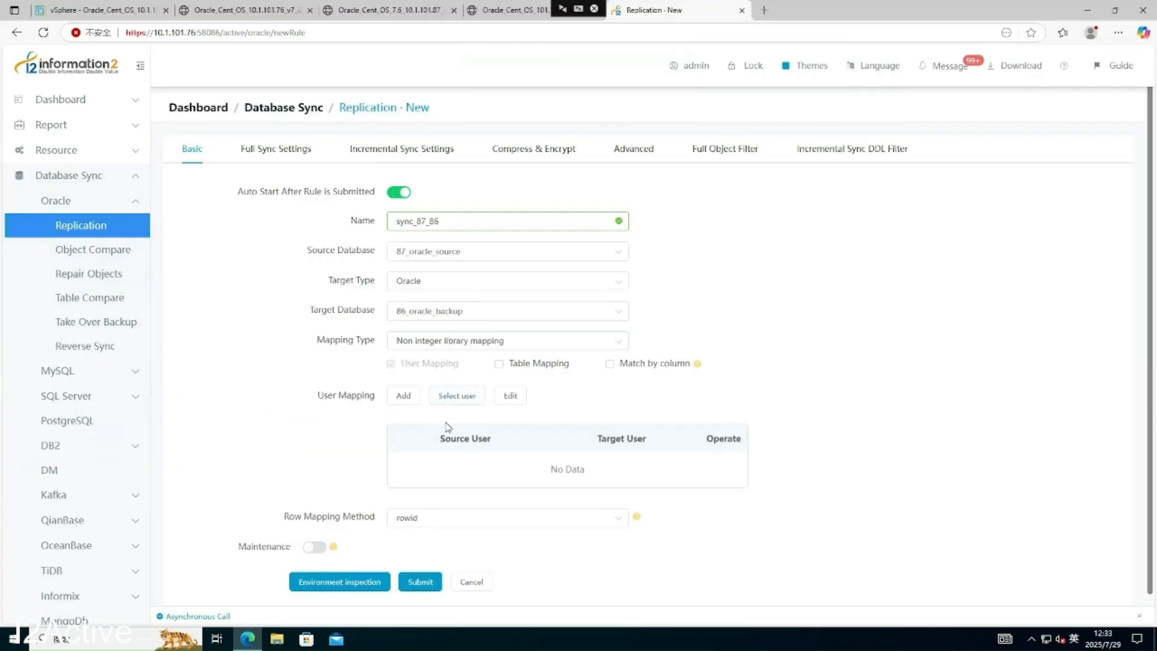
- Add a user mapping from source I2 to target I2 and run Environment inspection
left_click(404, 396)
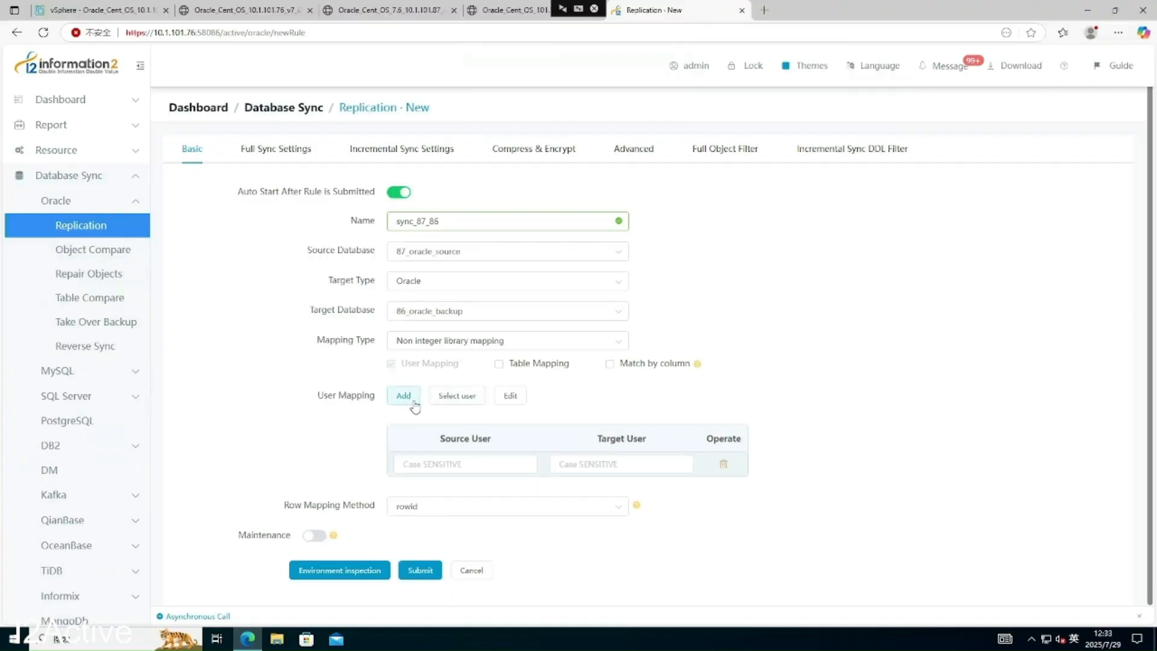
left_click(459, 463)
type("I2")
left_click(598, 464)
type("I2")
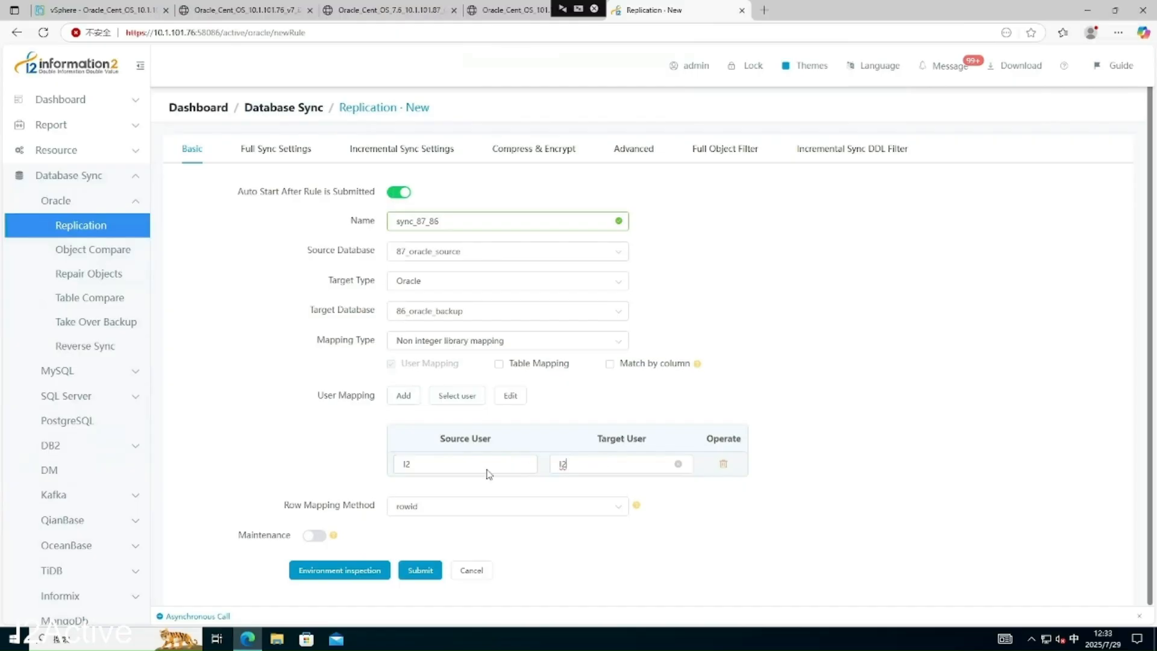
left_click(405, 465)
double_click(405, 466)
left_click(434, 484)
double_click(405, 464)
type("I2")
left_click(482, 442)
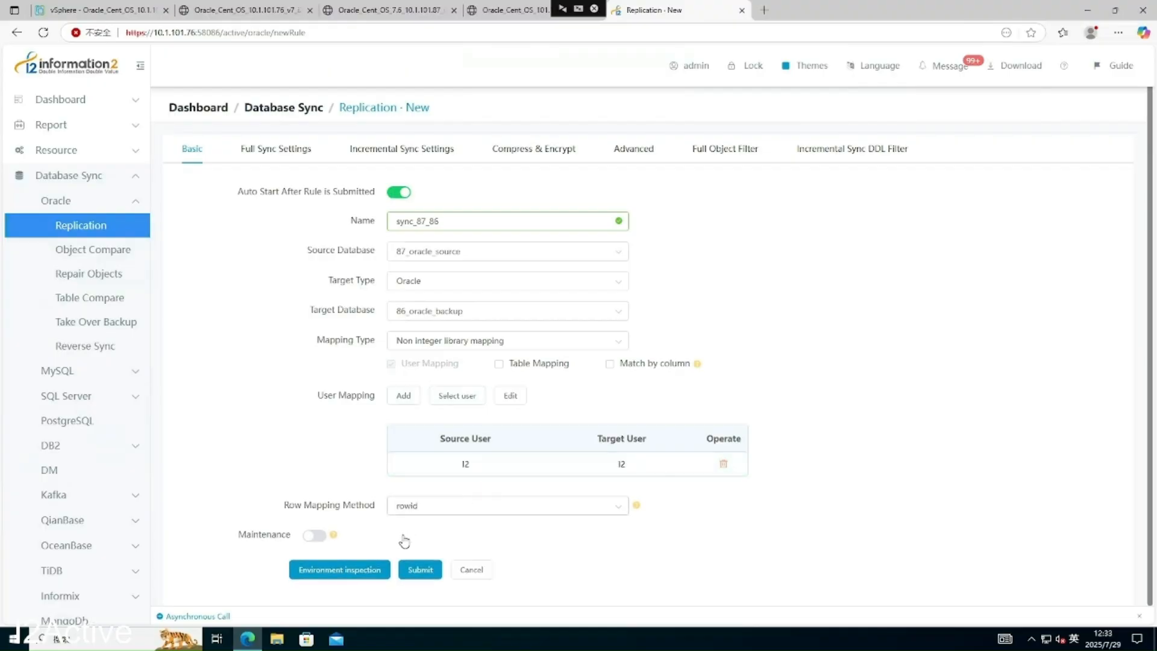
left_click(378, 569)
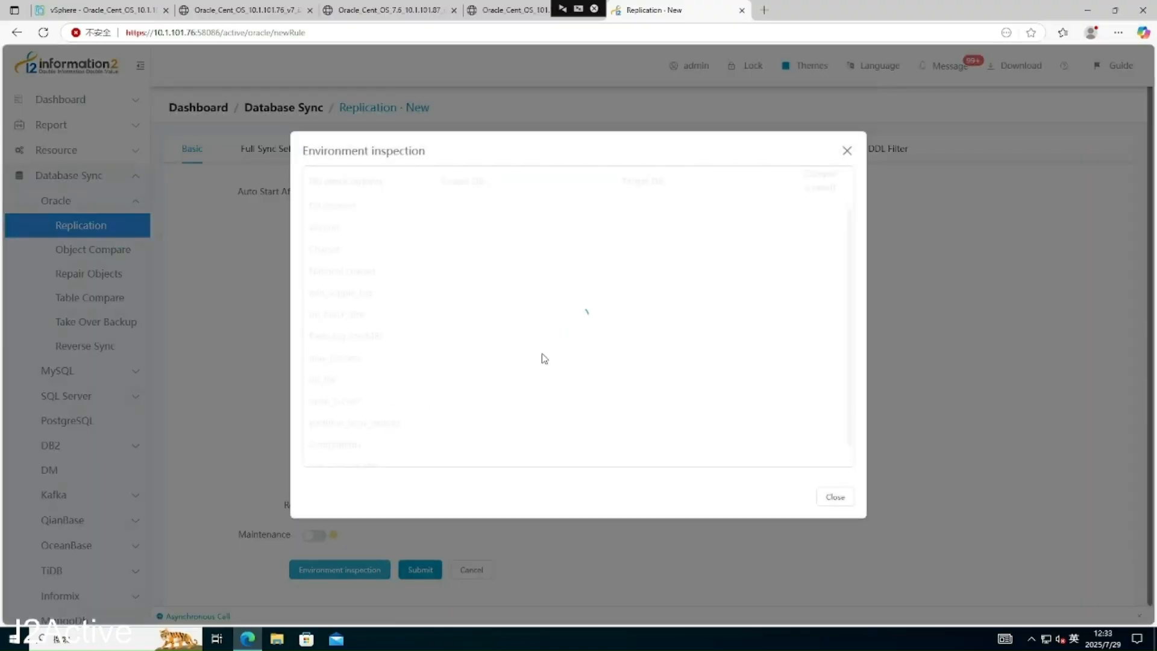
- Close the environment inspection results, all checks passed, and submit replication rule sync_87_86
scroll(583, 346, "down", 3)
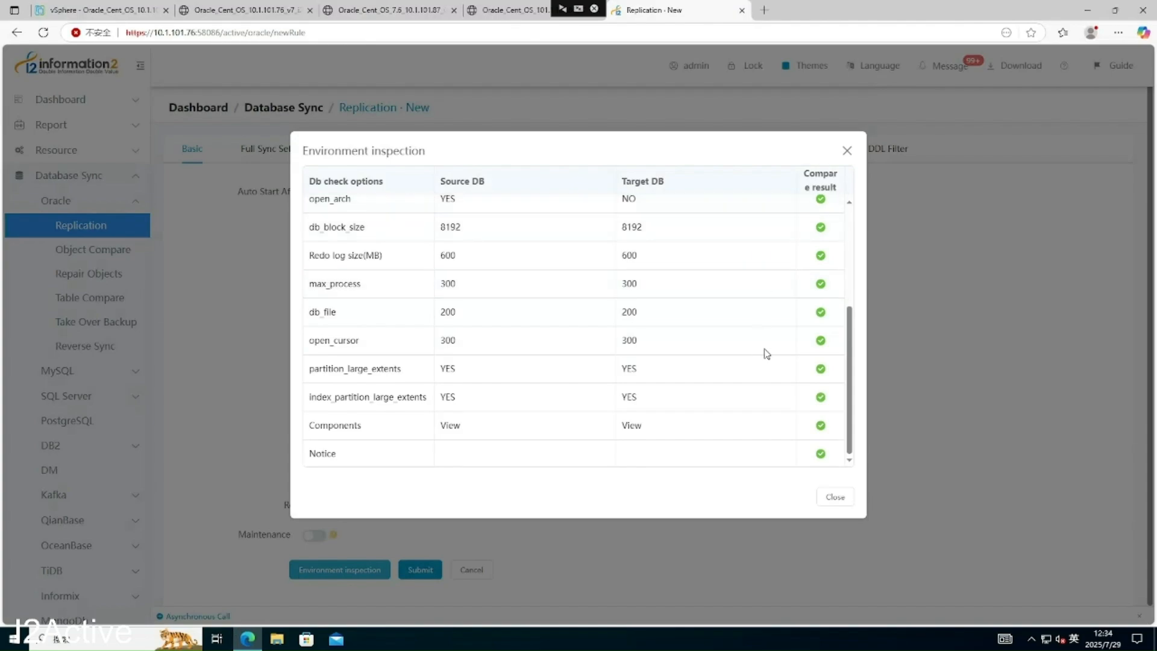
scroll(804, 344, "up", 3)
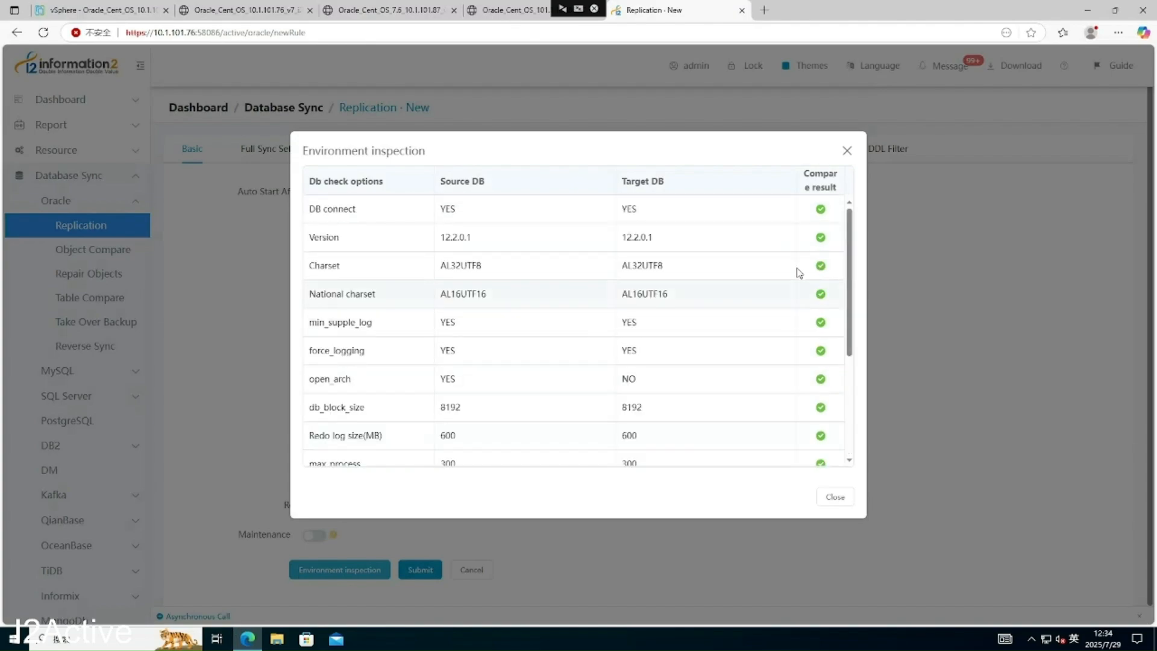
scroll(800, 343, "down", 3)
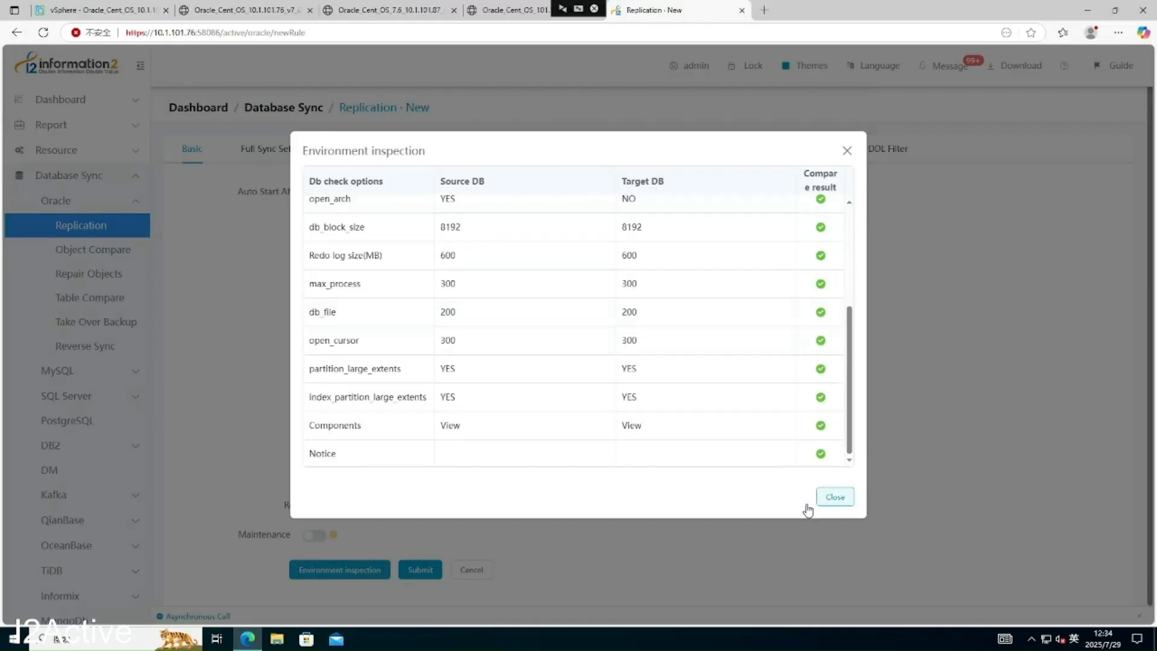
left_click(822, 500)
left_click(419, 567)
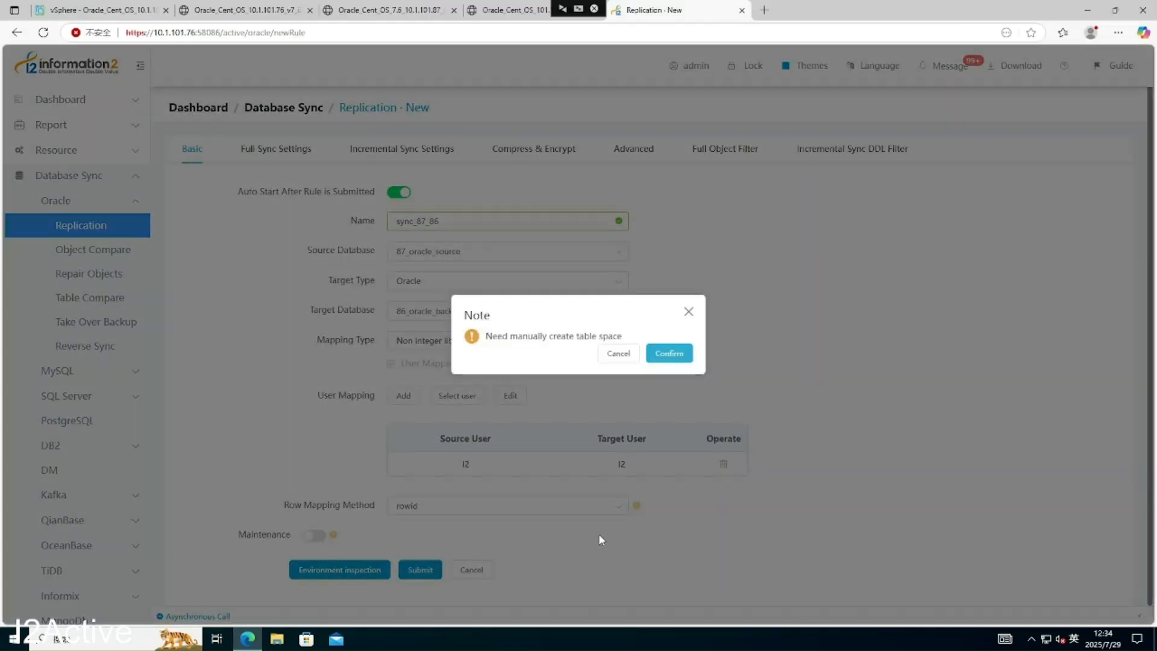
- Accept the manual table space note, then resume the new sync_87_86 rule
left_click(685, 357)
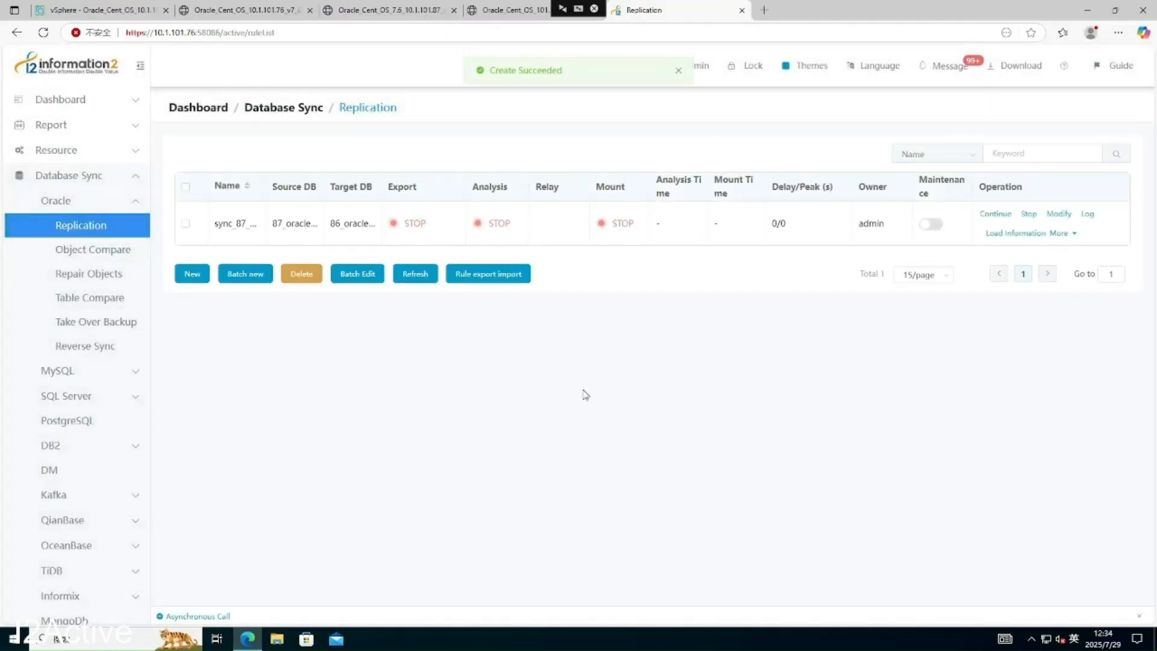
left_click(996, 215)
left_click(657, 360)
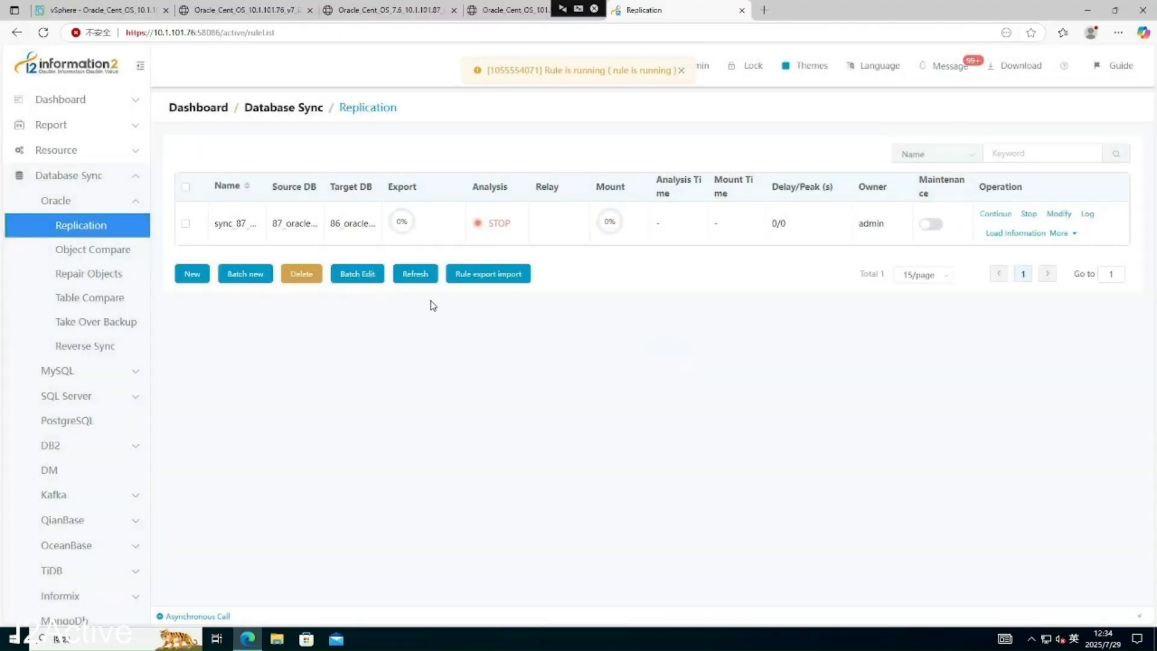
- Refresh the rule status until export finishes, then open the 10.1.101.87 source VM console
left_click(415, 279)
left_click(421, 284)
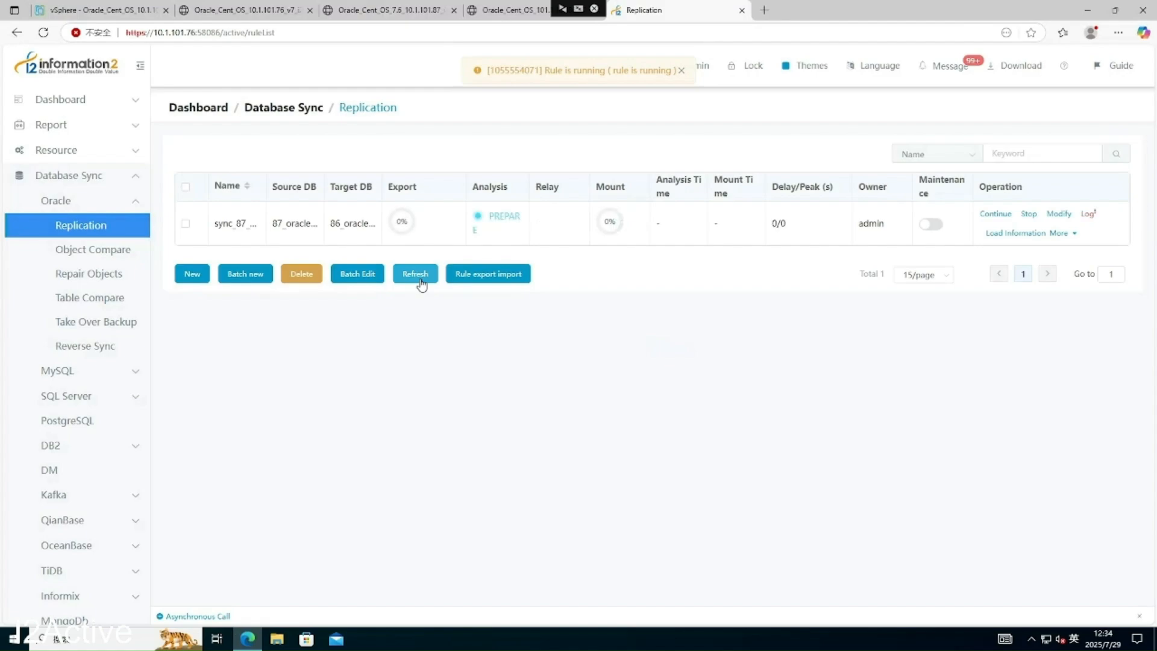
left_click(421, 285)
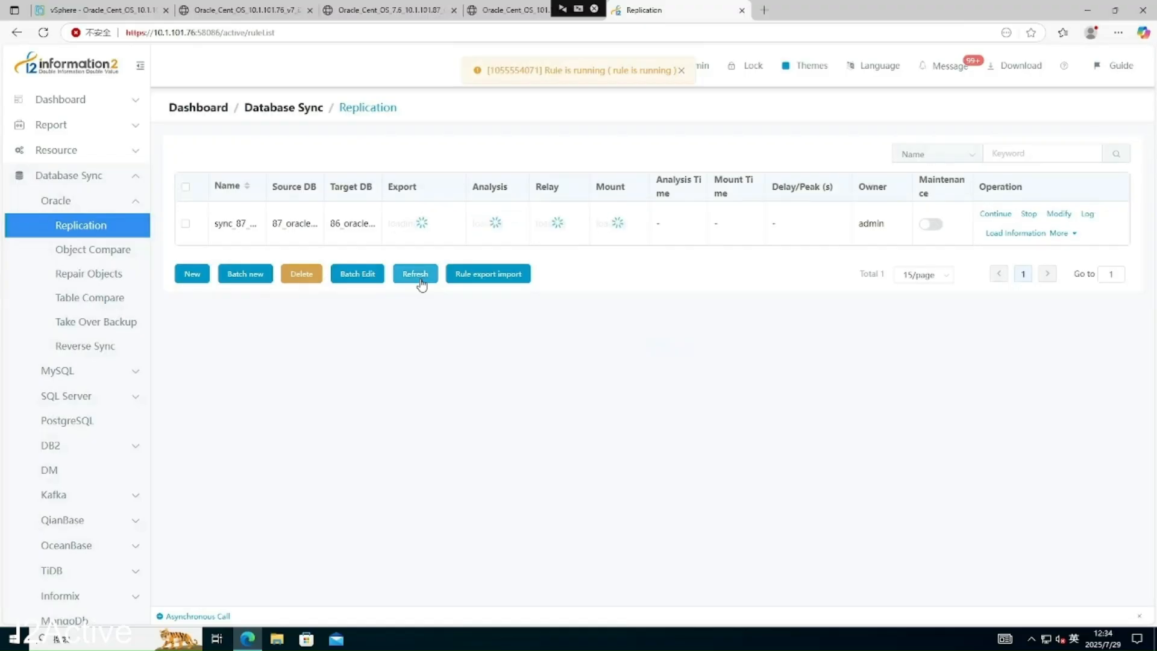
left_click(421, 285)
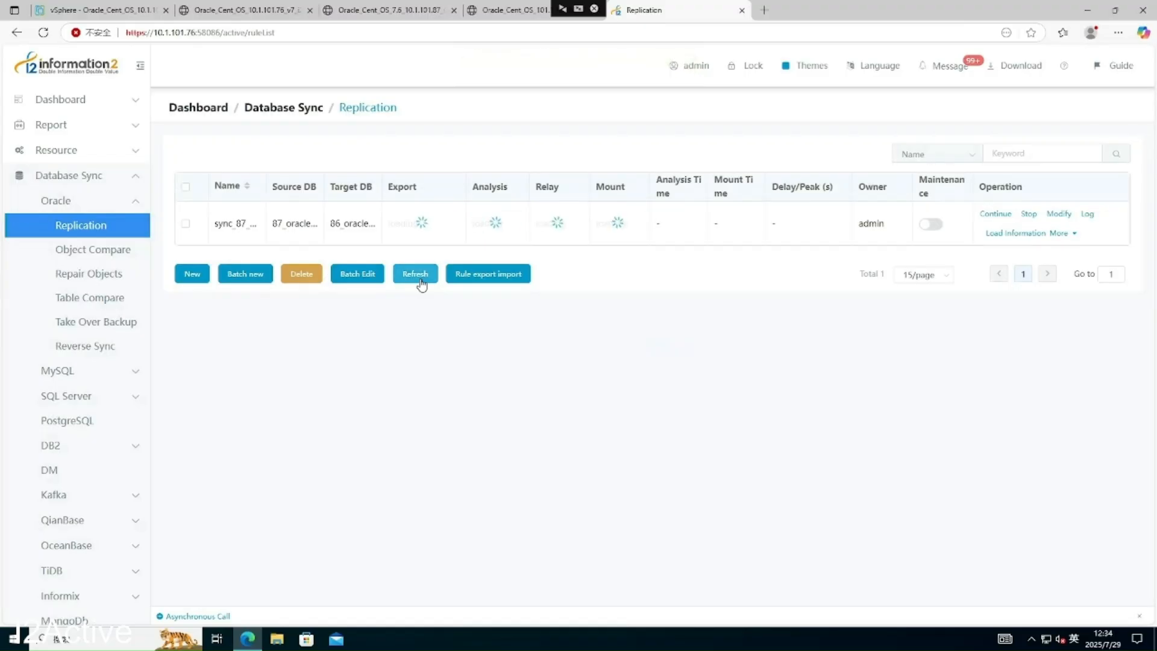
left_click(421, 285)
left_click(421, 283)
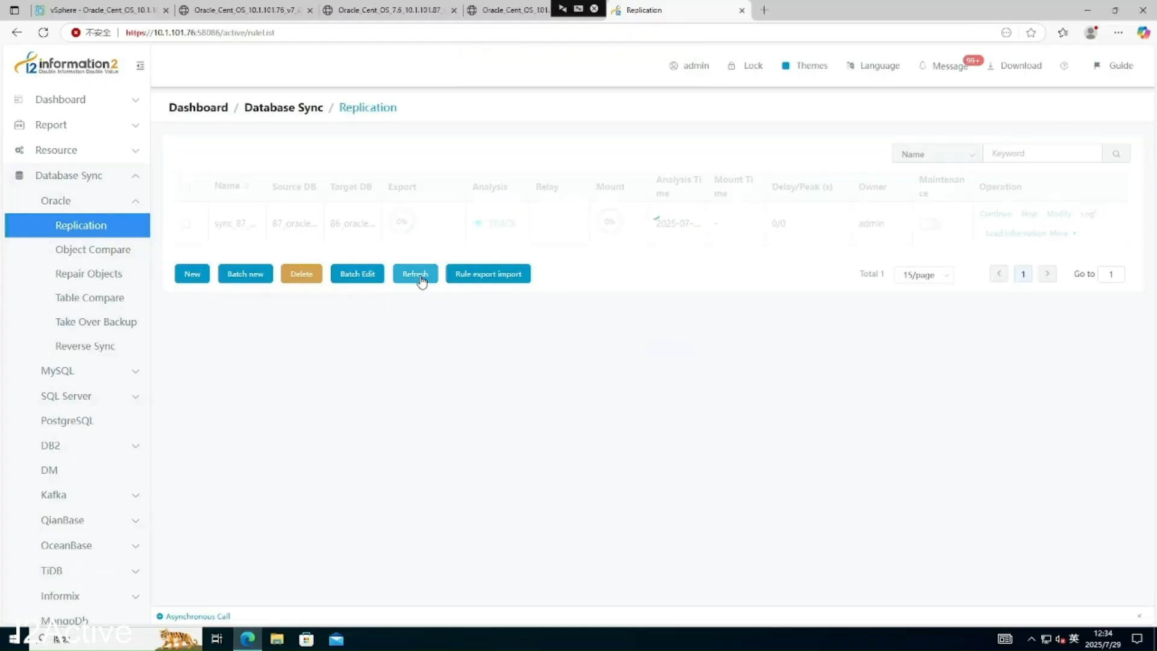
left_click(422, 276)
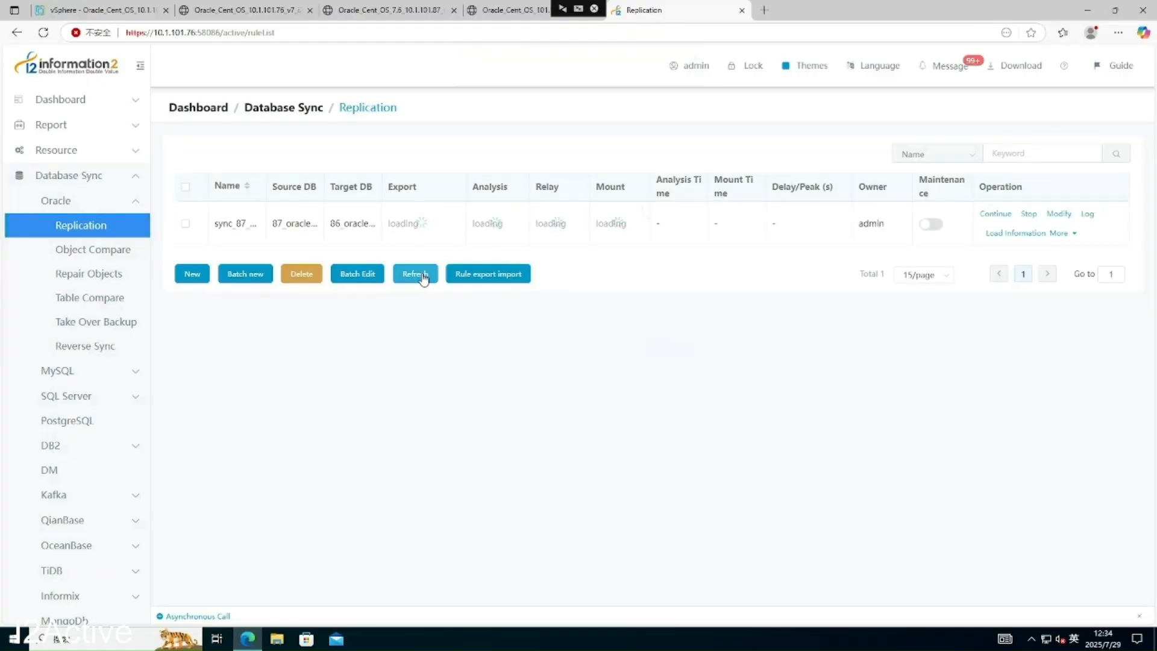
left_click(423, 276)
left_click(422, 276)
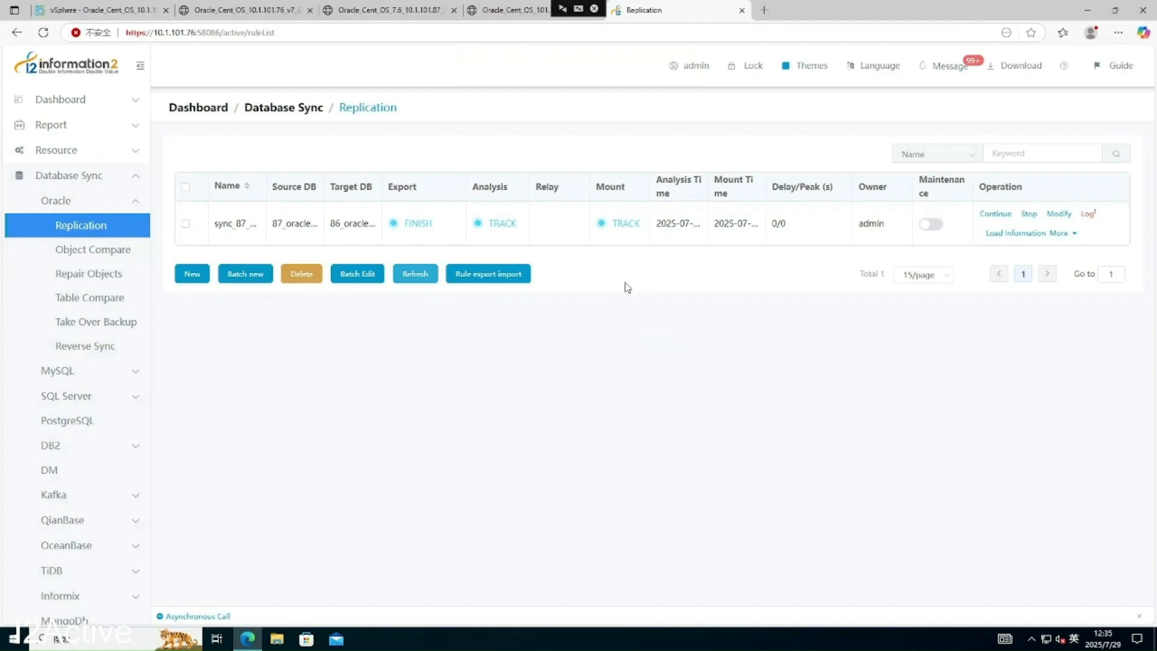
left_click(266, 12)
left_click(414, 14)
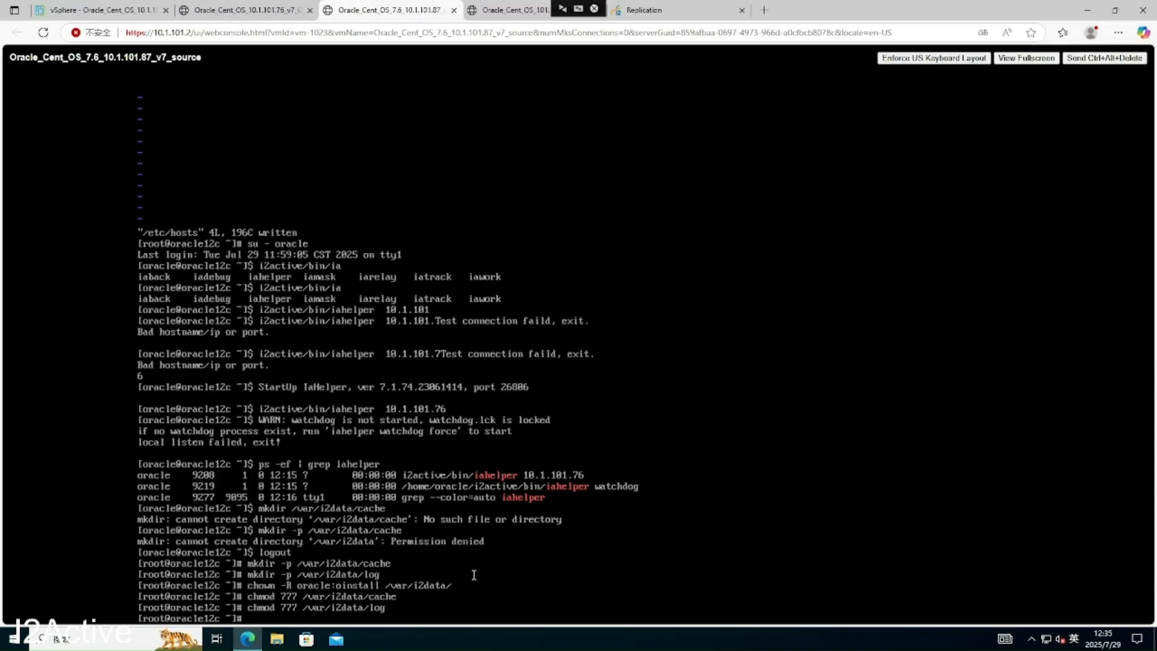
left_click(507, 13)
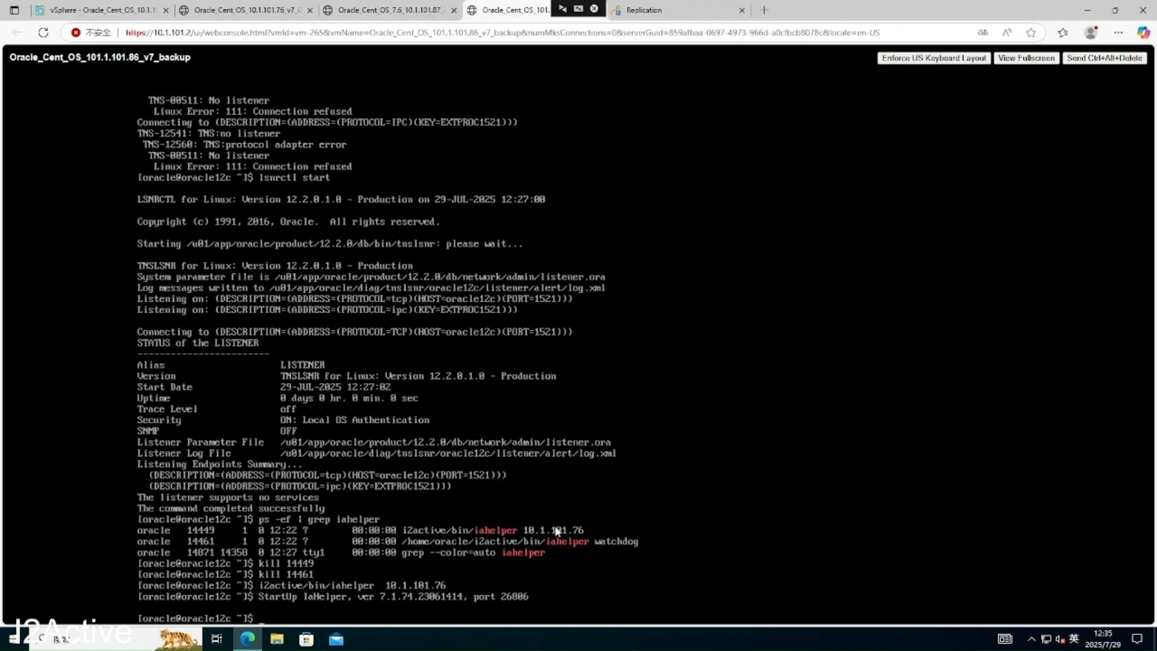
left_click(408, 16)
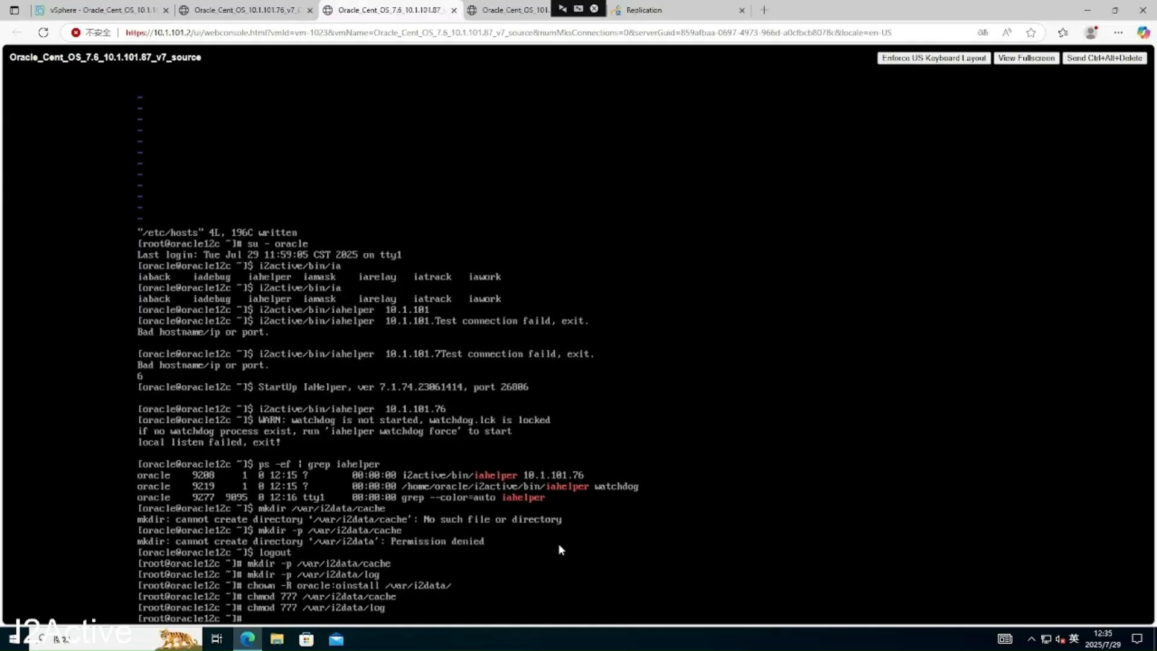
- Switch to the oracle user and start SQL*Plus as sysdba
type("su - oracle")
key("Return")
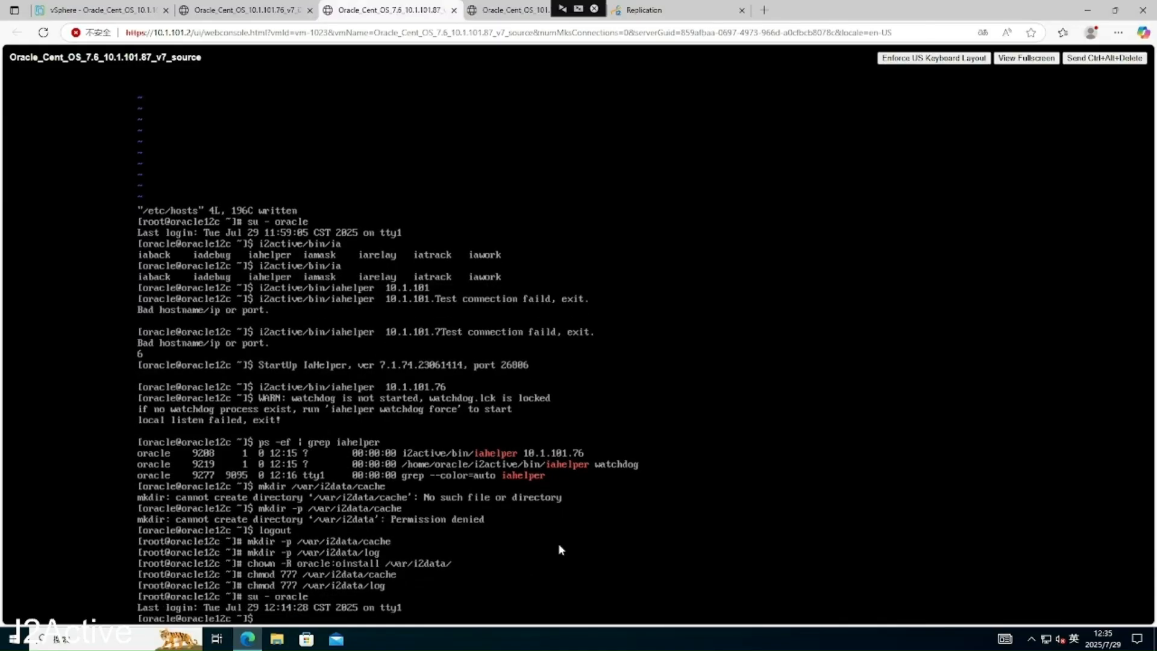
type("sqlplus / as sysdba")
key("Return")
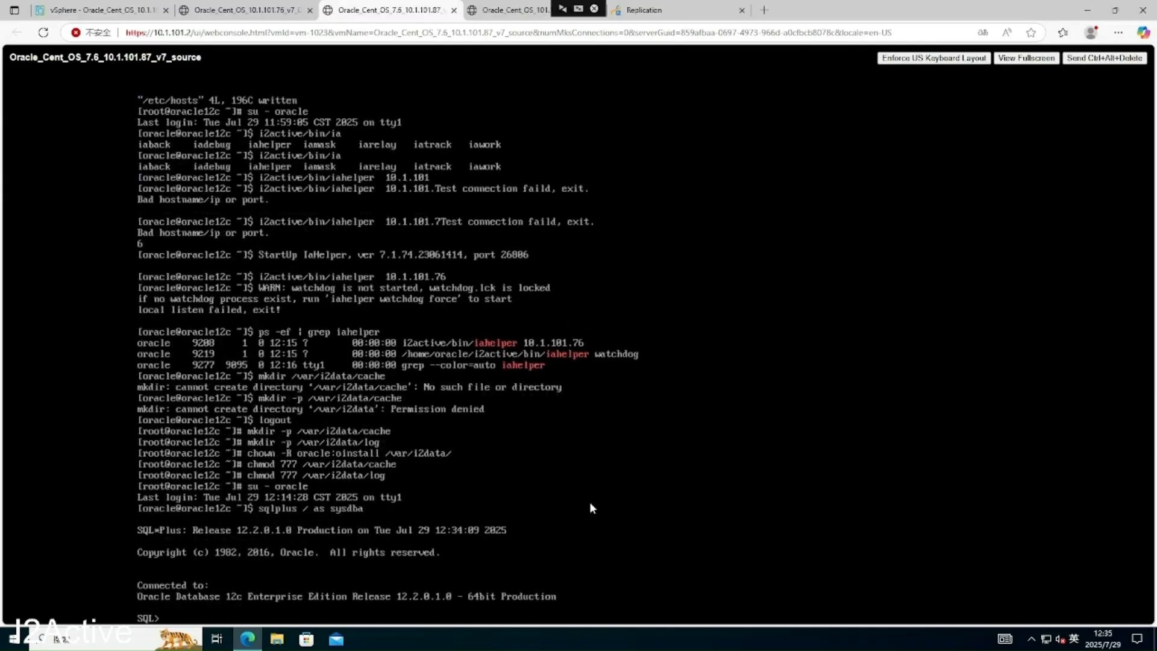
- Switch the SQL*Plus session to the PDB01 container
type("alter session set container = PDB01;")
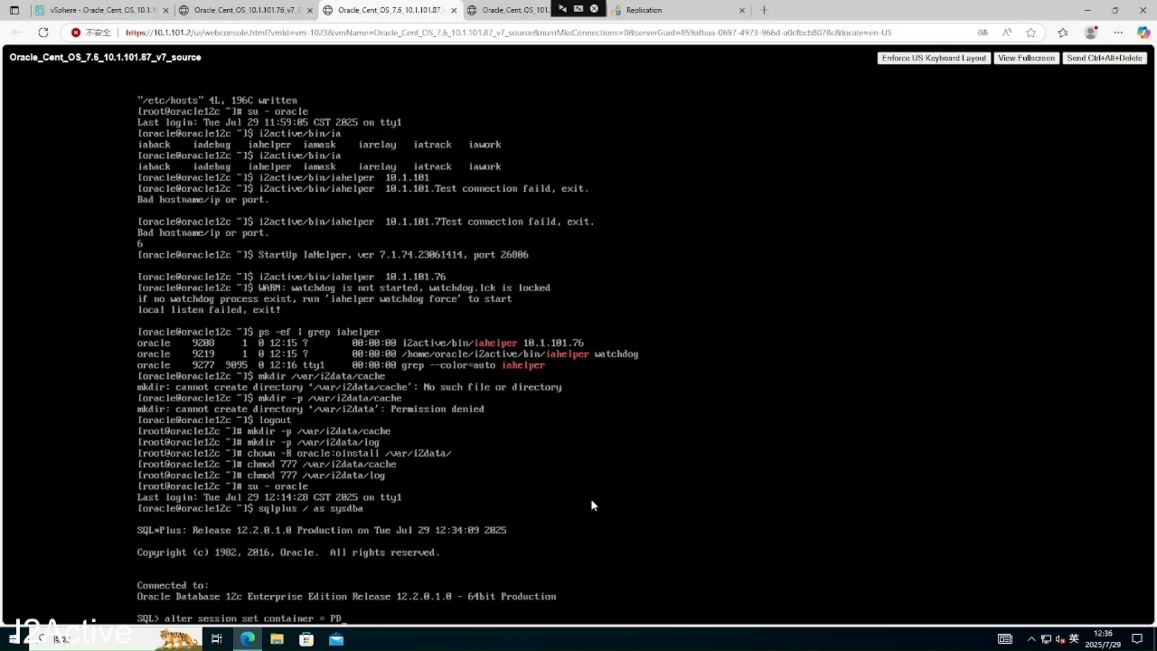
key("Return")
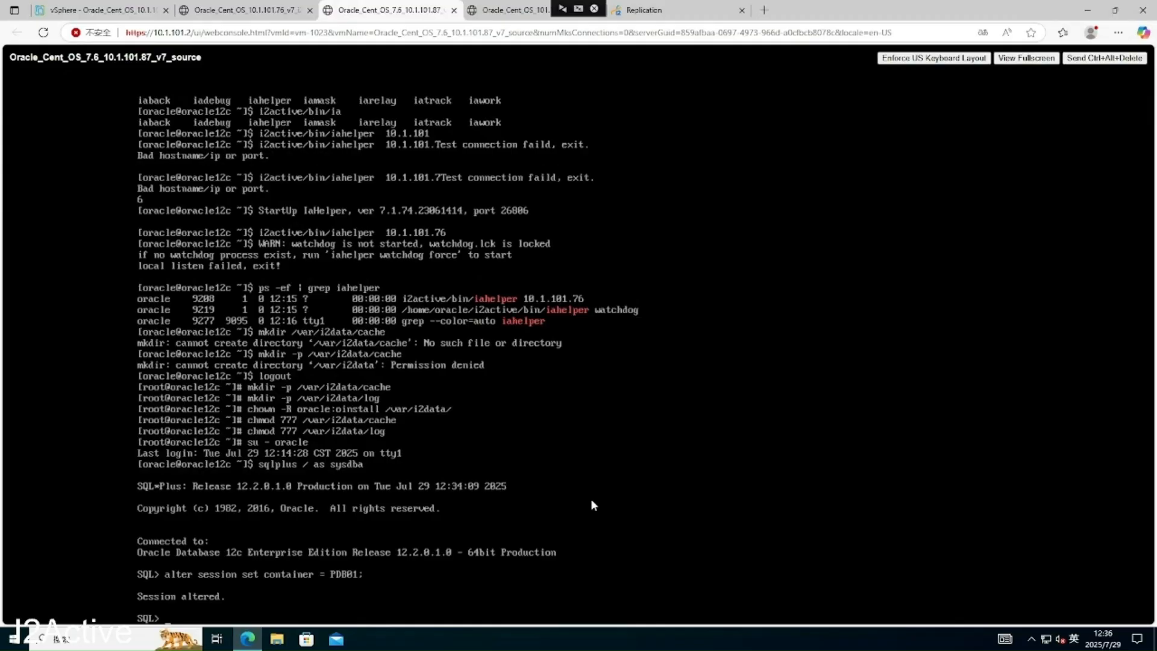
- Create table i2.TB1 with id number(10) primary key, name varchar2(100) not null, price number(8,2)
type("create table i2.TB1")
type("id number()")
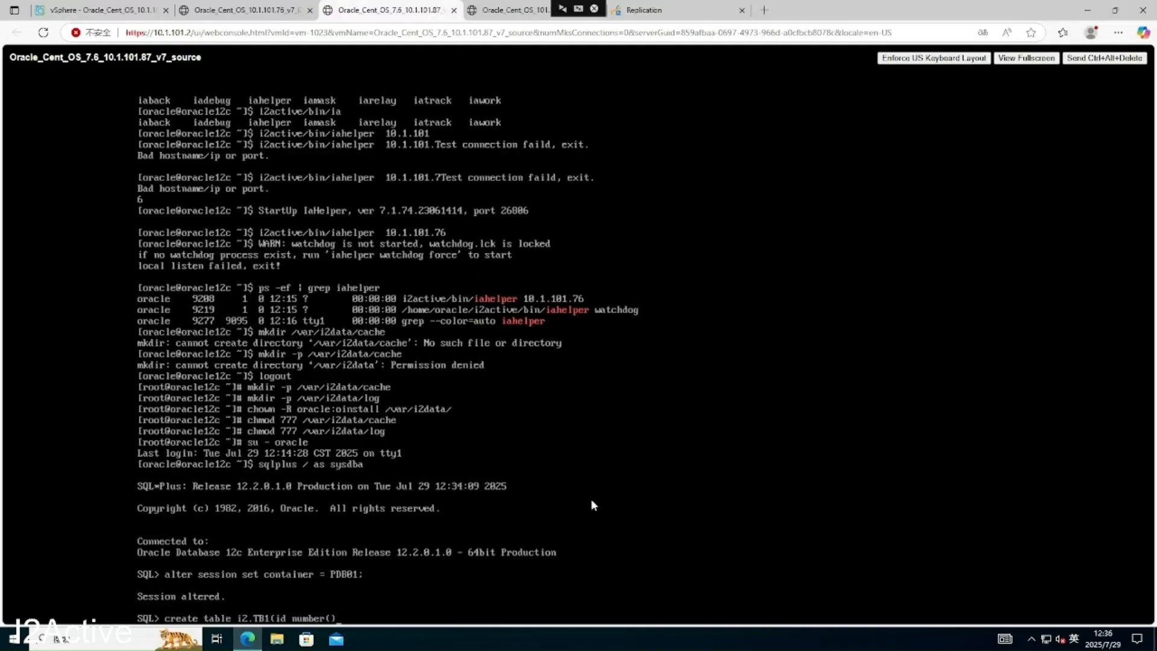
key("Left")
key("BackSpace")
key("BackSpace")
key("BackSpace")
key("BackSpace")
key("BackSpace")
type("10)")
type("rimary key, name varch")
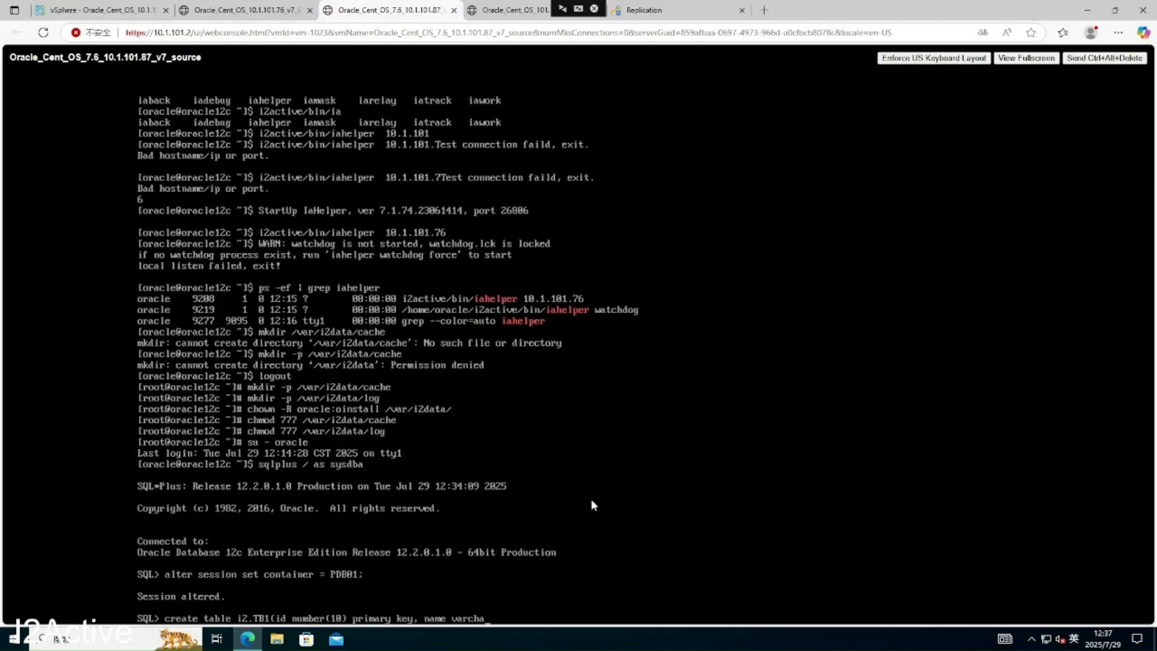
type("ar2(100) not null, price number")
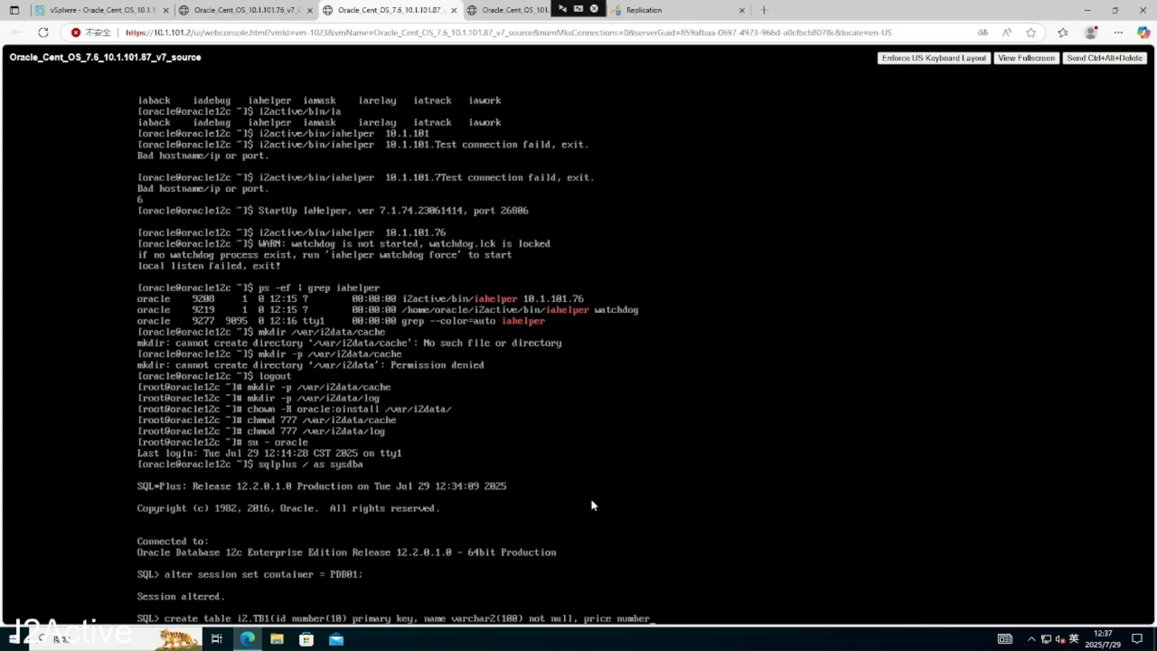
type("()")
key("Num_Lock")
key("Num_Lock")
key("BackSpace")
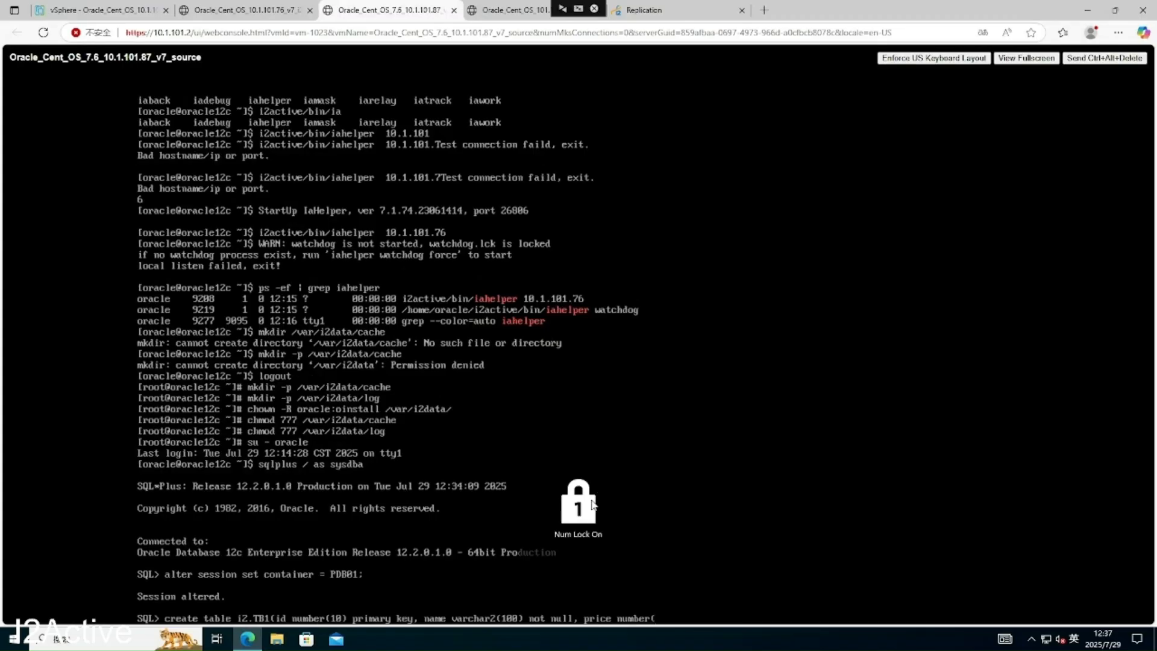
type("8,2)")
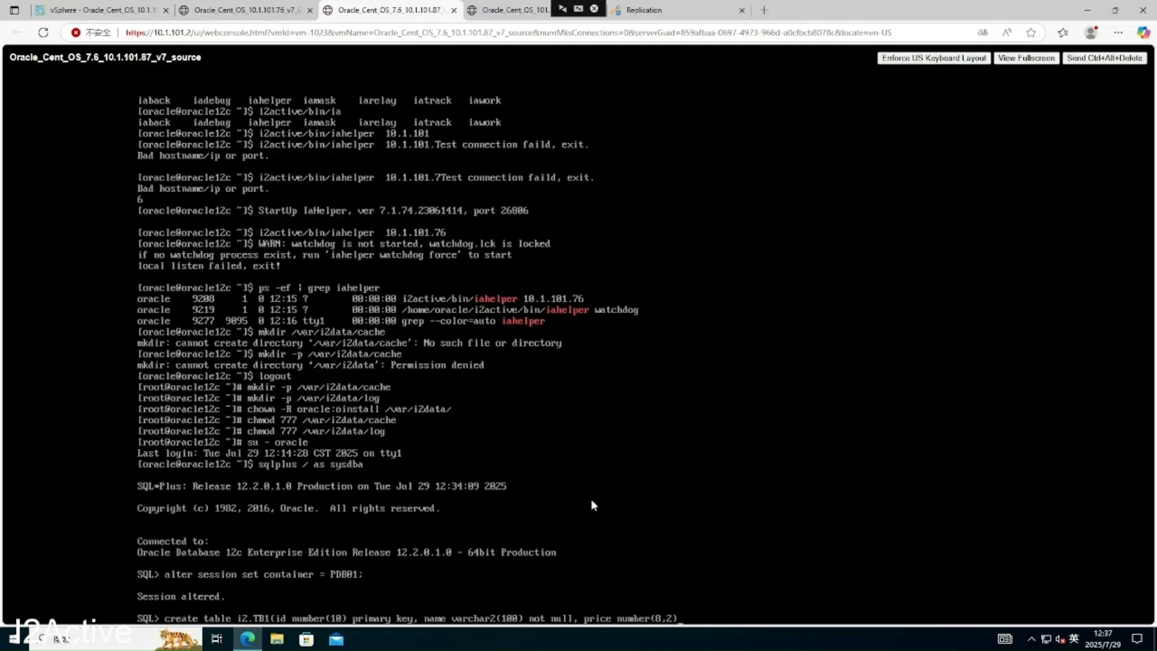
type(");")
key("Return")
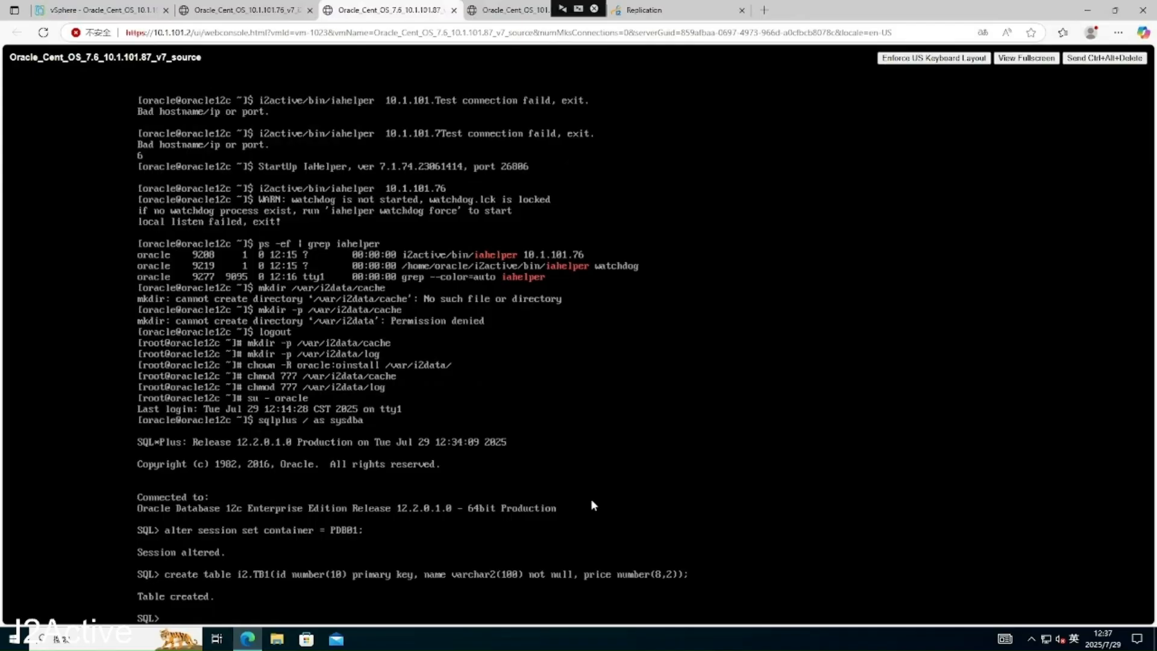
- Insert row (1, 'laptop', 6000) into i2.TB1, then switch to the backup VM's console
type("insert into i2.TB")
type("1(id, name, price")
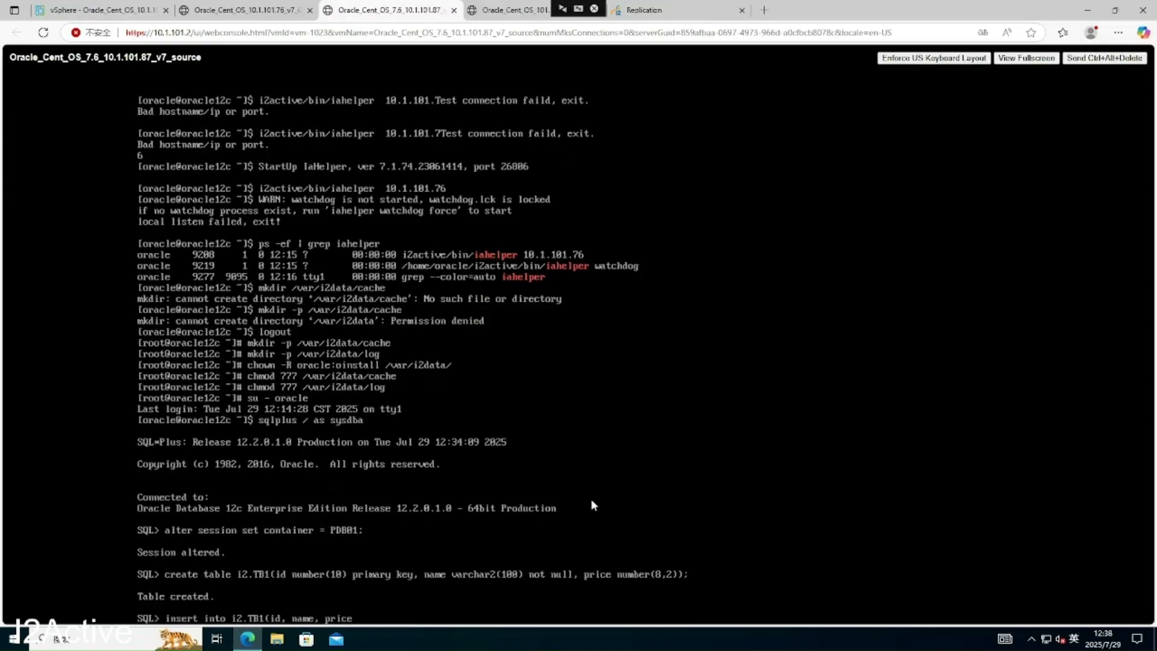
type(")")
type(" valus")
type("es")
type("()")
key("Left")
type("1")
key("BackSpace")
key("BackSpace")
key("BackSpace")
key("BackSpace")
key("BackSpace")
key("BackSpace")
type("1,'laptop")
type("',6000")
type(");")
key("Return")
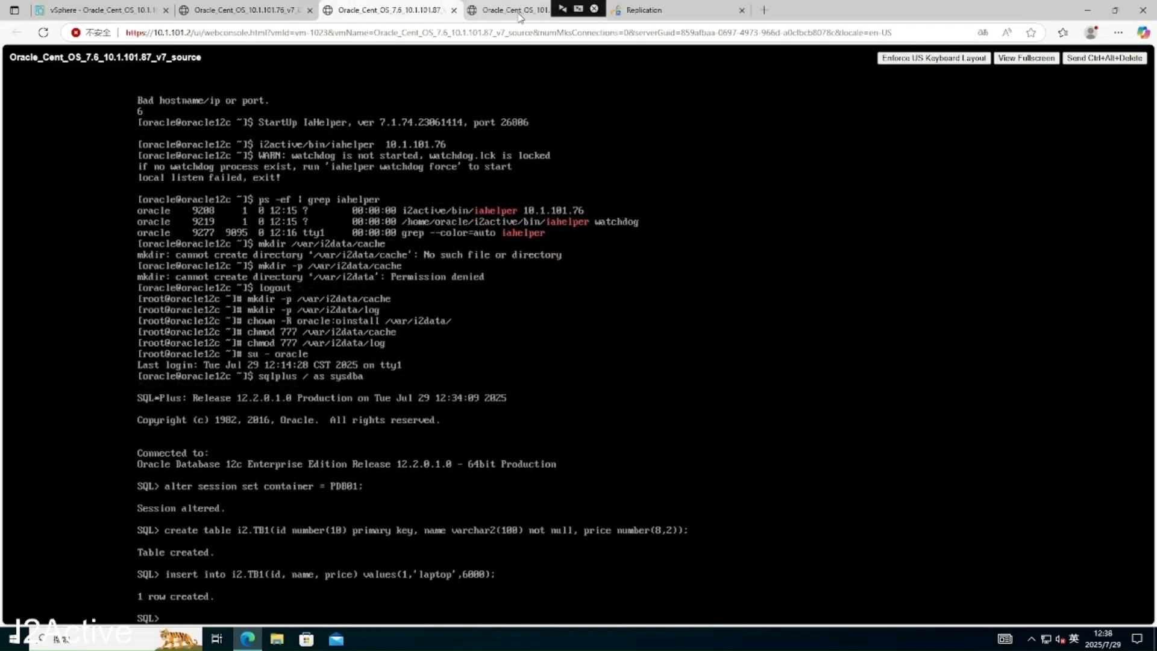
left_click(518, 12)
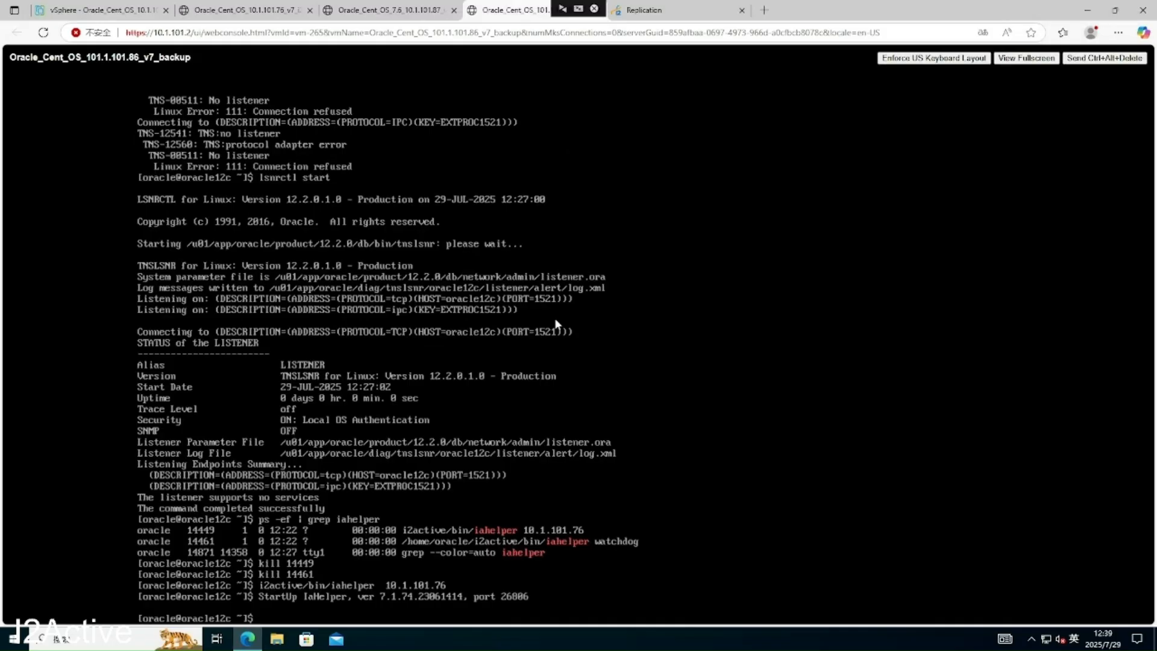
- Start SQL*Plus as sysdba on node 86 and switch the session to PDB01, retrying after the typo error
type("sqlplus / as sysdba")
key("Return")
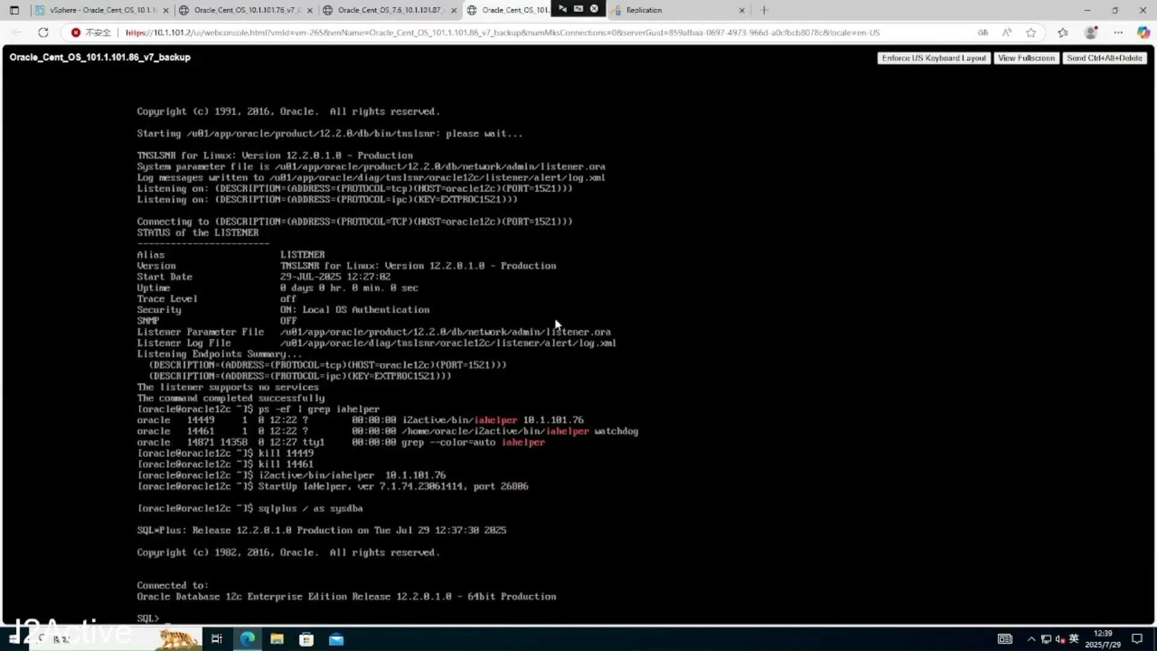
type("alter session set container")
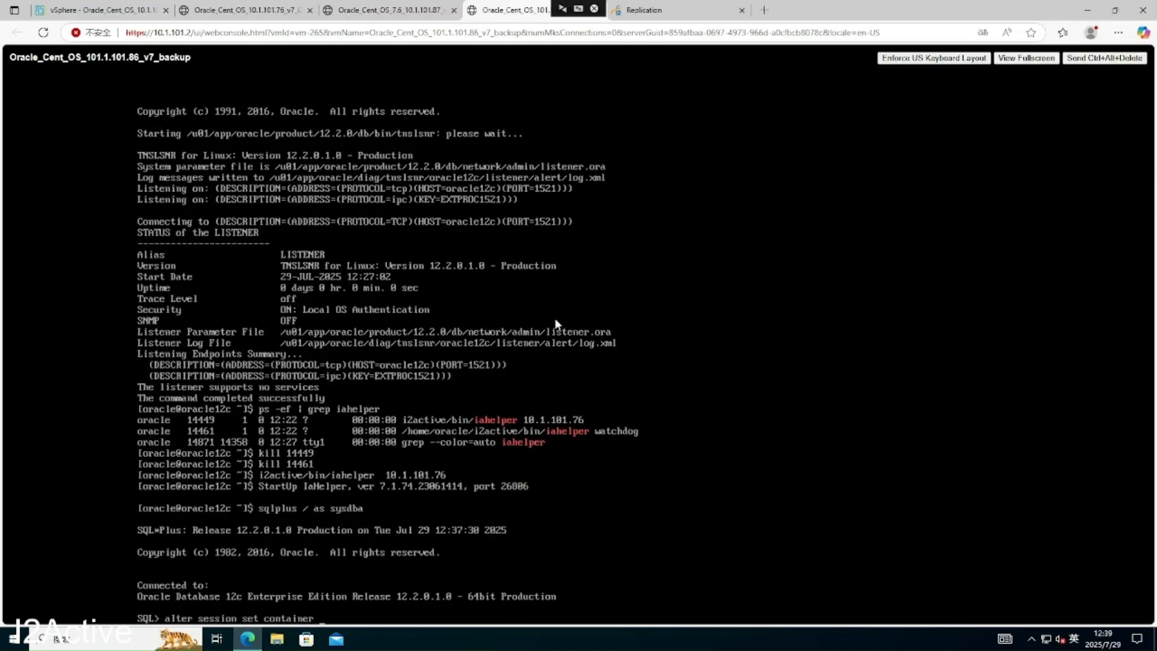
type(" =- PDB01;")
key("Return")
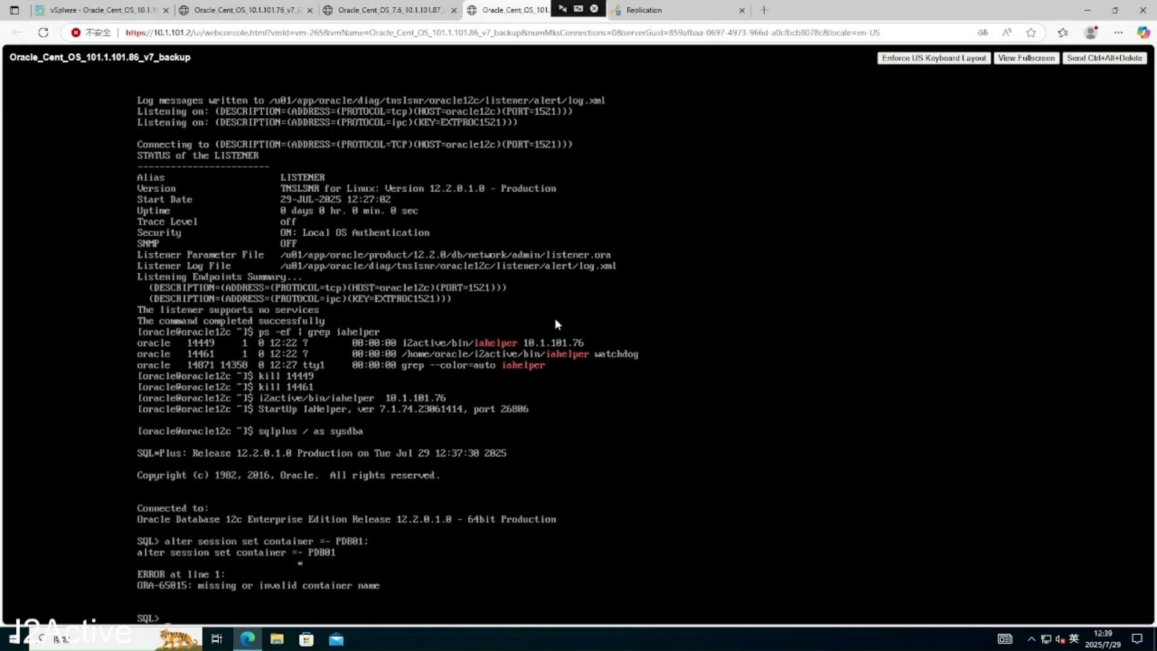
type("alter session set container = PDB01;")
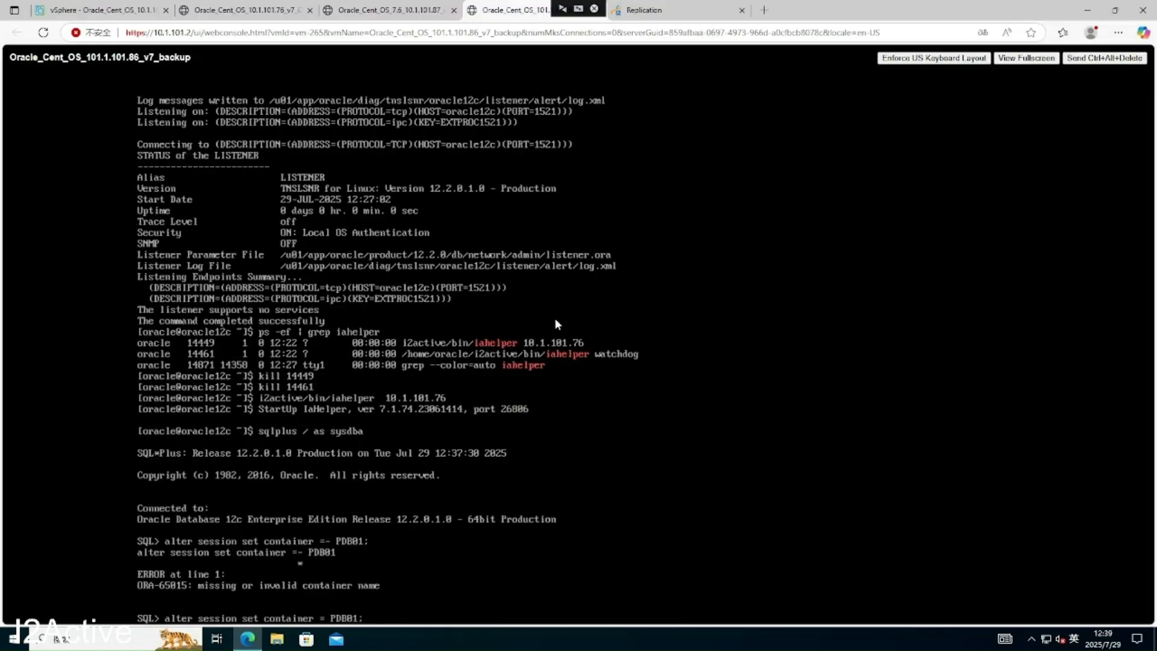
key("Return")
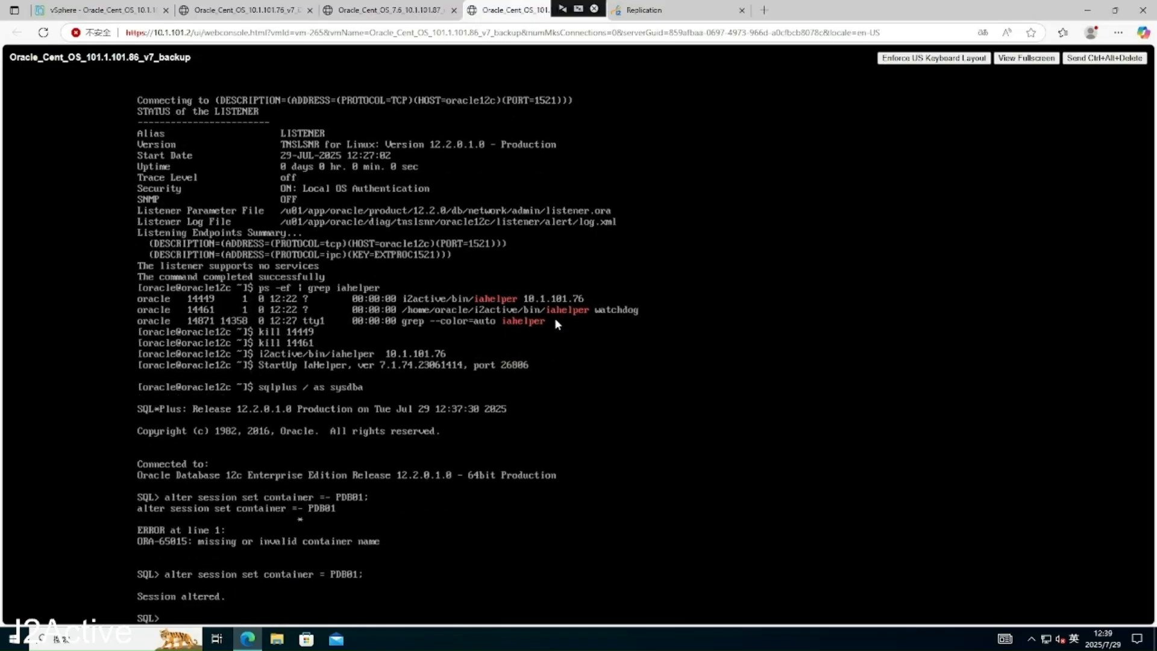
type("select * from i2.T")
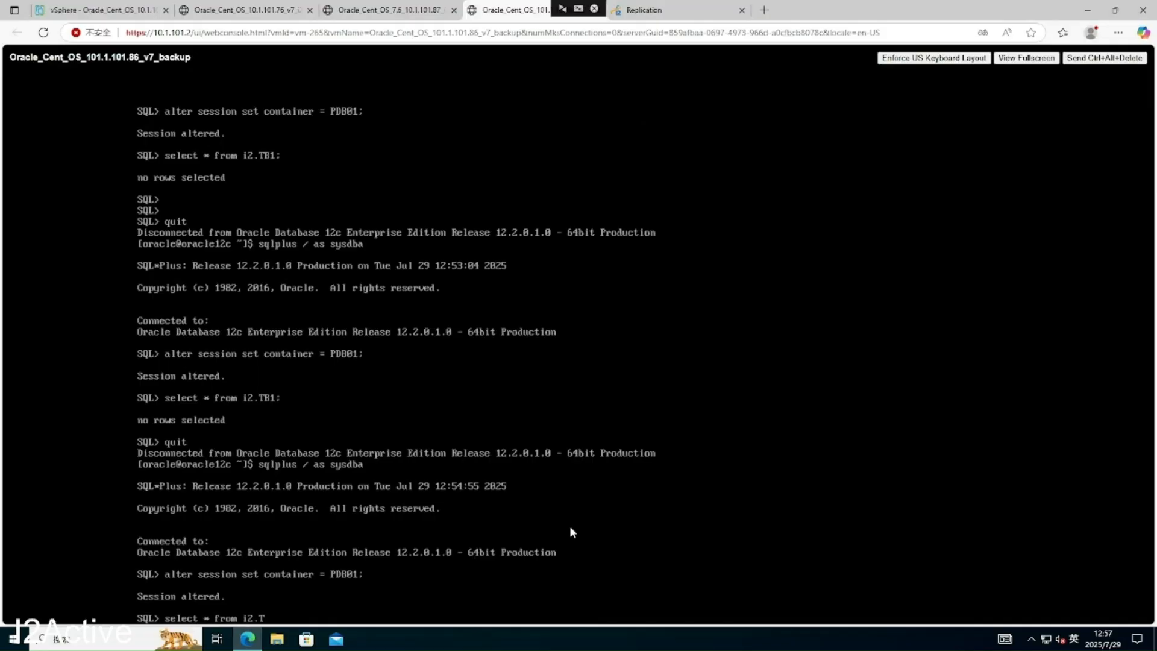
- Query all rows of i2.TB1 on node 86, compare them with source 87, then view the replication rules
type("B1;")
key("Return")
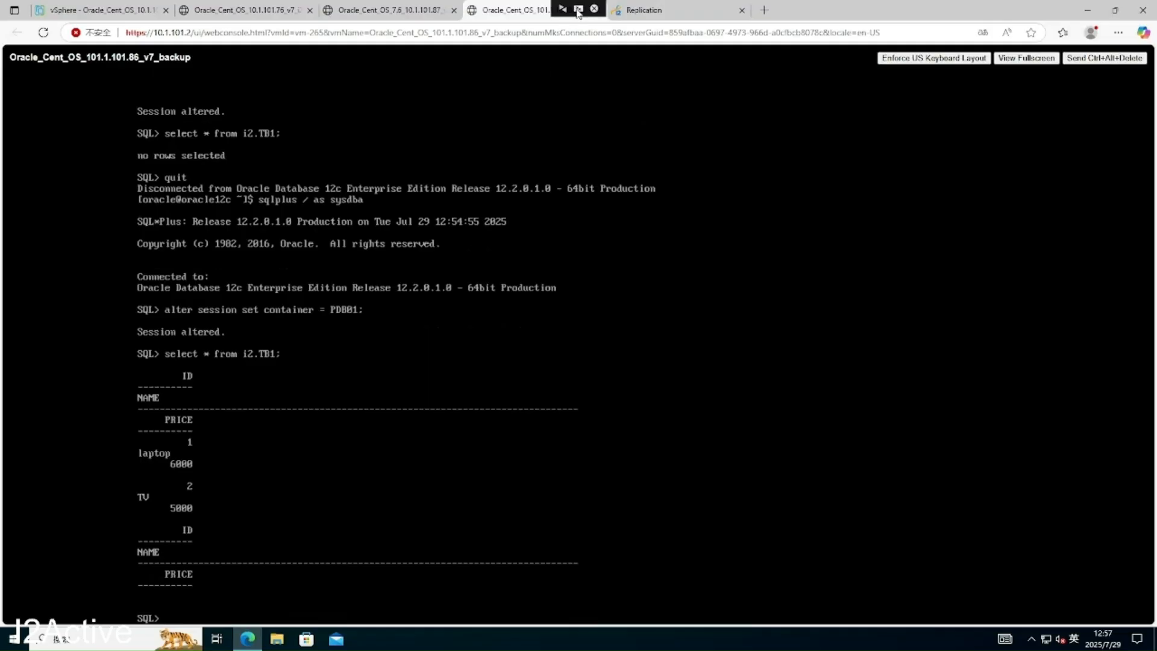
left_click_drag(576, 3, 891, 5)
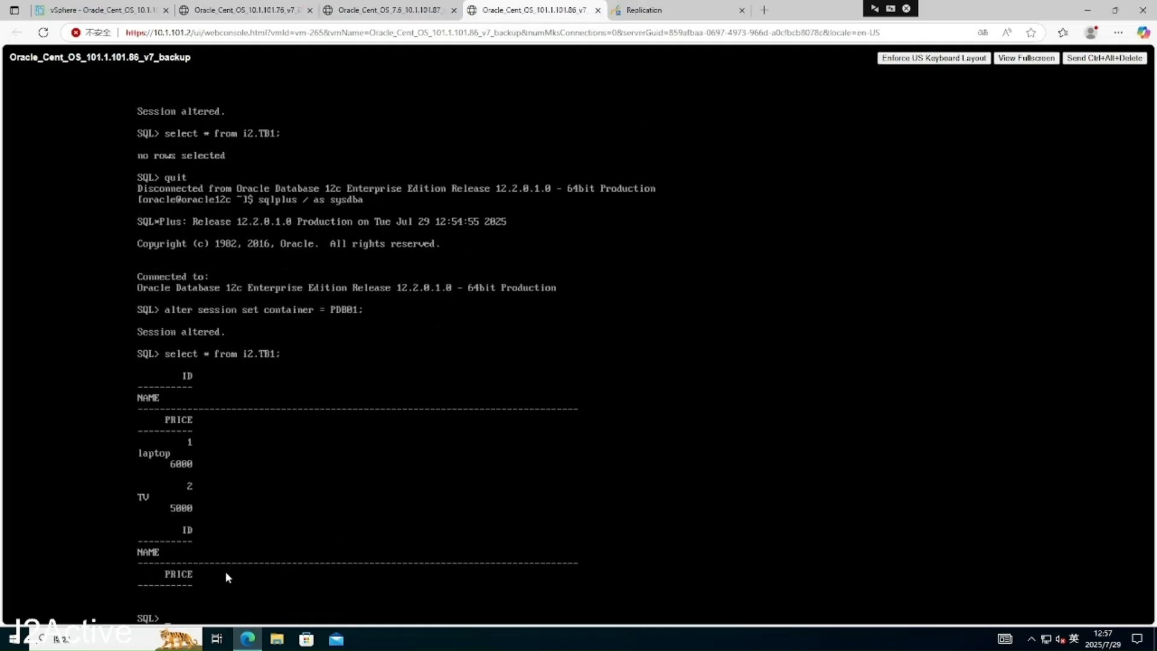
left_click(397, 11)
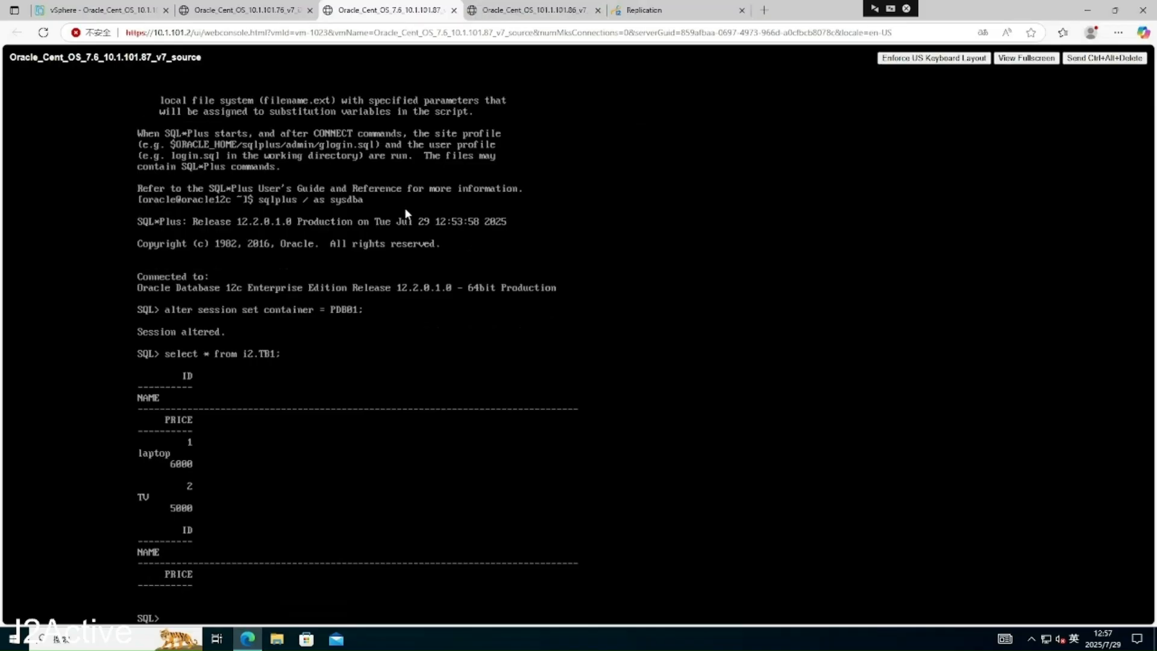
left_click(533, 11)
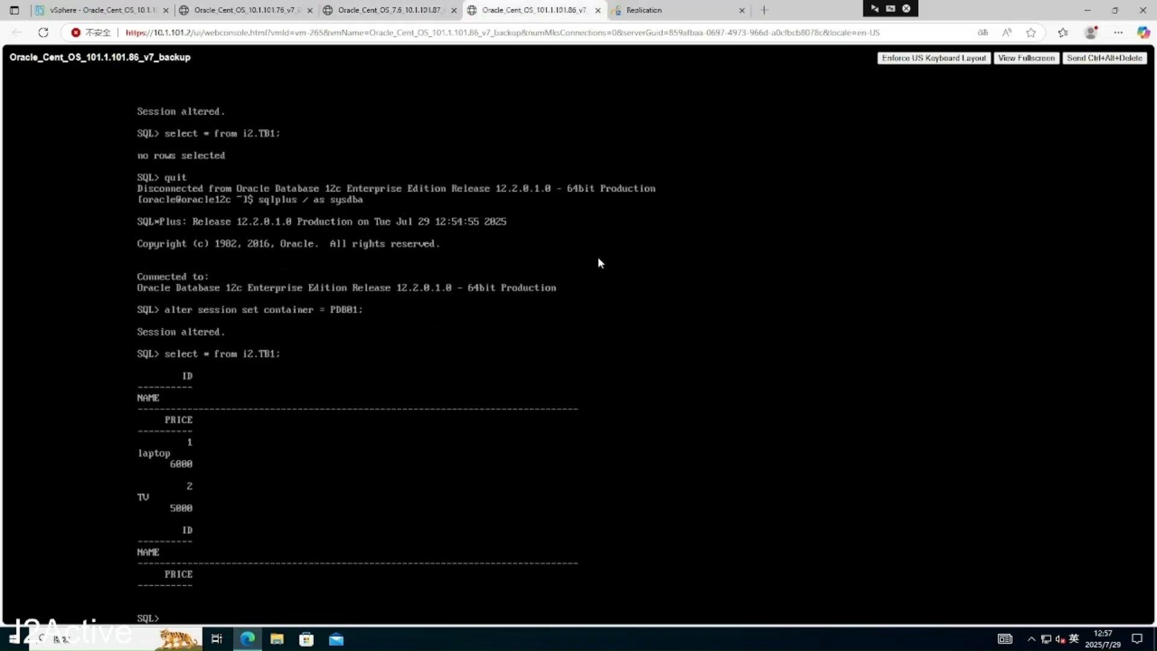
left_click(678, 11)
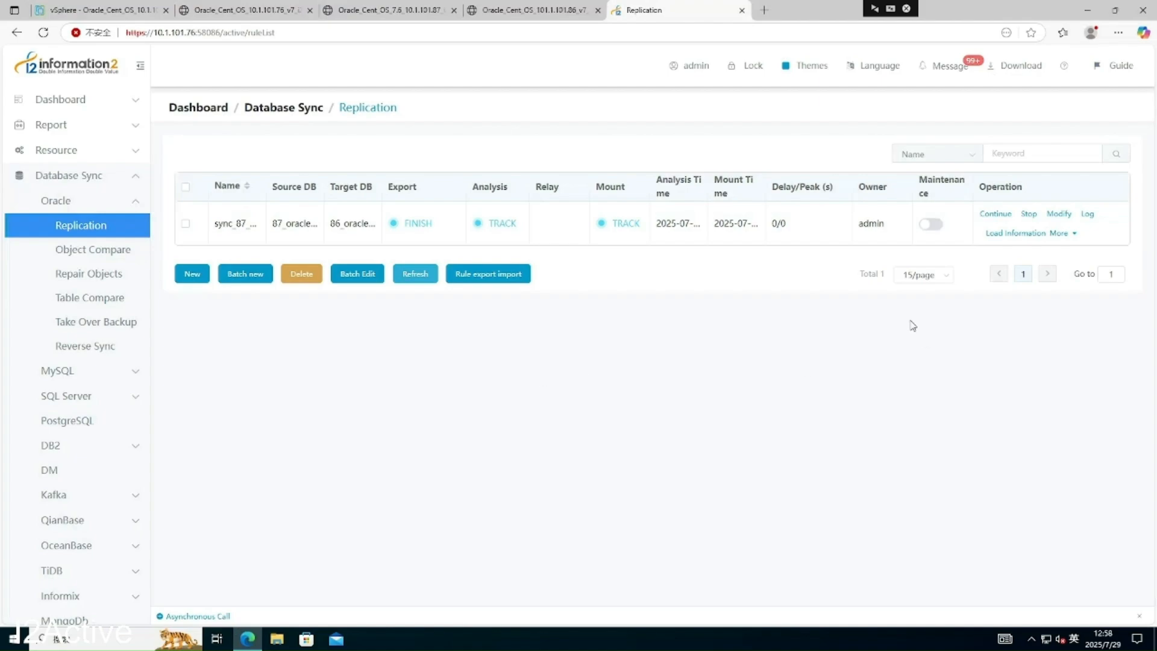
left_click(1067, 235)
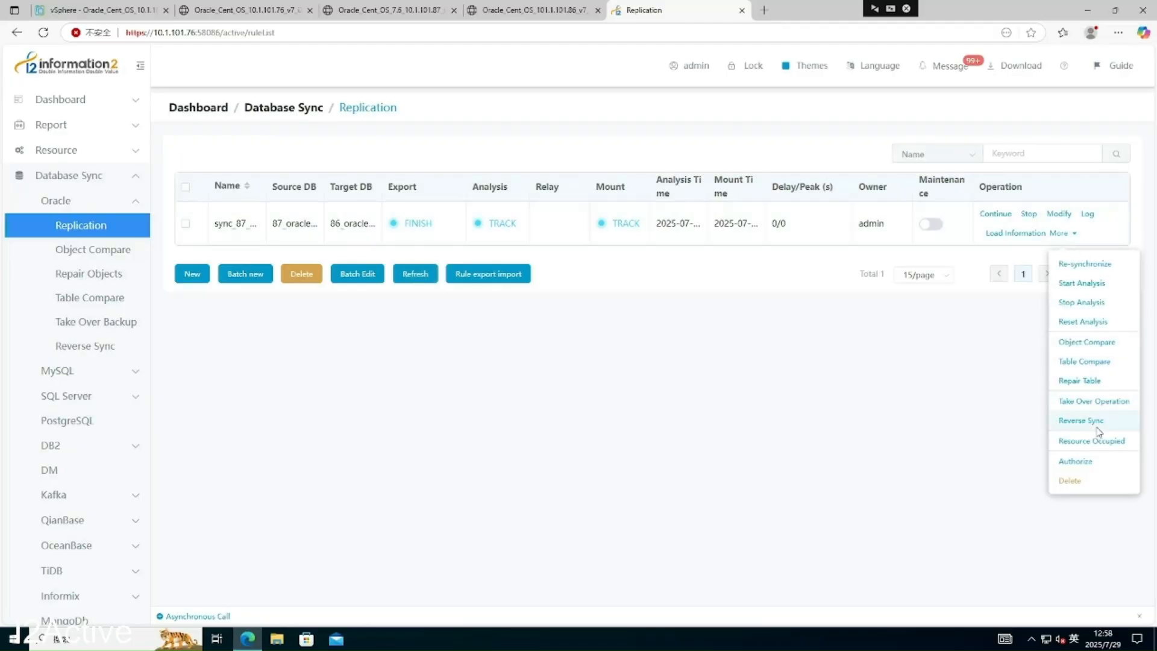
left_click(944, 416)
left_click(98, 155)
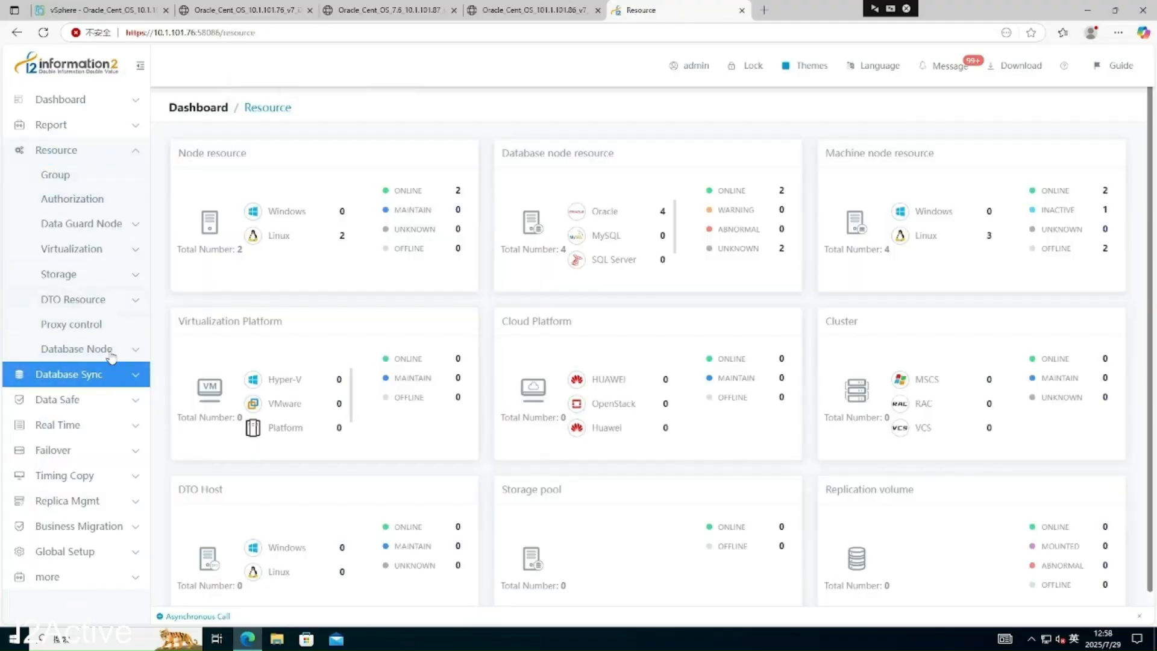
- Open the Machine Node list and change node 87's role from source to backup
left_click(112, 353)
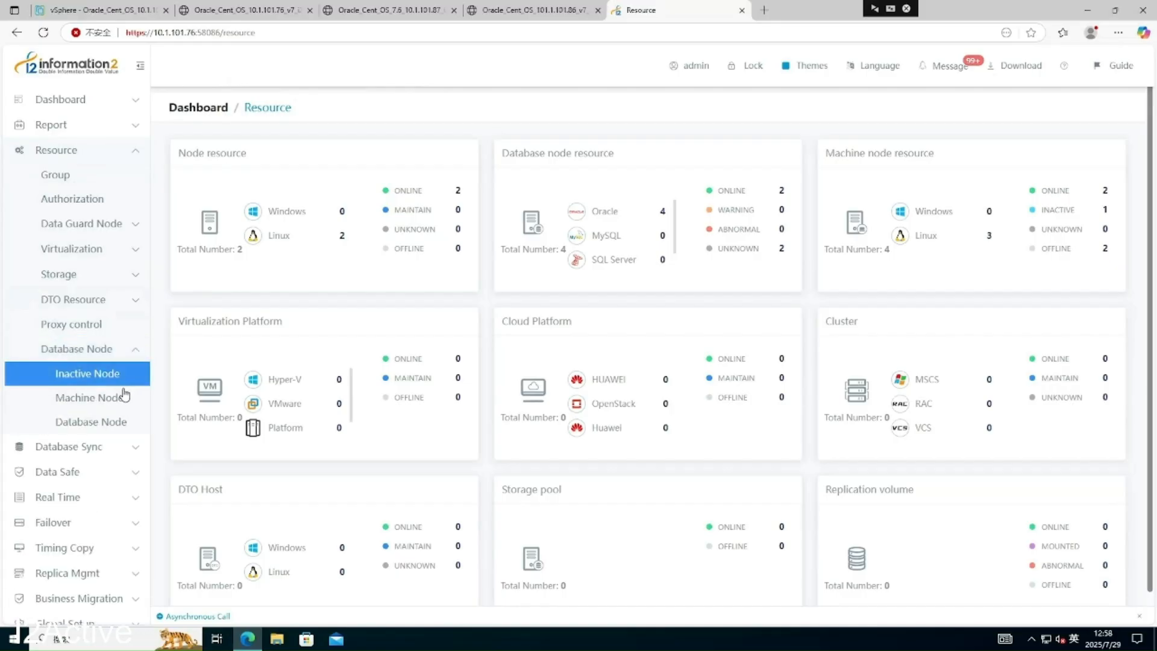
left_click(120, 400)
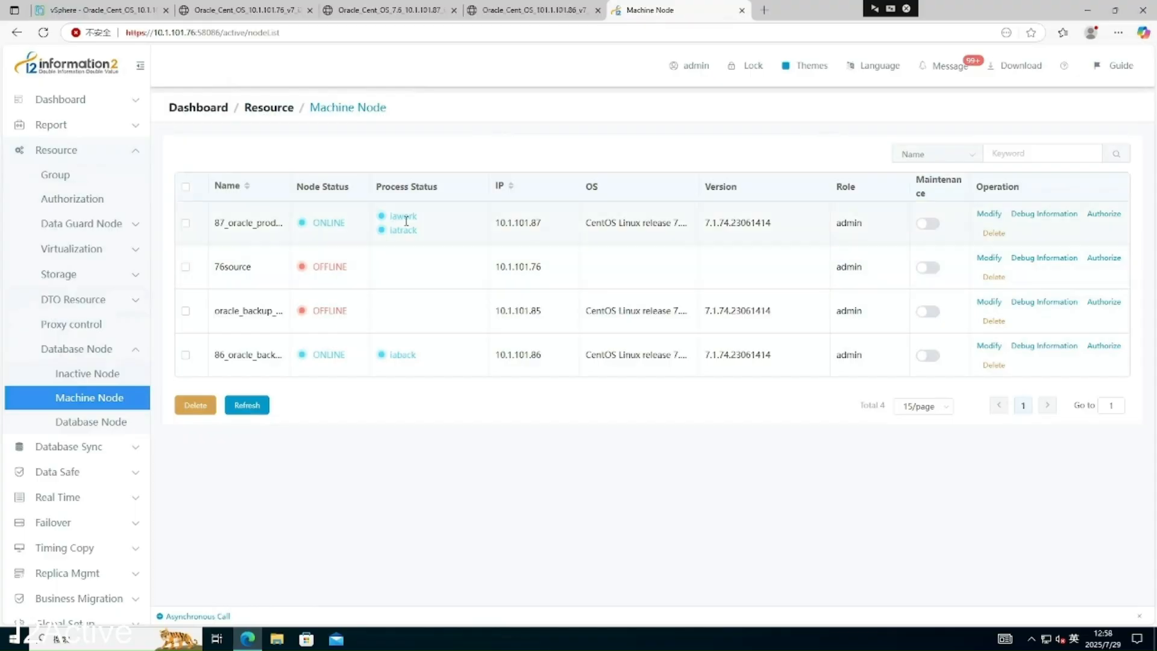
left_click(989, 214)
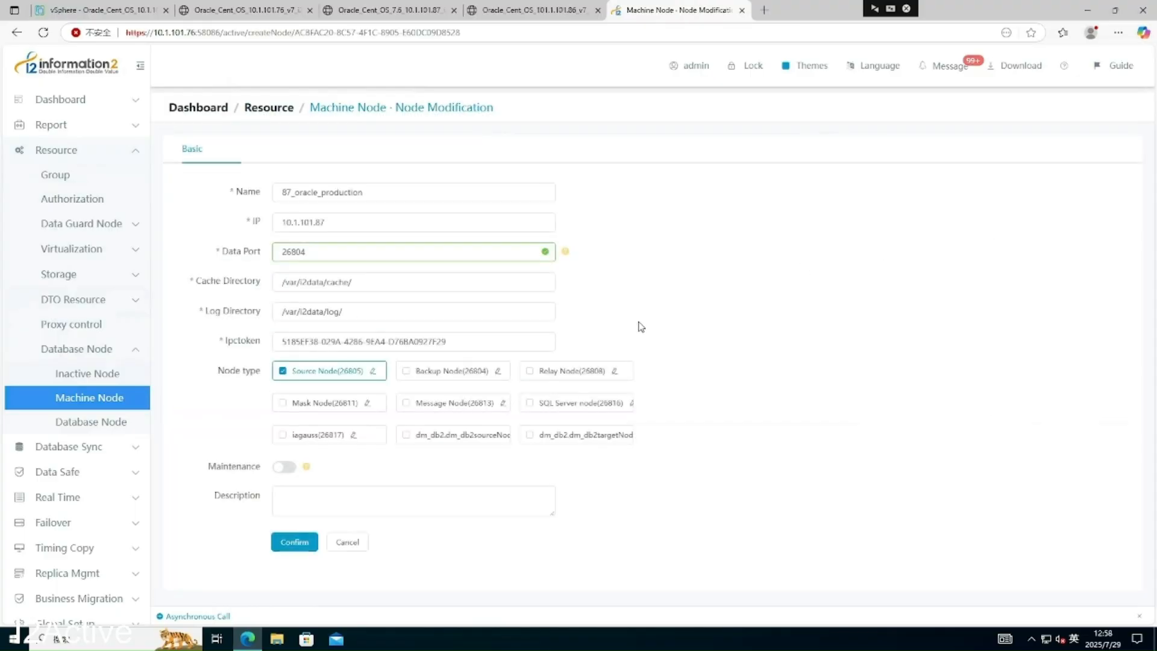
mouse_move(328, 376)
left_click(458, 371)
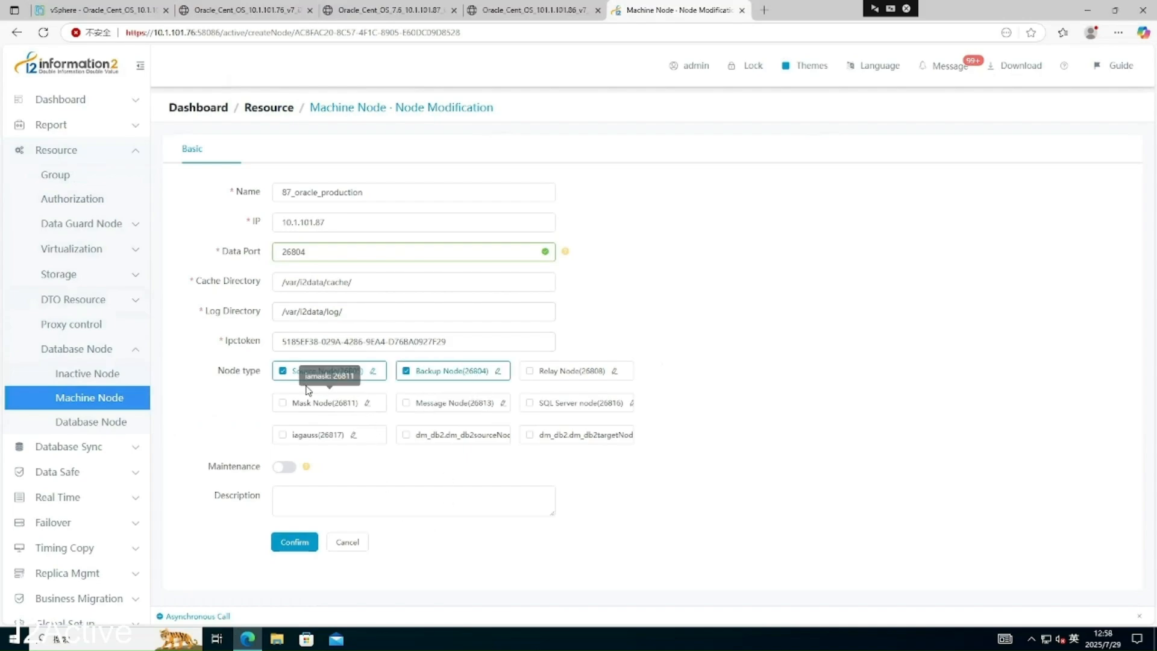
left_click(295, 374)
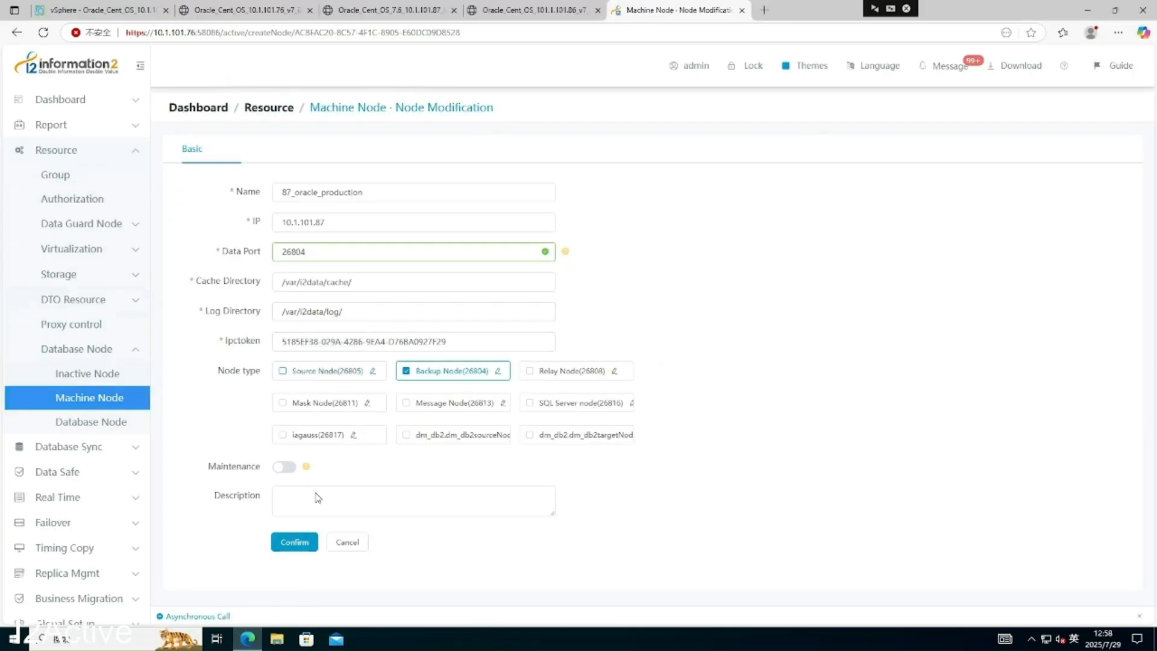
left_click(294, 542)
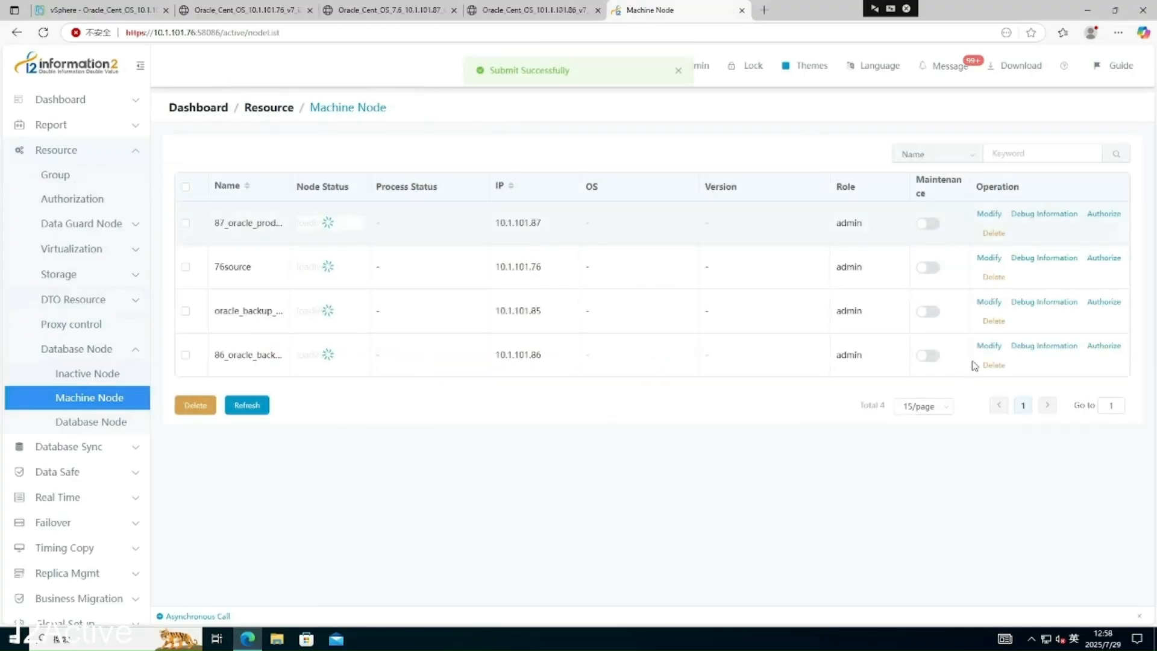
- Change node 86's role from backup to source and save it
left_click(988, 346)
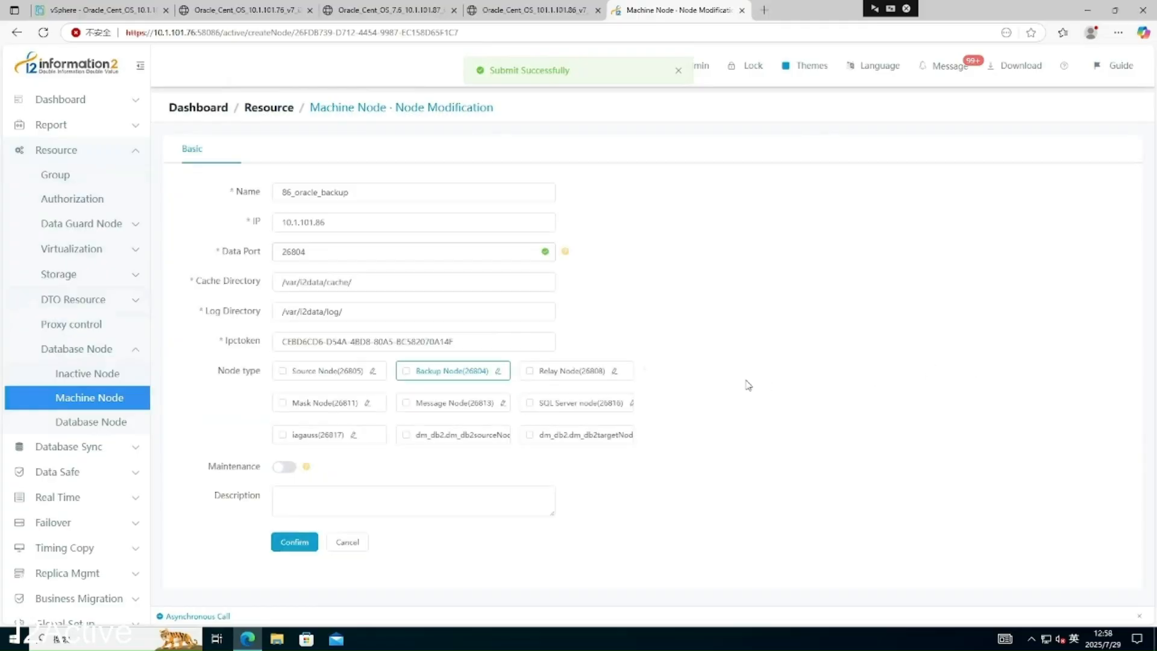
left_click(324, 372)
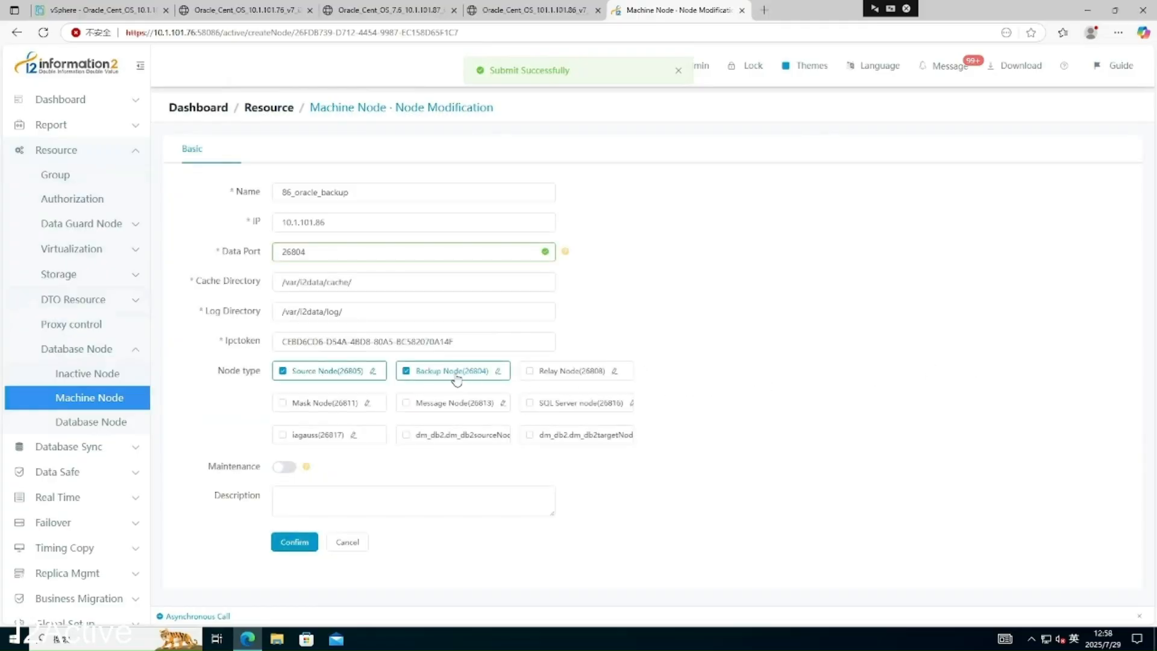
left_click(461, 376)
left_click(309, 541)
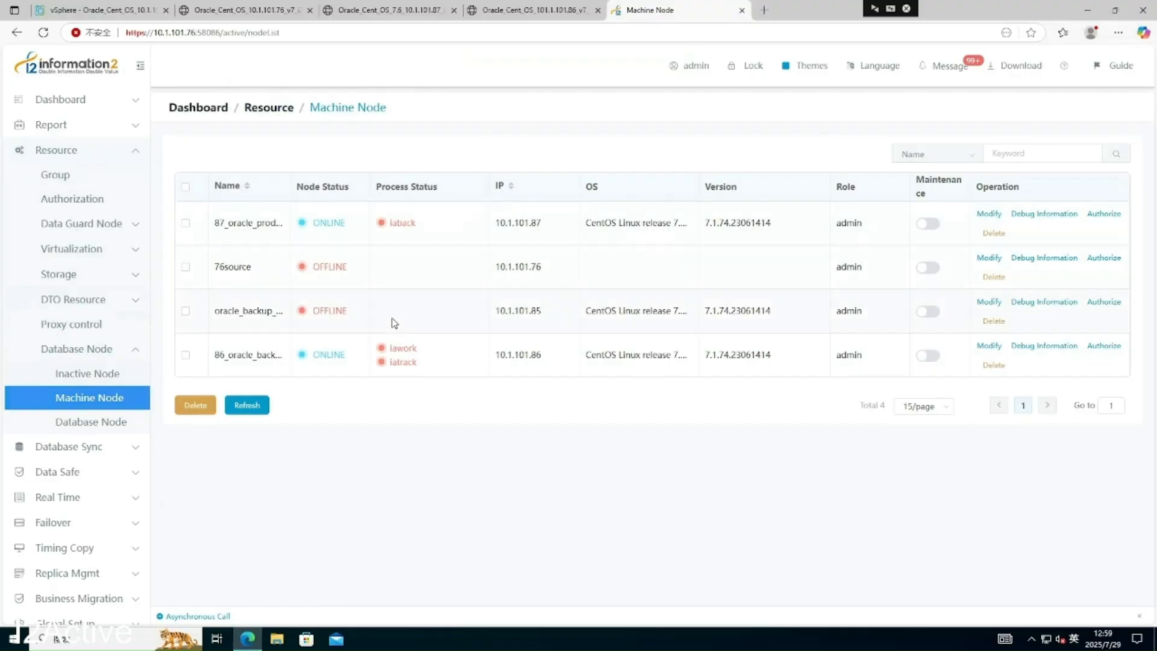
- Refresh the machine node statuses repeatedly while waiting for node 87's iaback process to start
left_click(255, 411)
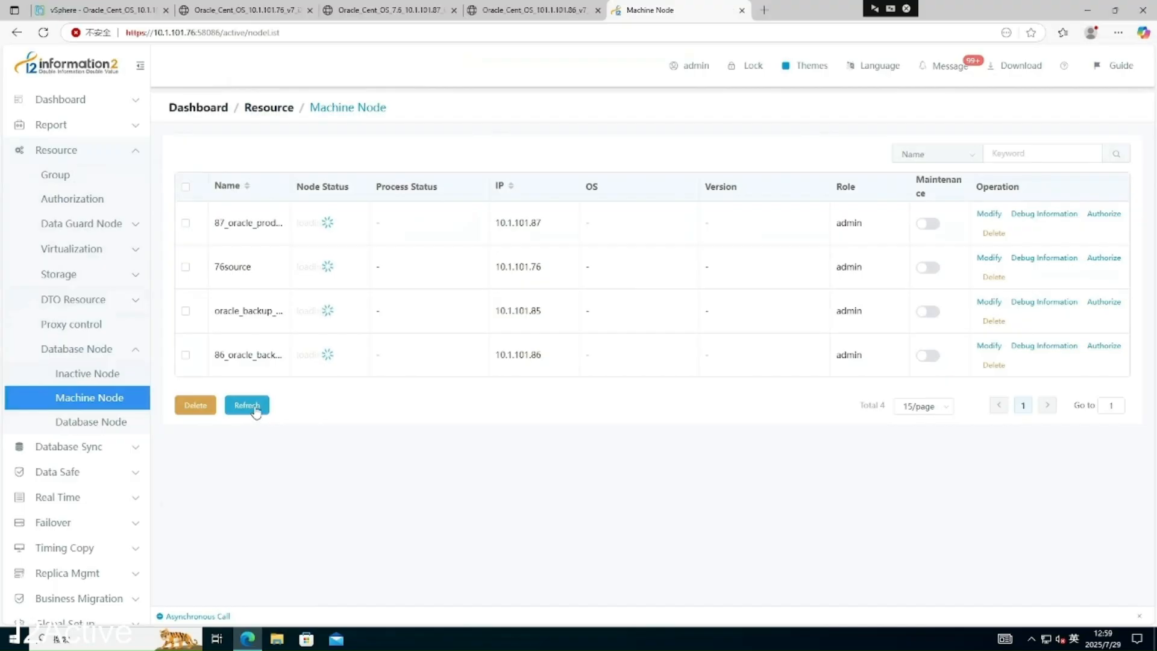
left_click(256, 411)
left_click(256, 409)
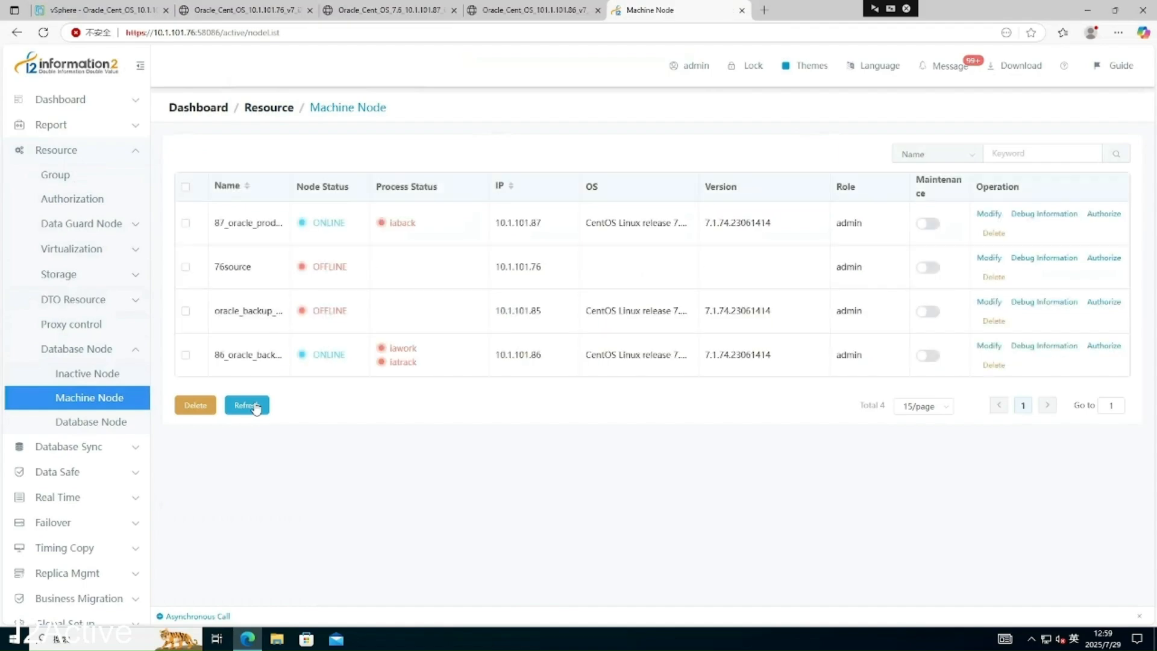
left_click(256, 410)
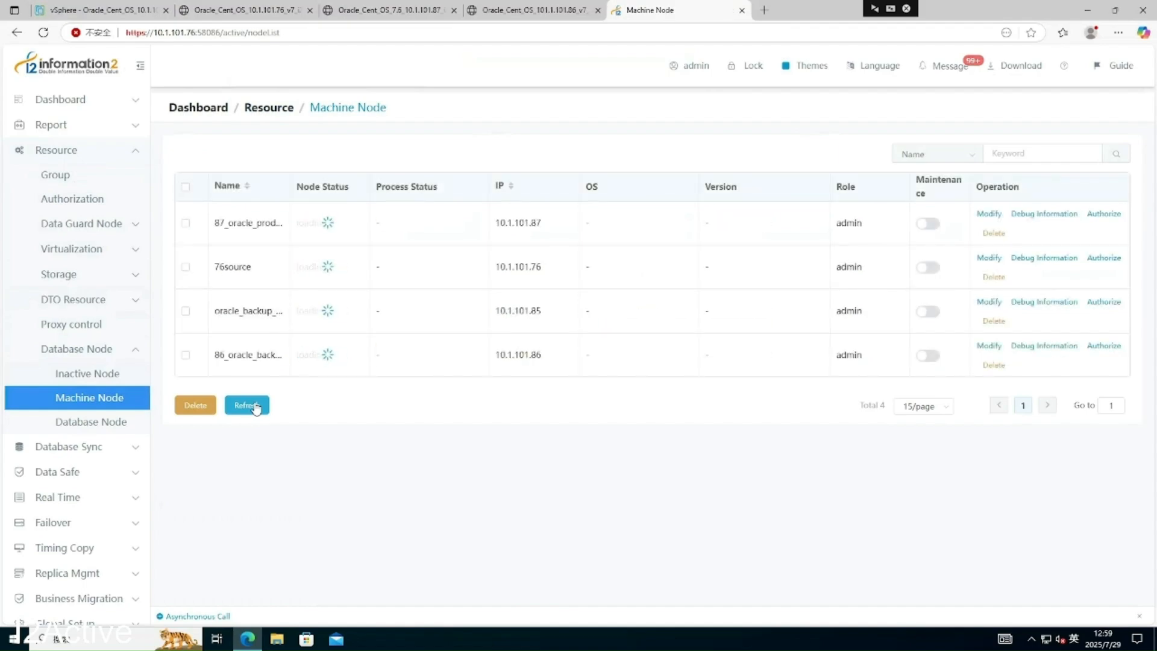
left_click(256, 410)
left_click(256, 410)
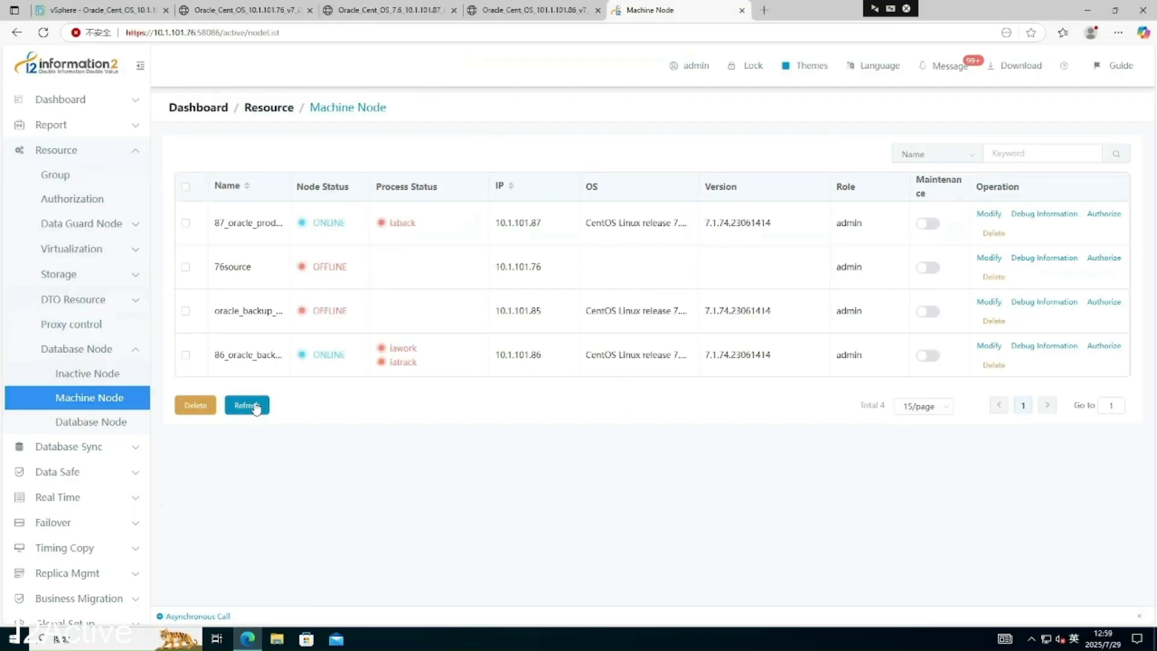
left_click(256, 408)
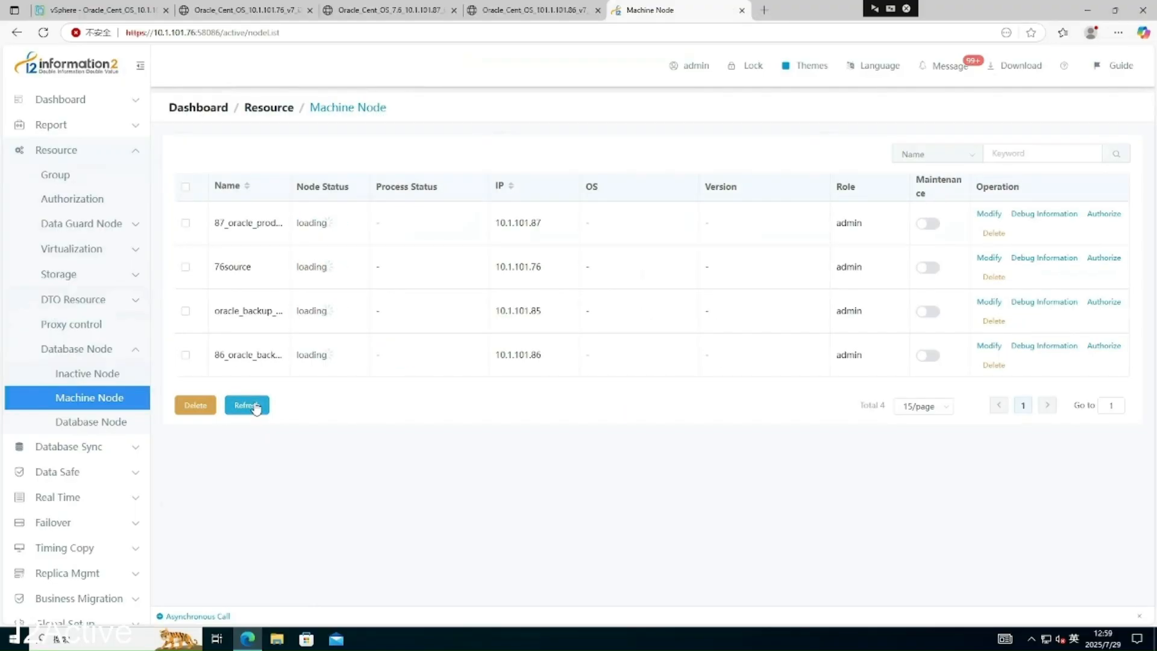
left_click(256, 408)
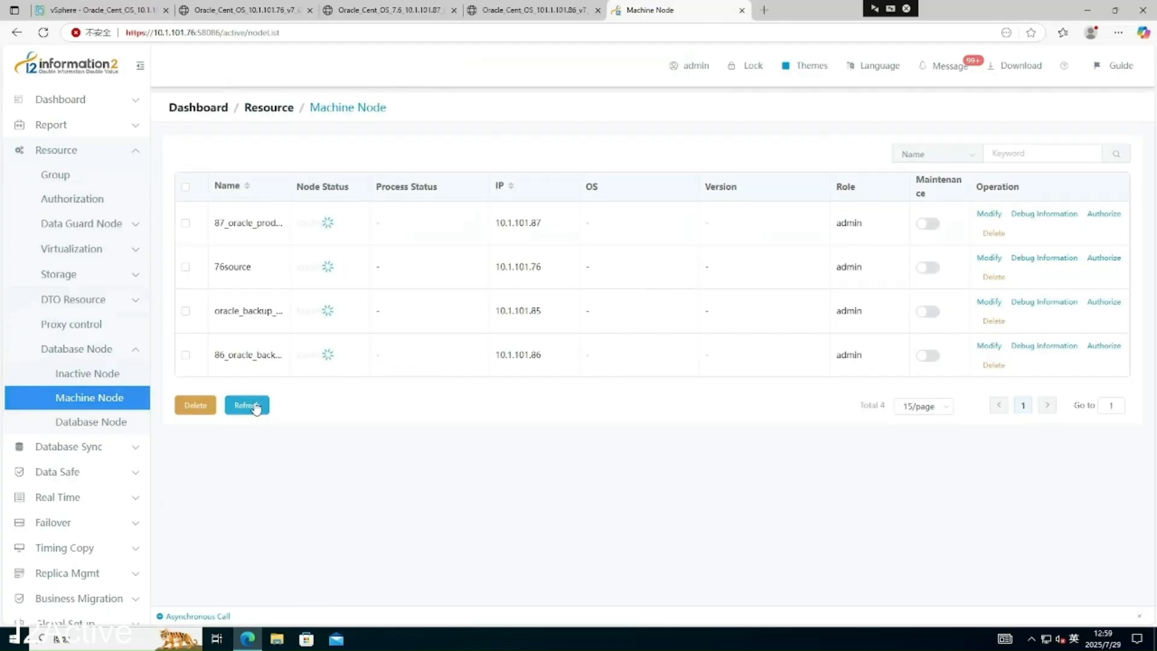
left_click(256, 408)
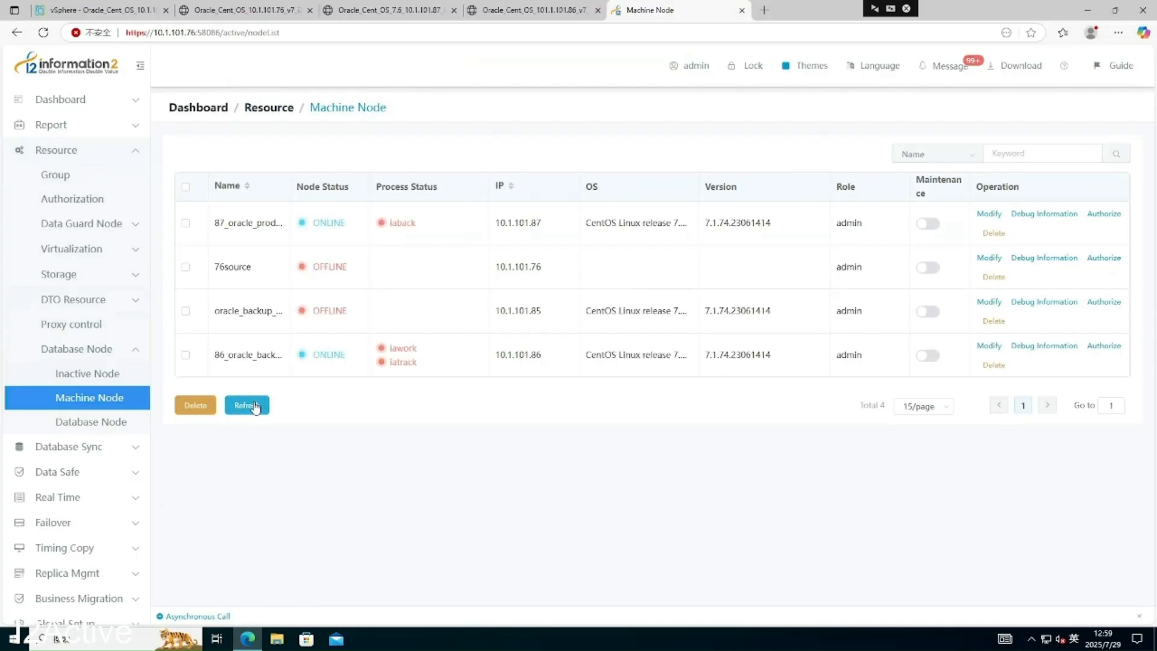
left_click(256, 409)
left_click(254, 407)
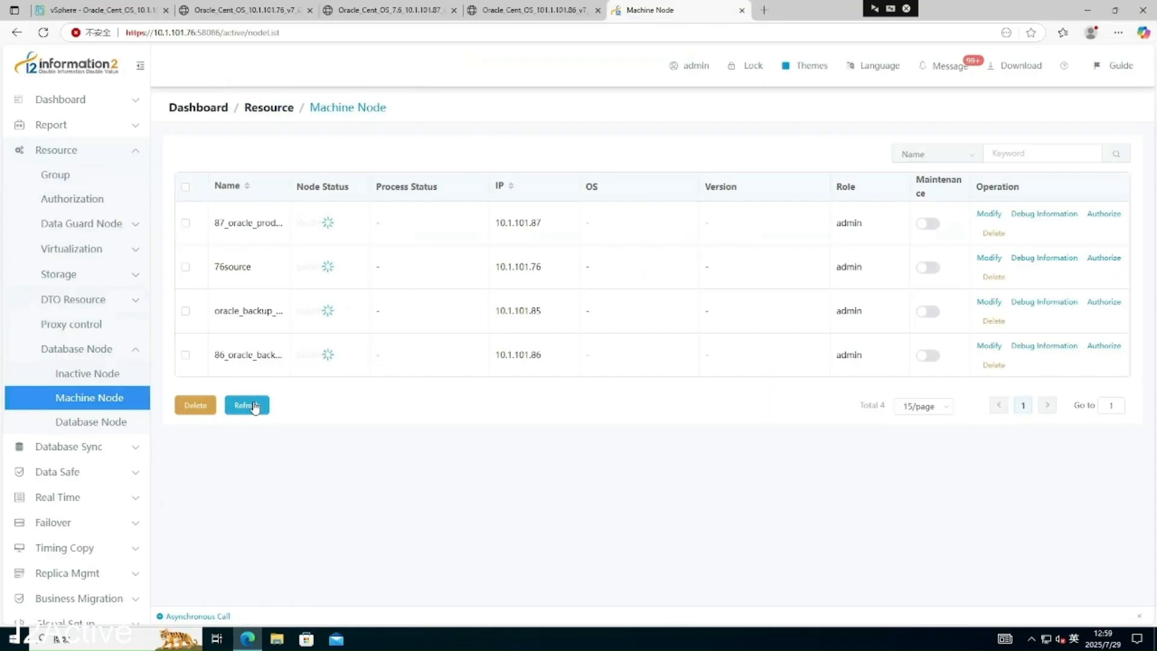
left_click(254, 407)
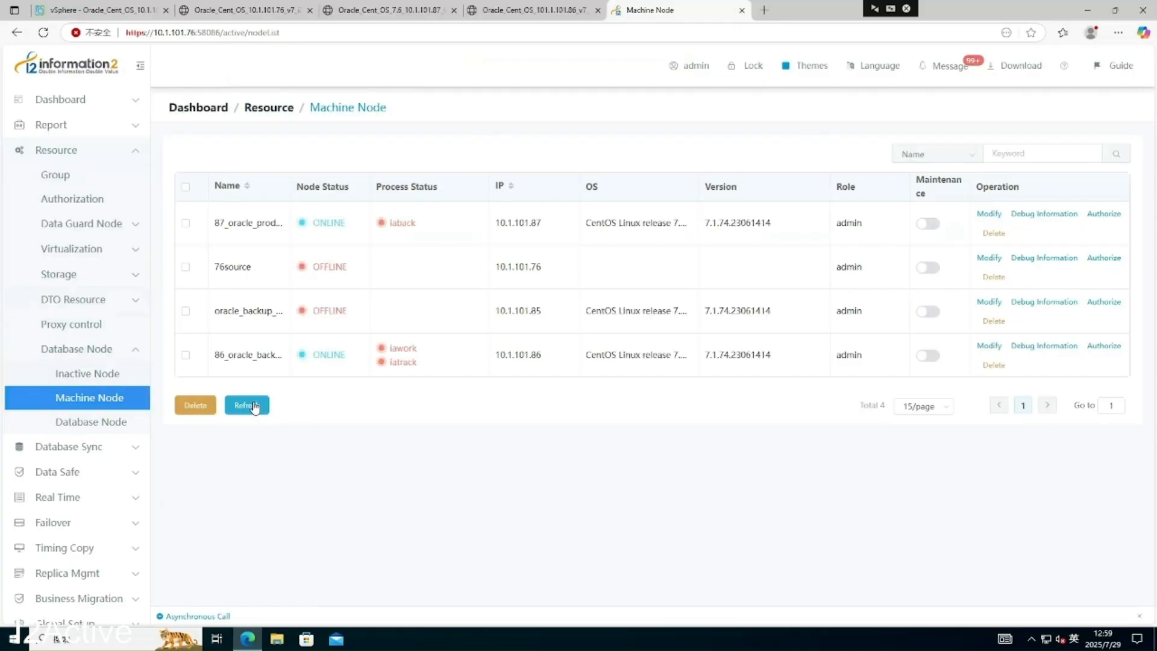
- Reload the Machine Node list via Database Node and recheck node 87's iaback process status
left_click(89, 421)
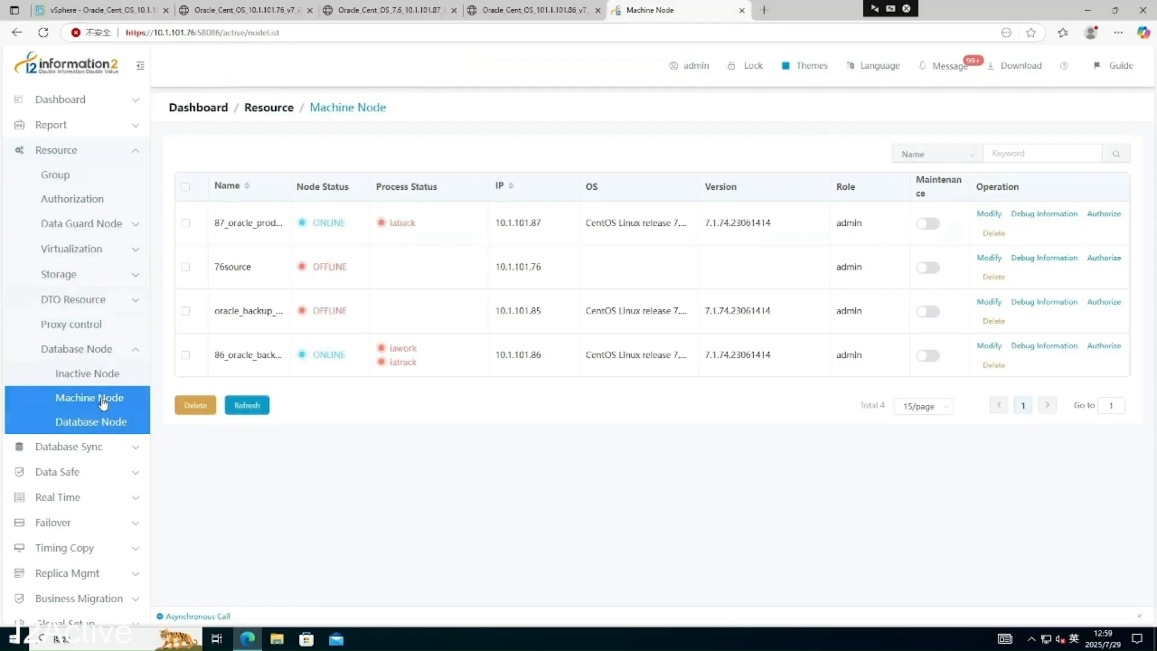
left_click(106, 400)
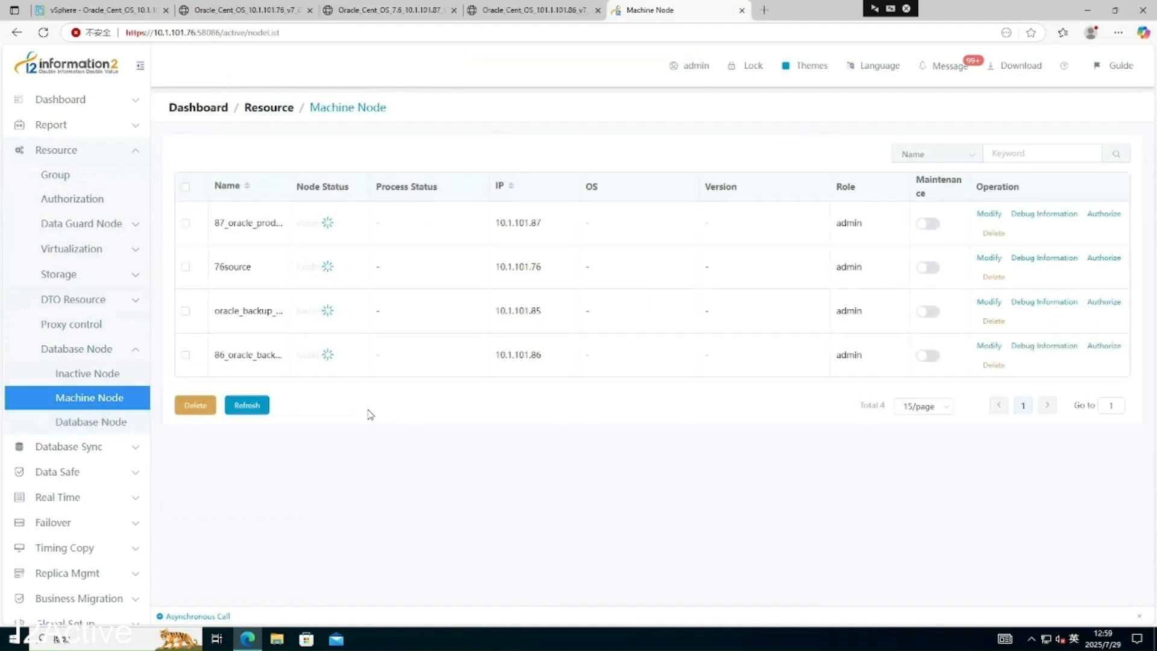
left_click(247, 406)
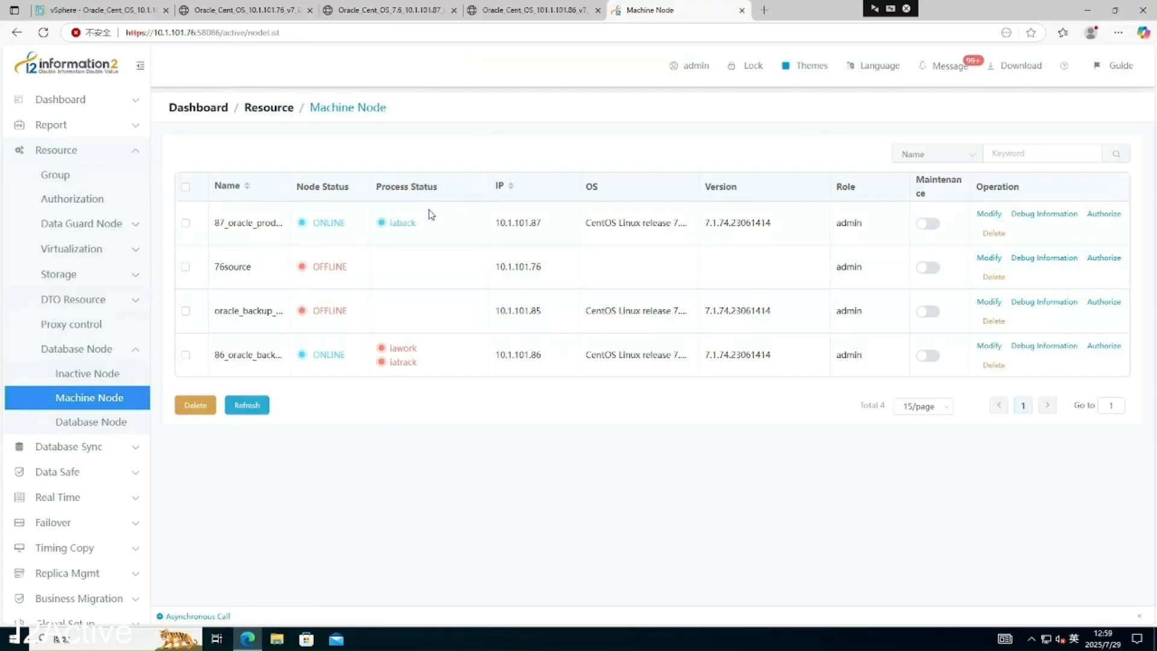
left_click_drag(389, 225, 421, 227)
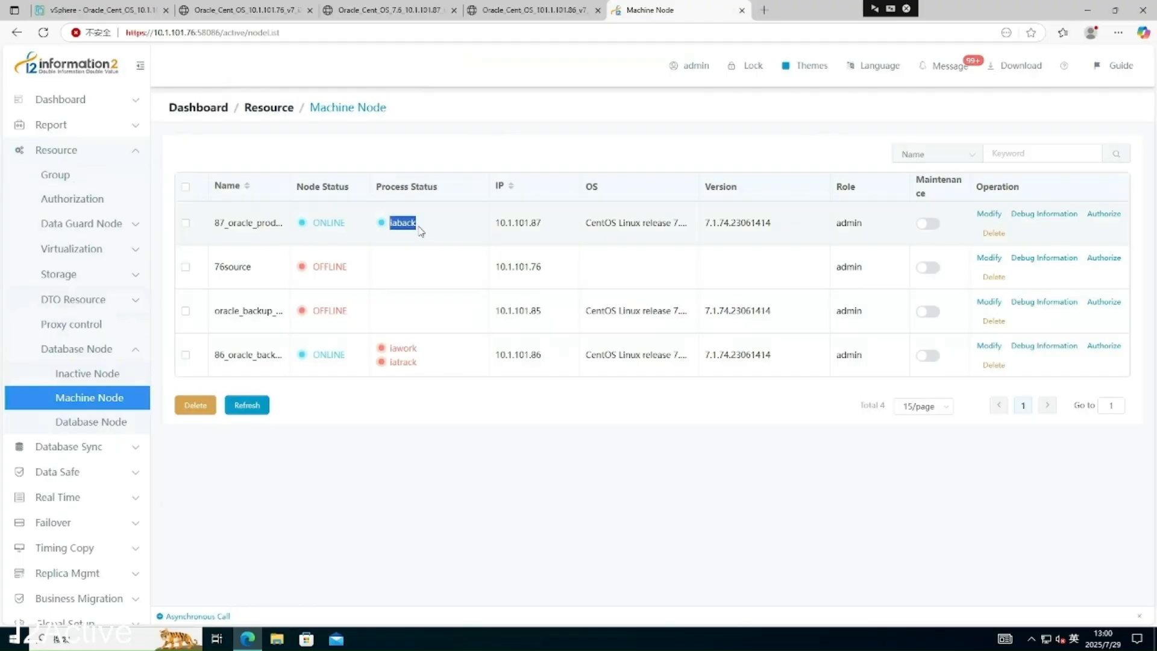
left_click(424, 365)
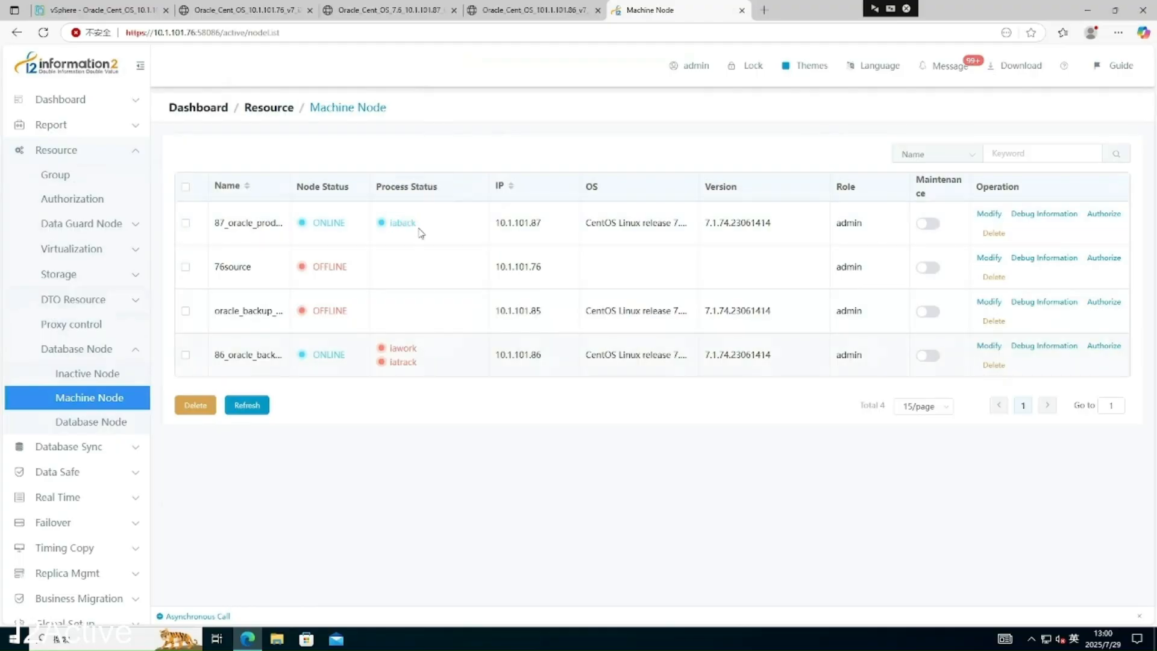
double_click(397, 224)
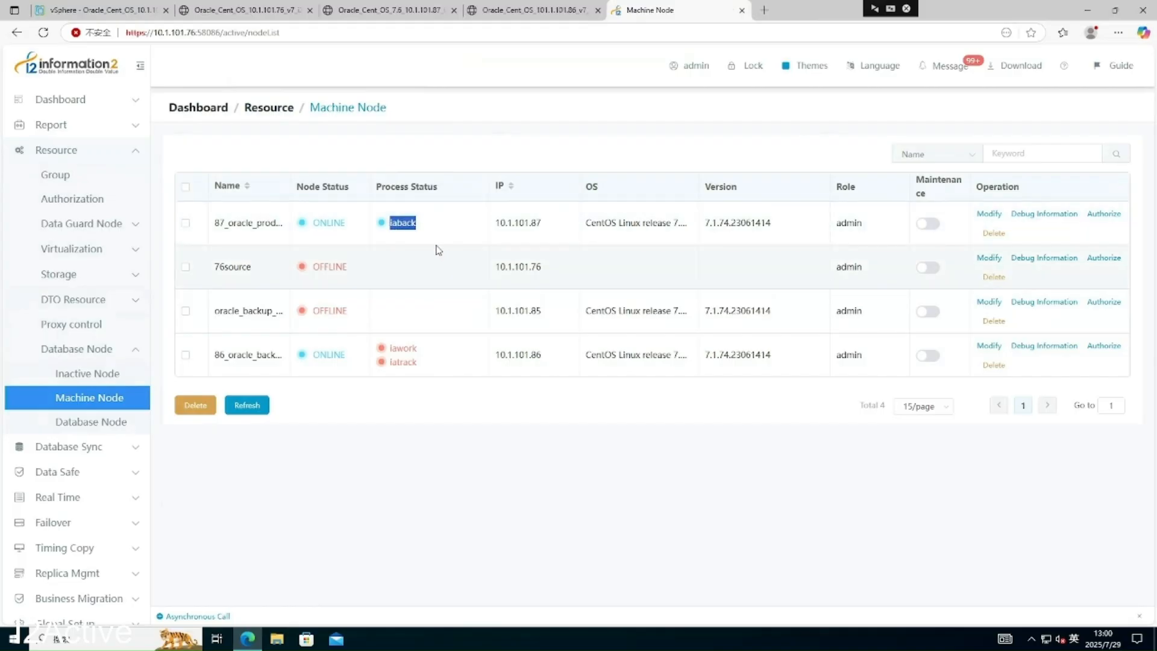
left_click(420, 234)
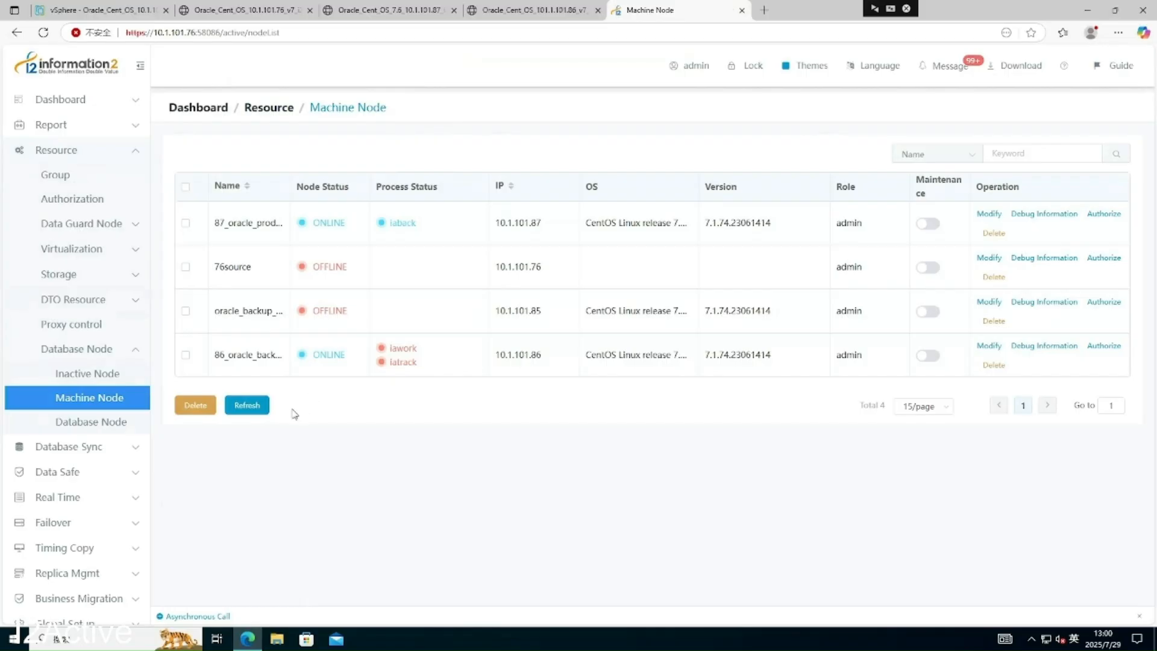
left_click(251, 408)
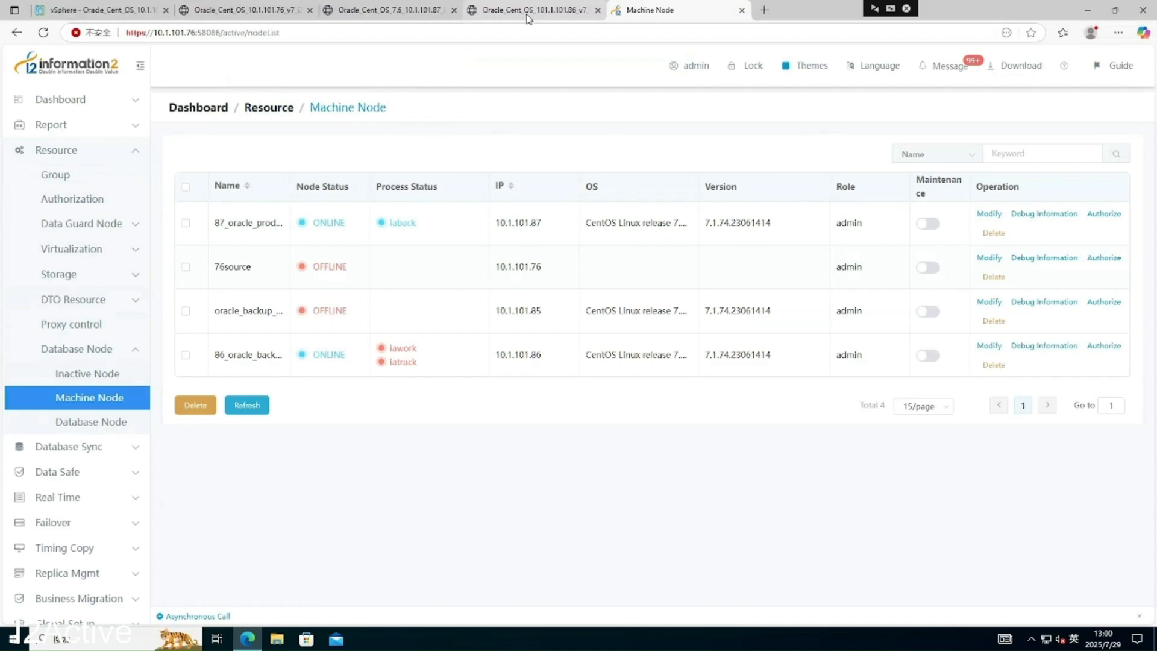
mouse_move(527, 19)
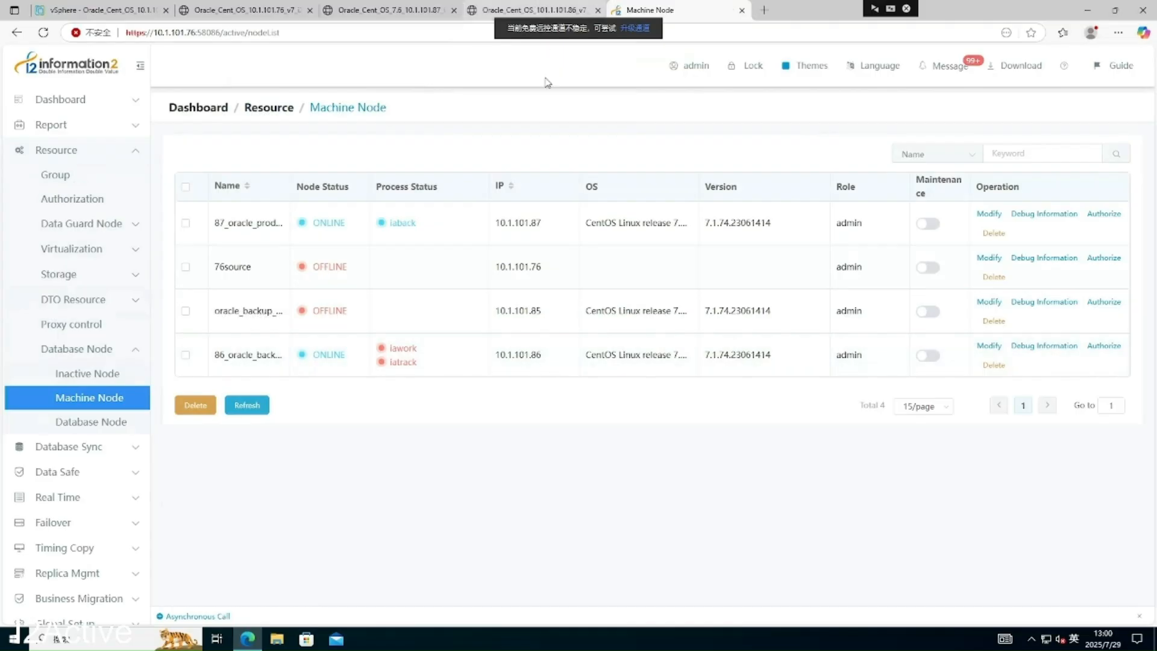
- Exit SQL*Plus on node 86 and try running ./i2data/bin/iawork from the shell
left_click(534, 11)
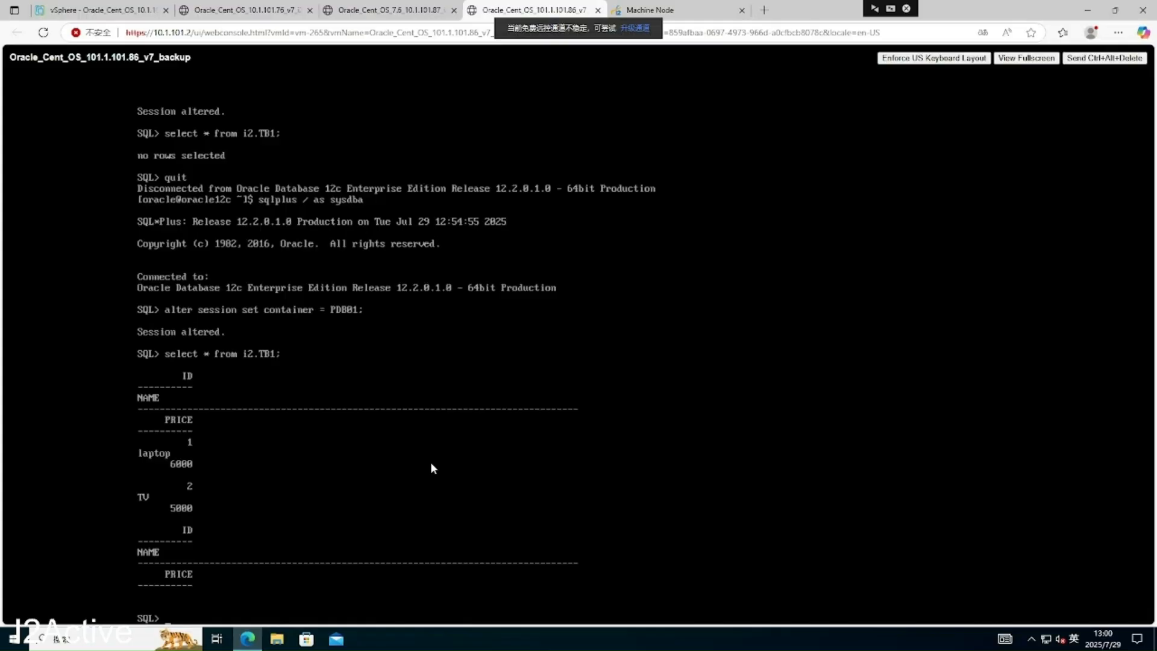
type("quit")
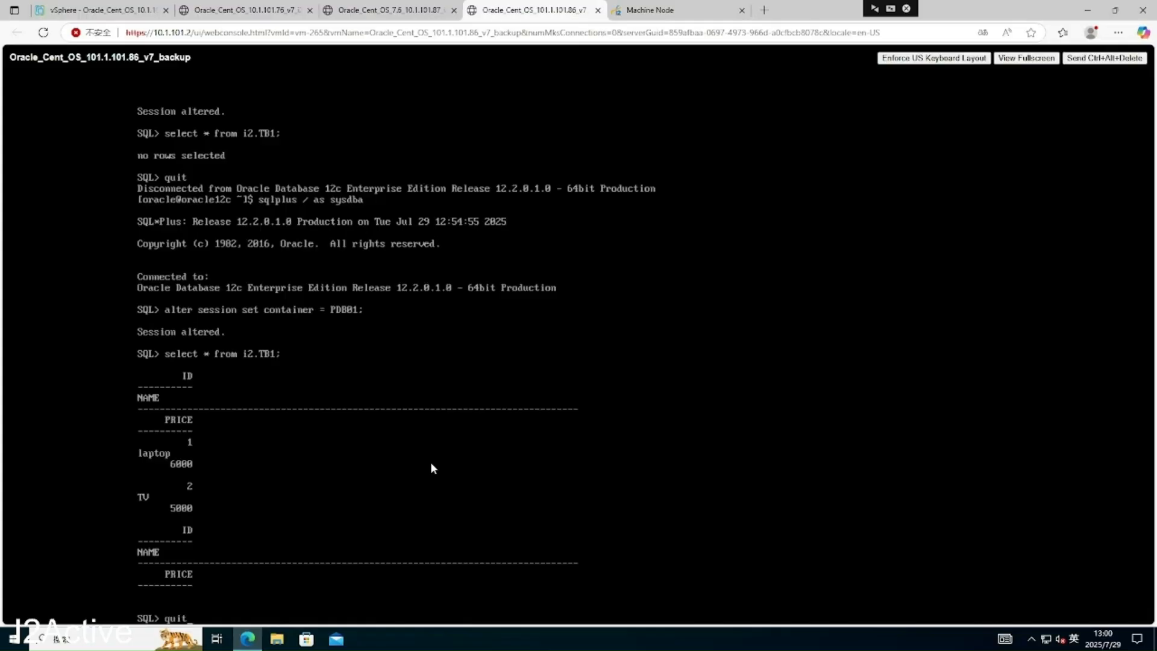
key("Return")
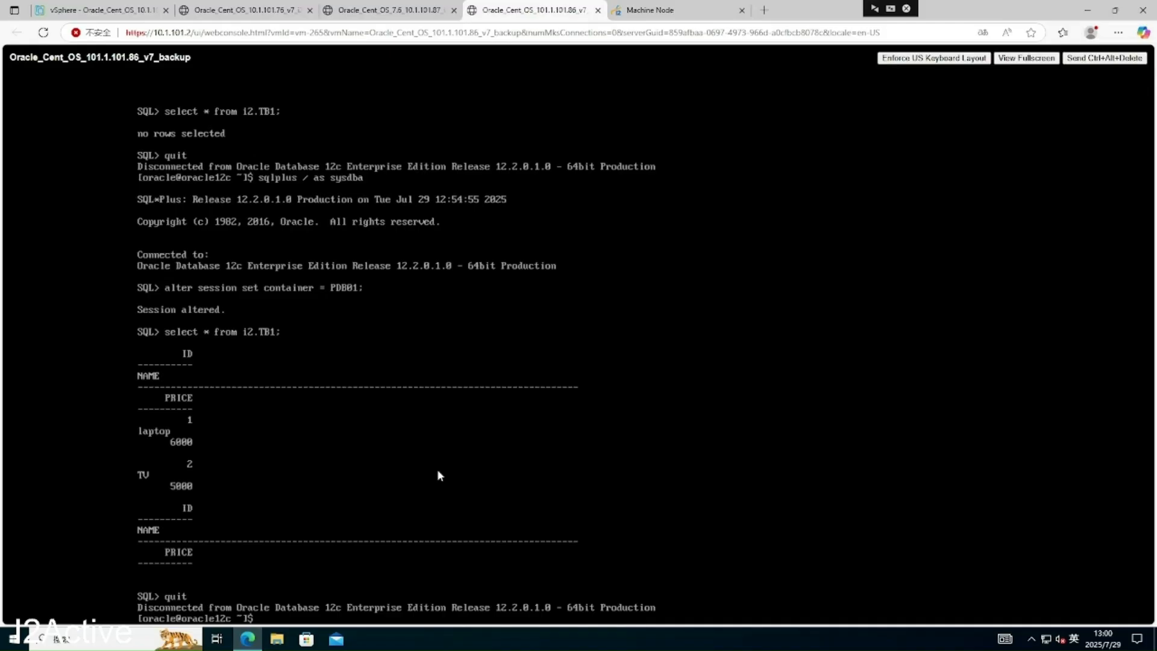
type("./i2data/bin/iawork")
key("Return")
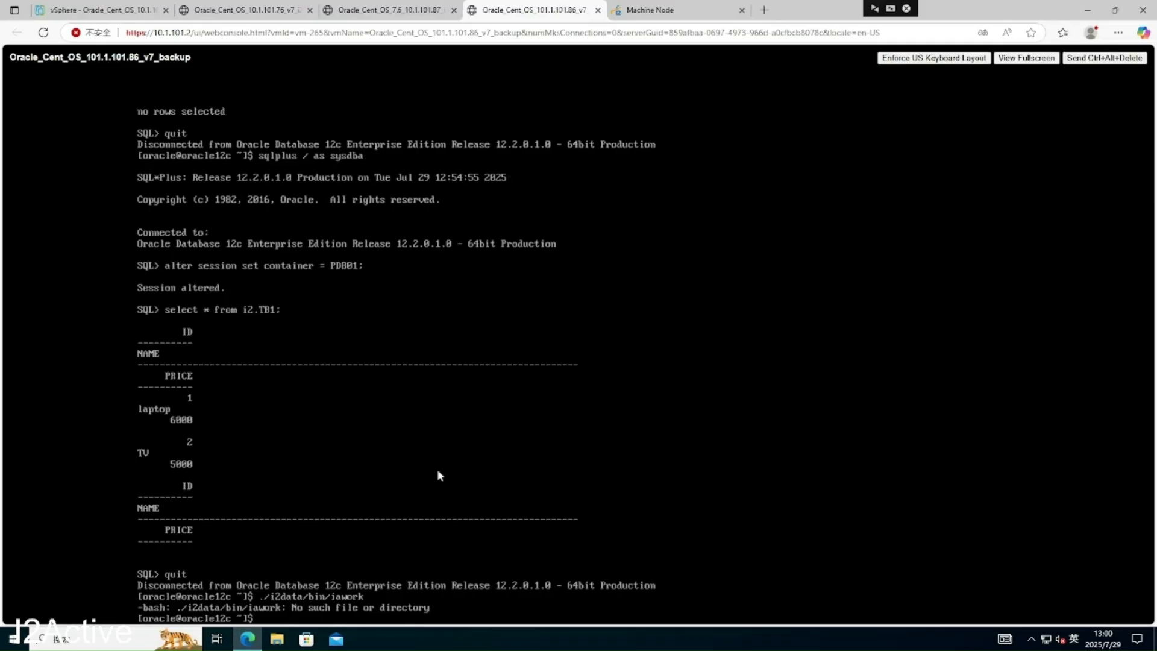
- Correct the path and start iawork from ./i2active/bin/iawork, now running on port 26805
type("ls")
key("Return")
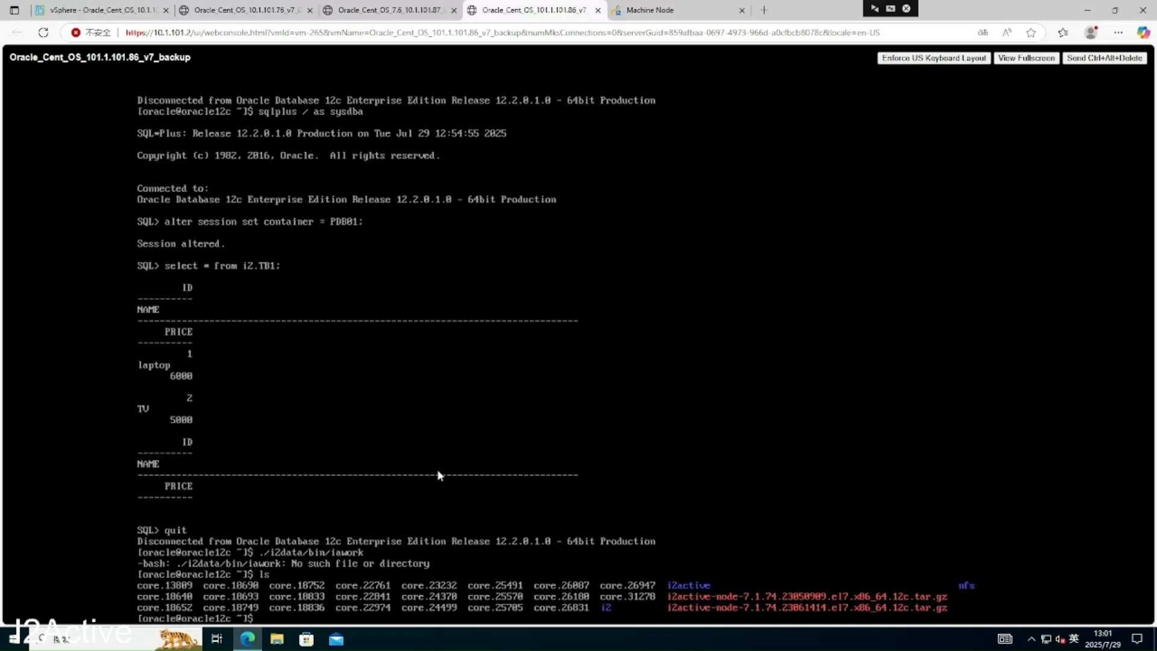
key("Up")
key("Up")
key("BackSpace")
key("BackSpace")
key("BackSpace")
key("BackSpace")
type("active")
key("Return")
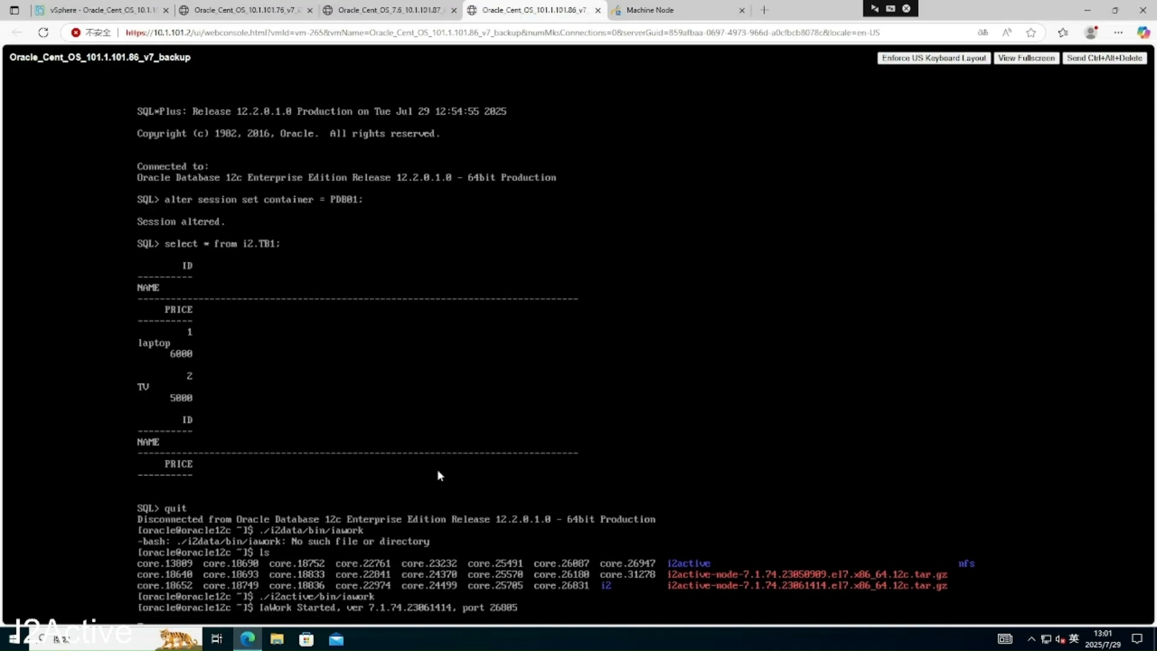
key("Return")
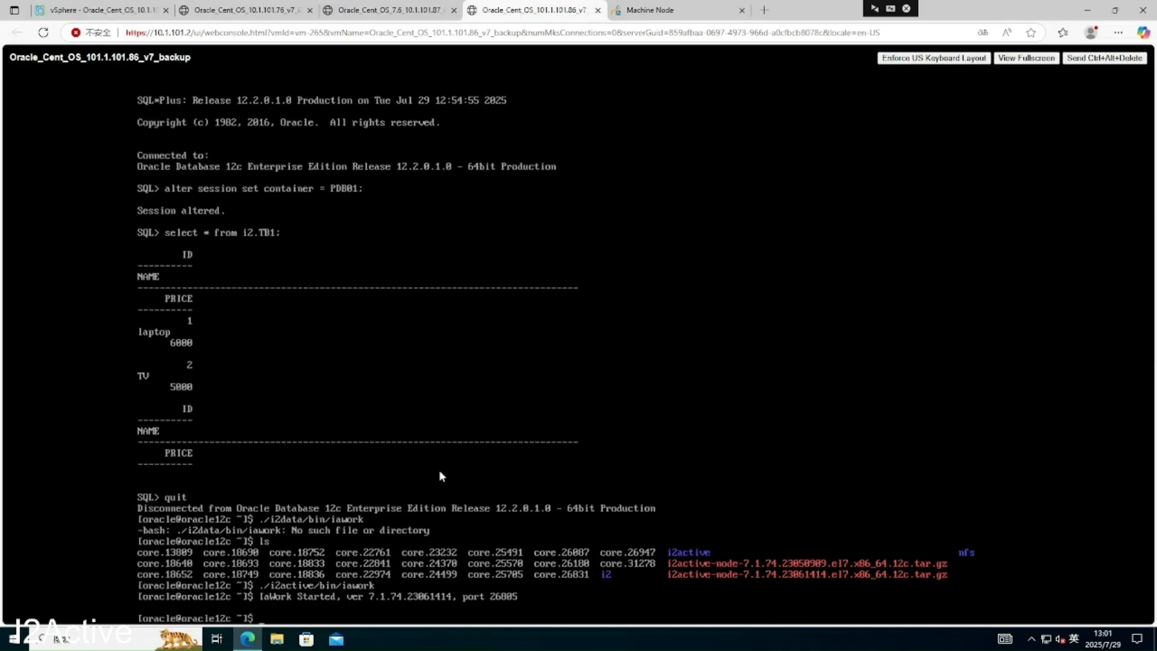
- Refresh the Machine Node list, then choose Reverse Sync from the 87-to-86 rule's More menu
left_click(660, 15)
left_click(256, 407)
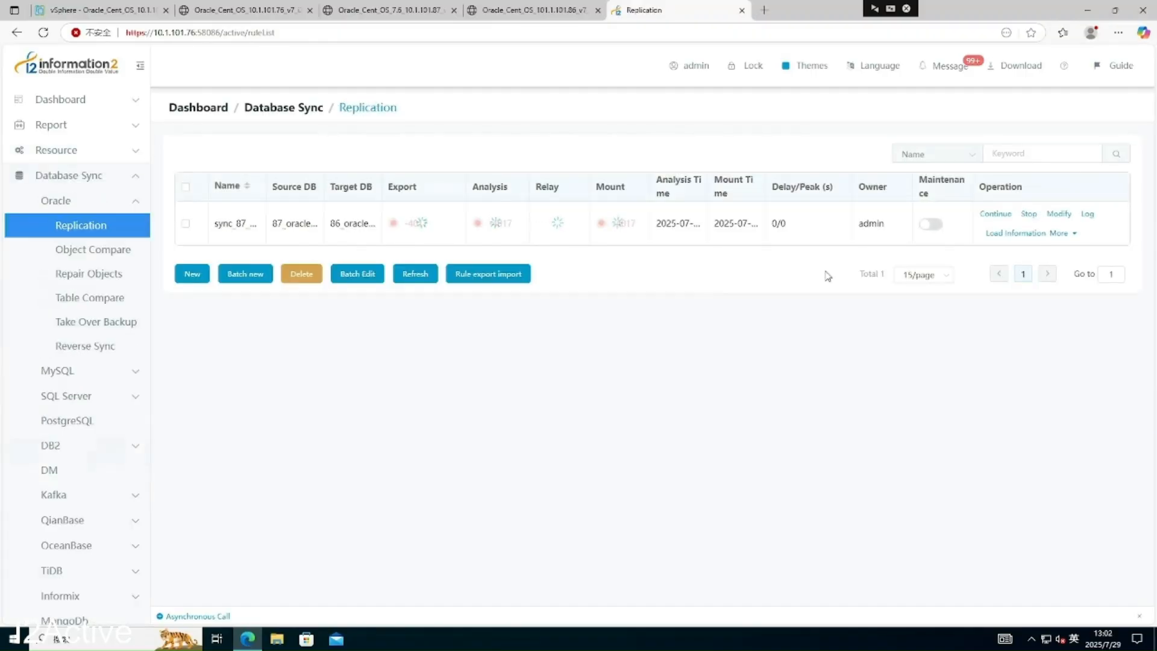
left_click(1059, 235)
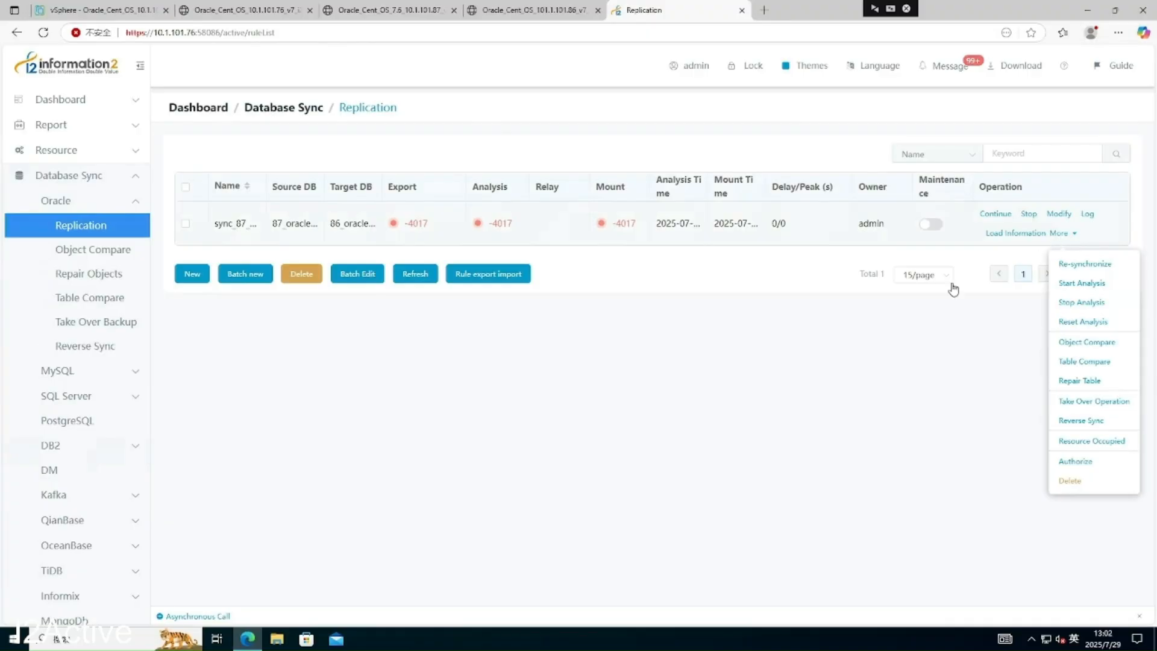
left_click(688, 298)
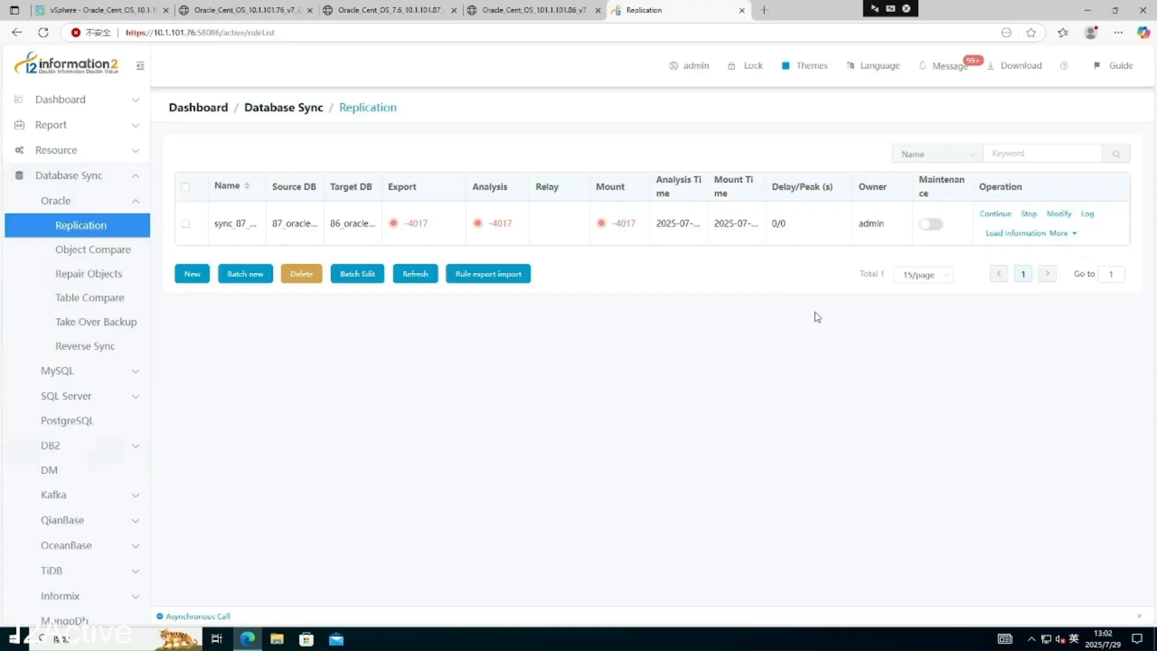
left_click(1058, 234)
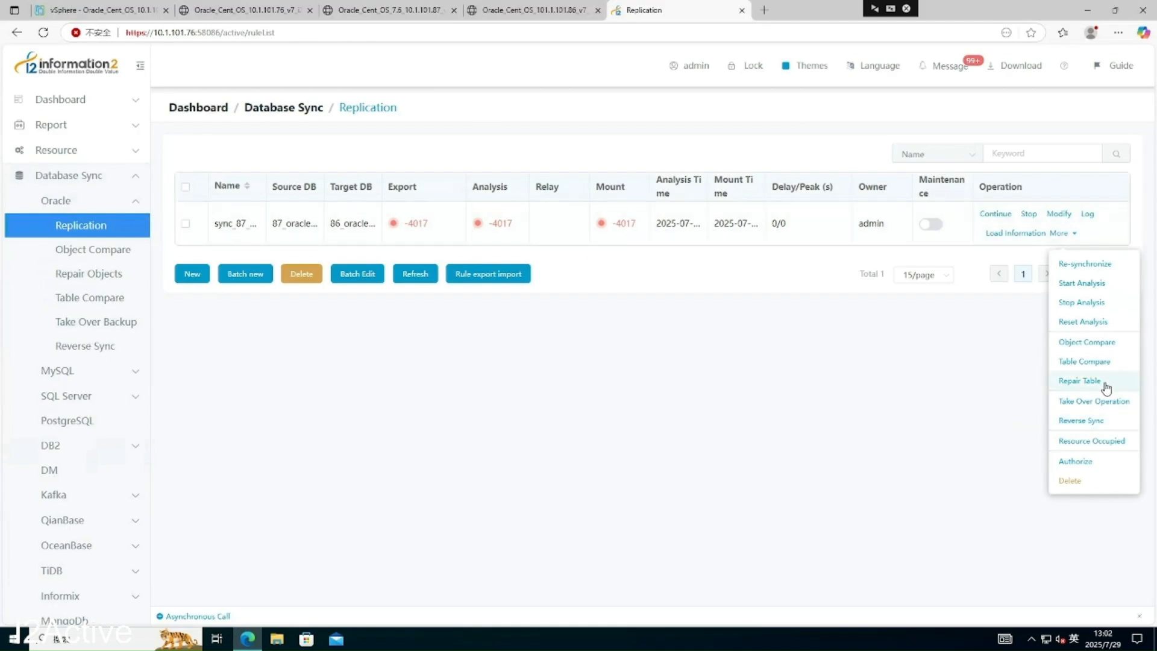
left_click(1100, 420)
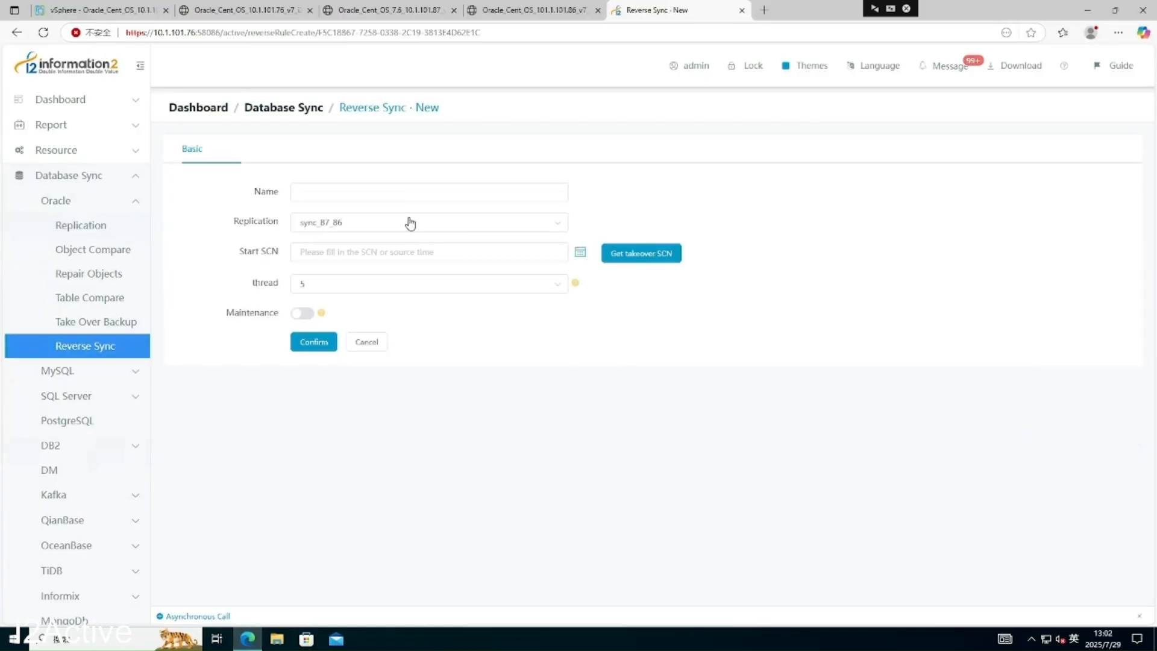
- Name the reverse sync rule reverse_sync and set its Start SCN date to 29 July 2025
left_click(377, 190)
type("reverse_sync")
left_click(580, 254)
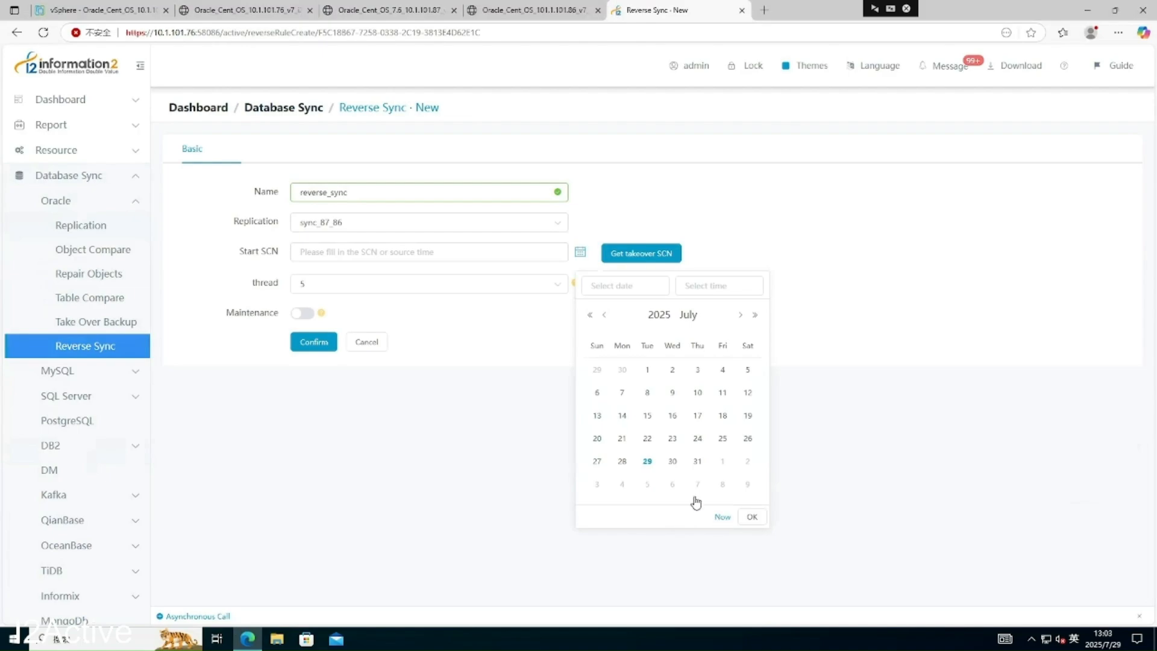
left_click(647, 462)
left_click(752, 517)
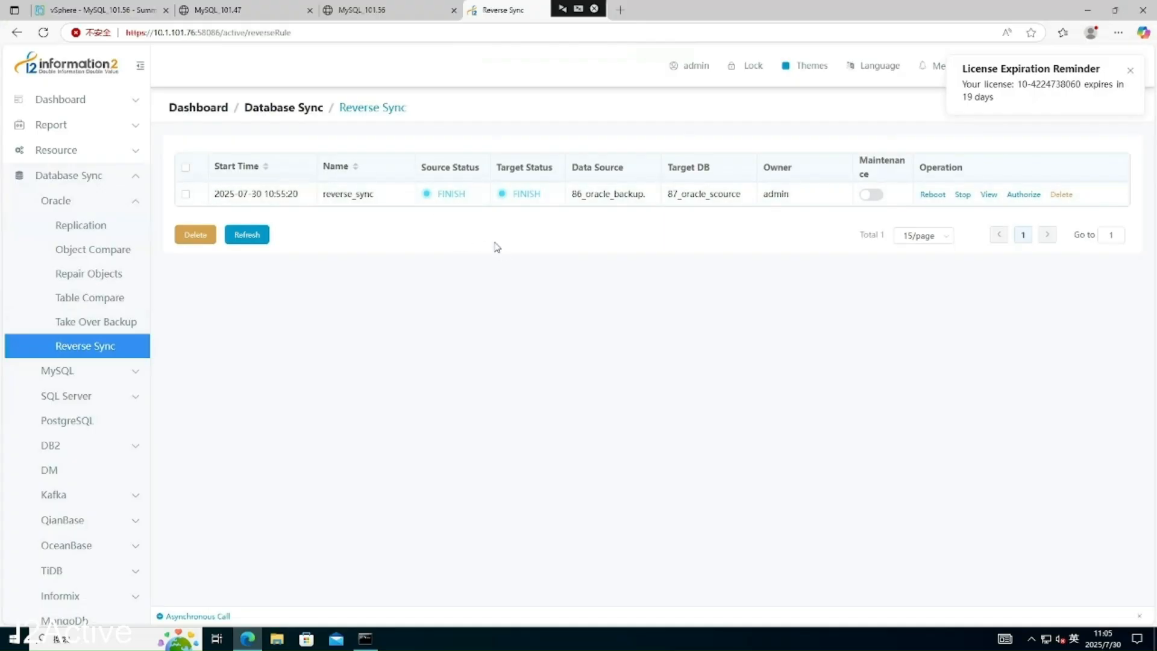
- Continue the sync_87_86-revert replication rule, confirm, and refresh its status a few times
left_click(97, 226)
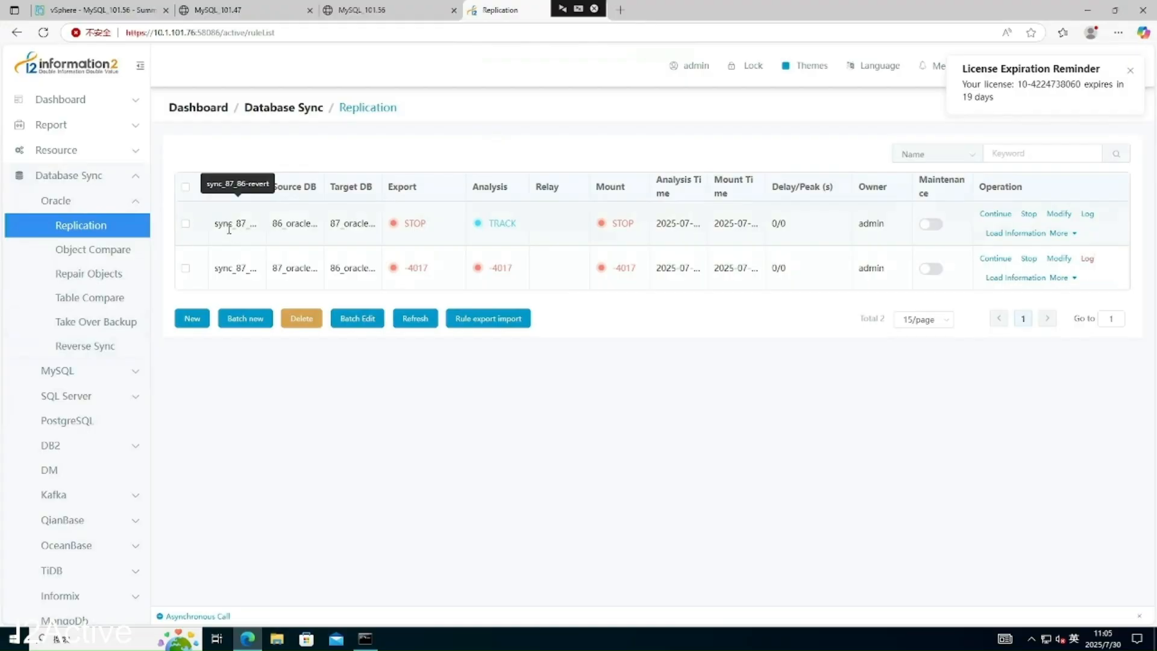
left_click(1003, 216)
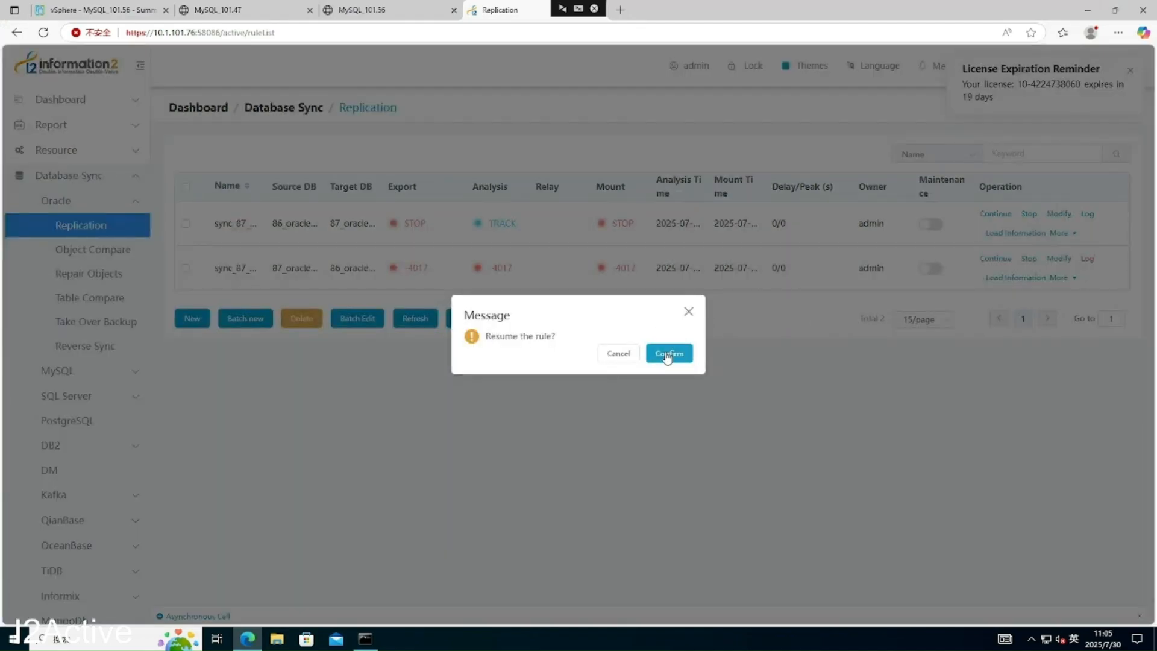
left_click(667, 351)
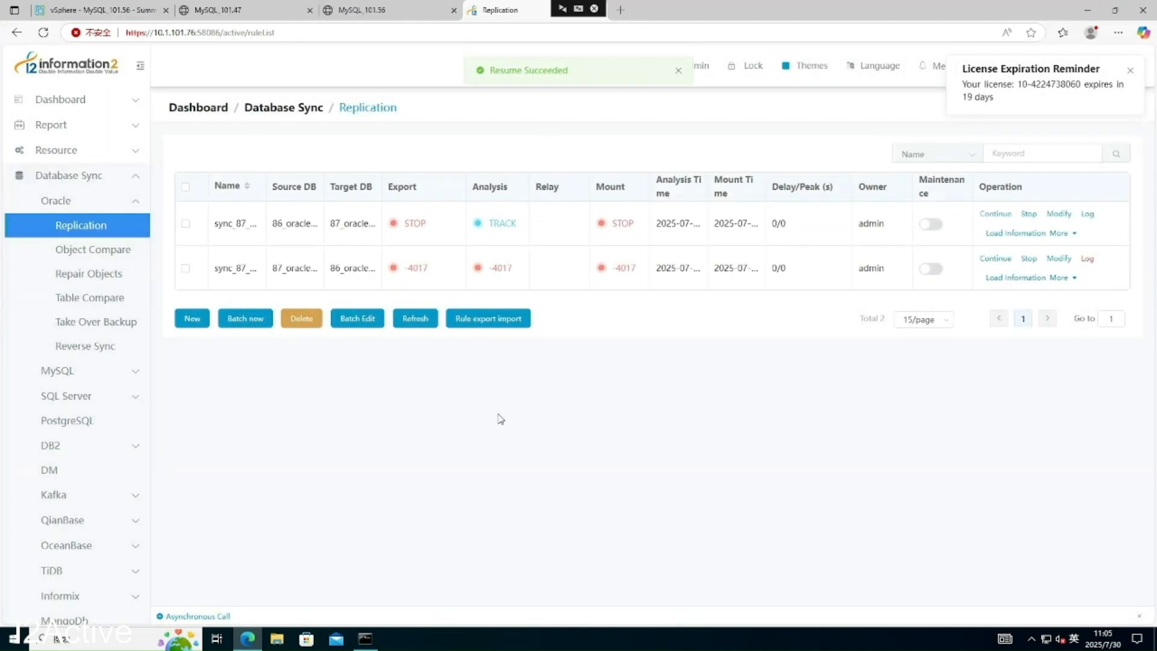
left_click(419, 323)
left_click(420, 323)
left_click(420, 323)
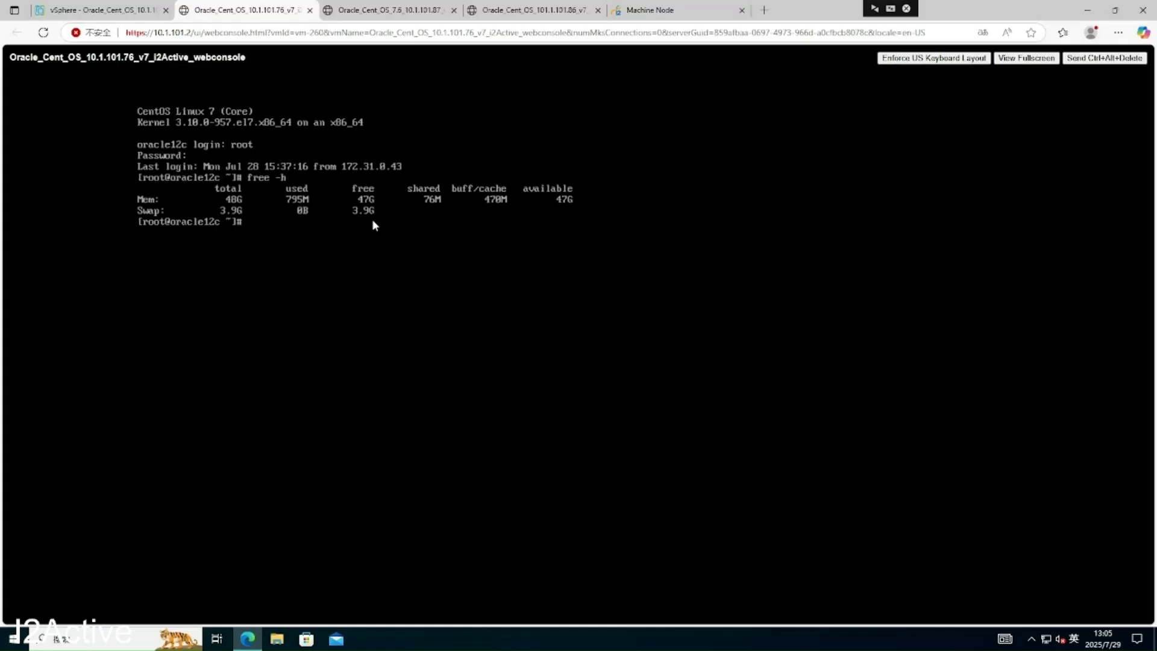
- Run rpm -qa | grep info on the 76 machine to list installed info2soft packages
left_click(688, 14)
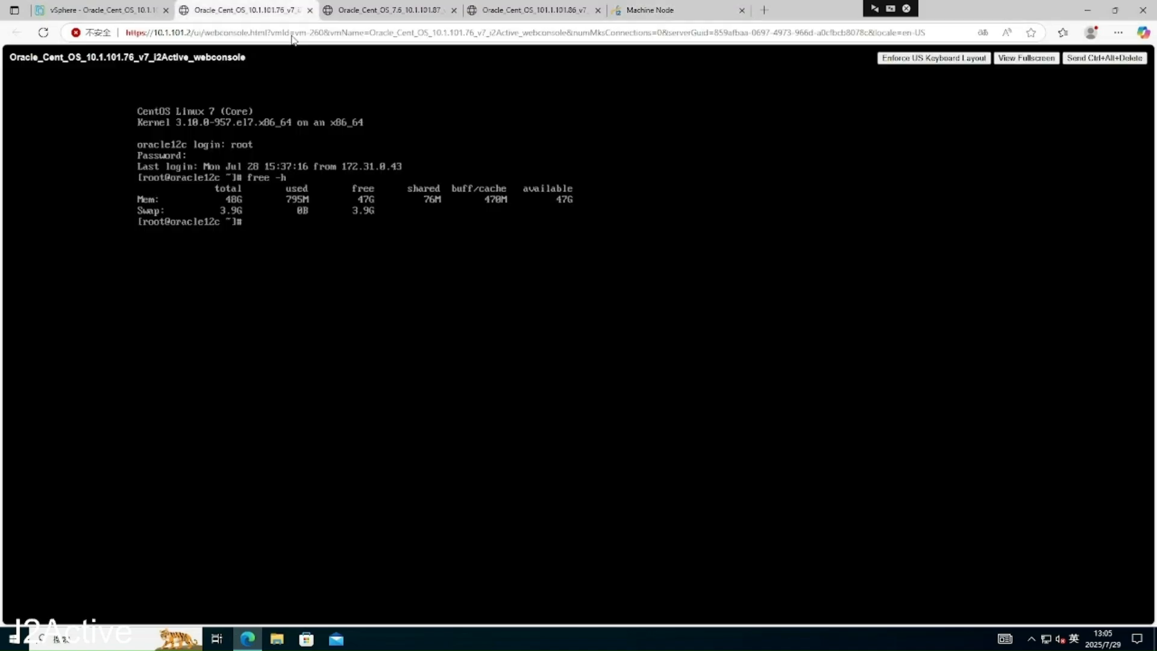
left_click(247, 10)
type("rpm -qa | grep info")
key("Return")
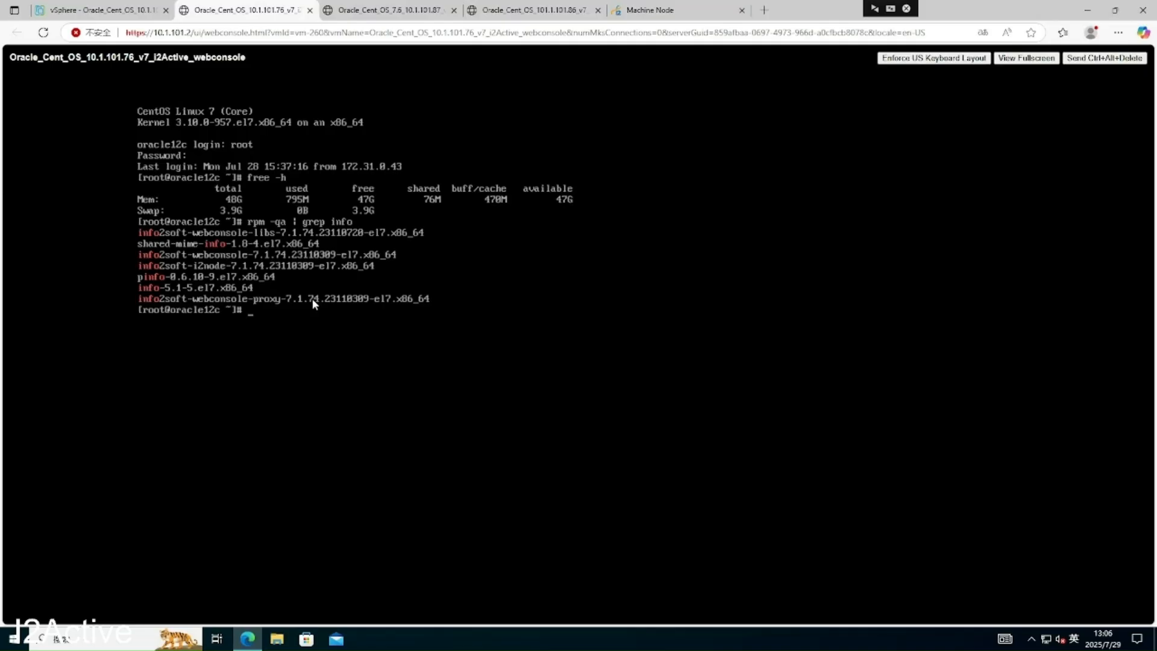
- Check the Machine Node list, exit the 76 console's full-screen view, and bring OBS forward
left_click(643, 15)
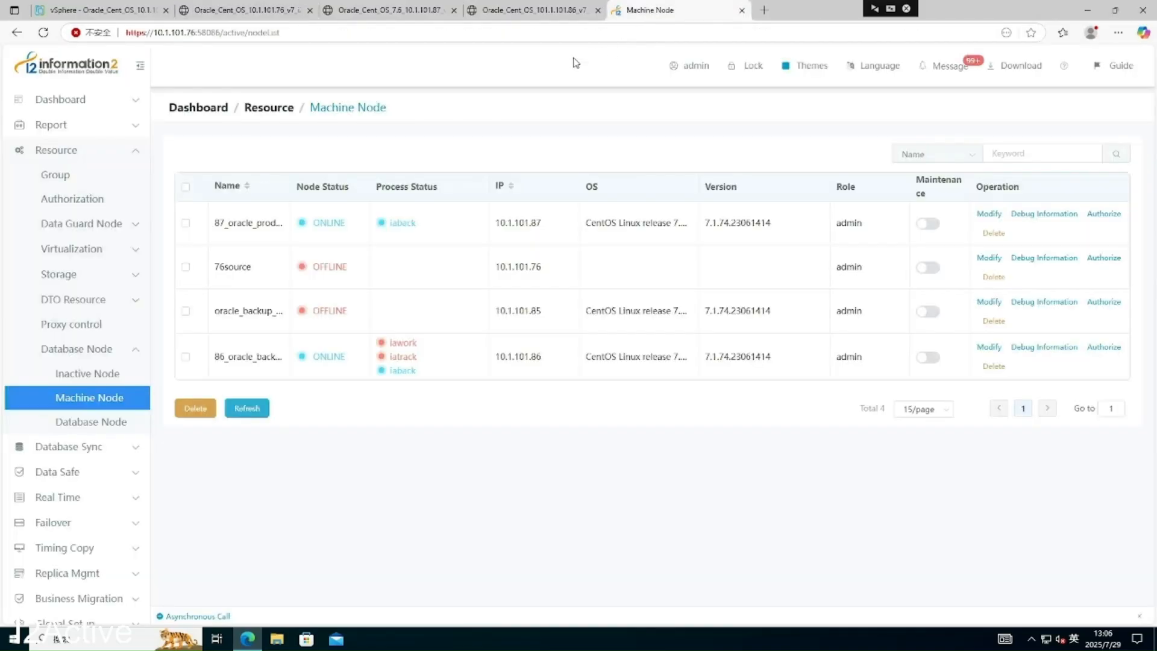
left_click(280, 13)
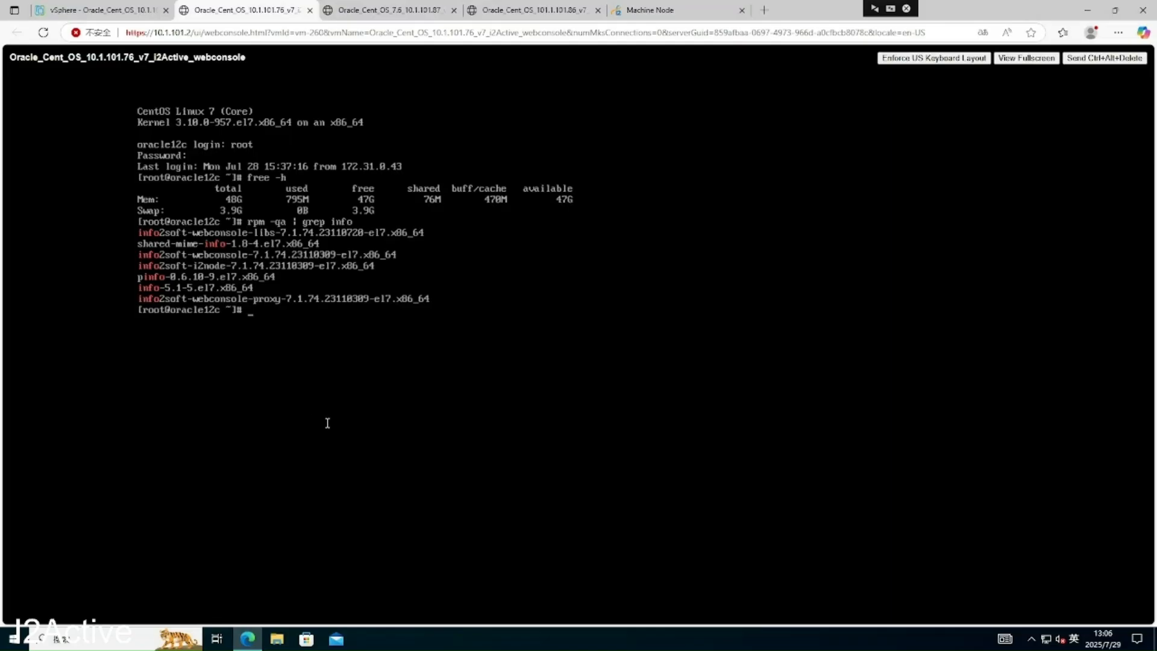
left_click(890, 8)
left_click(752, 636)
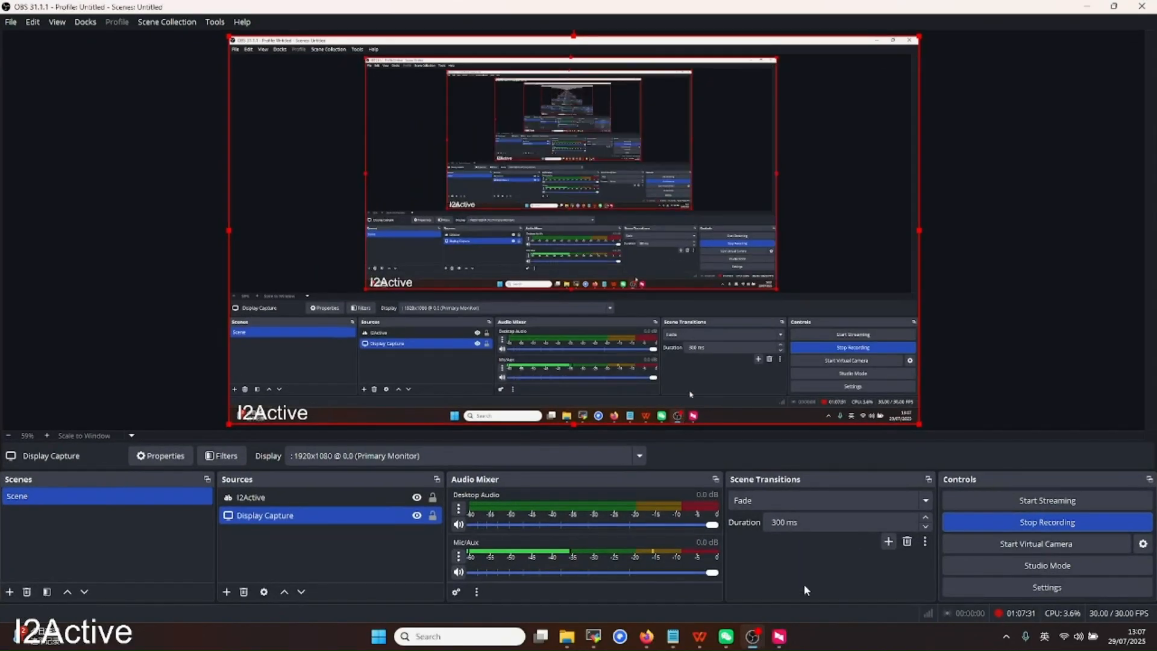